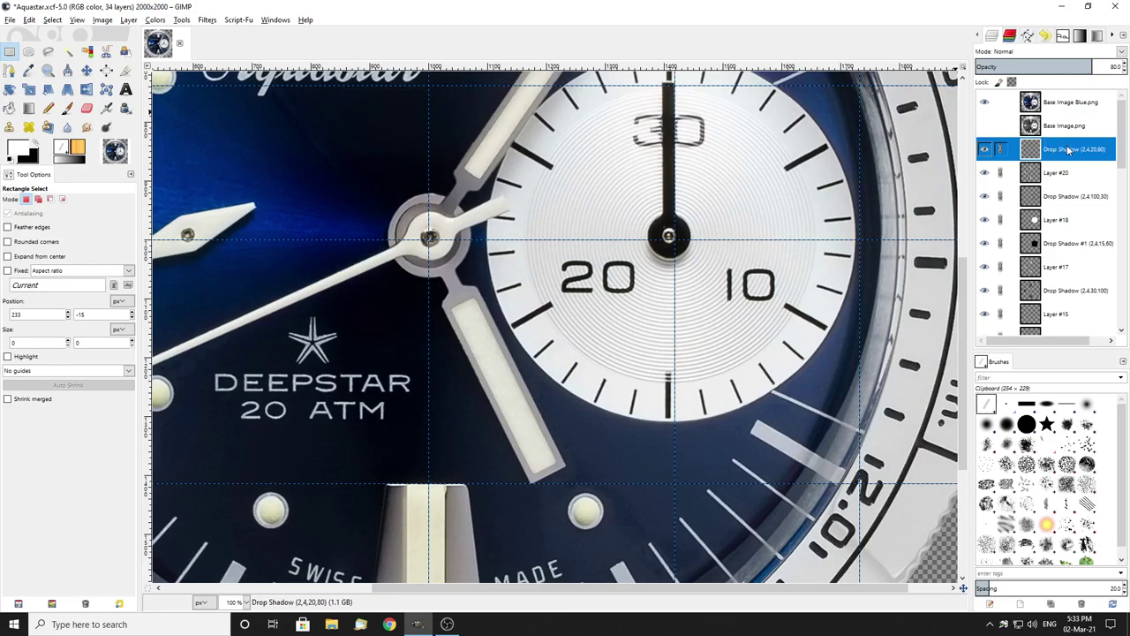
Step: Add a new layer and place it directly above Layer #18 in the layer stack
right_click(1068, 150)
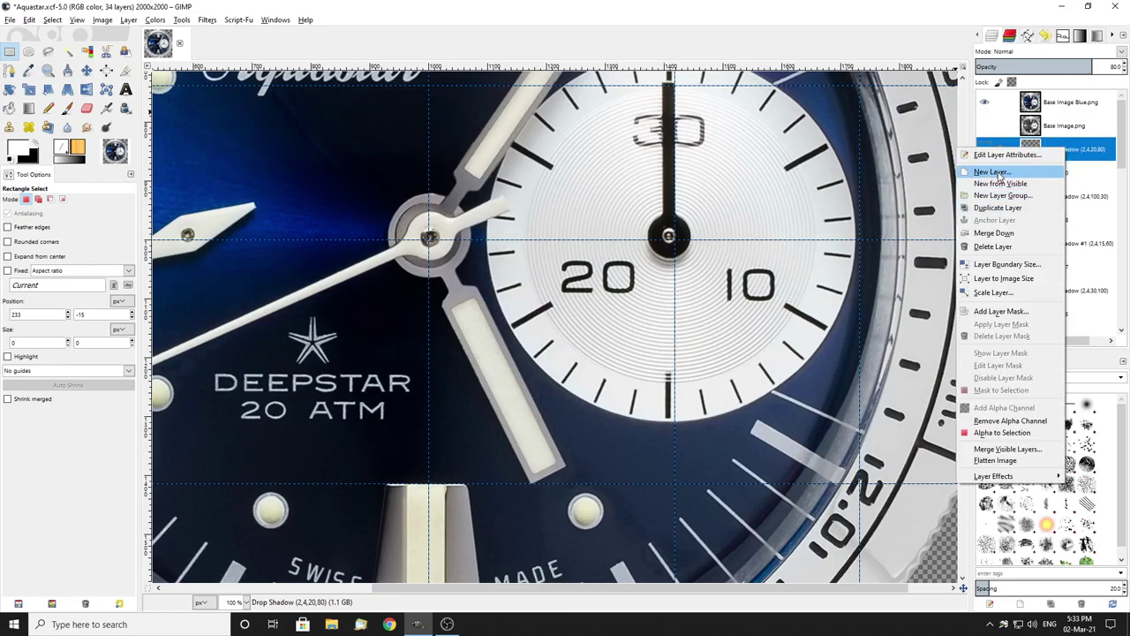
left_click(1001, 174)
left_click(1003, 271)
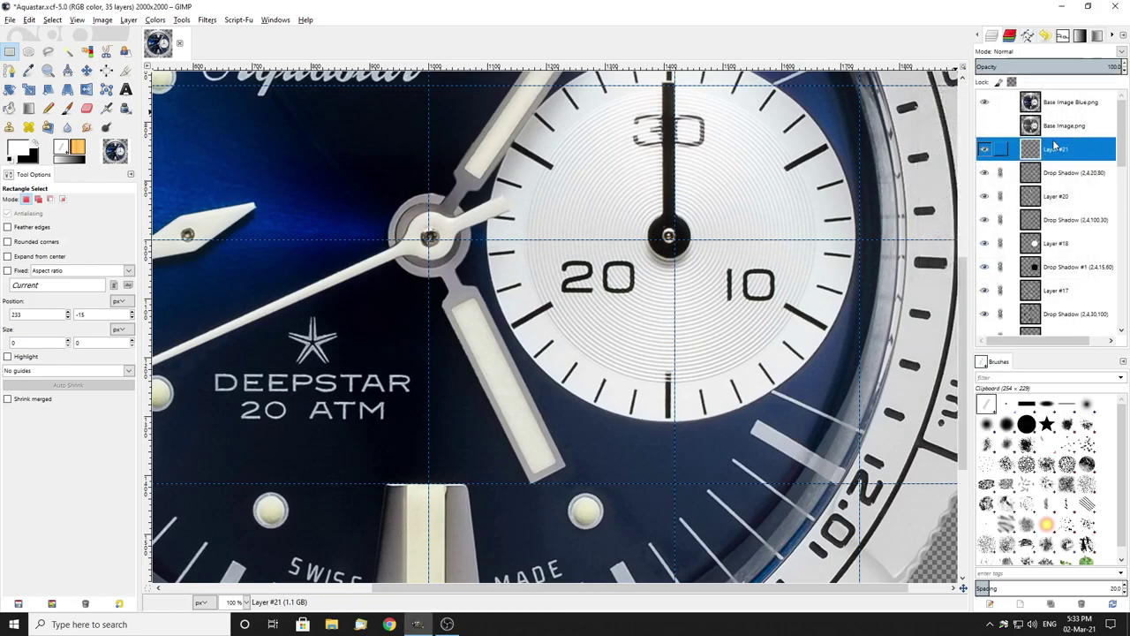
left_click_drag(1054, 147, 1047, 238)
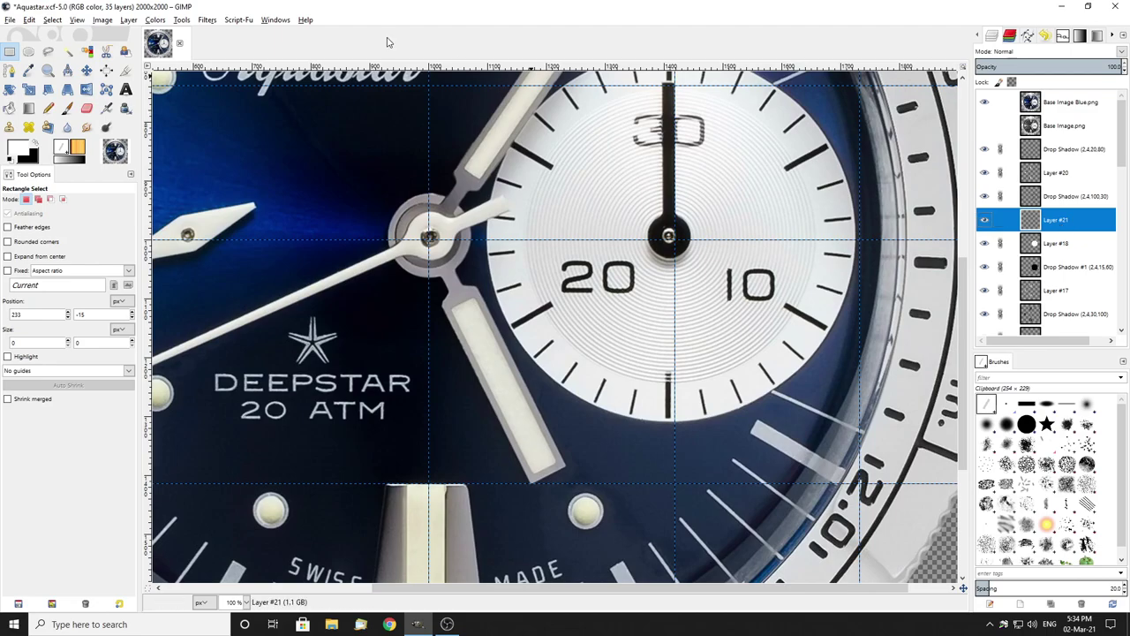
Step: Import 64 Large Sub dial Rings.png from the Desktop as a layer
left_click(29, 19)
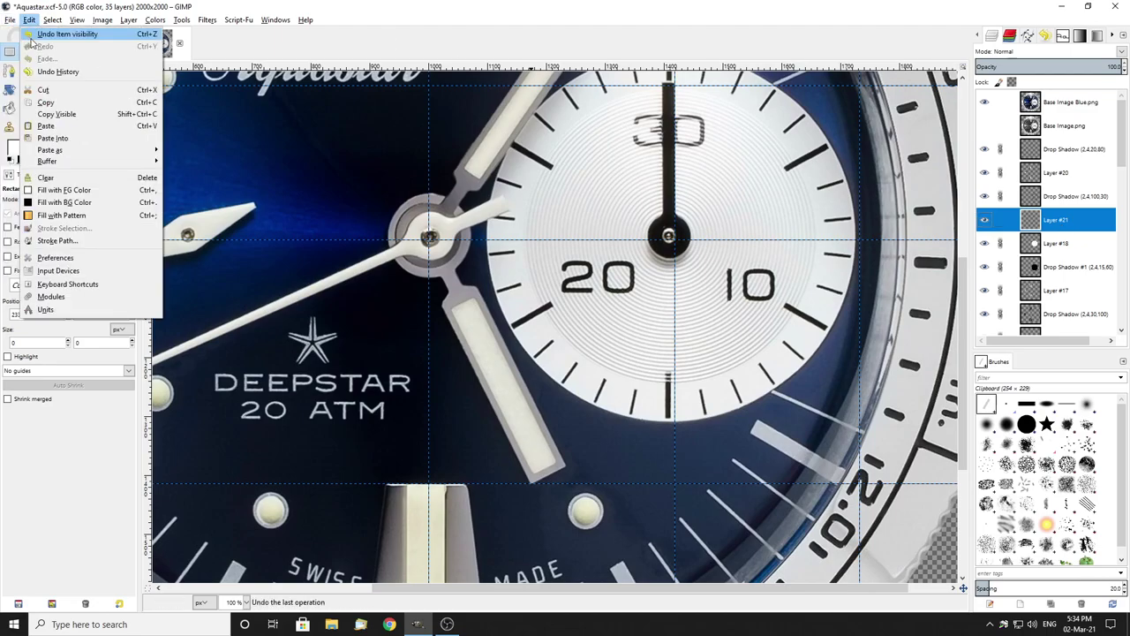
mouse_move(10, 20)
left_click(36, 71)
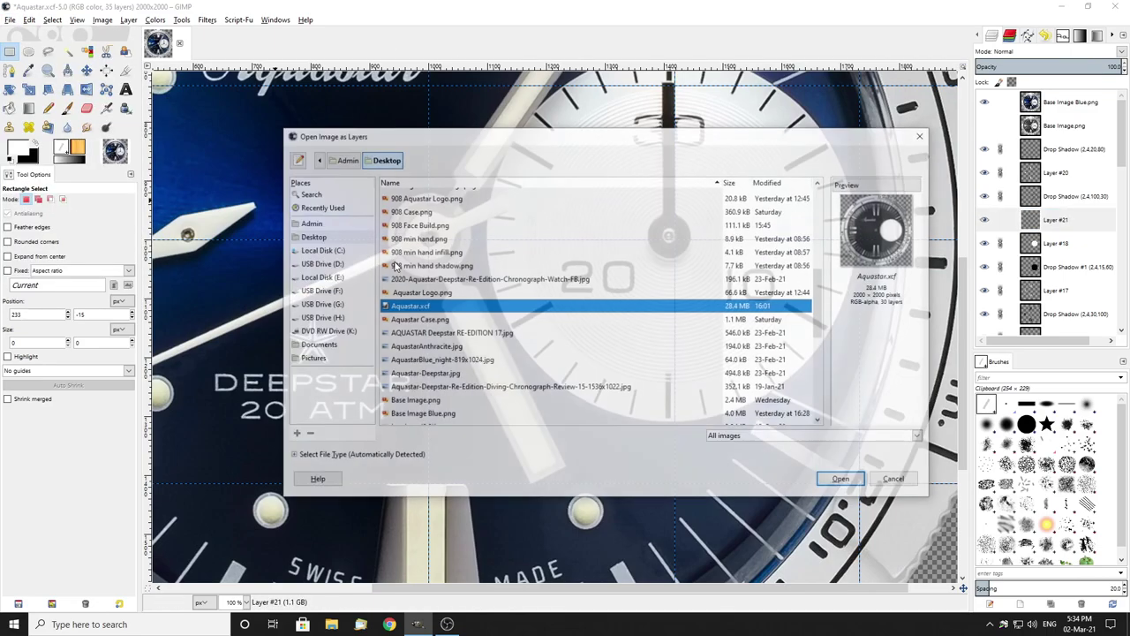
scroll(434, 271, "up", 3)
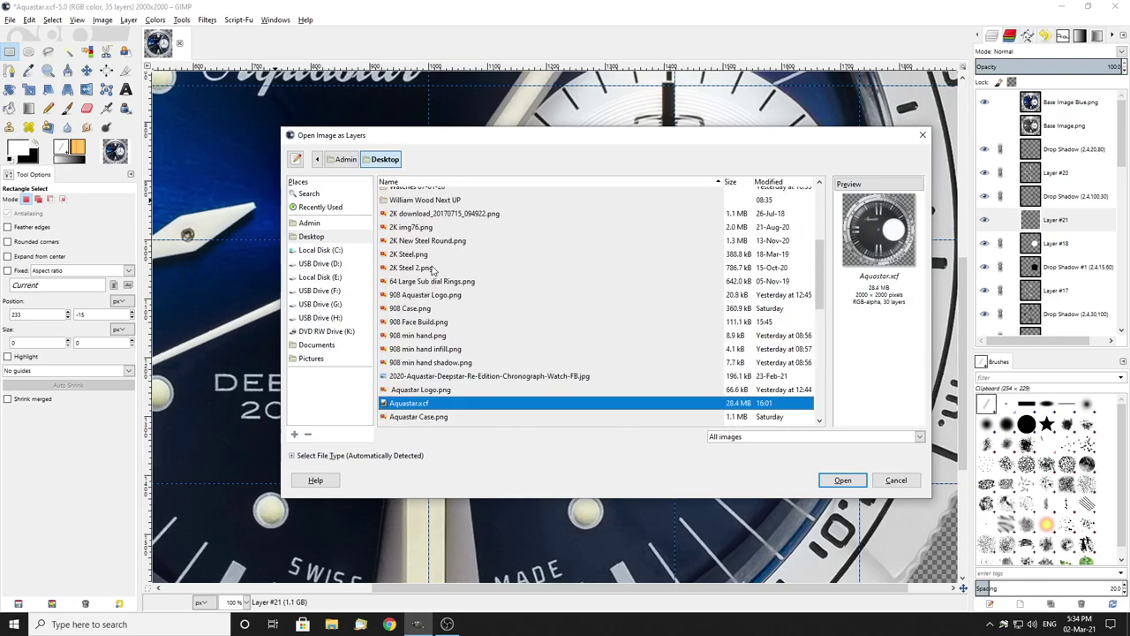
left_click(418, 282)
left_click(843, 480)
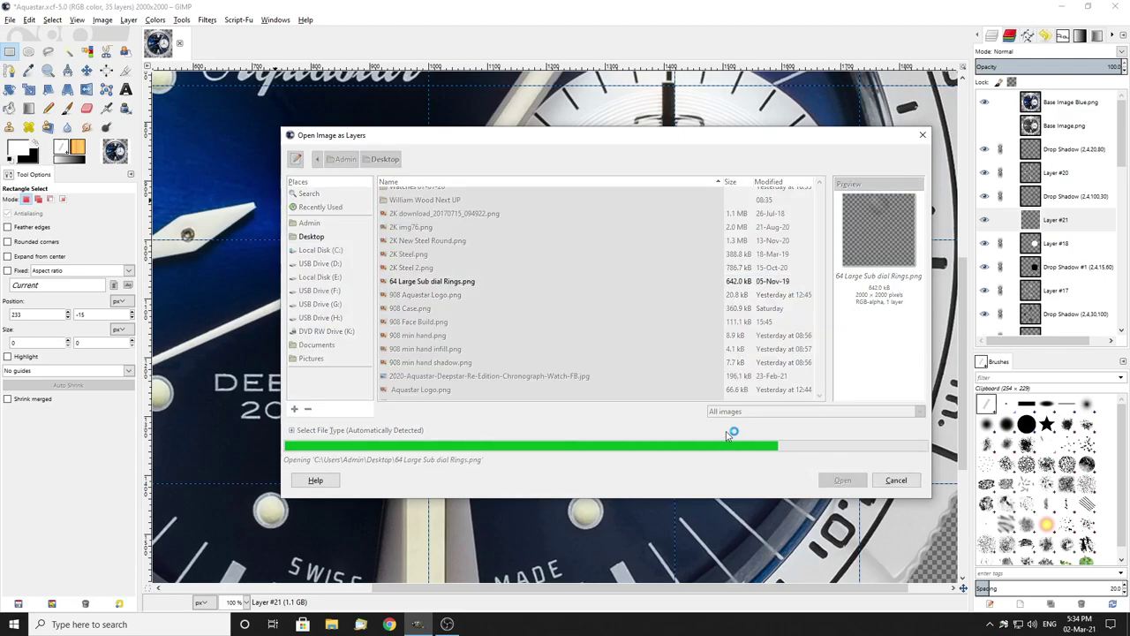
Step: Activate the Move tool, hide the Base Image Blue.png reference layer and select the imported rings layer
left_click(87, 70)
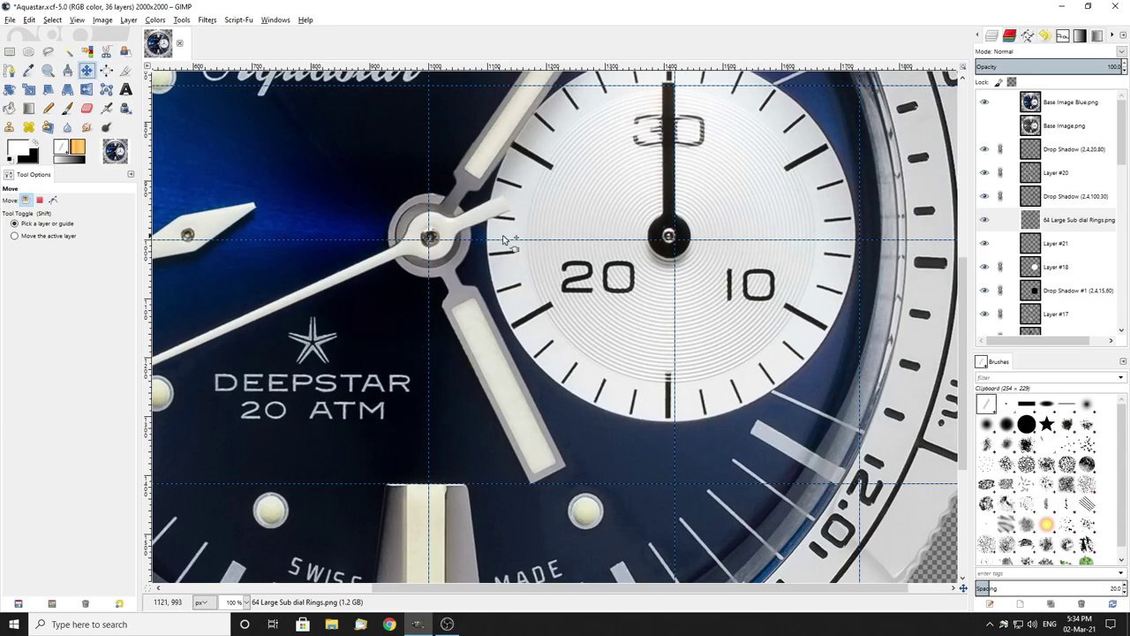
scroll(503, 237, "up", 5)
key("shift+ctrl+j")
left_click(984, 102)
left_click(1077, 219)
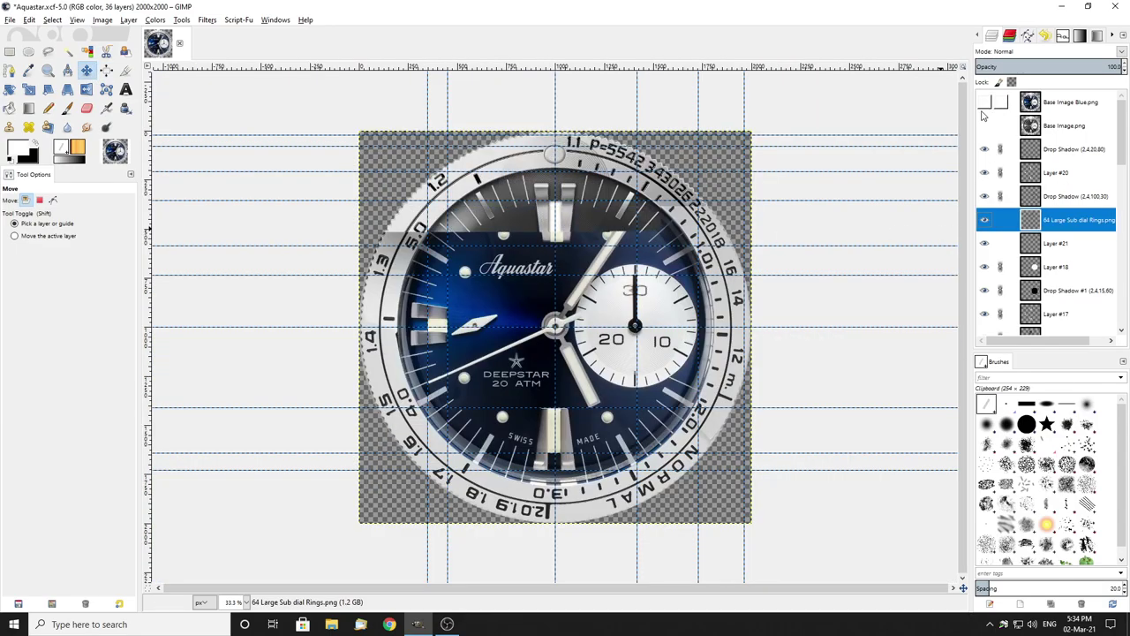
Step: Move the rings layer away from the upper hour marker, down toward the white sub-dial
scroll(571, 291, "up", 1)
scroll(572, 290, "up", 2)
scroll(550, 256, "up", 2)
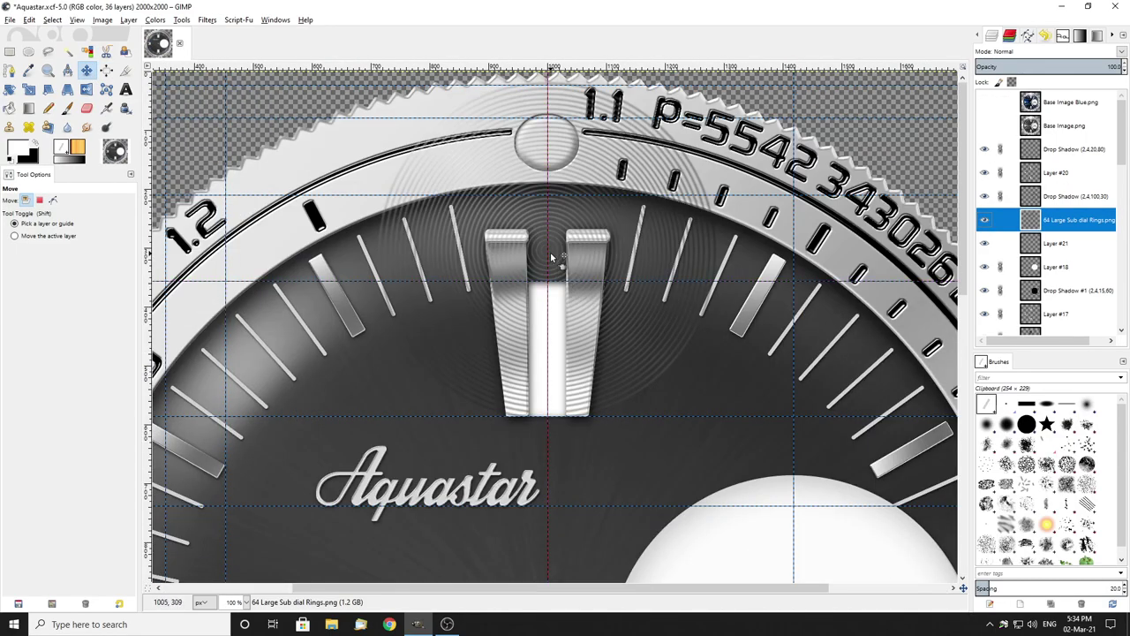
scroll(538, 245, "up", 1)
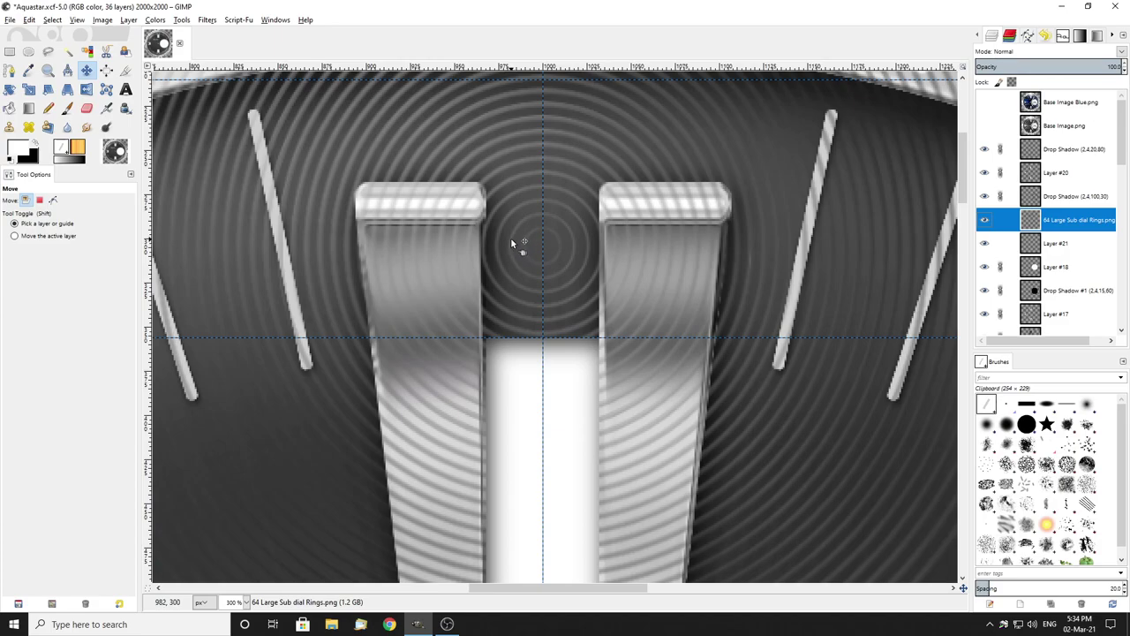
left_click_drag(510, 238, 533, 306)
key("ctrl+z")
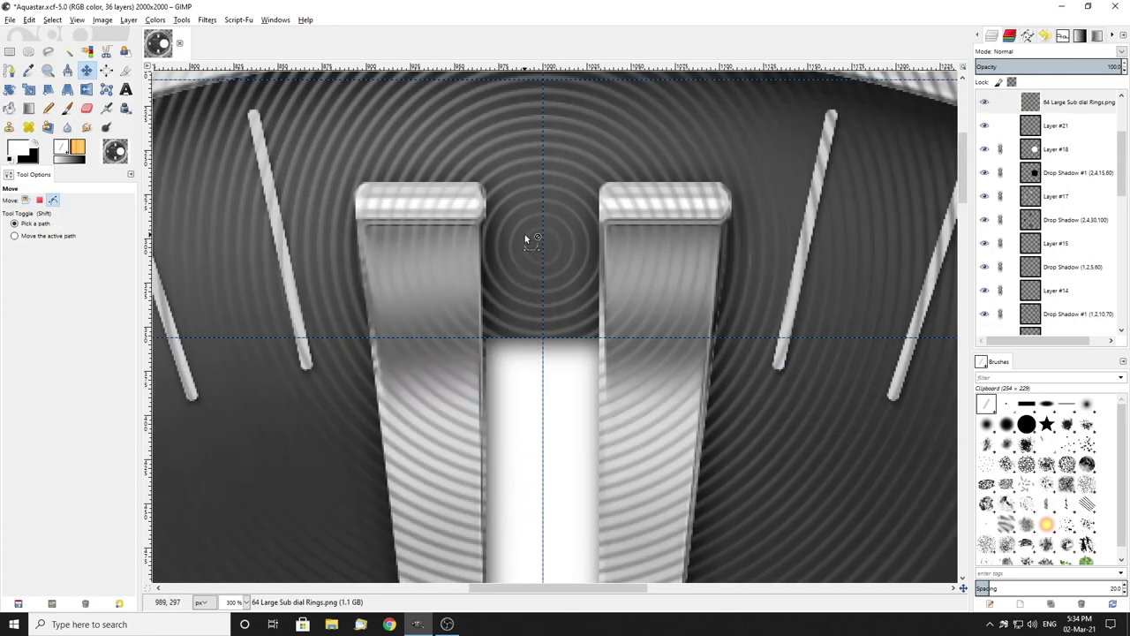
scroll(468, 133, "up", 3)
left_click_drag(447, 110, 707, 419)
key("2")
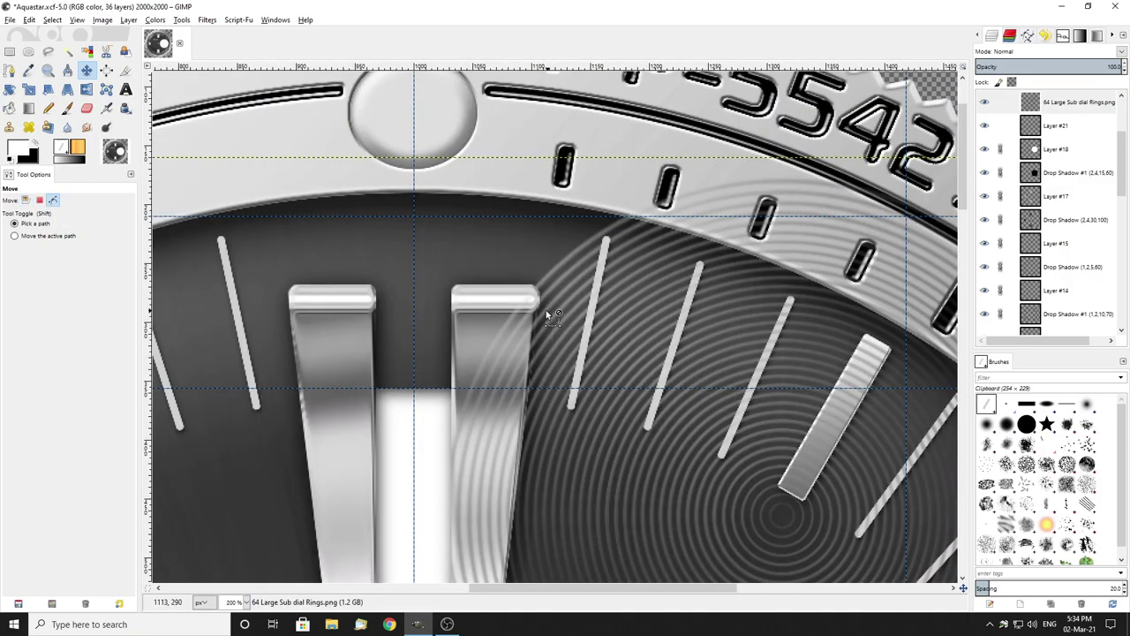
Step: Continue moving the rings layer until its centre lies over the white sub-dial
scroll(809, 353, "down", 5)
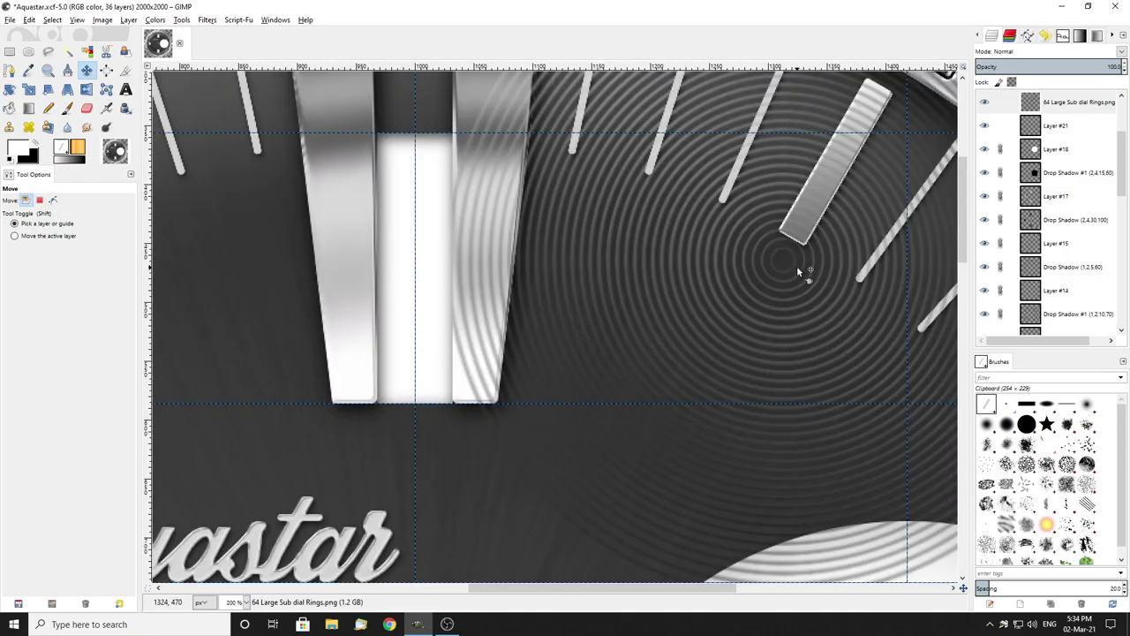
scroll(797, 270, "up", 3)
left_click_drag(651, 253, 711, 203)
key("2")
scroll(697, 423, "down", 8)
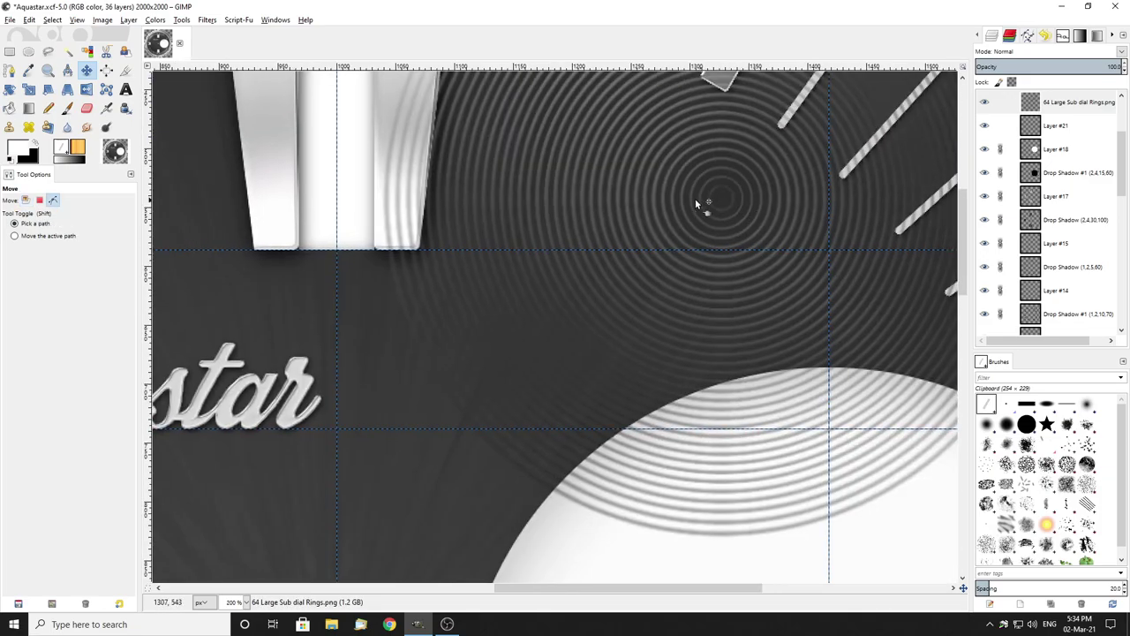
left_click_drag(629, 197, 732, 469)
scroll(764, 295, "up", 3)
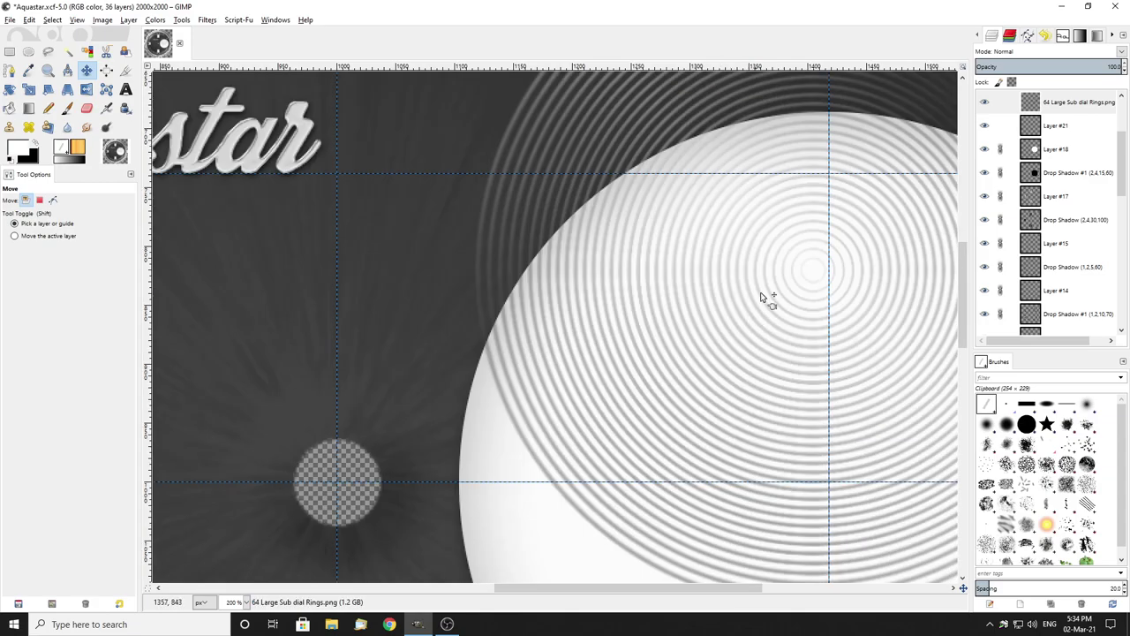
Step: Centre the rings precisely on the guide intersection in the middle of the white sub-dial
scroll(689, 474, "down", 4)
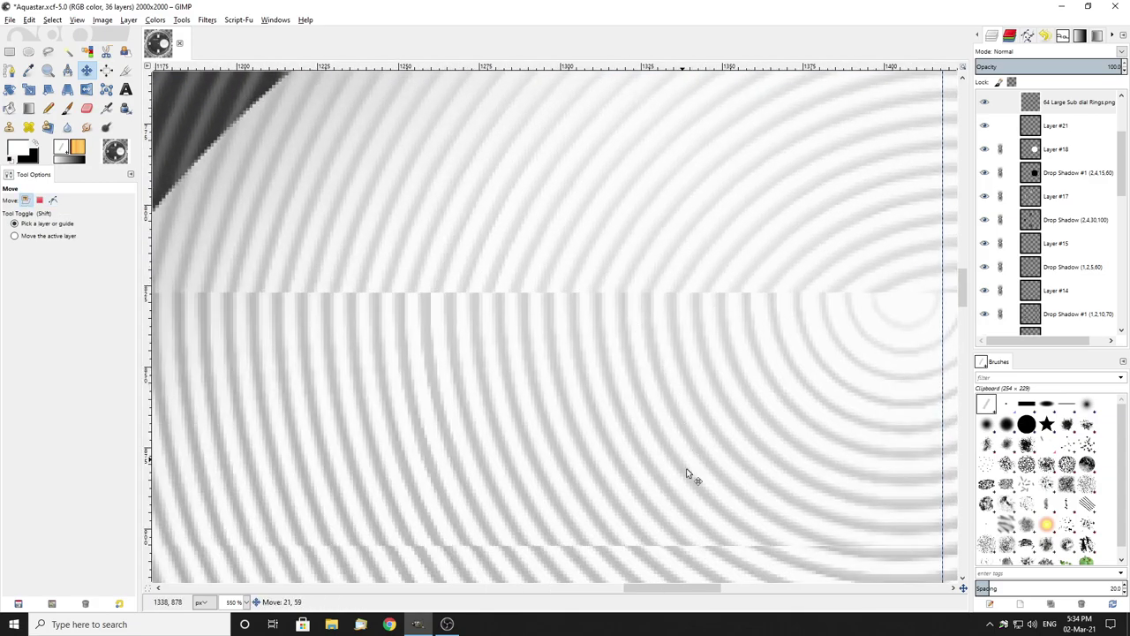
scroll(797, 328, "up", 2)
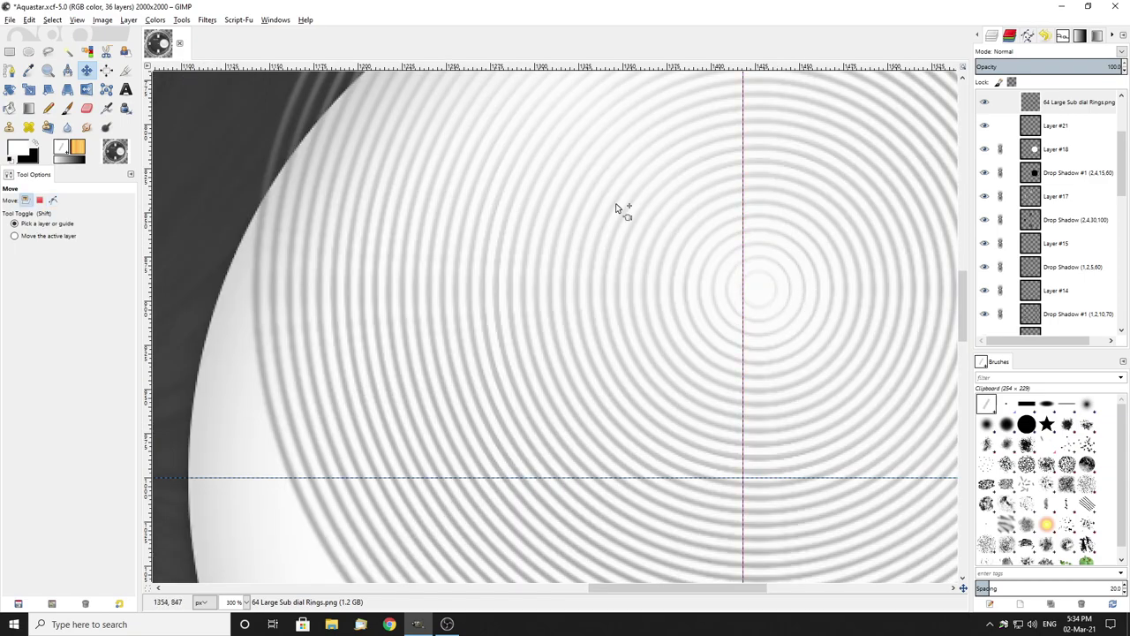
left_click_drag(574, 281, 594, 456)
scroll(593, 455, "down", 3)
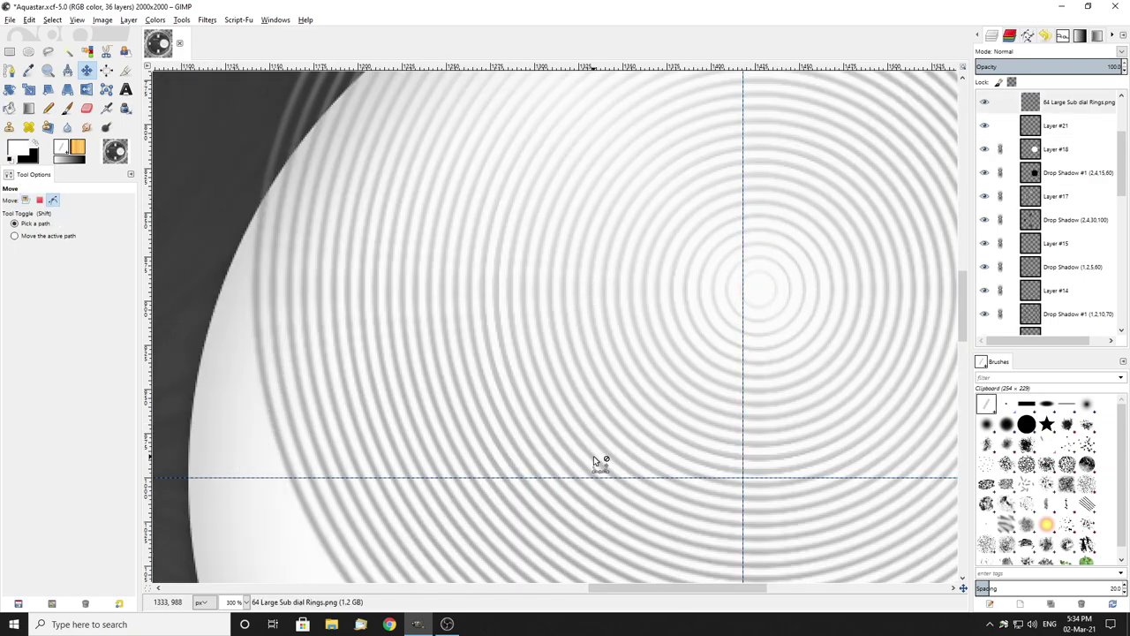
left_click_drag(507, 239, 496, 427)
scroll(732, 366, "up", 5)
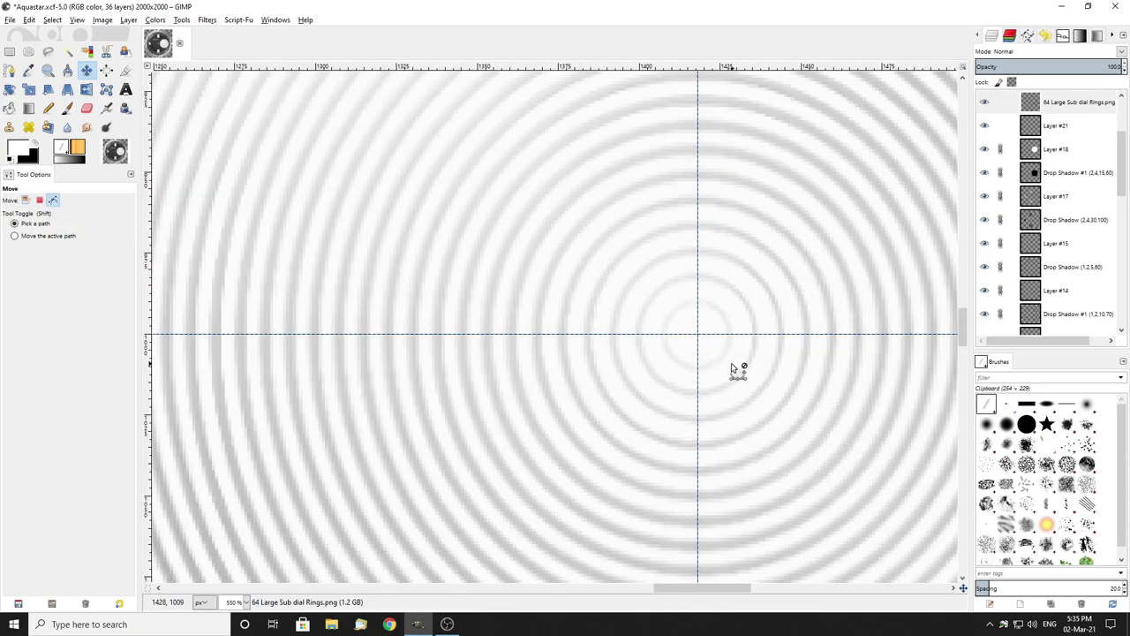
scroll(711, 353, "down", 7)
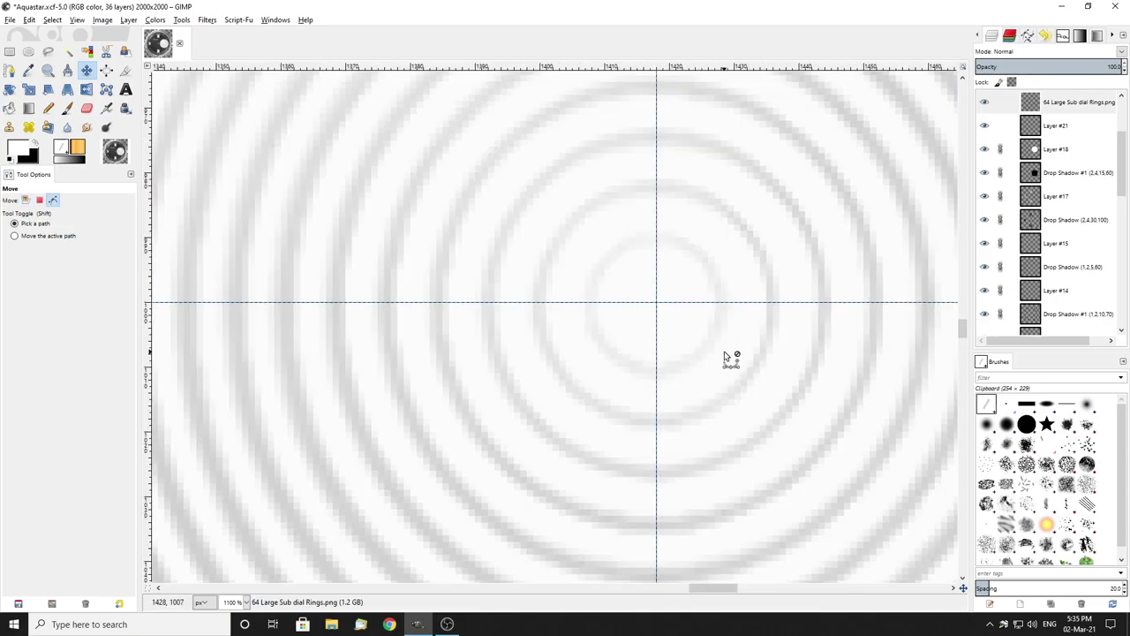
scroll(669, 245, "down", 3)
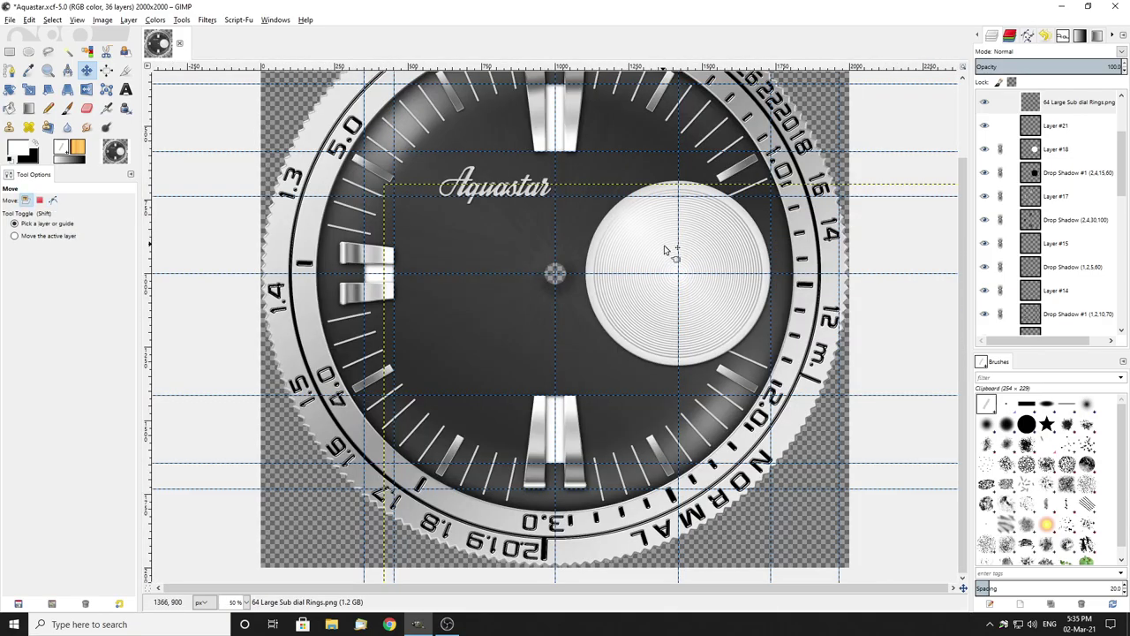
scroll(790, 308, "up", 2)
scroll(993, 106, "up", 3)
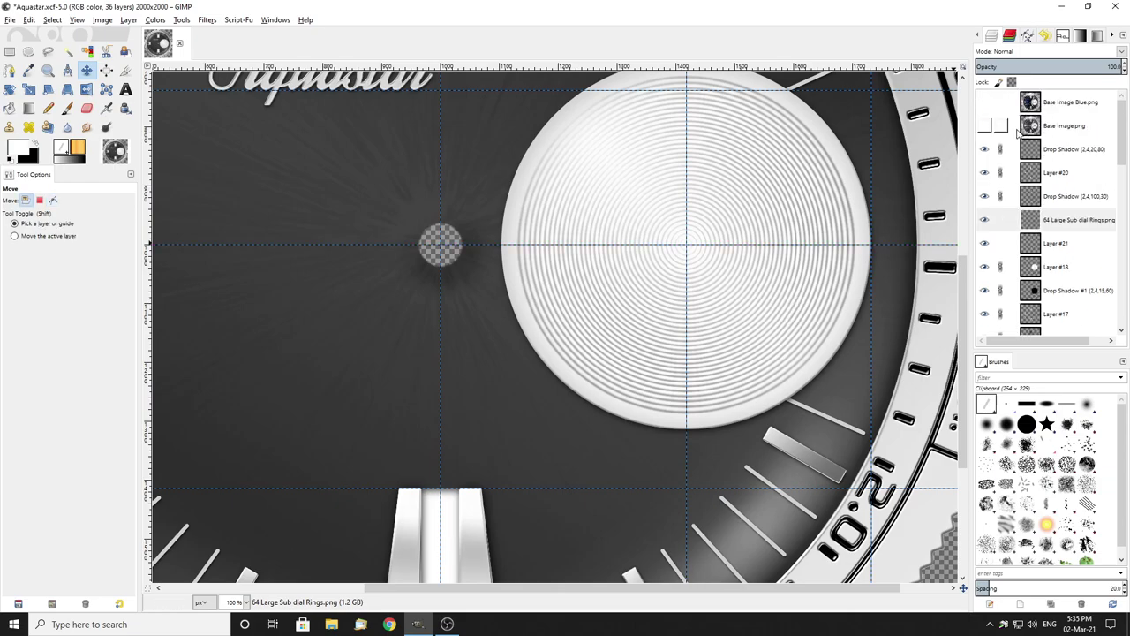
Step: Show the Base Image Blue.png reference and draw a circular selection of about 485 px around its sub-dial rings
left_click(984, 102)
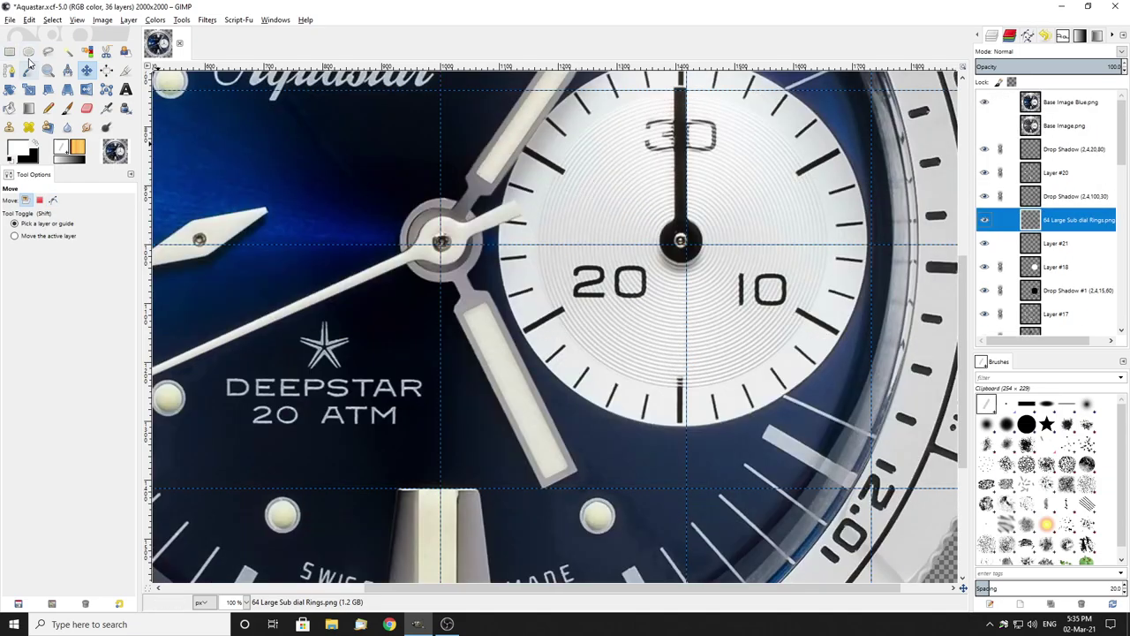
left_click(29, 52)
scroll(686, 256, "up", 2)
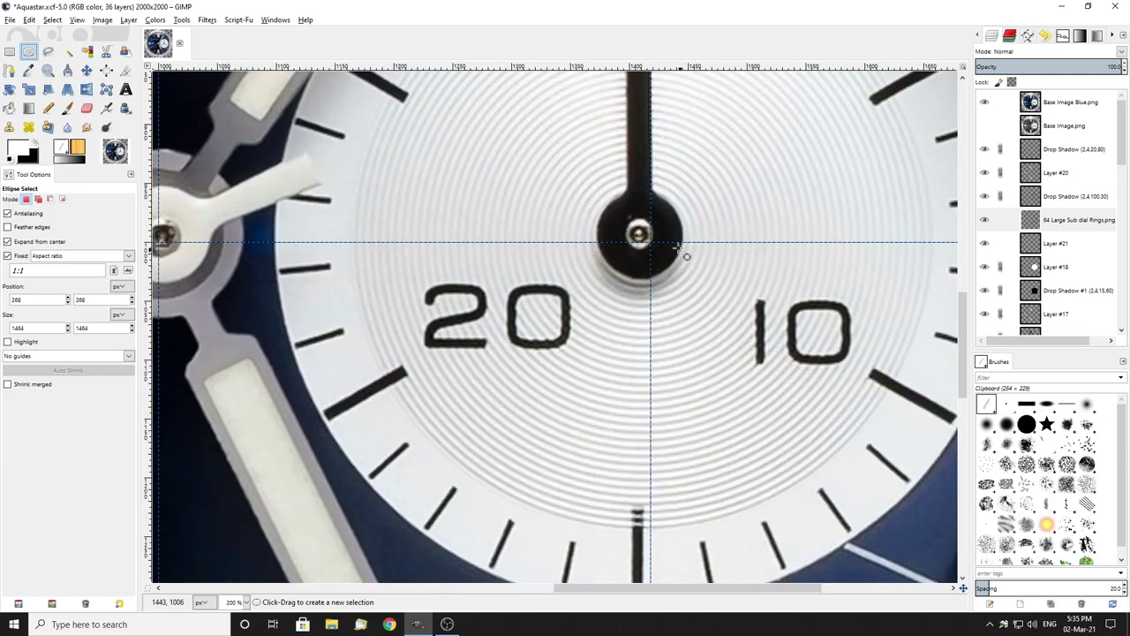
left_click_drag(640, 234, 890, 483)
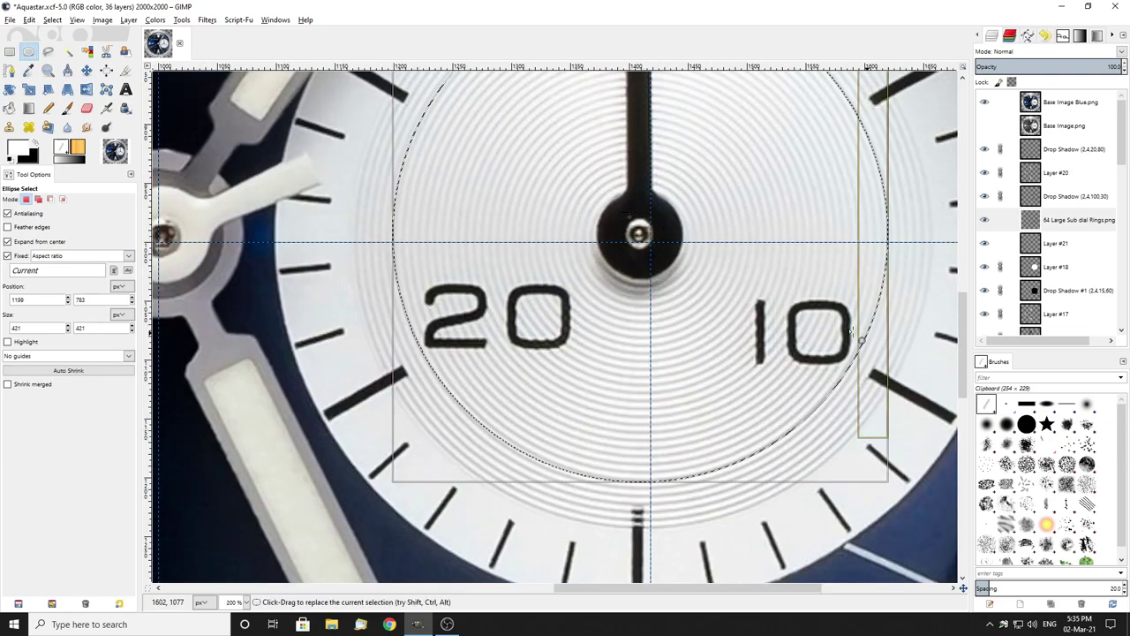
mouse_move(395, 226)
left_mouse_down()
mouse_move(369, 218)
mouse_move(383, 216)
left_mouse_up()
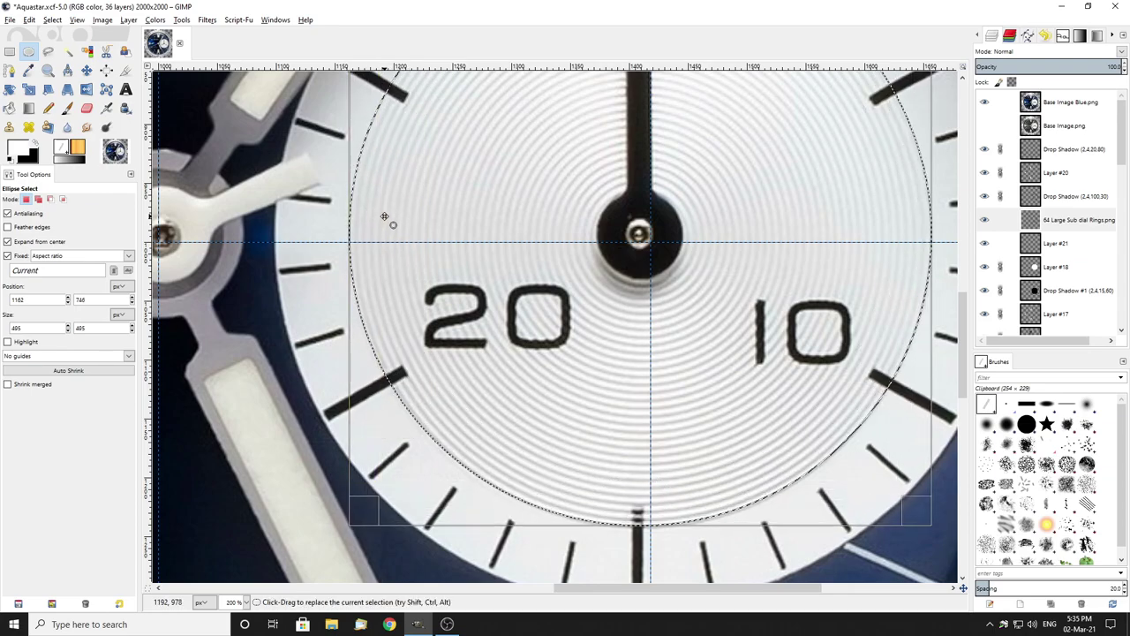
Step: Hide the reference layer, centre the circular selection on the sub-dial guides and enlarge it to about 507 px
left_click(984, 101)
mouse_move(685, 305)
left_mouse_down()
mouse_move(709, 308)
mouse_move(688, 316)
left_mouse_up()
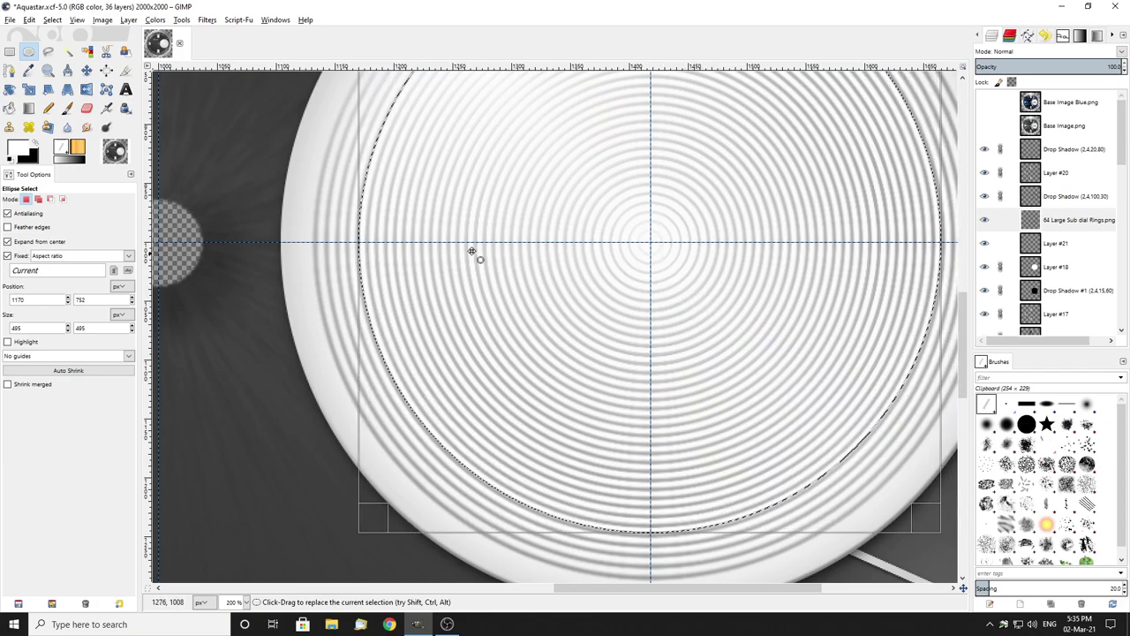
scroll(371, 251, "up", 3)
left_click_drag(381, 242, 366, 247)
key("2")
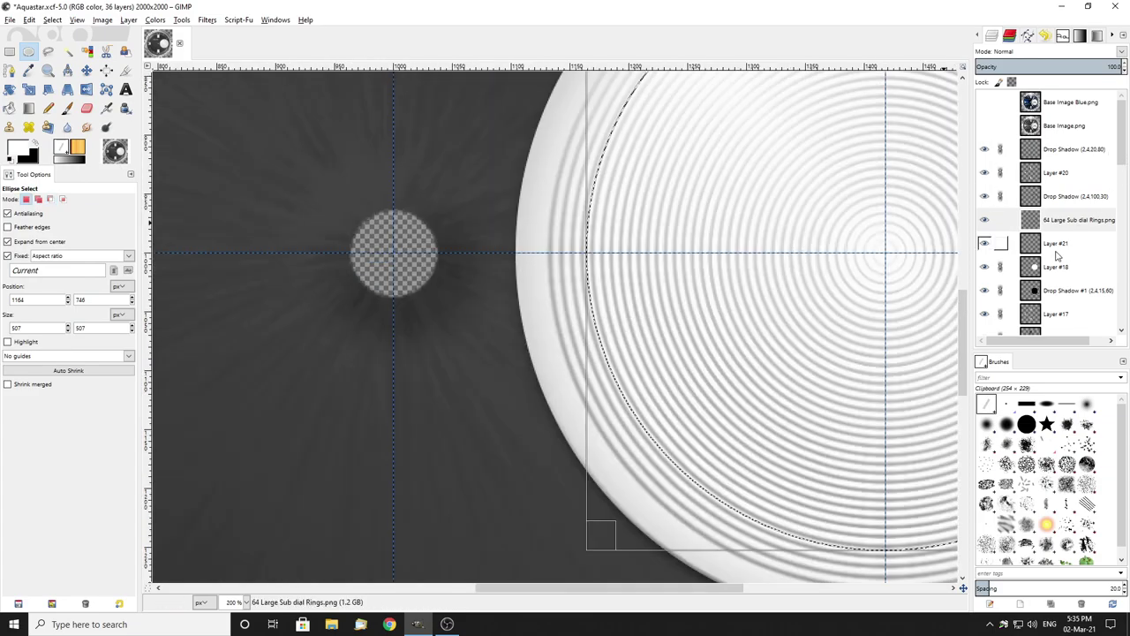
Step: Delete the part of the rings layer outside the circular selection, and clear the selection
left_click(1085, 221)
key("Return")
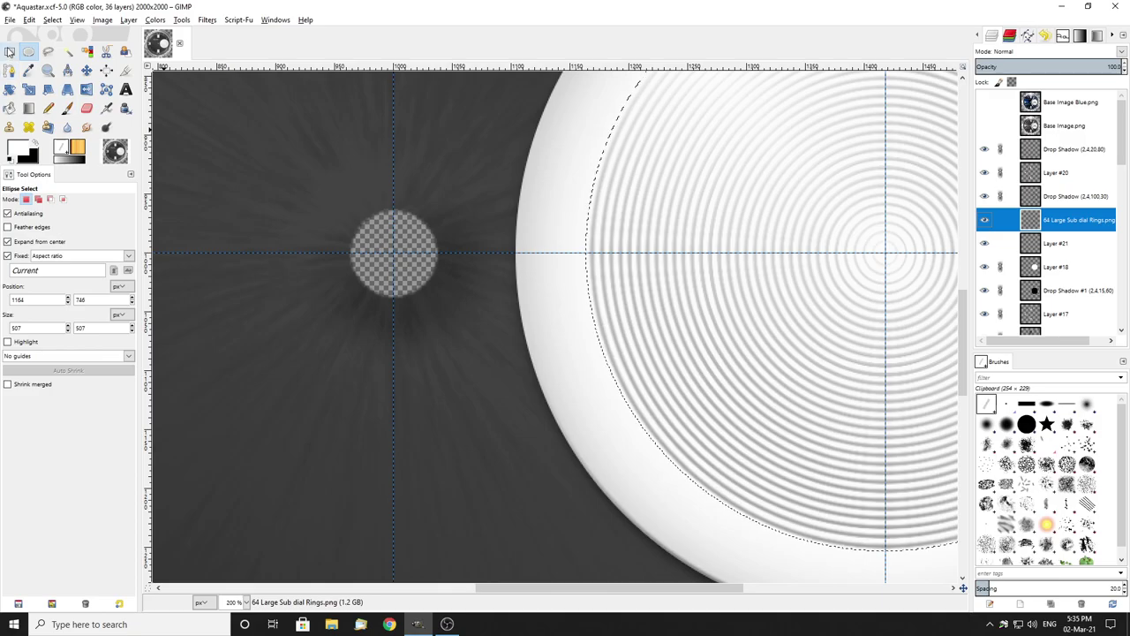
key("r")
key("minus")
key("minus")
key("minus")
key("minus")
key("minus")
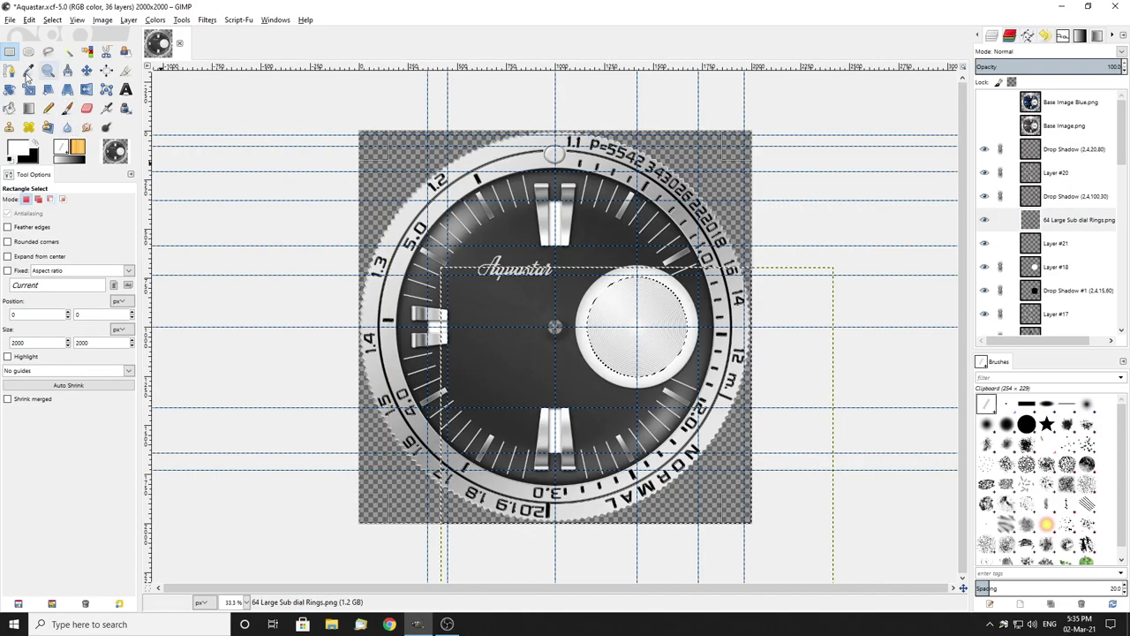
left_click(247, 164)
Step: Compare the trimmed sub-dial rings with the Base Image Blue.png reference by toggling that layer's visibility
key("plus")
key("plus")
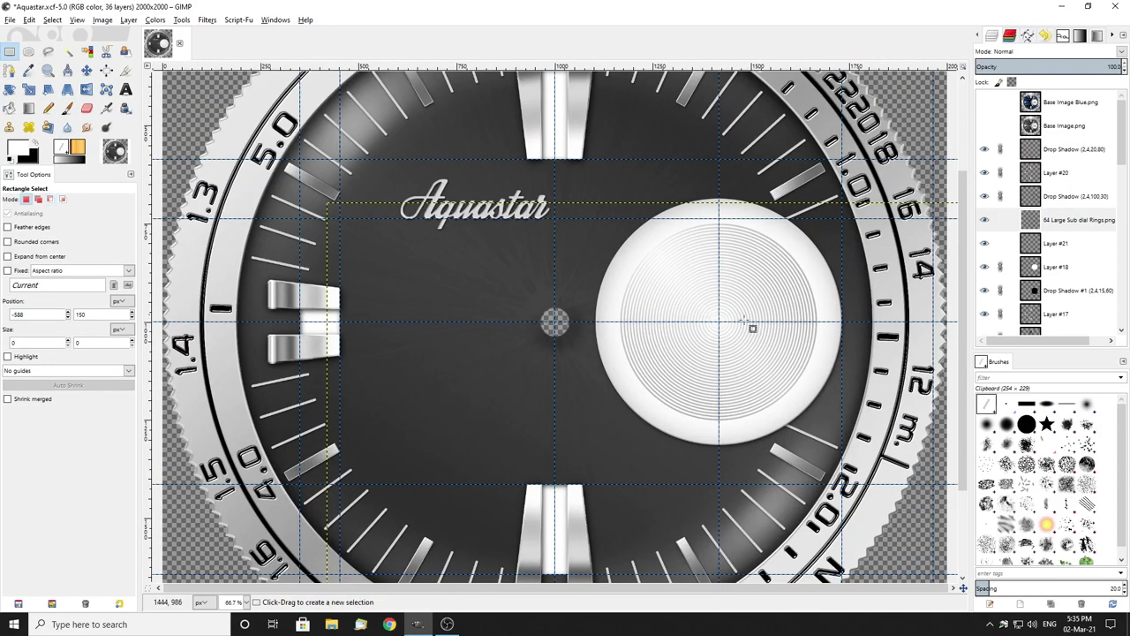
key("plus")
key("plus")
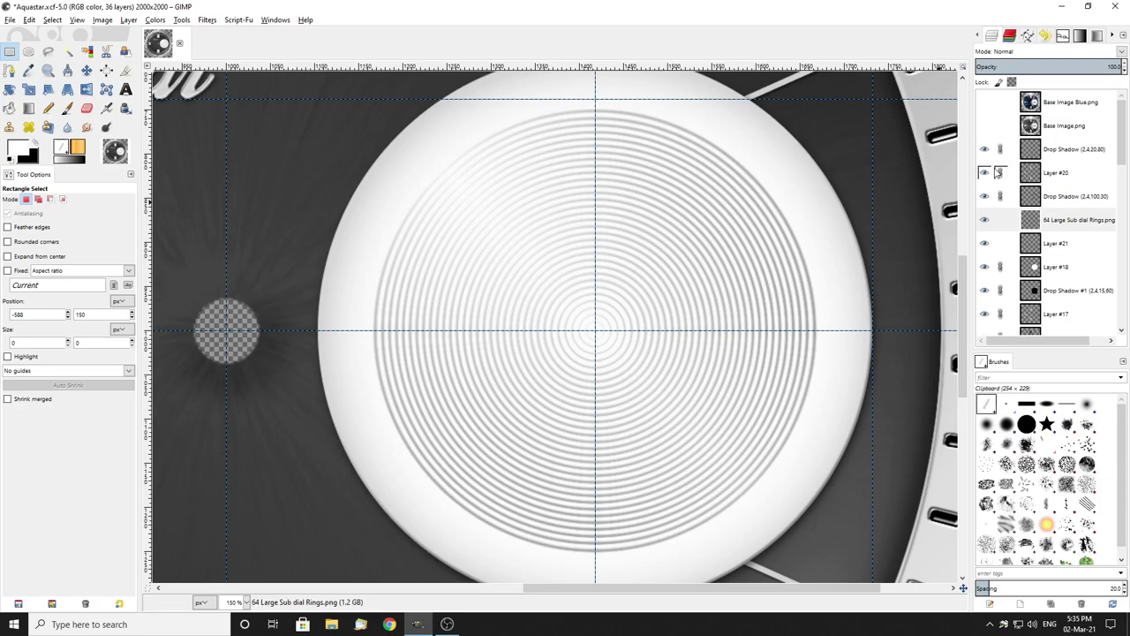
left_click(986, 103)
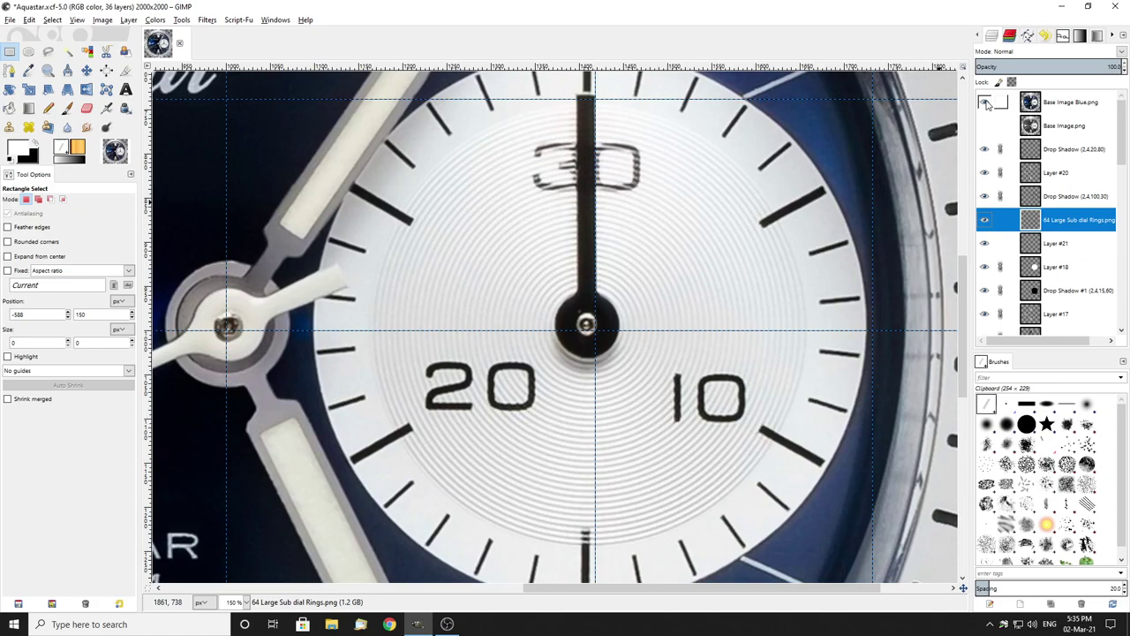
left_click(985, 102)
left_click(985, 102)
left_click(985, 102)
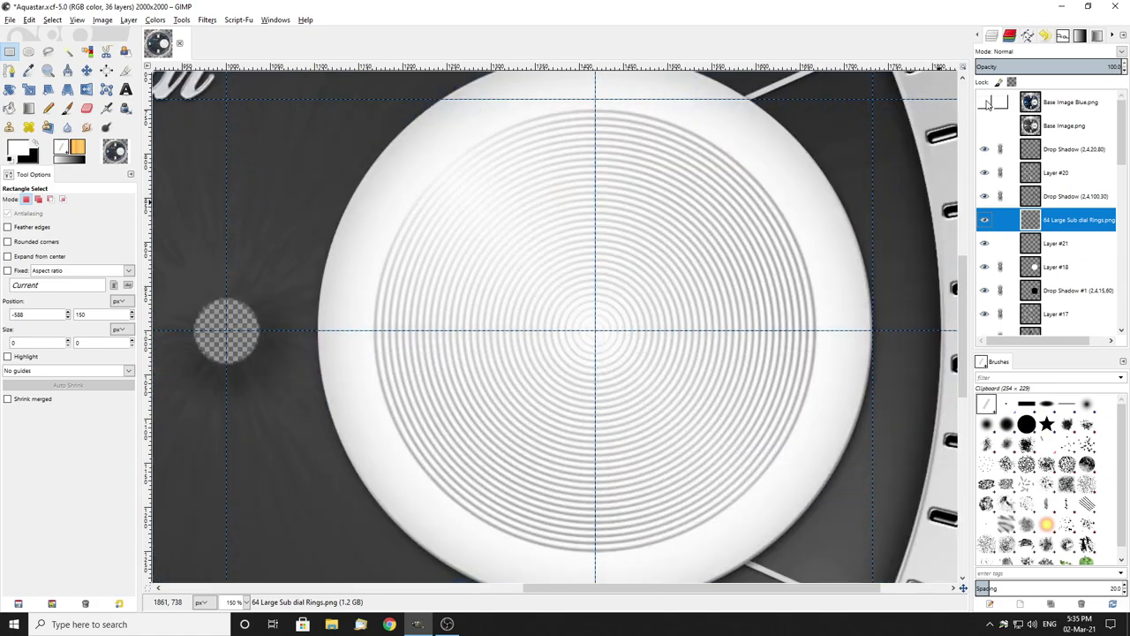
Step: Show the Base Image Blue.png reference and measure the width of its sub-dial ring area with the Measure tool
left_click(985, 102)
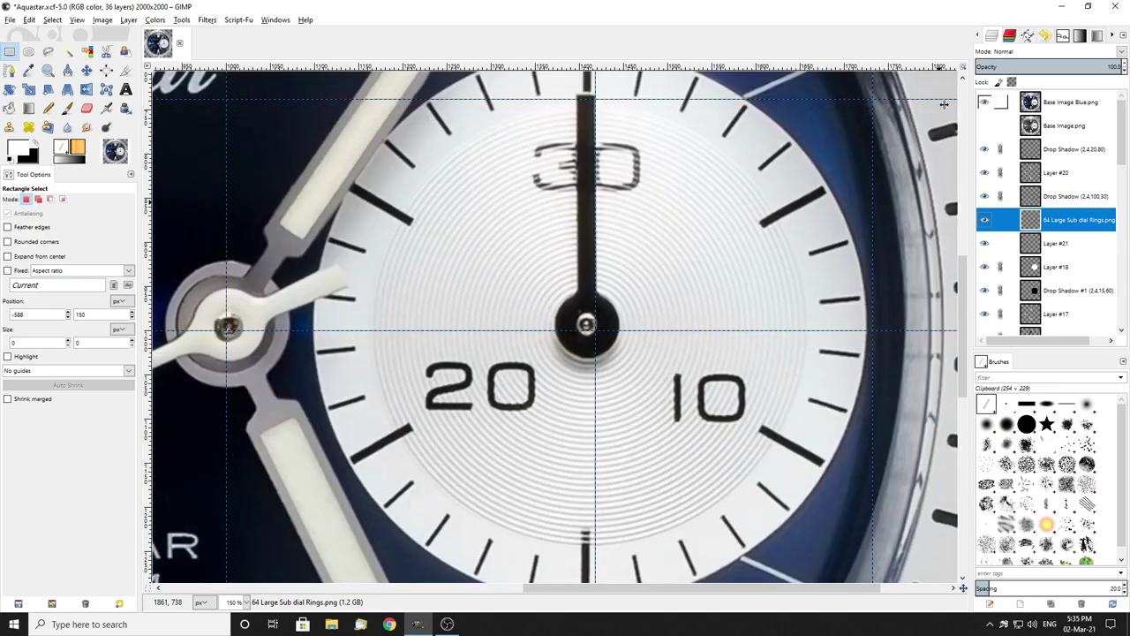
left_click(67, 69)
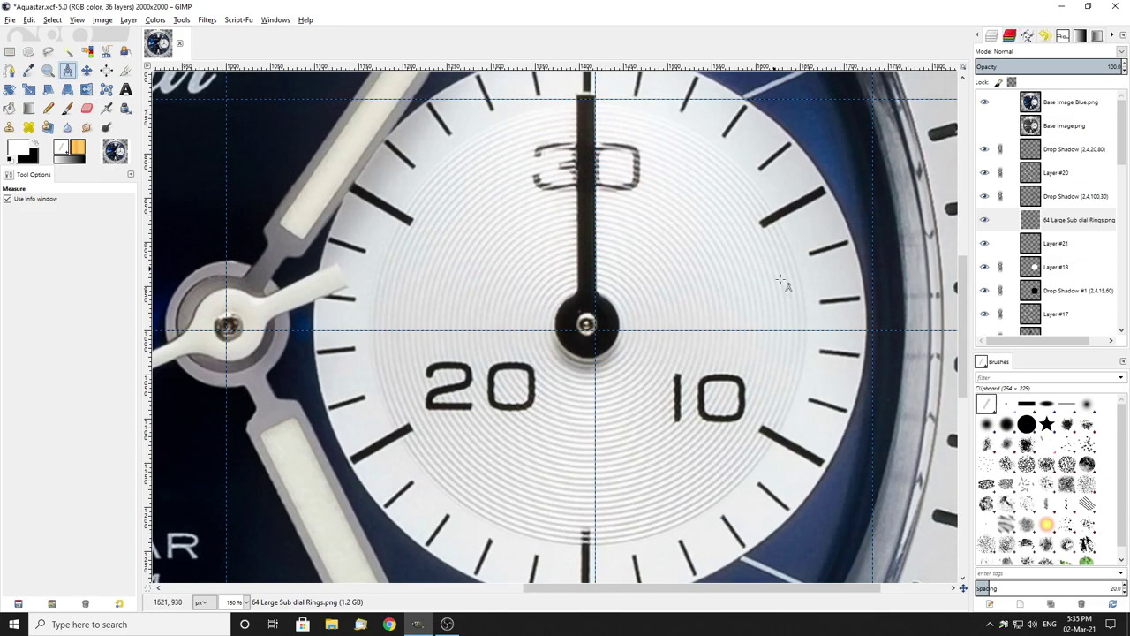
left_click_drag(807, 330, 371, 330)
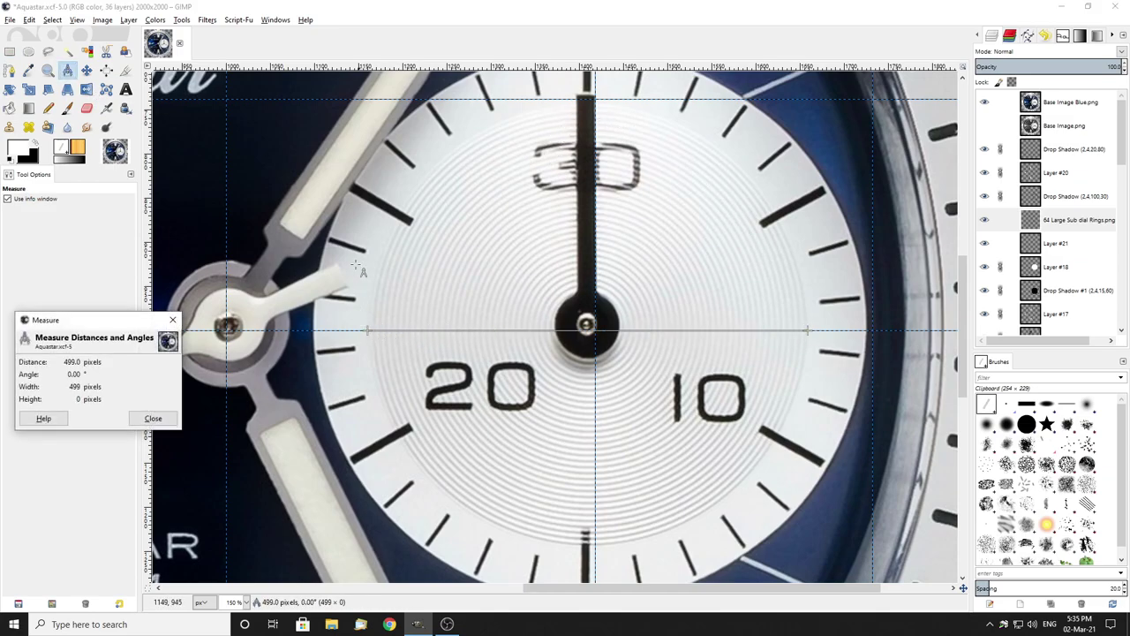
Step: Hide the reference and measure the drawn sub-dial rings from their outer edge to the centre guide
left_click(985, 102)
left_click(1077, 220)
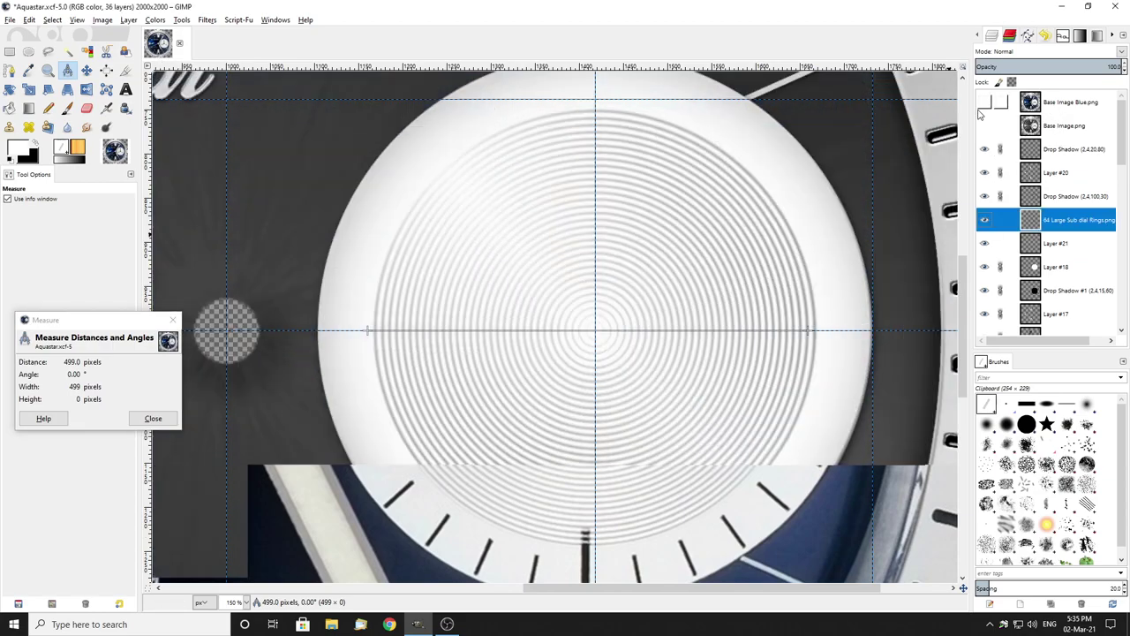
left_click(781, 376)
scroll(819, 333, "up", 2)
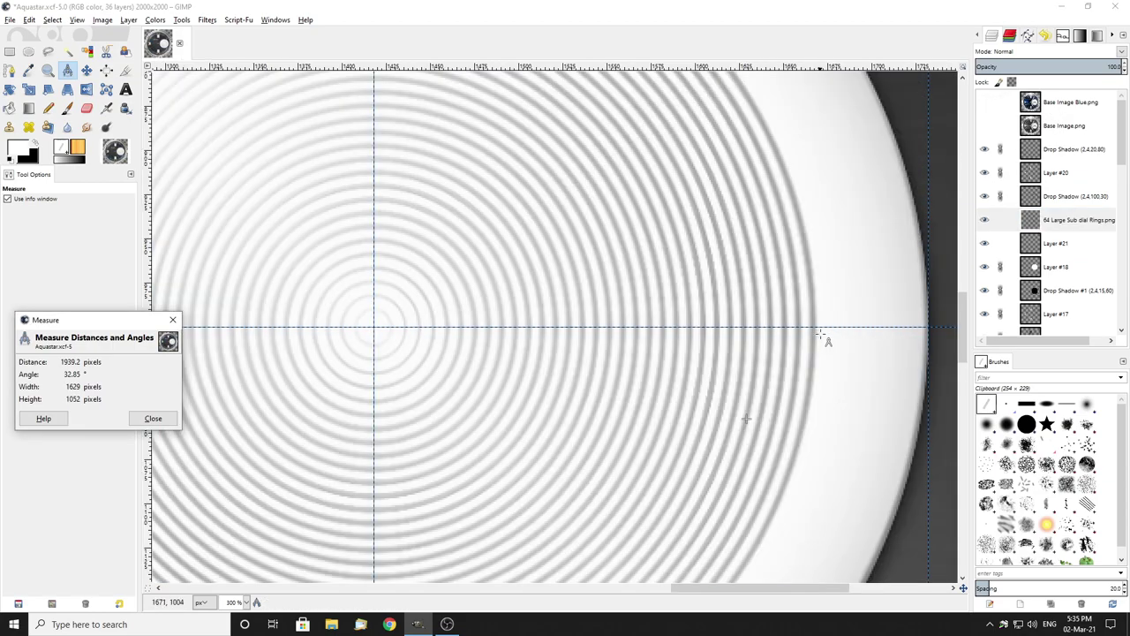
left_click_drag(816, 327, 371, 327)
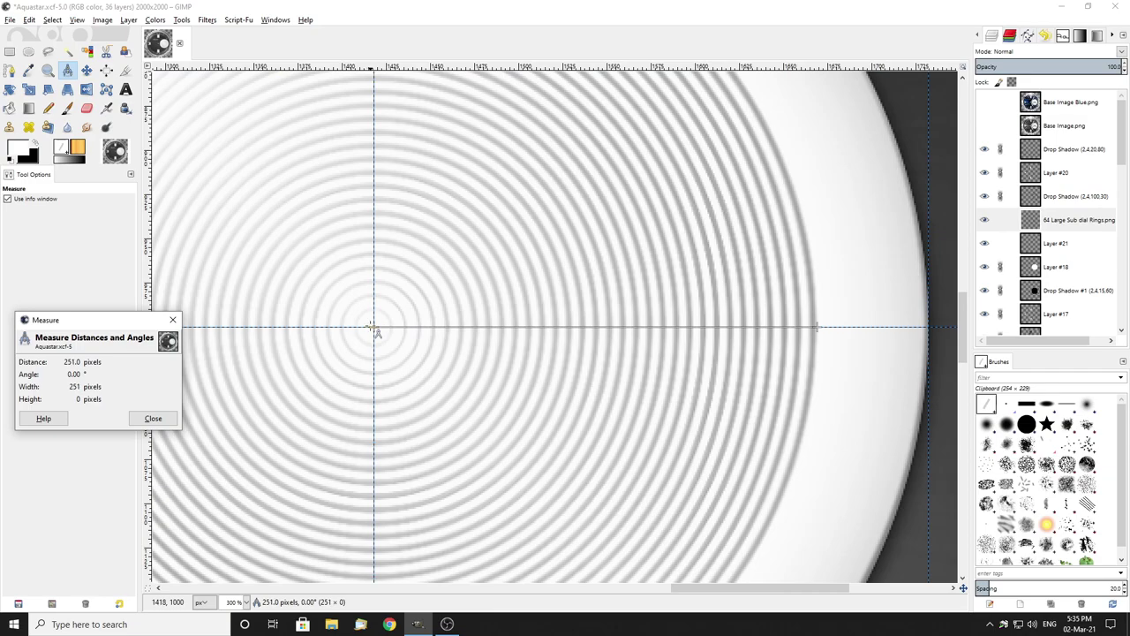
left_click(131, 424)
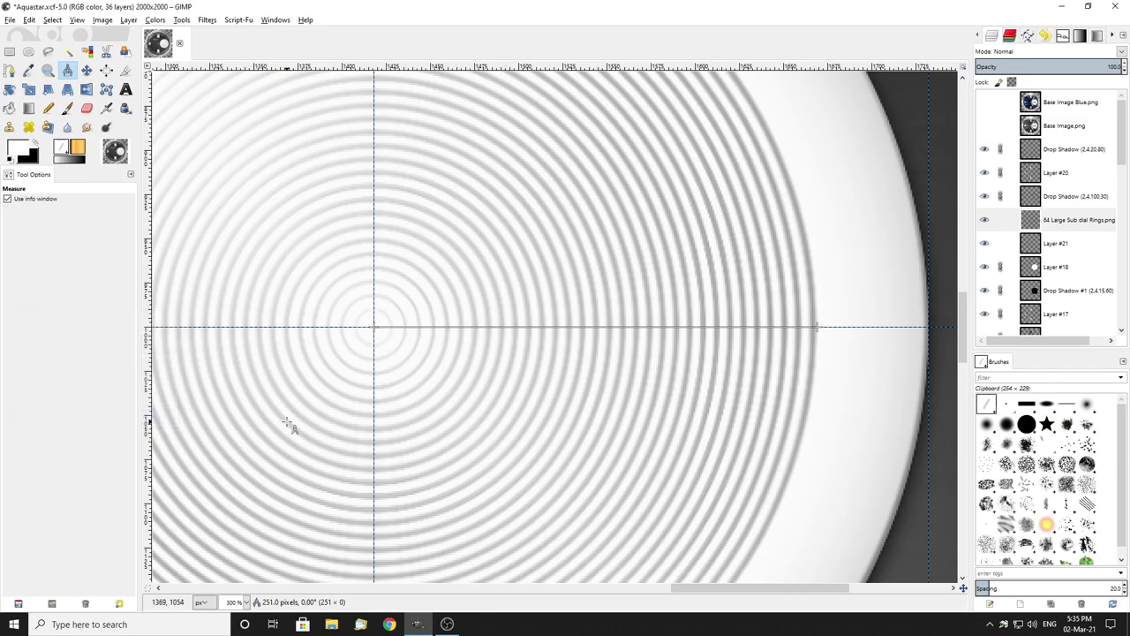
left_click(9, 51)
Step: Inspect what the Drop Shadow (2,4,20,80) and 64 Large Sub dial Rings.png layers contribute by toggling their visibility
scroll(701, 290, "down", 5)
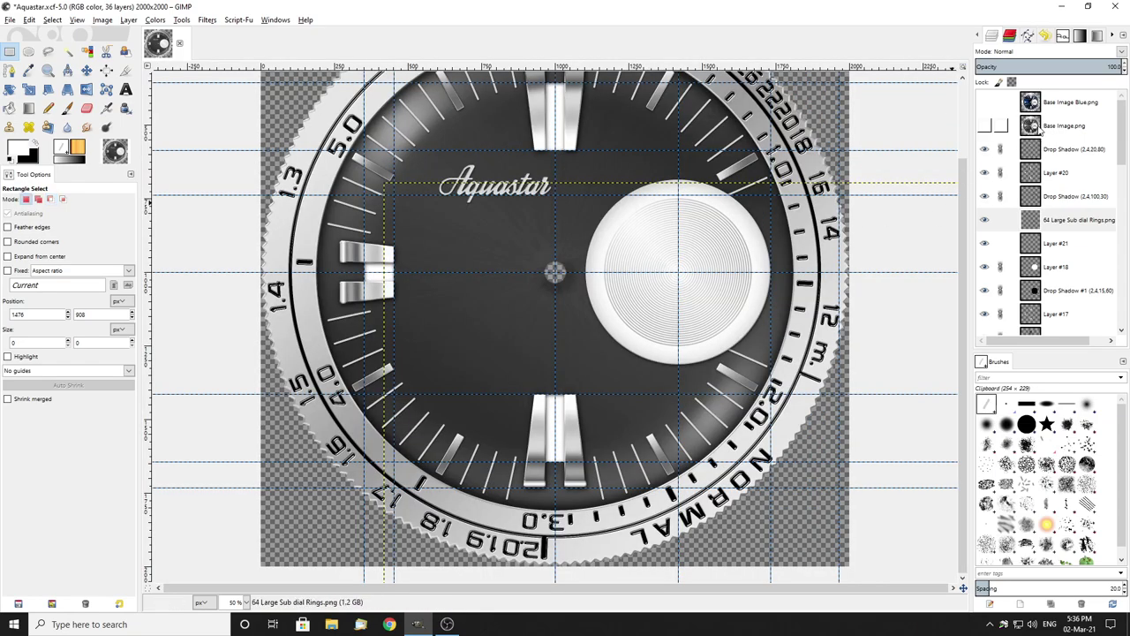
left_click(1064, 149)
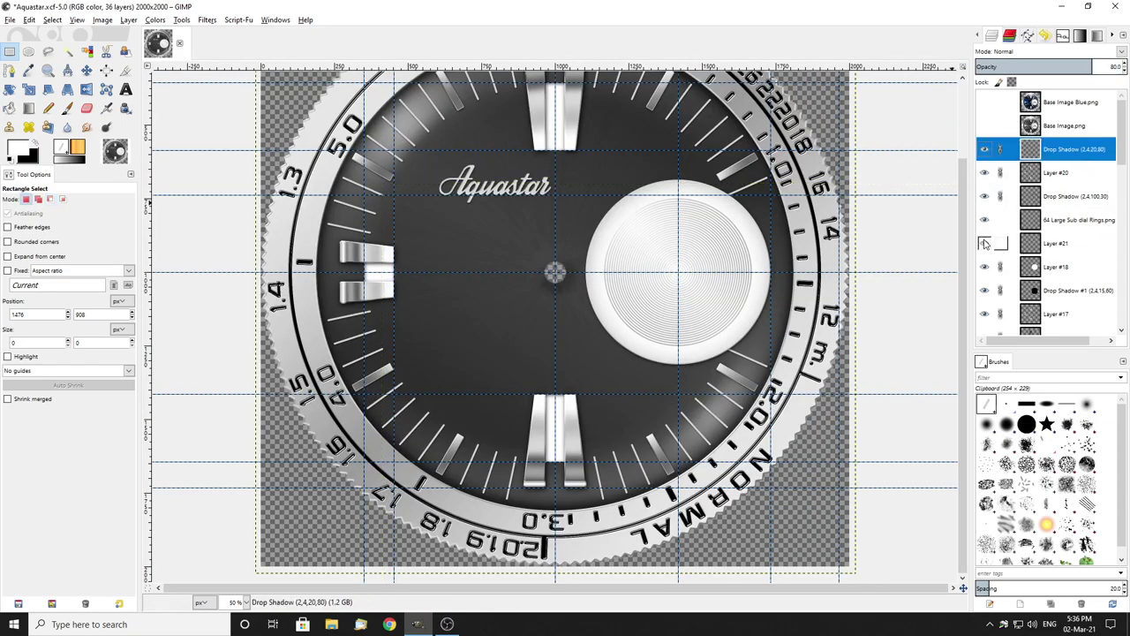
left_click(985, 151)
left_click(985, 150)
left_click(984, 220)
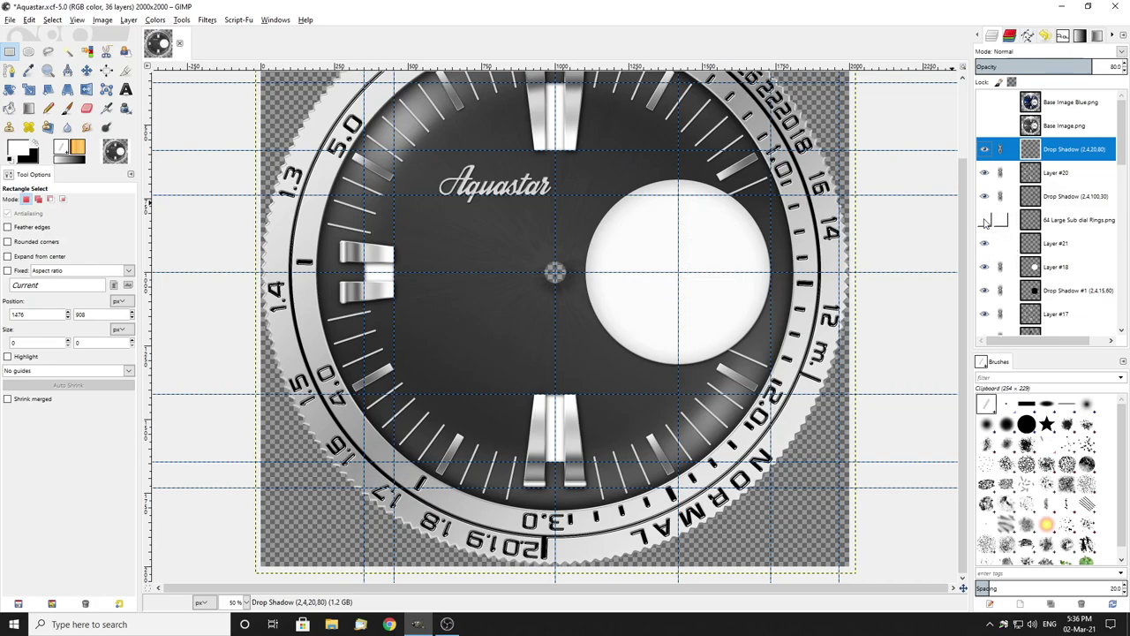
left_click(985, 220)
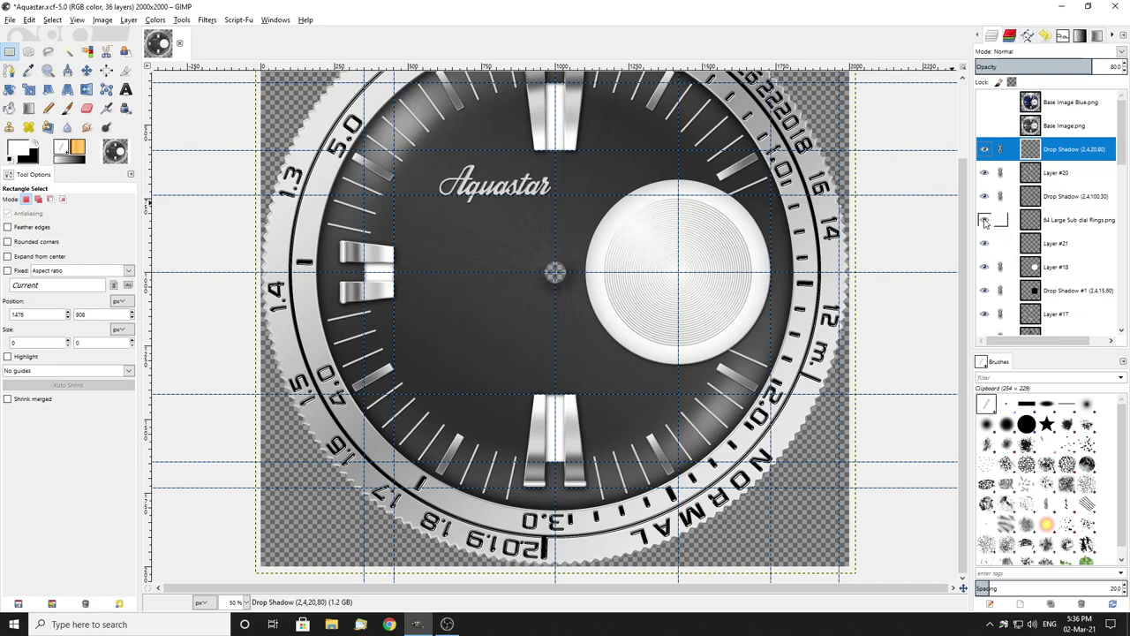
Step: Hide Layer #18 temporarily, delete Layer #21 from the layer stack, and make Layer #18 visible again
left_click(985, 265)
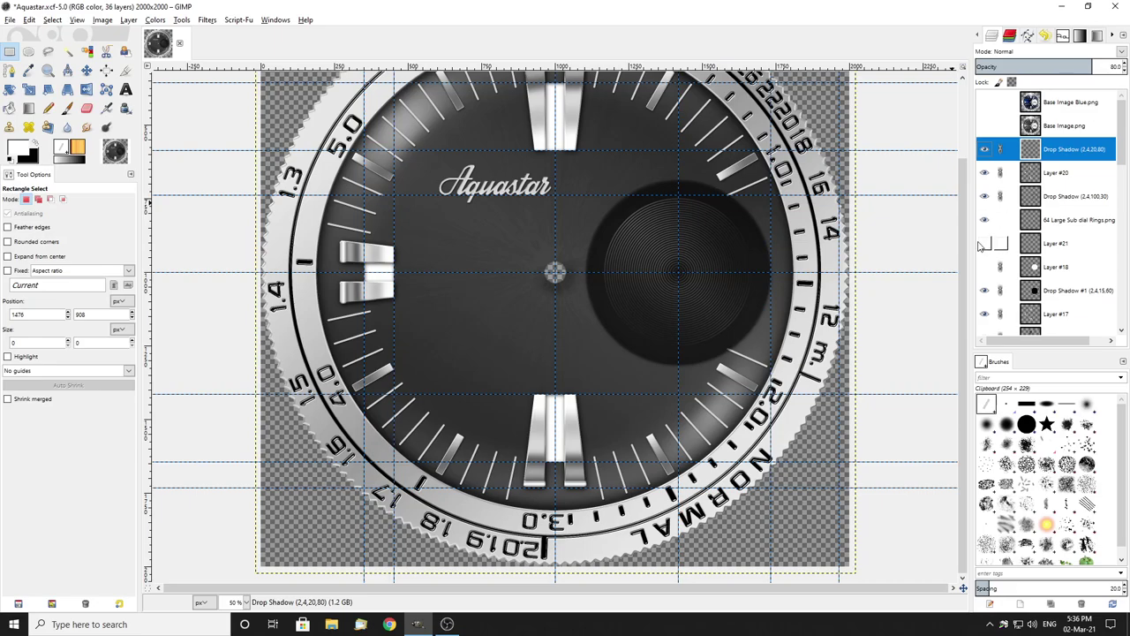
right_click(1030, 247)
left_click(1016, 346)
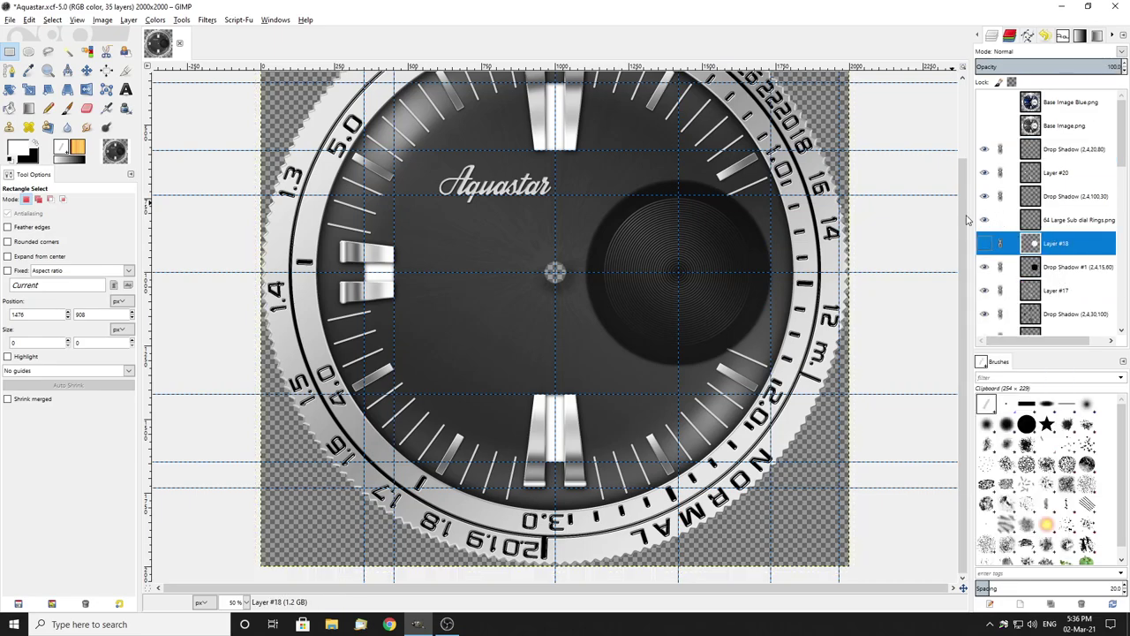
left_click(985, 243)
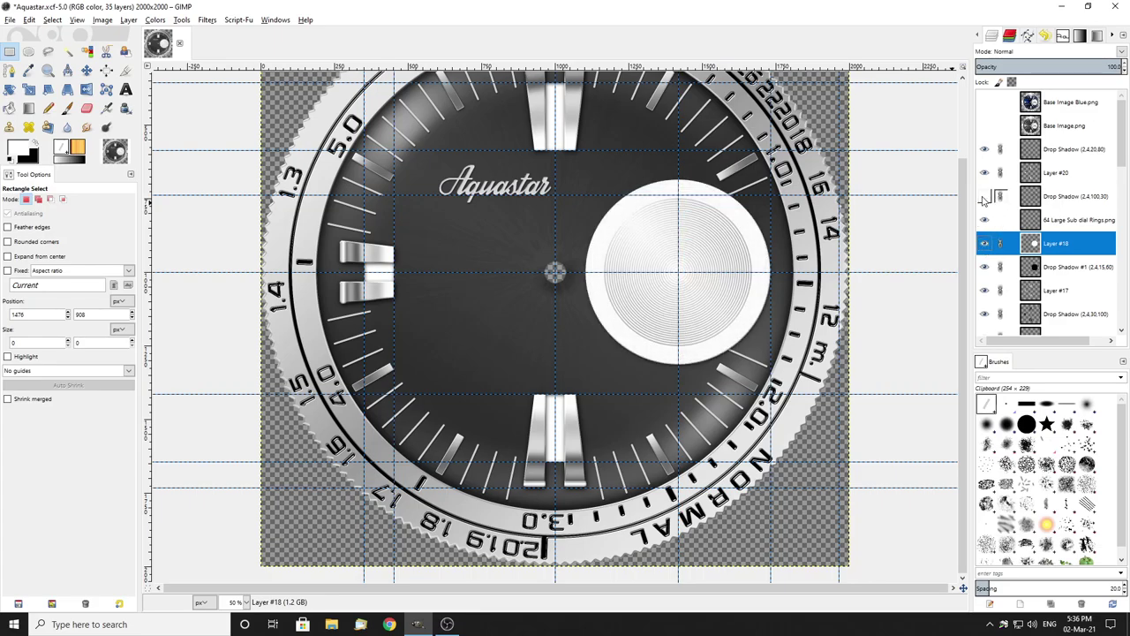
Step: Check the effect of the Drop Shadow (2,4,100,30) layer on the sub-dial and compare the whole dial with the reference
left_click(984, 198)
left_click(984, 198)
left_click(984, 198)
key("1")
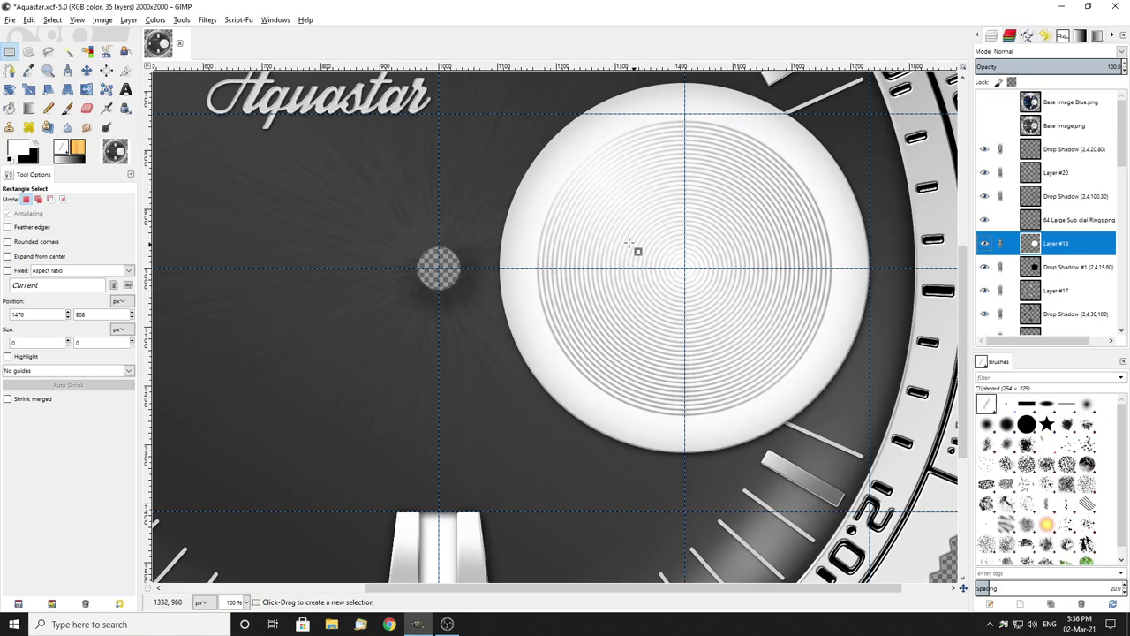
key("shift+ctrl+j")
key("shift+2")
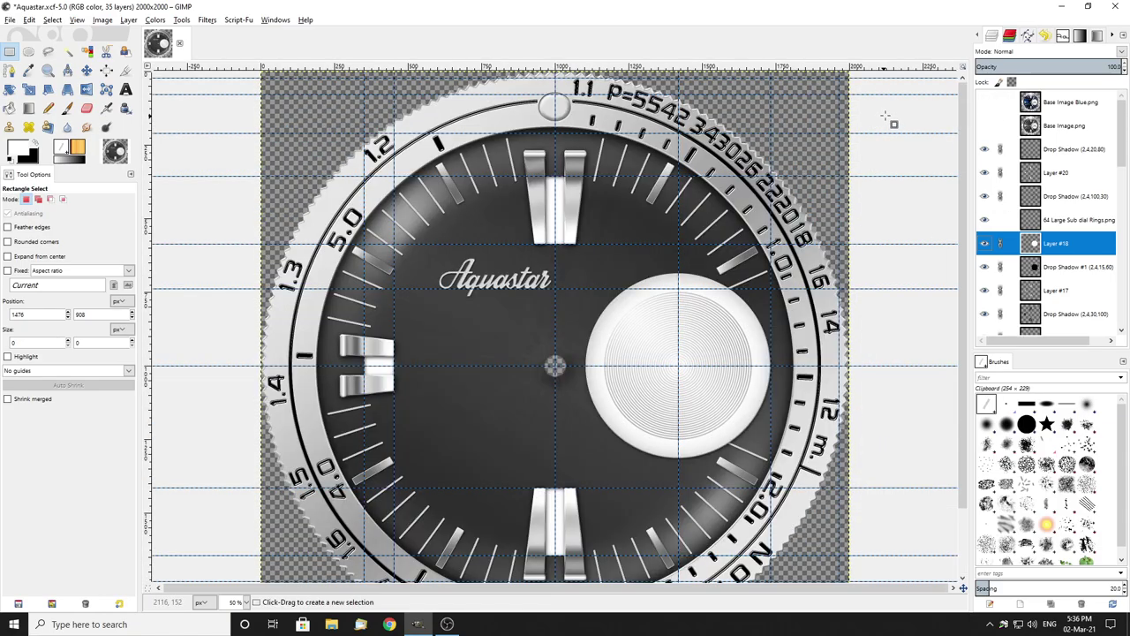
left_click(984, 103)
Step: Rotate the pasted tick mark about the sub-dial's centre at the crossing of the guides
key("1")
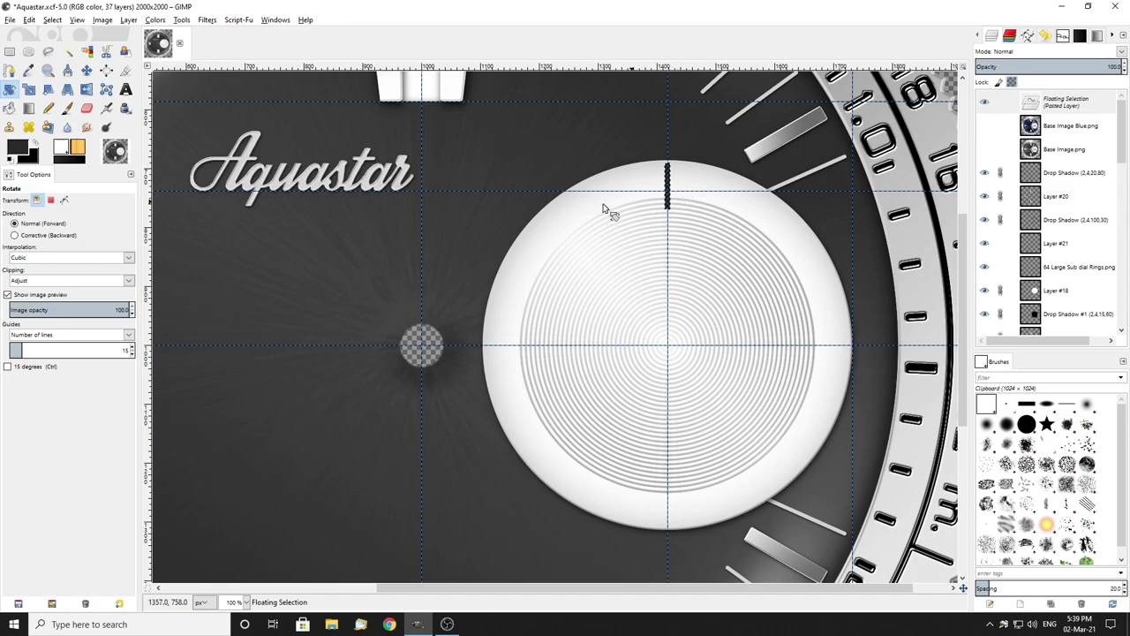
left_click(386, 200)
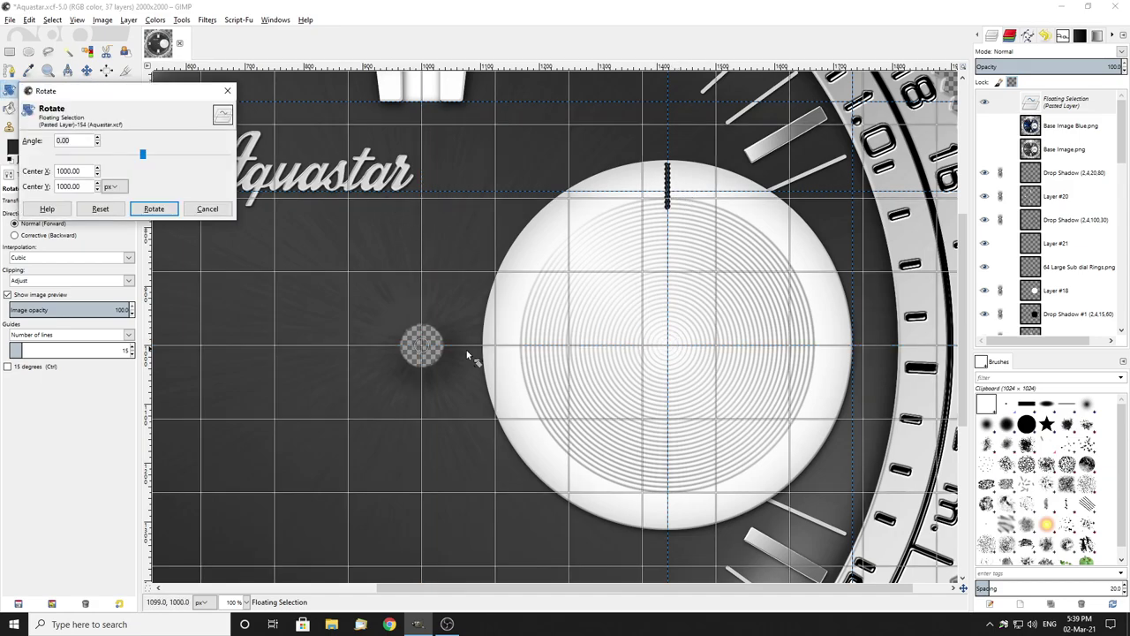
left_click_drag(424, 346, 668, 346)
left_click_drag(697, 251, 753, 281)
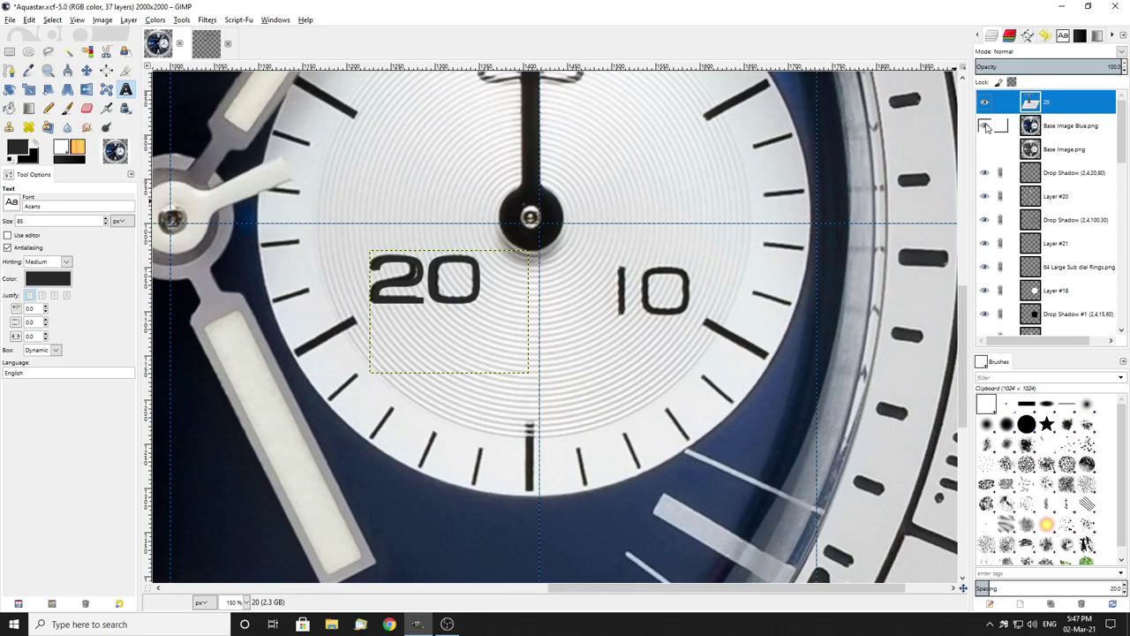
Step: Hide the "20" text layer and view the printed 20 in the Base Image Blue.png reference up close
left_click(985, 125)
left_click(985, 104)
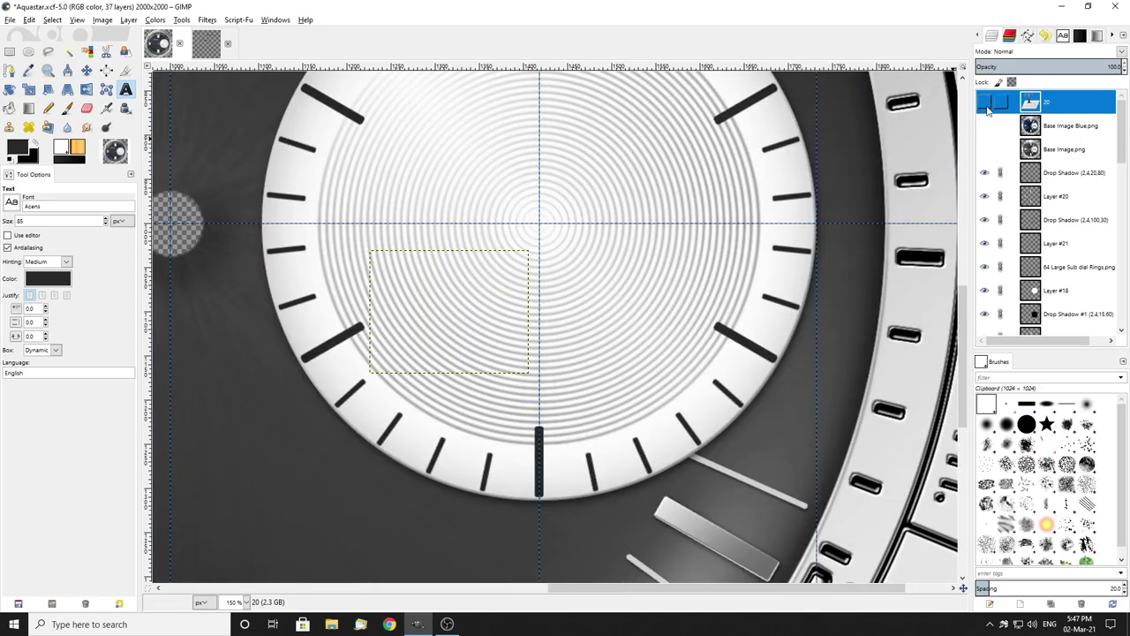
left_click_drag(985, 106, 984, 126)
key("plus")
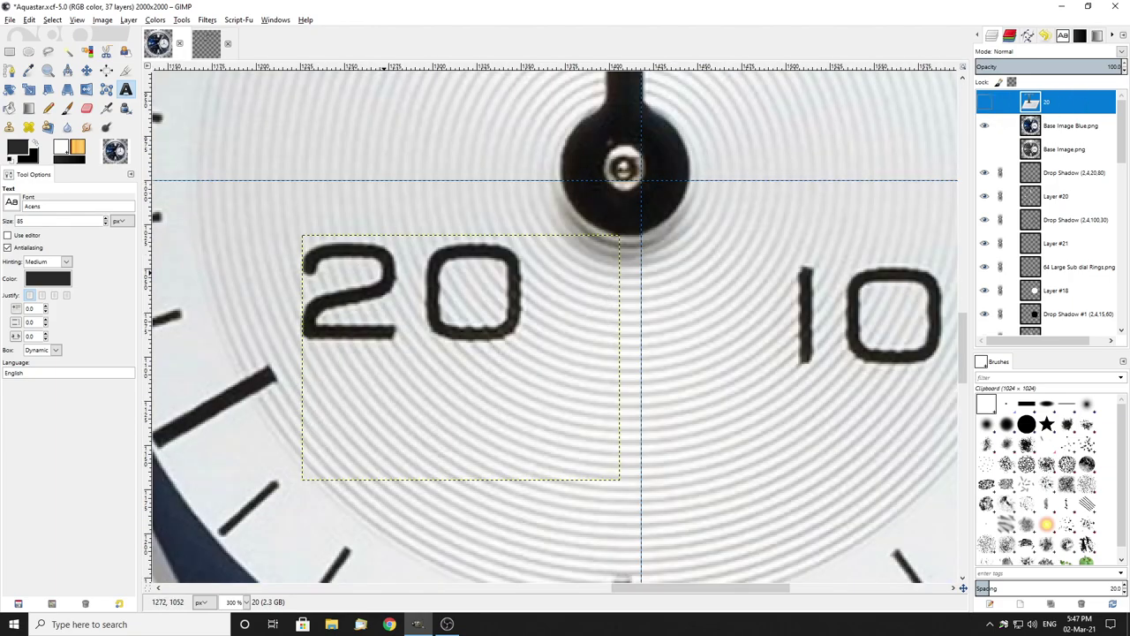
Step: Try to align the visible Acens "20" text with the printed 20 on the reference sub-dial
left_click(558, 318)
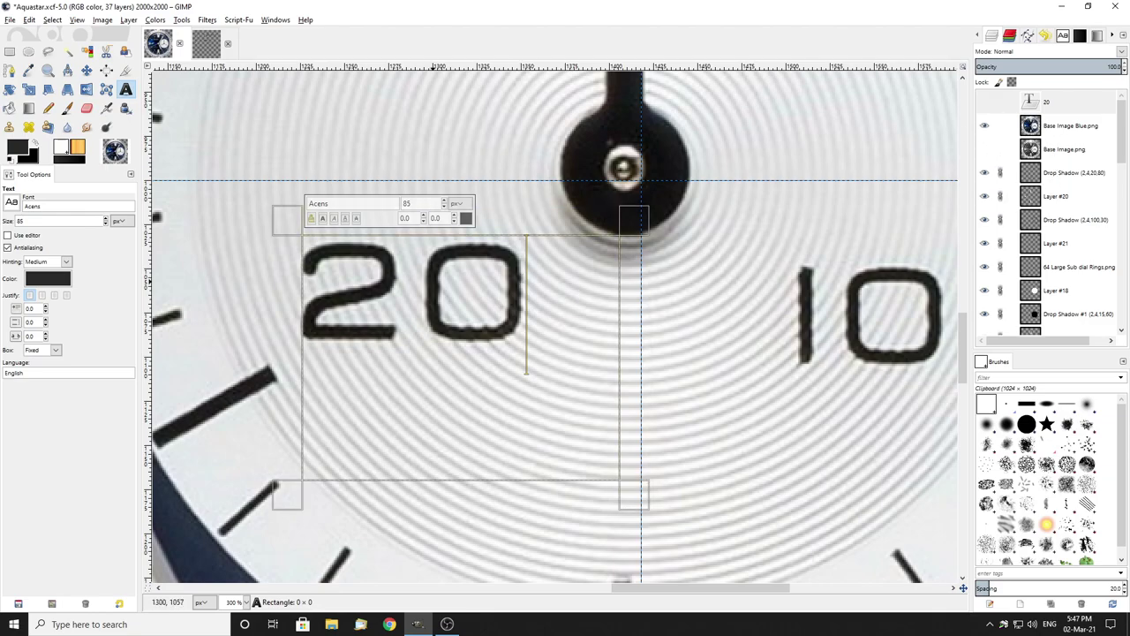
left_click_drag(284, 216, 288, 167)
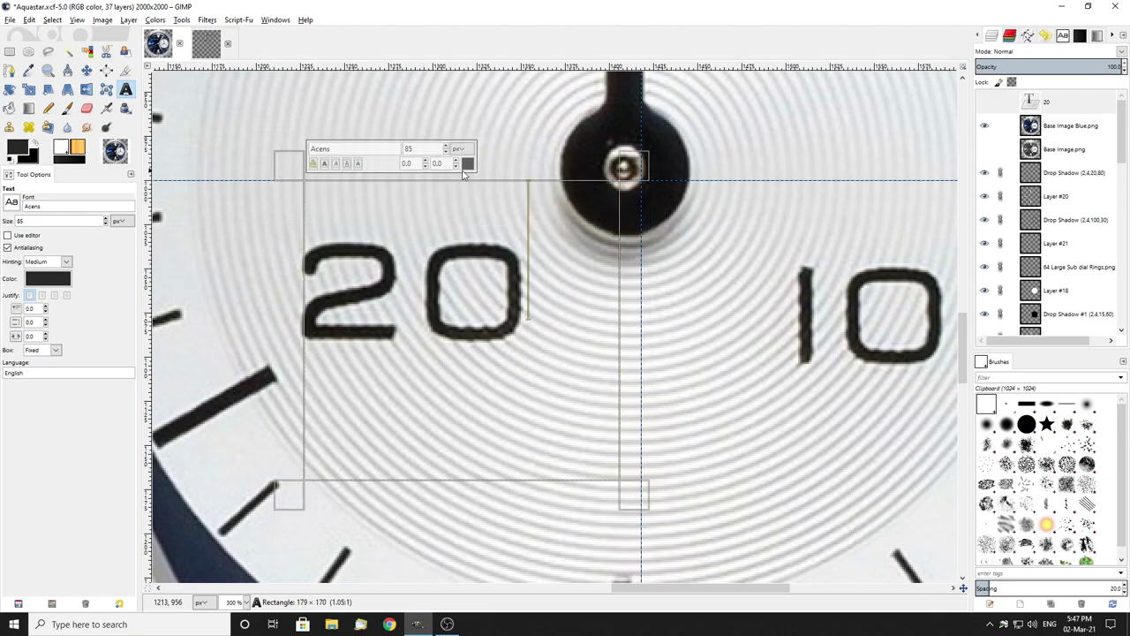
left_click(1015, 102)
left_click(984, 102)
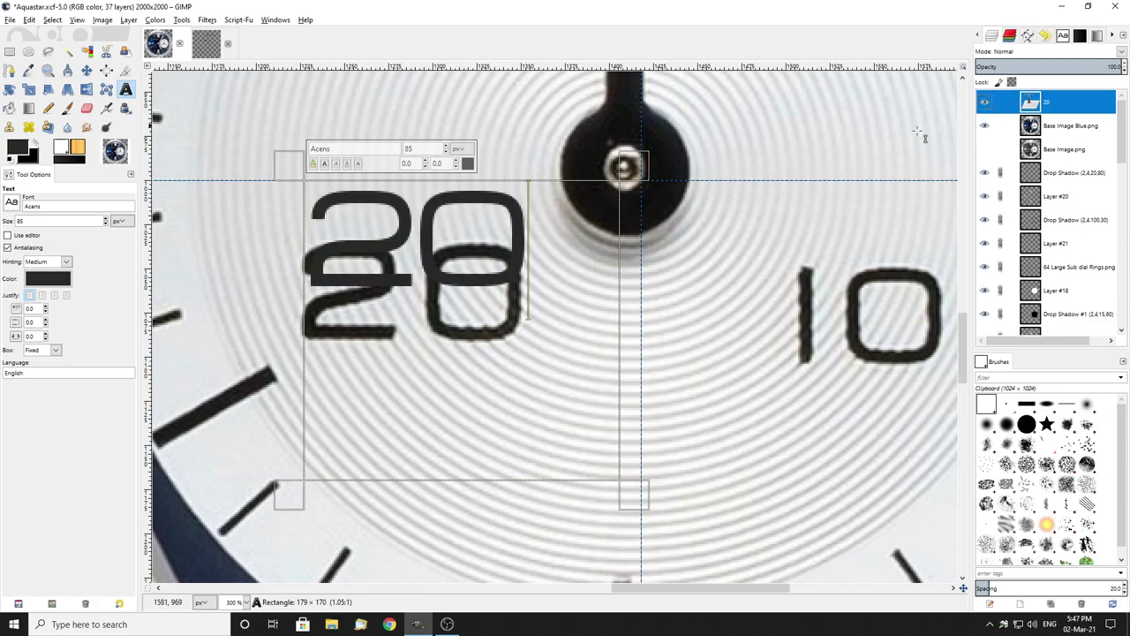
left_click_drag(287, 177, 281, 201)
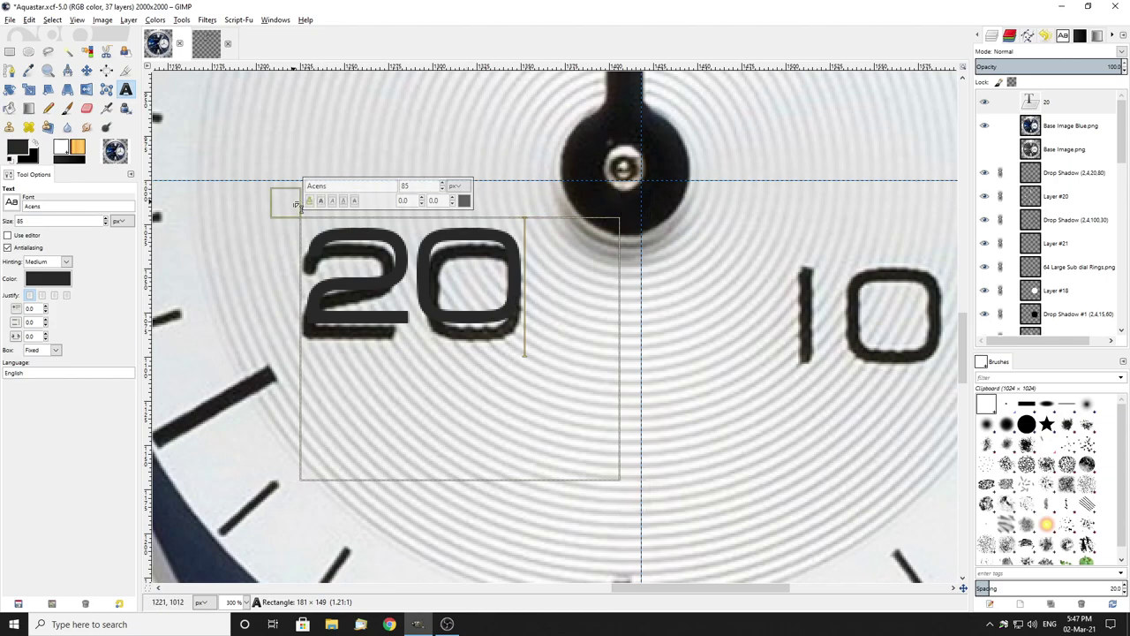
left_click_drag(294, 204, 287, 221)
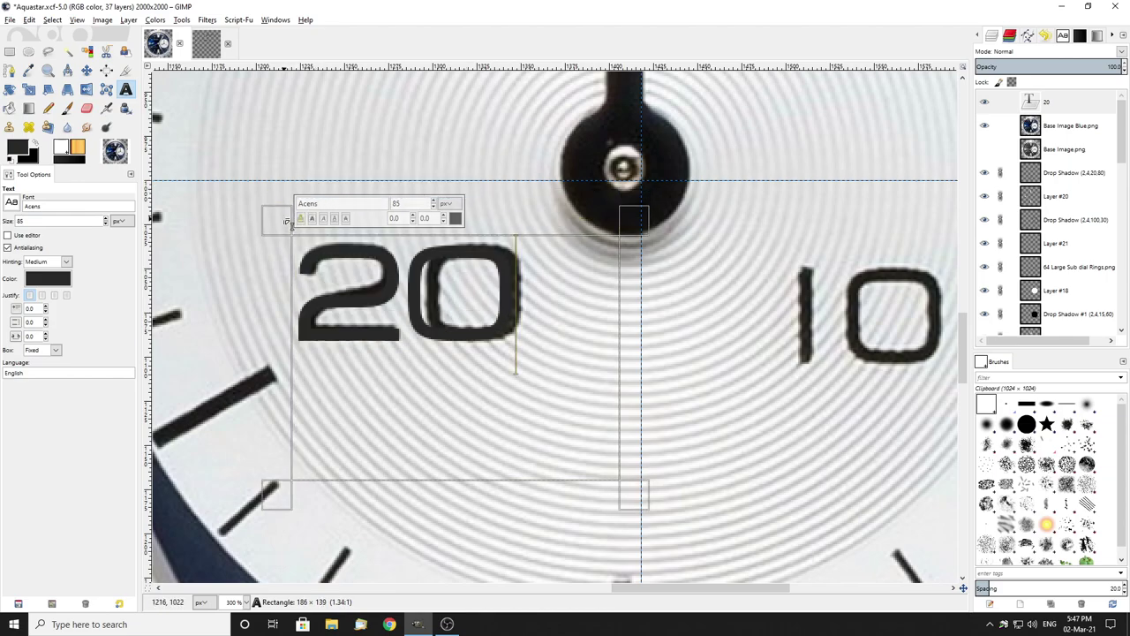
Step: Switch to the Untitled.png image and examine its "10 20 30 Acens 85" font sample
left_click(206, 46)
scroll(622, 384, "down", 4)
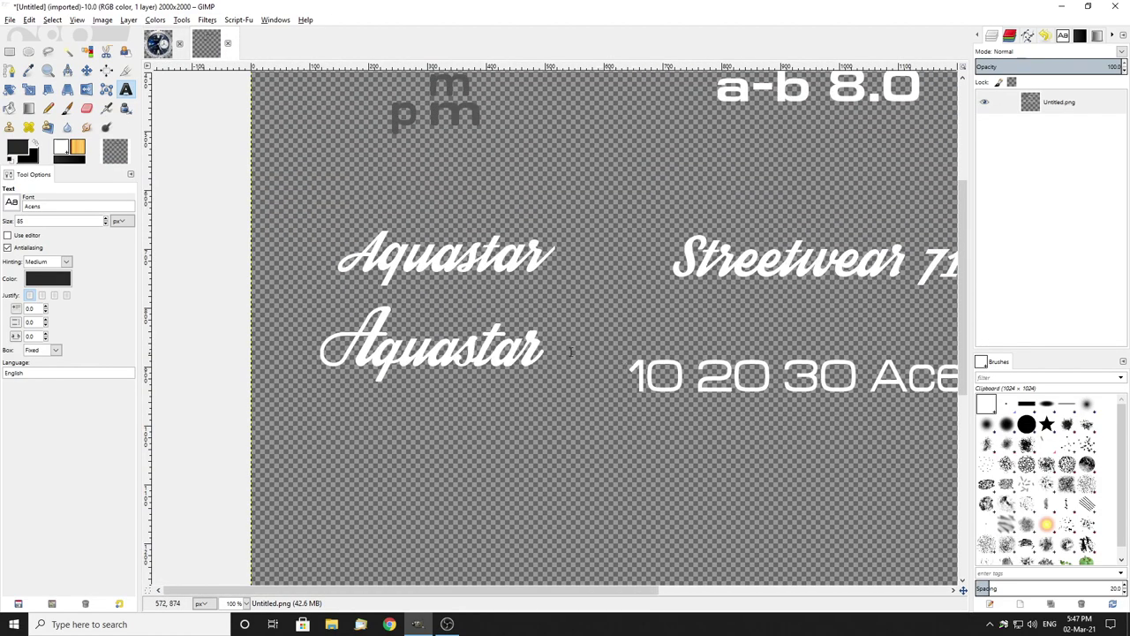
scroll(455, 334, "down", 1)
left_click(618, 400)
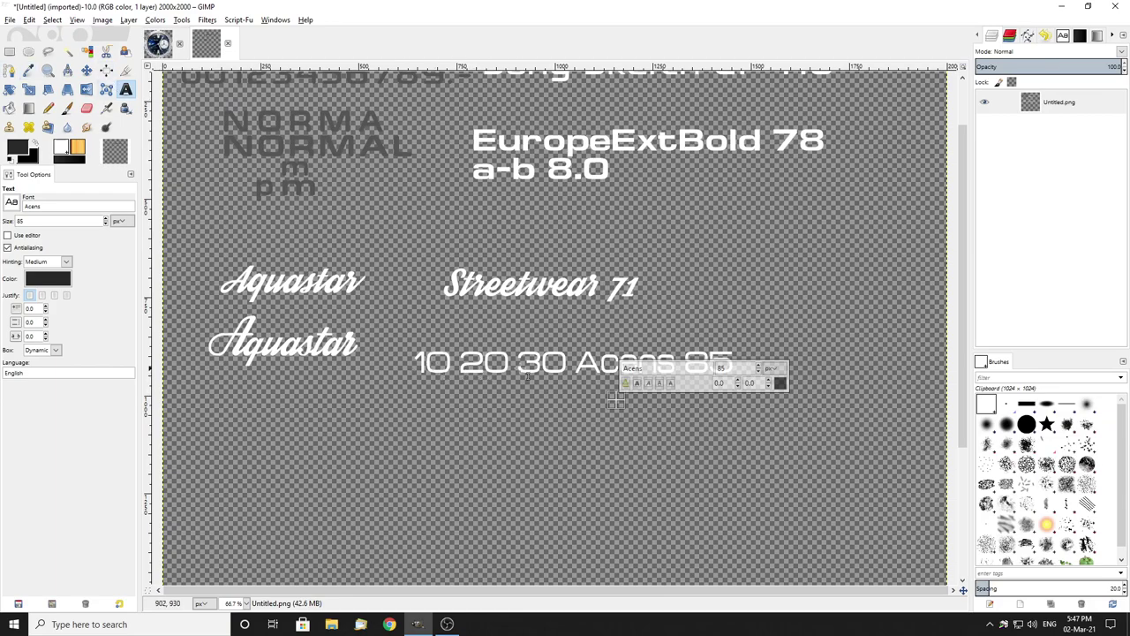
scroll(528, 376, "up", 2)
left_click_drag(387, 364, 374, 345)
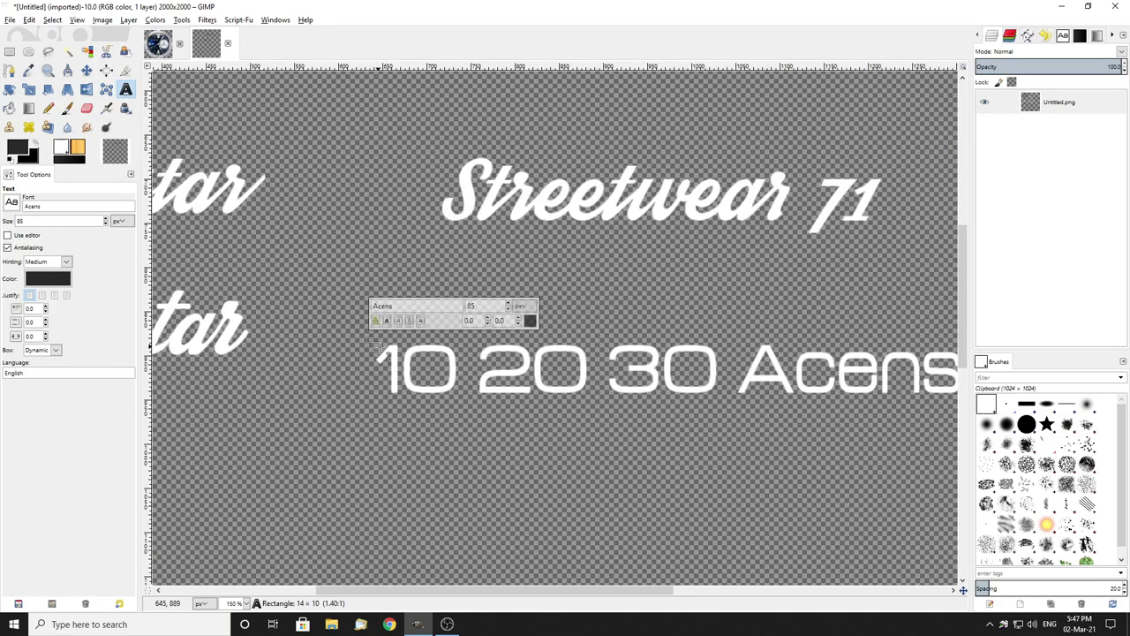
left_click(419, 405)
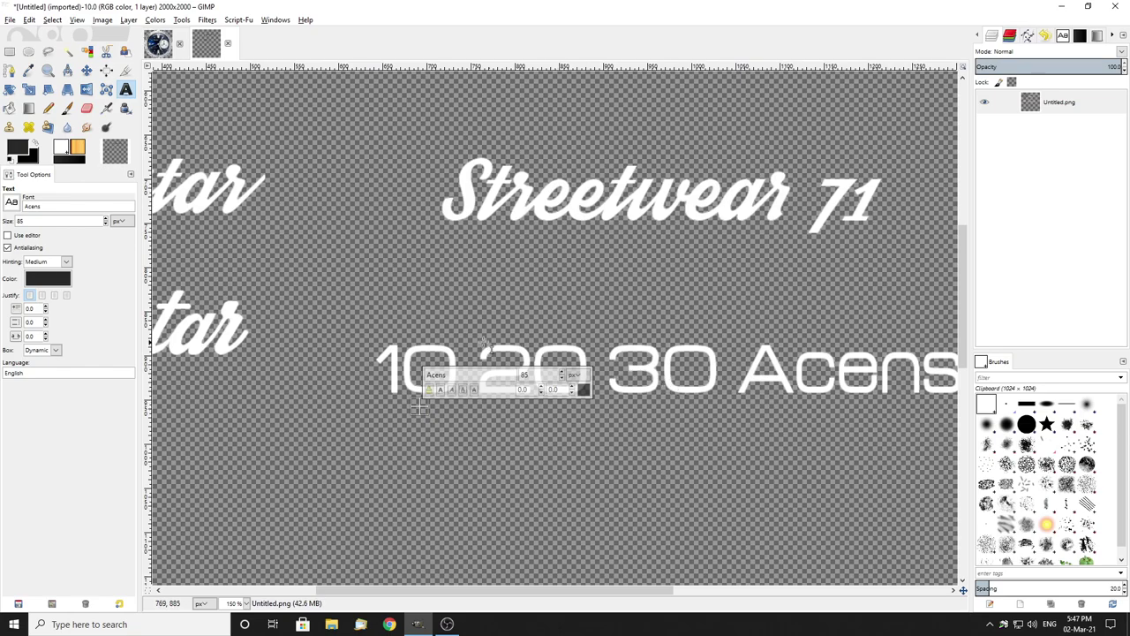
scroll(594, 373, "down", 1)
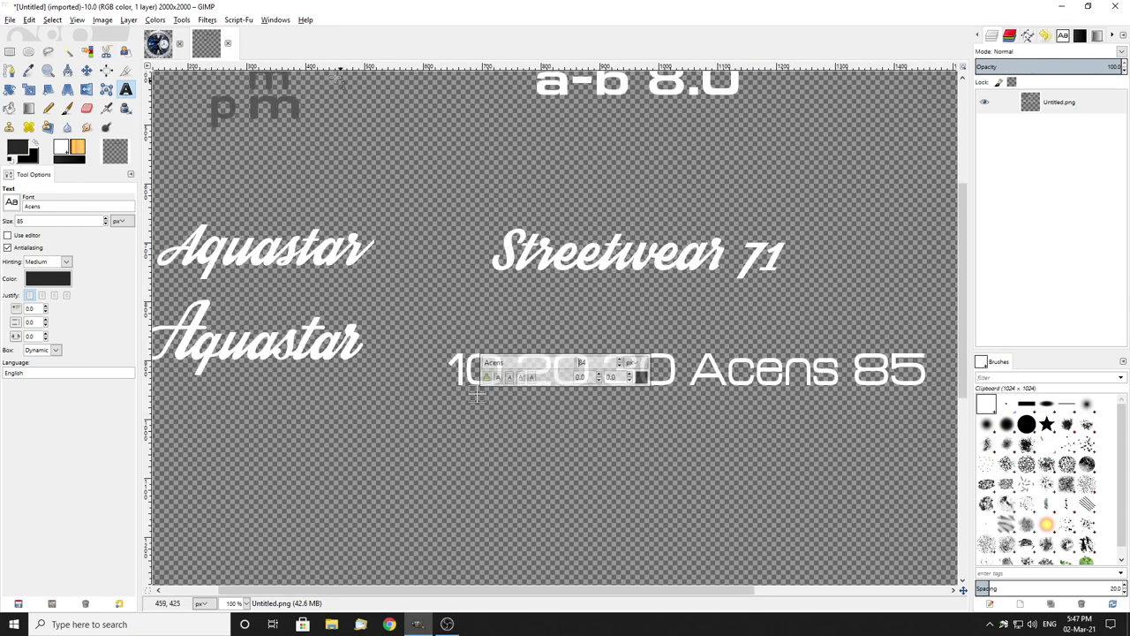
left_click(9, 51)
Step: Return to the Aquastar image, delete the "20" text layer and hide the Base Image Blue.png reference
left_click(155, 43)
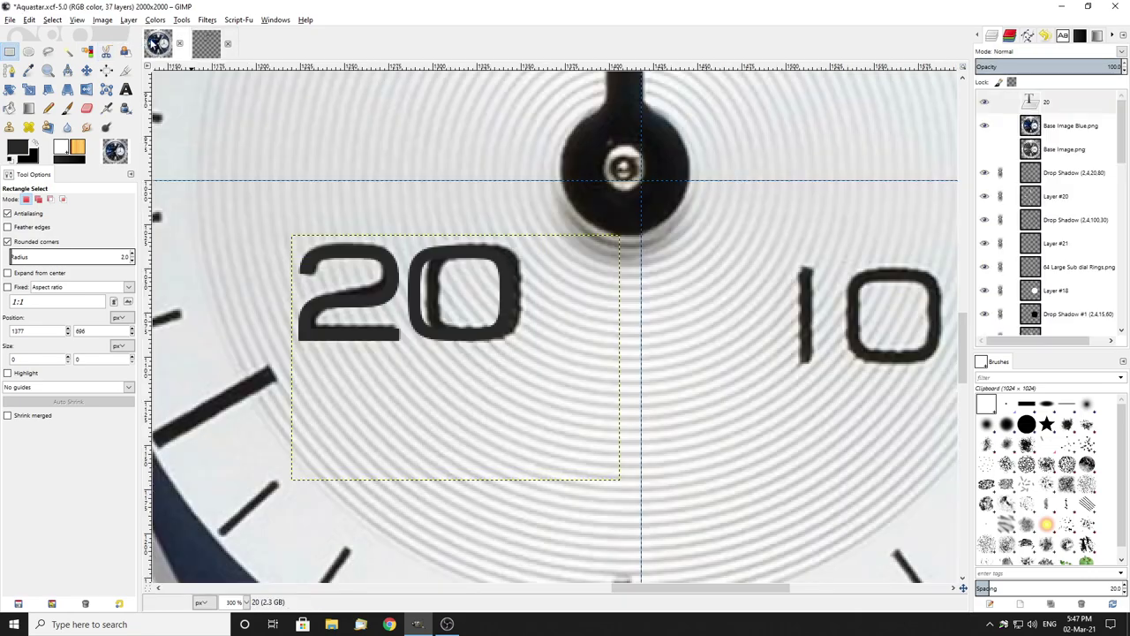
right_click(1066, 109)
left_click(1001, 221)
left_click(984, 102)
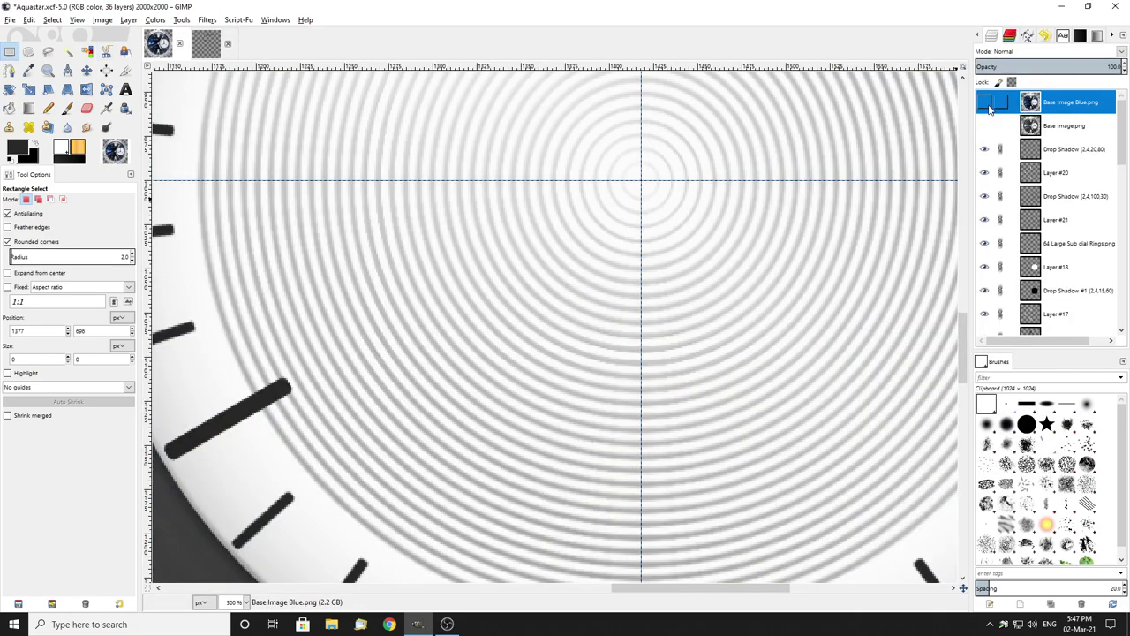
scroll(605, 290, "down", 1)
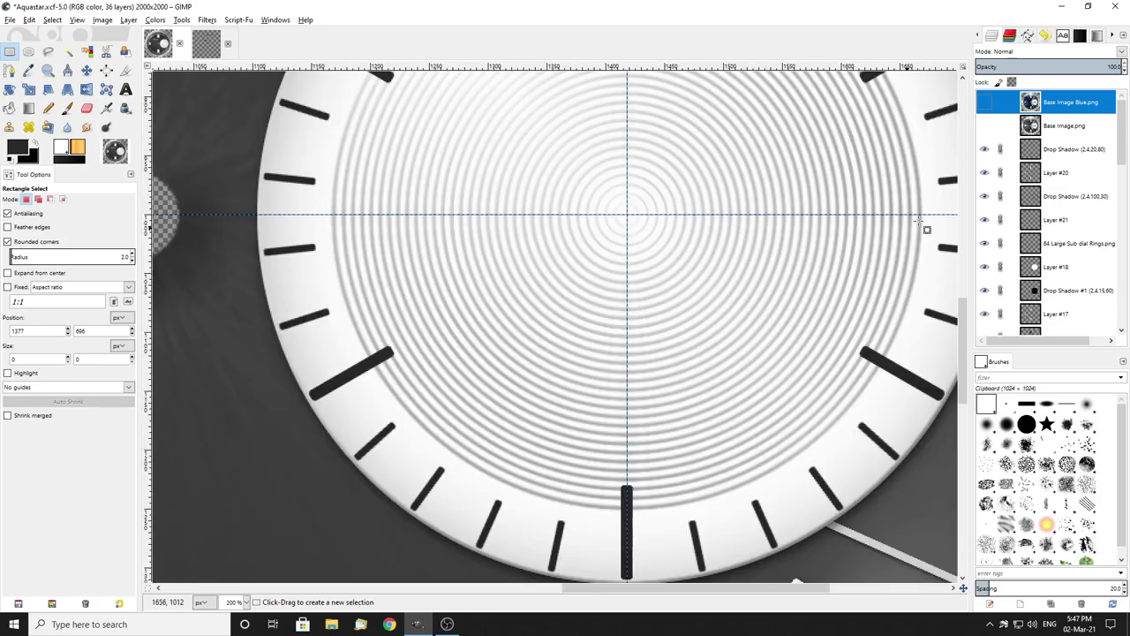
scroll(1035, 292, "down", 2)
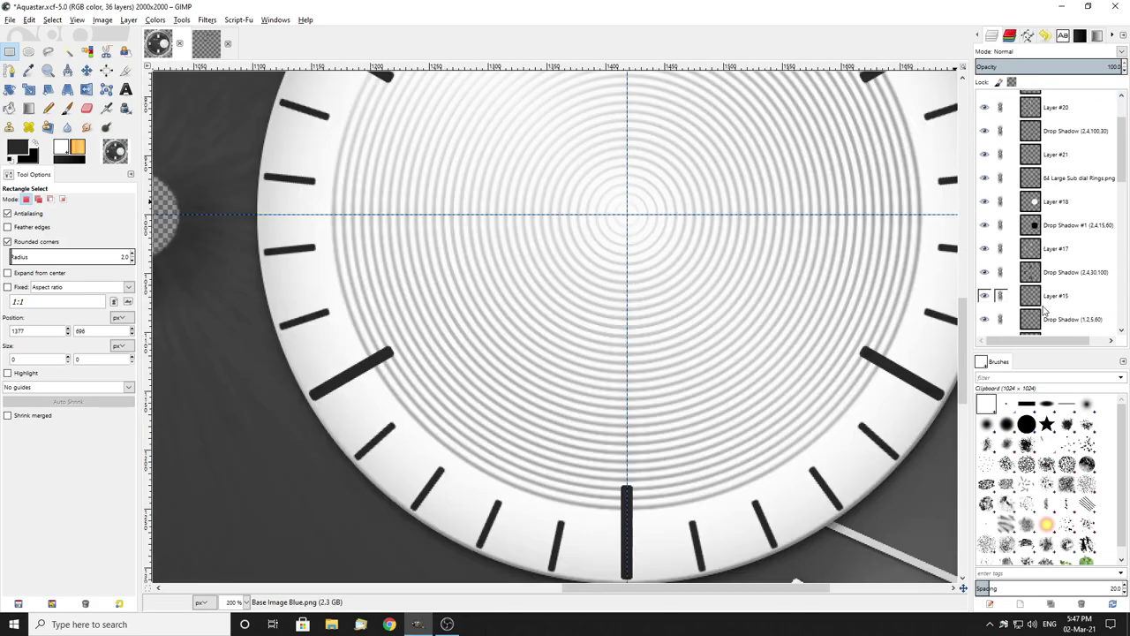
Step: Toggle the sub-dial ring and tick-mark layers to identify them, and create a new layer directly above Layer #21
scroll(1006, 234, "up", 1)
scroll(1022, 212, "down", 1)
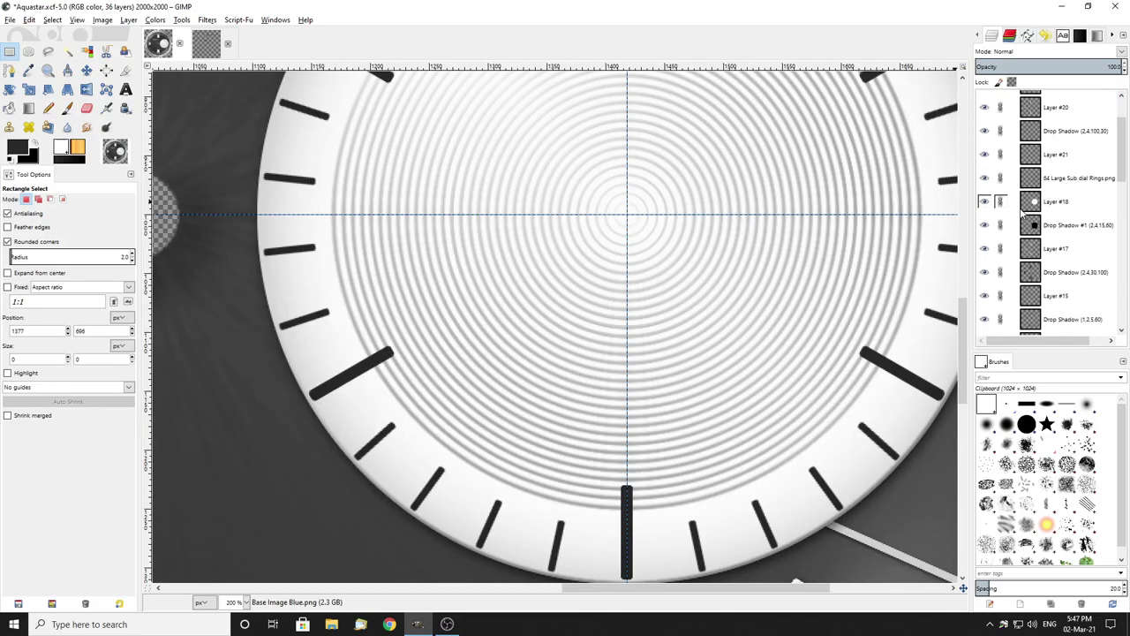
left_click(985, 178)
left_click(985, 178)
left_click(985, 154)
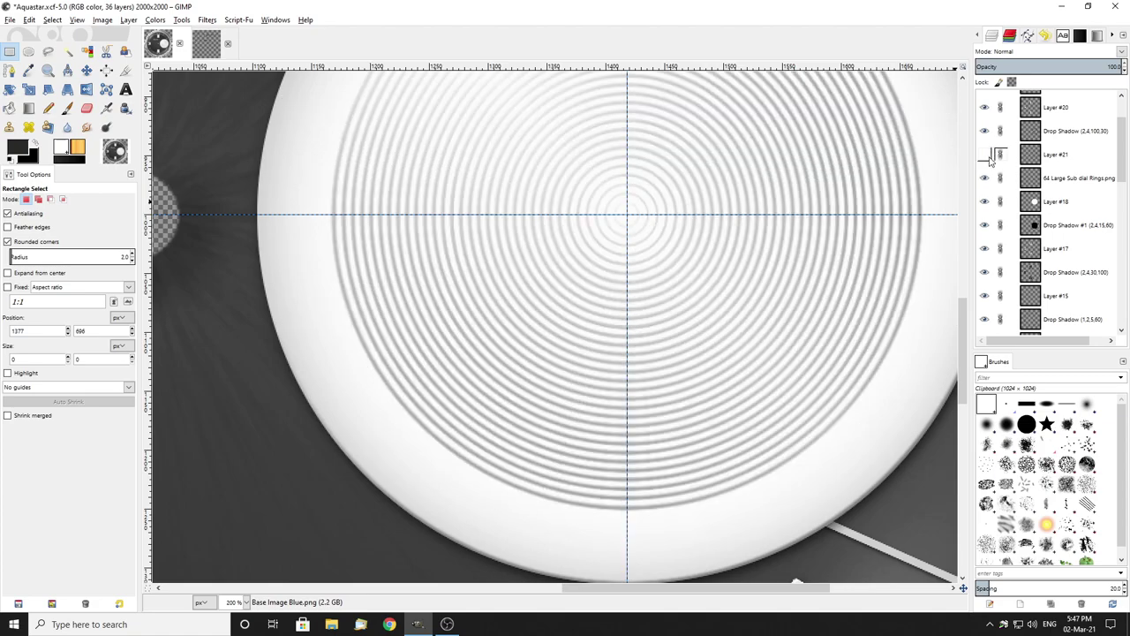
left_click(986, 155)
left_click(987, 132)
left_click(987, 132)
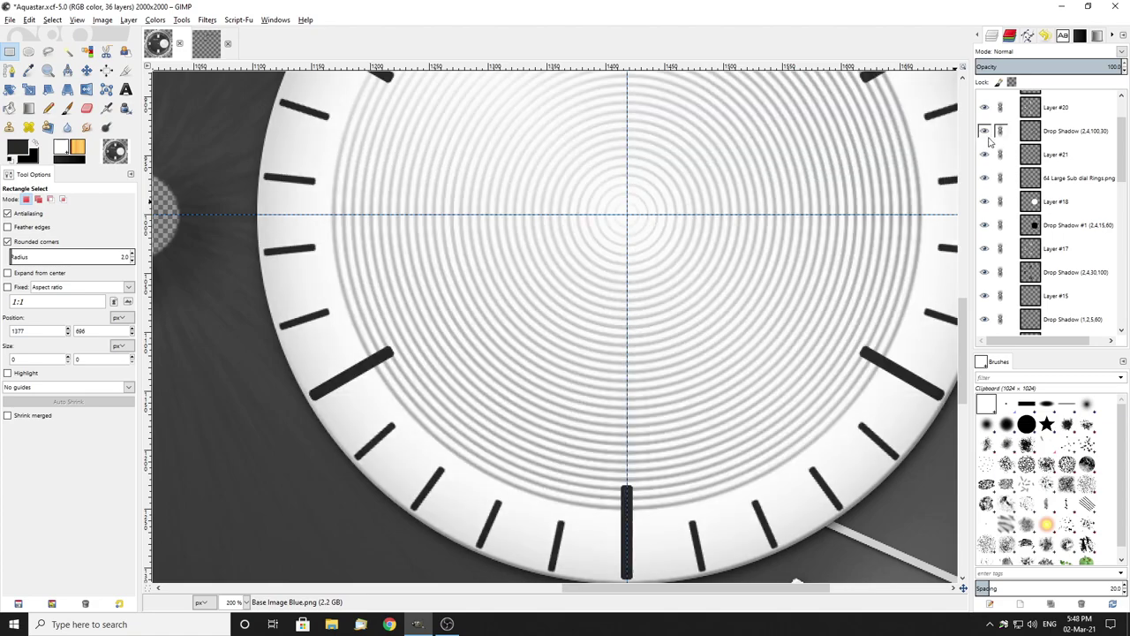
right_click(1071, 159)
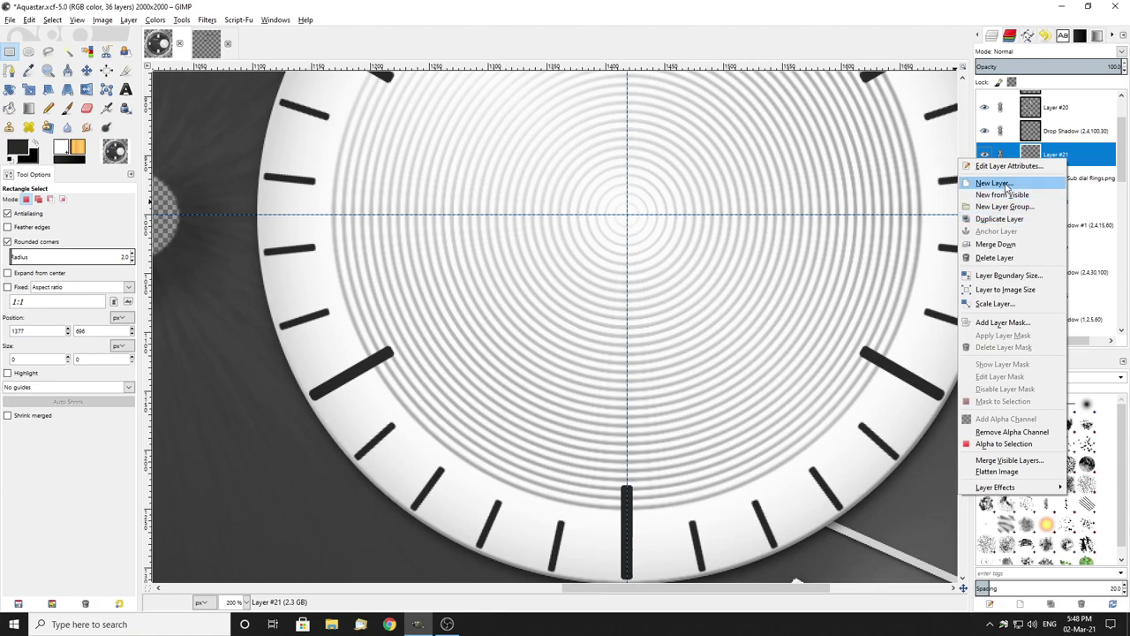
left_click(1002, 186)
left_click(1005, 280)
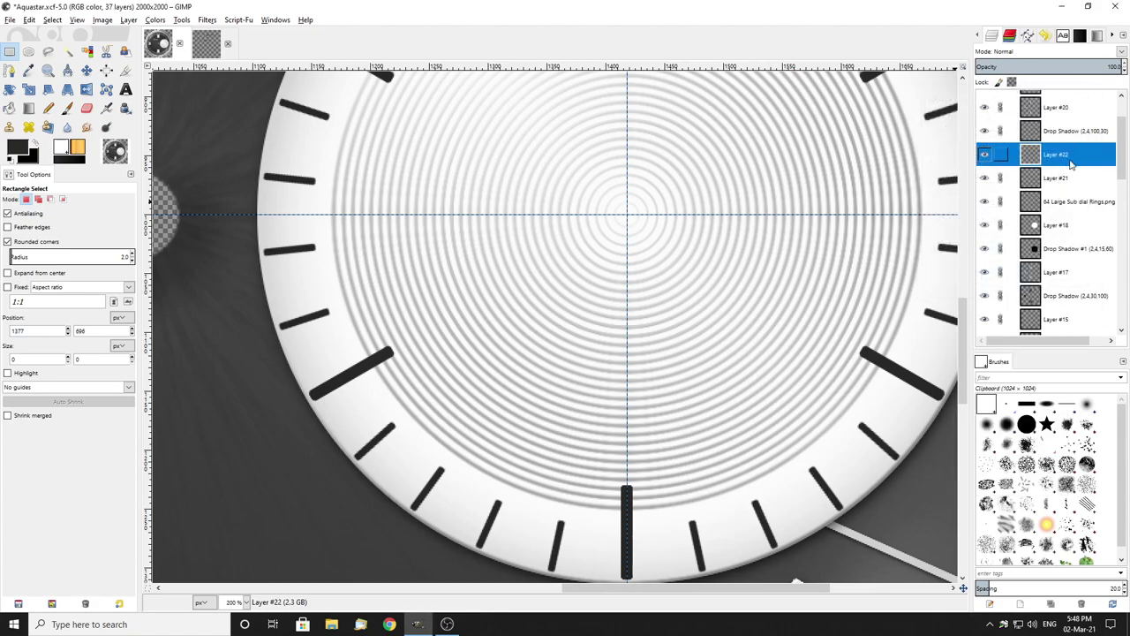
Step: In the Untitled.png image, select the sample "20" with a 125 × 57 px rectangle and copy it
left_click(206, 44)
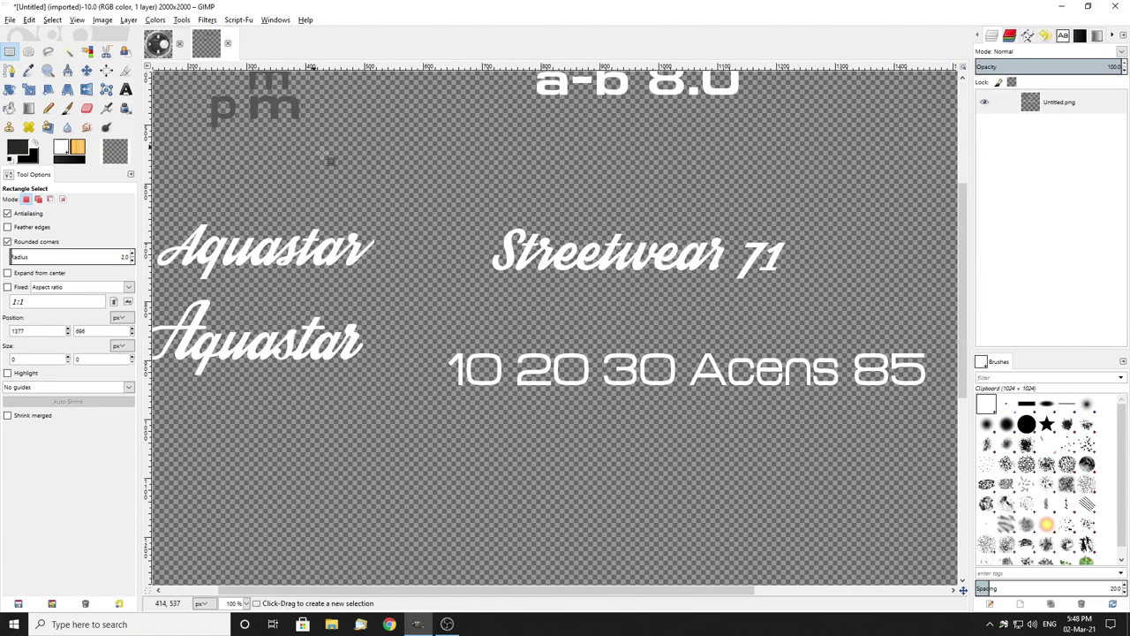
scroll(538, 359, "up", 2)
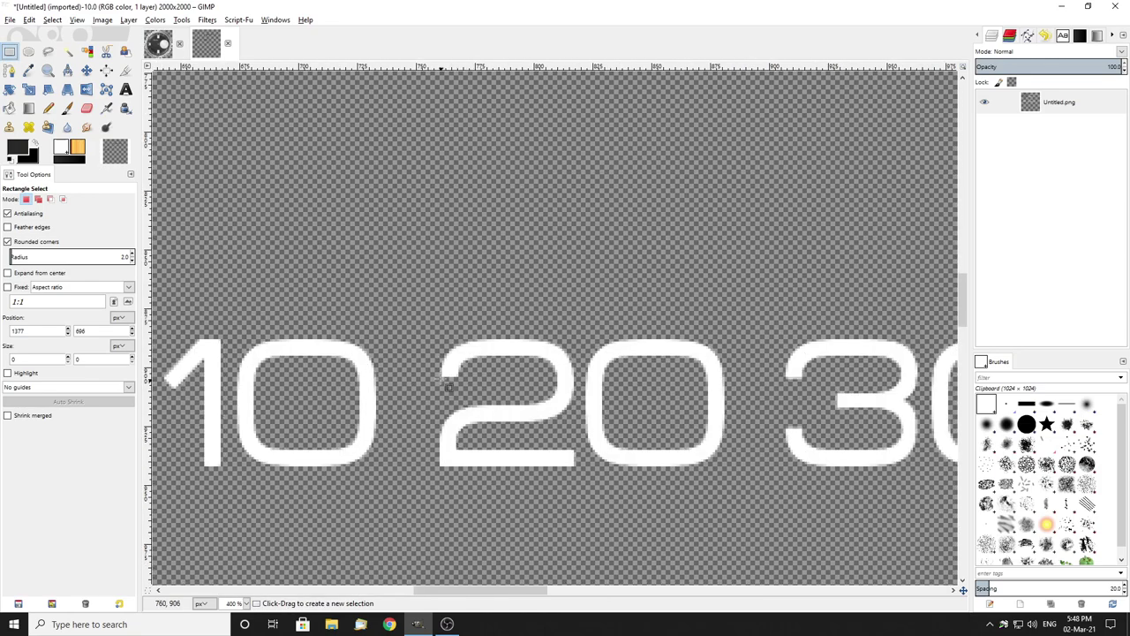
left_click_drag(434, 341, 732, 472)
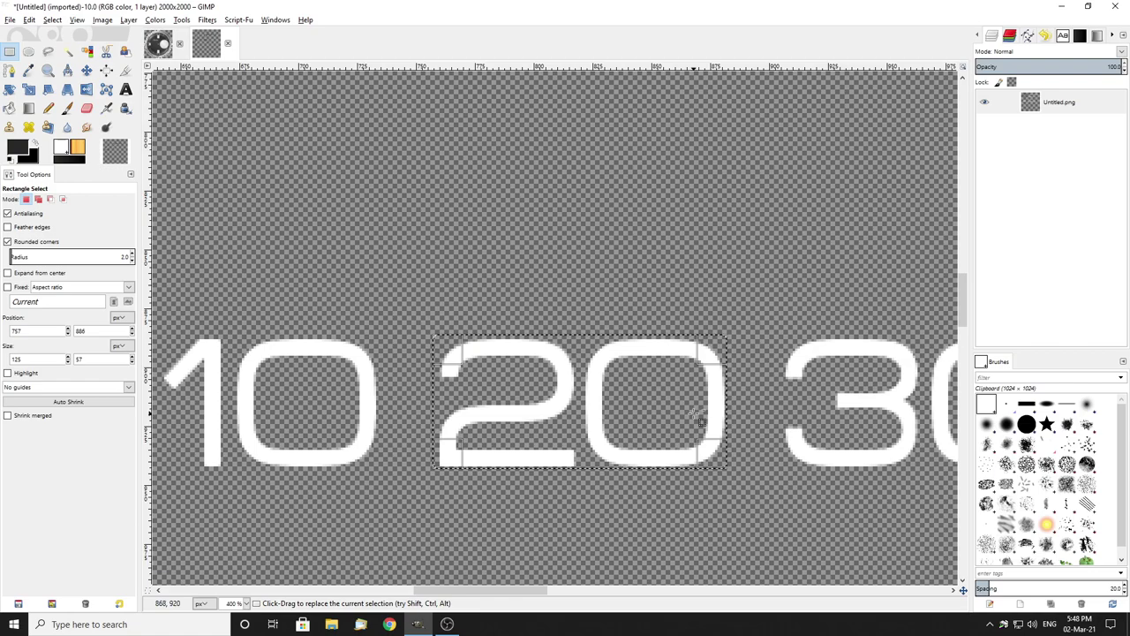
key("ctrl+c")
Step: Paste the "20" into the Aquastar image, align it over the reference's printed 20, and hide the Base Image Blue.png reference
key("alt+1")
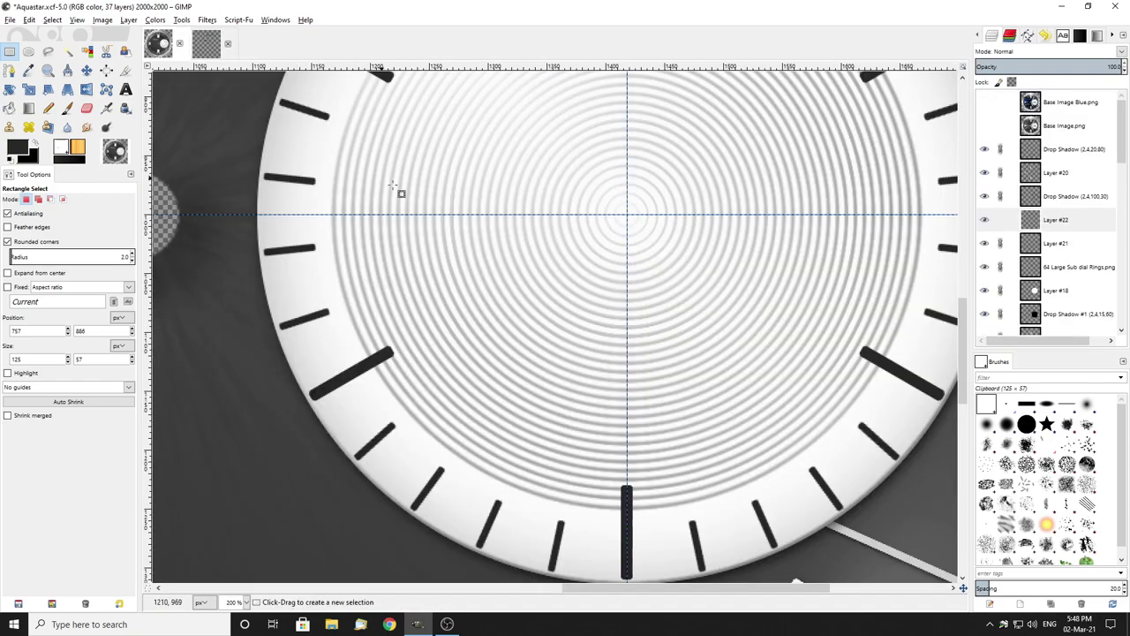
left_click(984, 103)
key("ctrl+v")
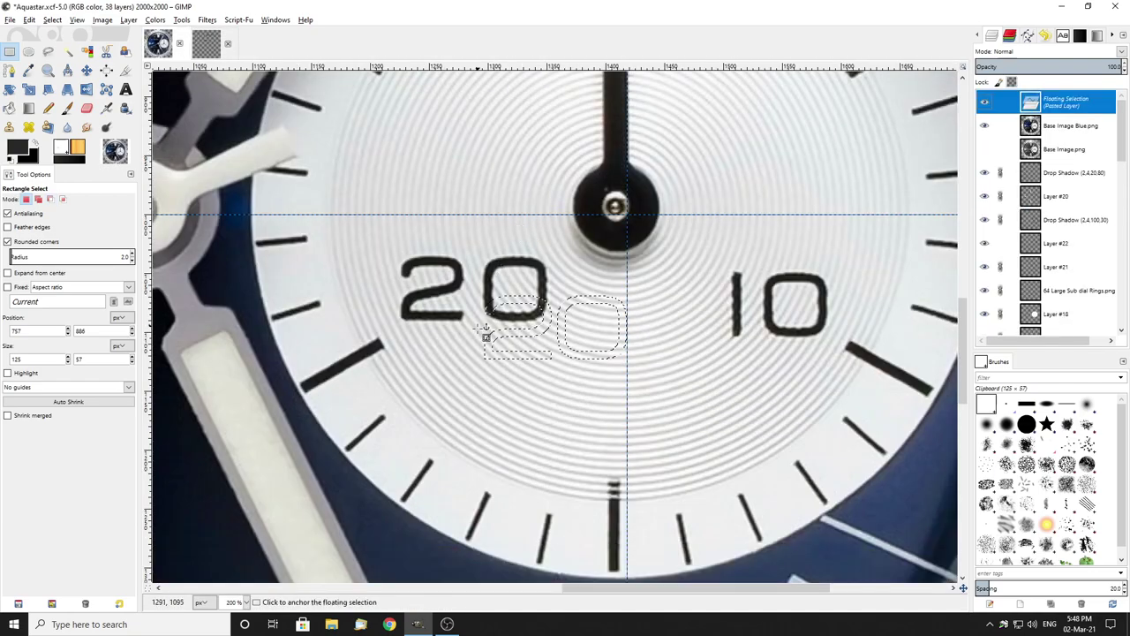
scroll(513, 336, "up", 2)
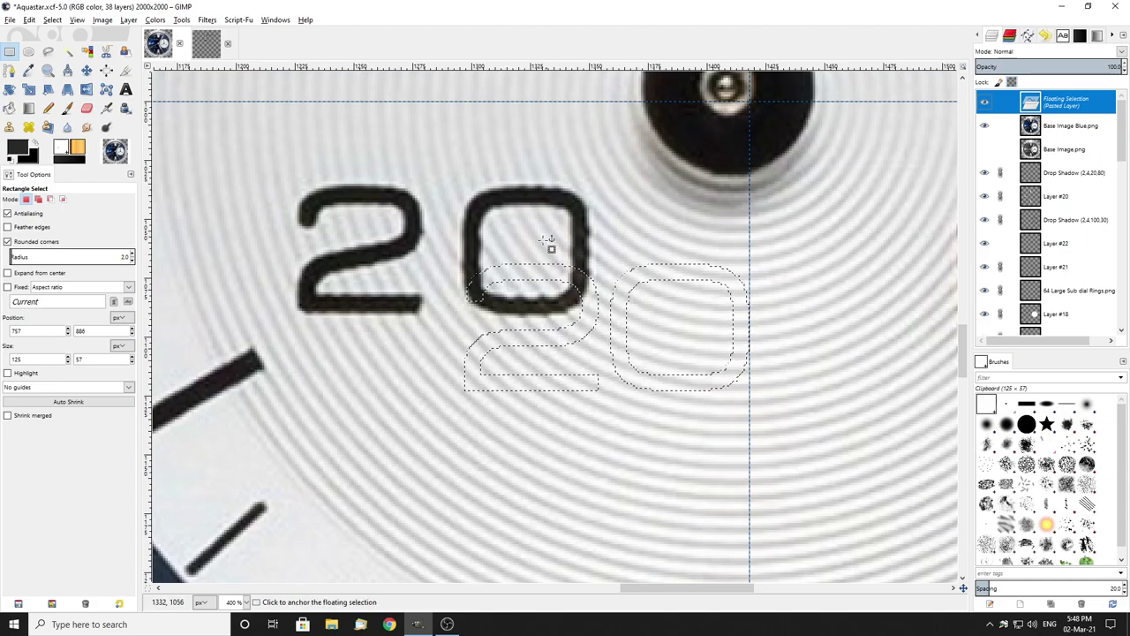
left_click_drag(547, 278, 380, 195)
left_click_drag(985, 125, 985, 150)
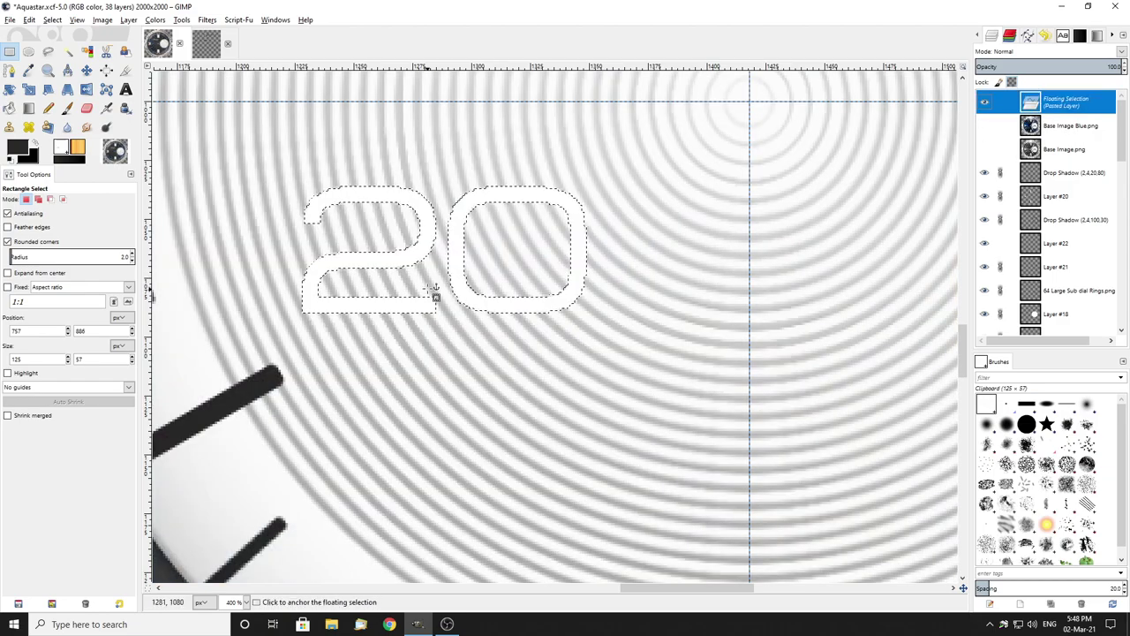
Step: Fill the pasted "20" with the dark foreground colour, compare it with the reference, nudge it slightly down and right, and anchor it
key("ctrl+comma")
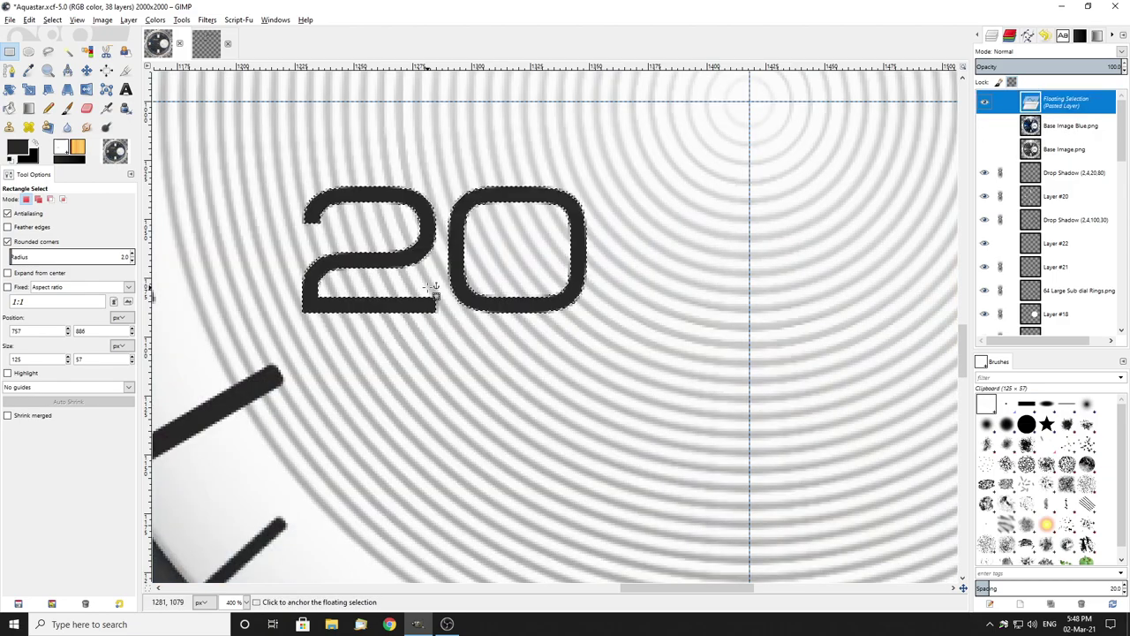
left_click(984, 126)
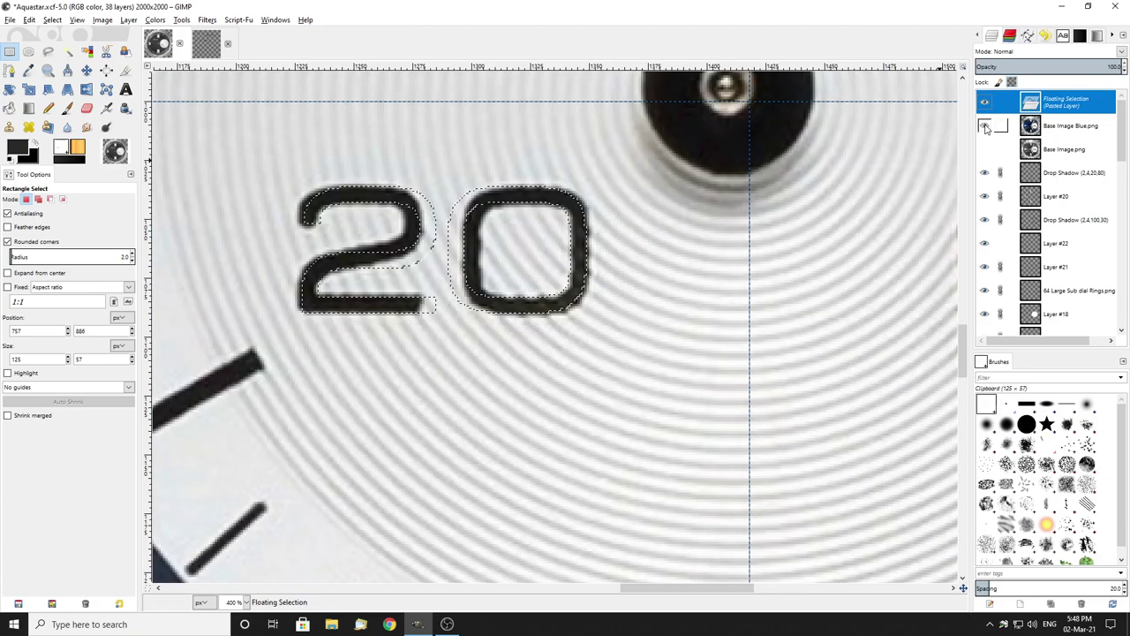
left_click(985, 126)
left_click_drag(409, 302, 415, 317)
scroll(429, 321, "down", 3)
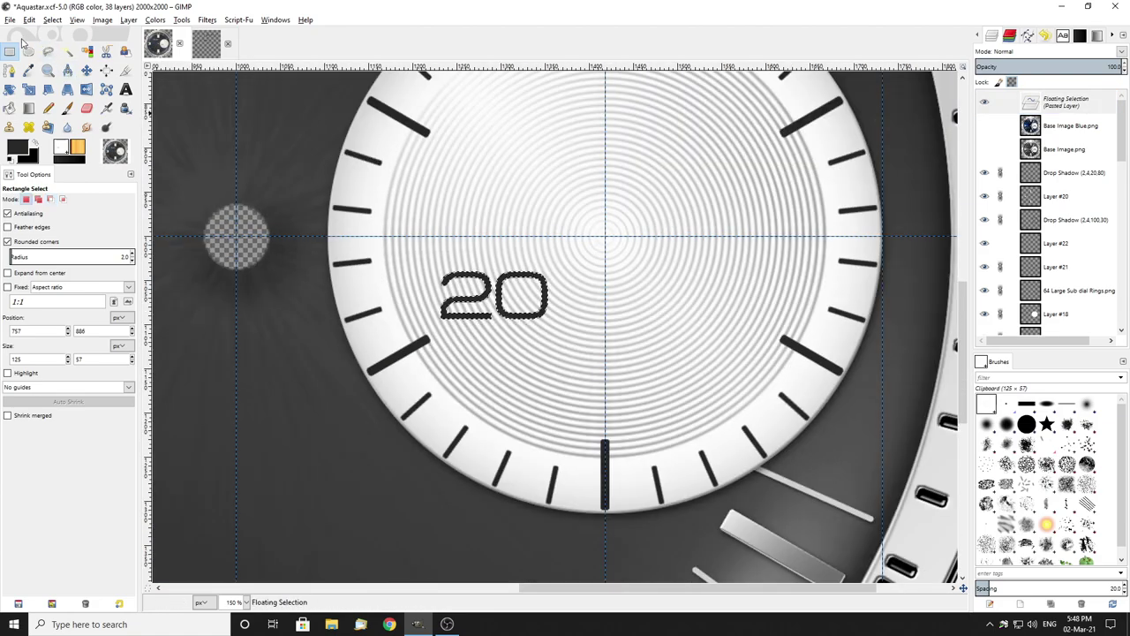
left_click(327, 204)
Step: Paste a second dark-filled "20" and anchor it slightly offset over the first to thicken the numeral's strokes
scroll(515, 303, "up", 3)
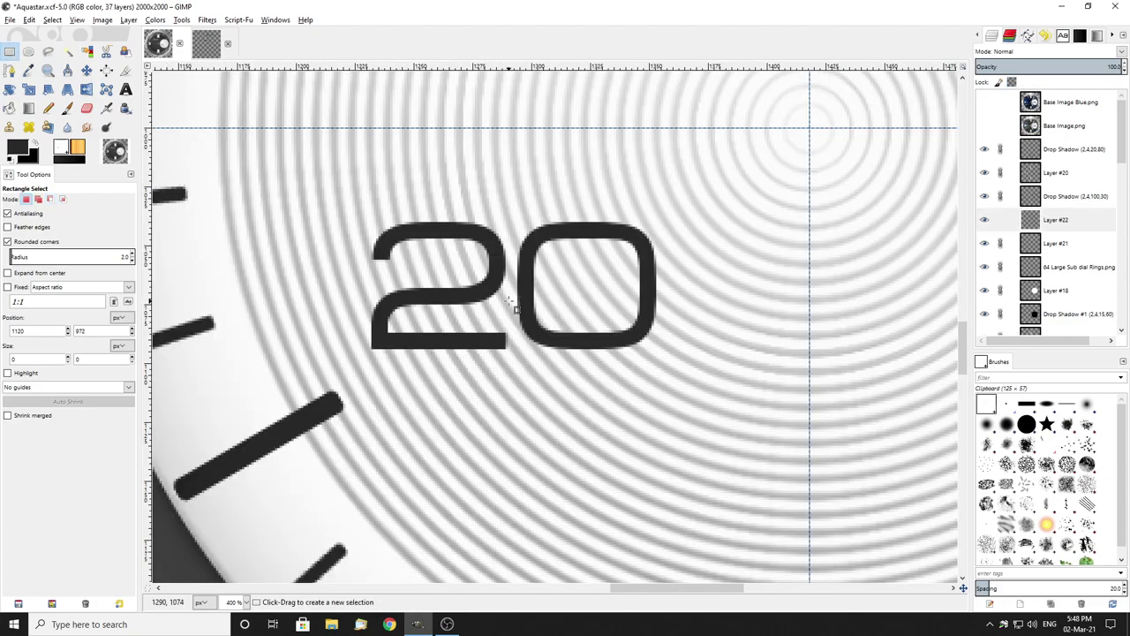
key("ctrl+v")
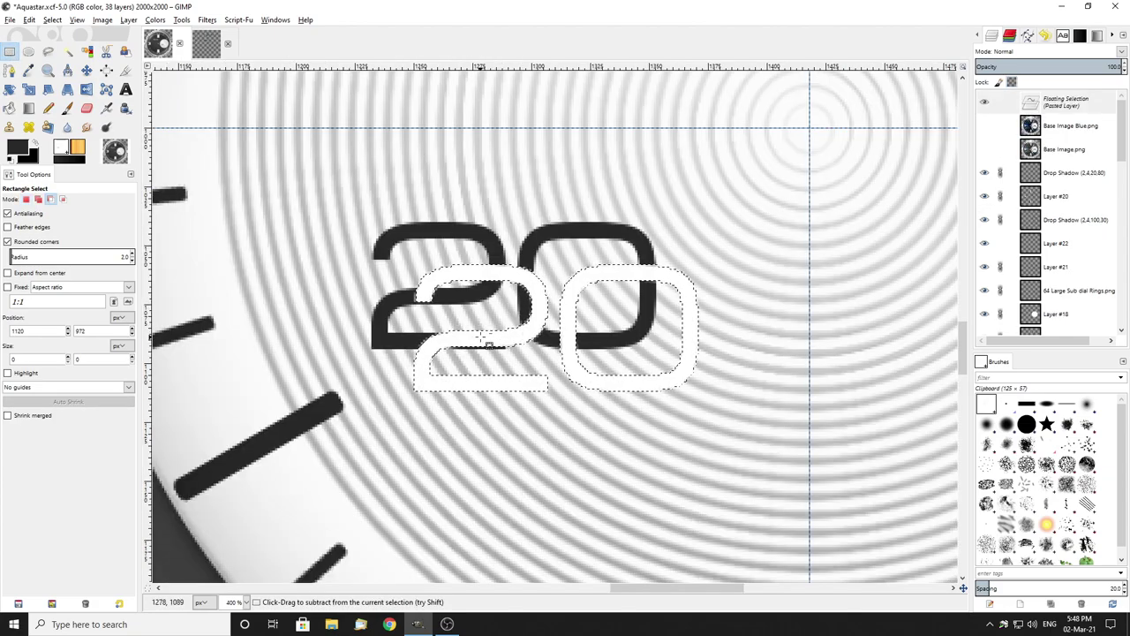
scroll(485, 340, "up", 1)
left_click_drag(425, 252, 371, 207)
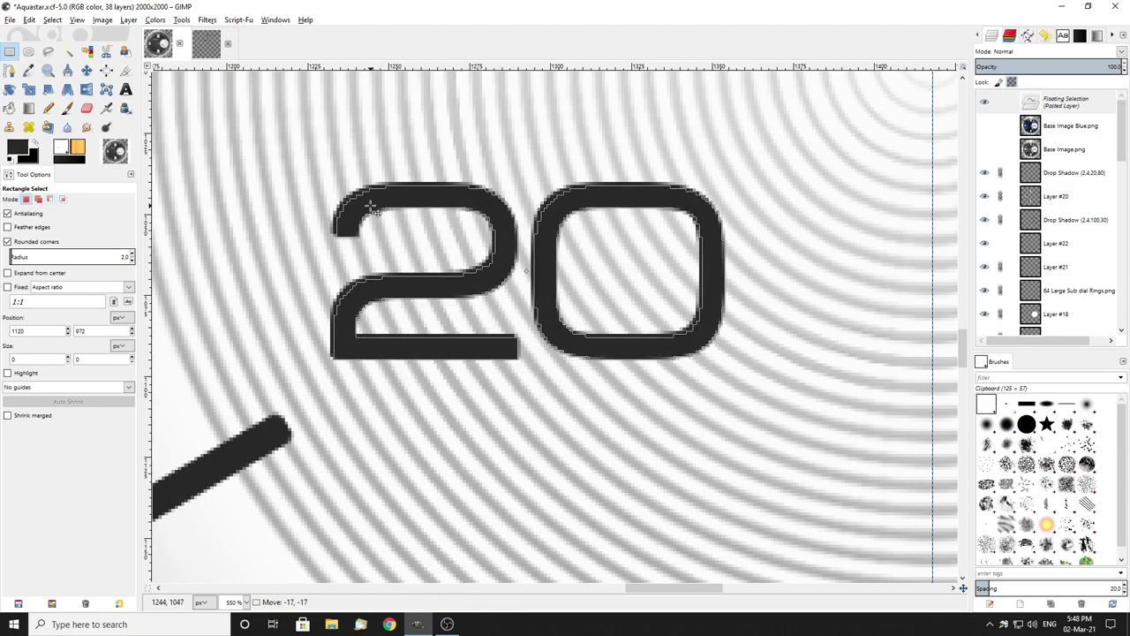
left_click(516, 395)
scroll(518, 393, "down", 1)
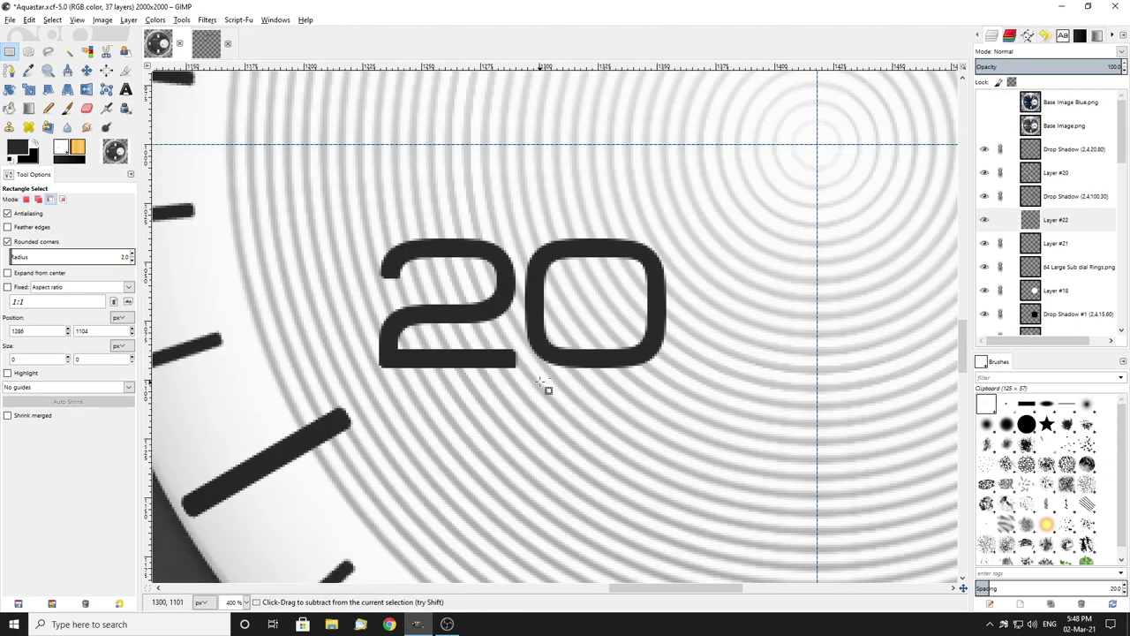
Step: Turn off rounded corners and square both ends of the 2's base stroke by filling 4 × 3 px and 4 × 5 px blocks
scroll(464, 381, "up", 5)
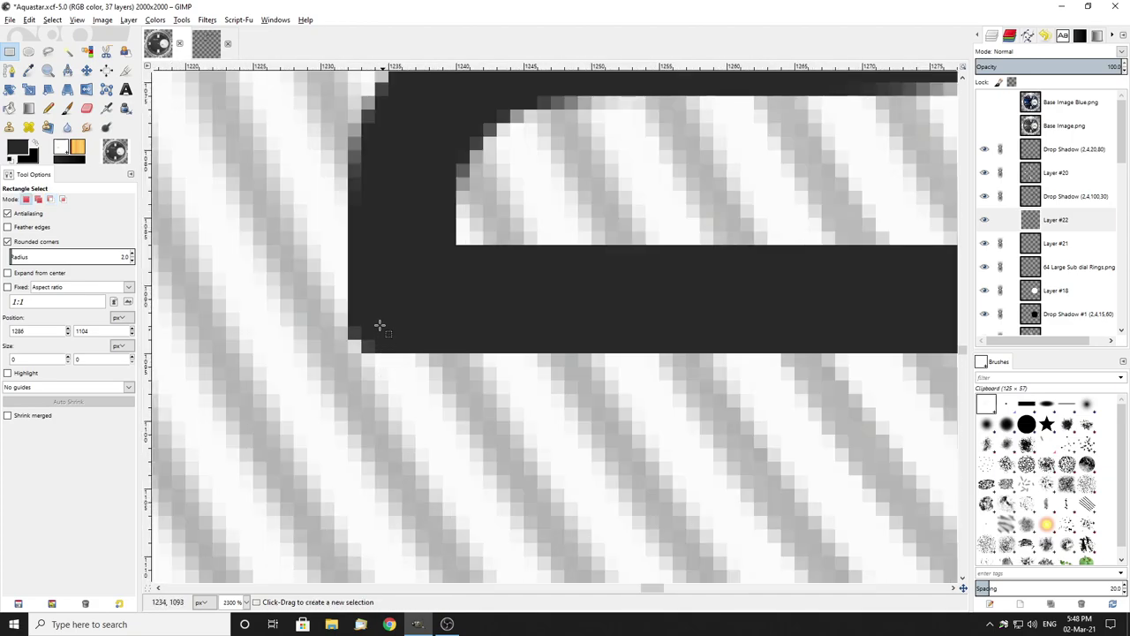
left_click_drag(349, 314, 409, 358)
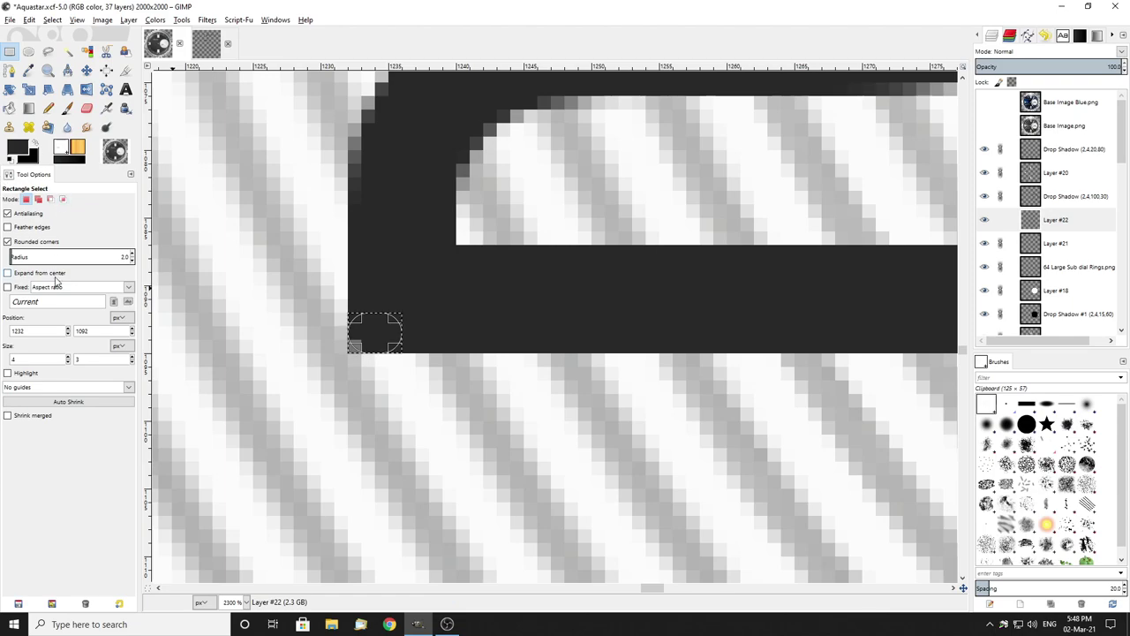
left_click(8, 241)
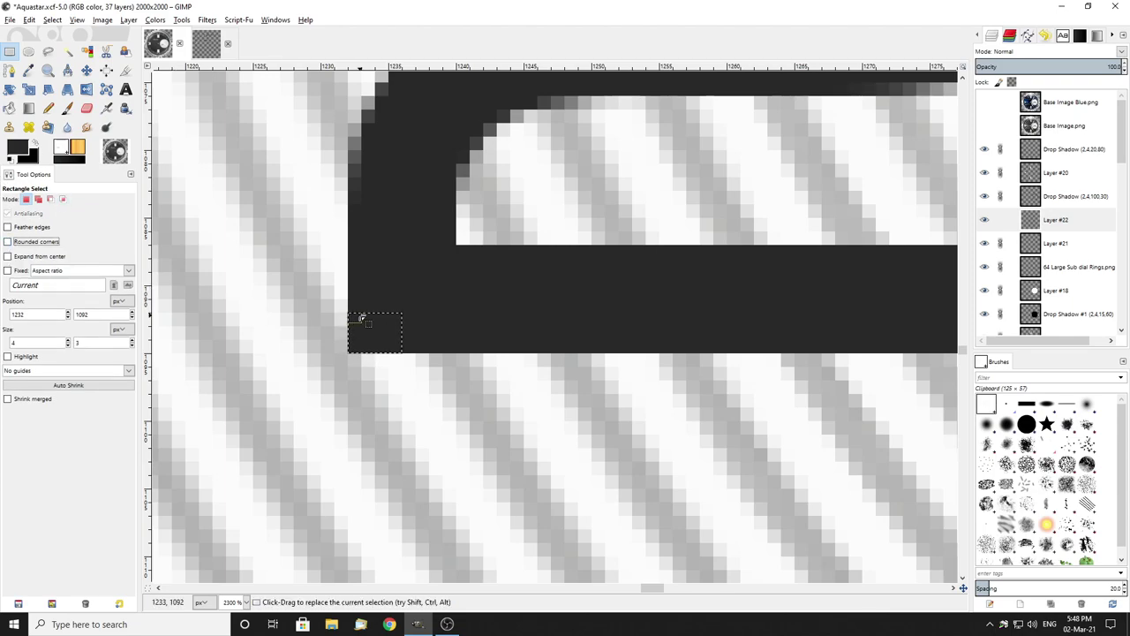
key("minus")
key("minus")
left_click(688, 391)
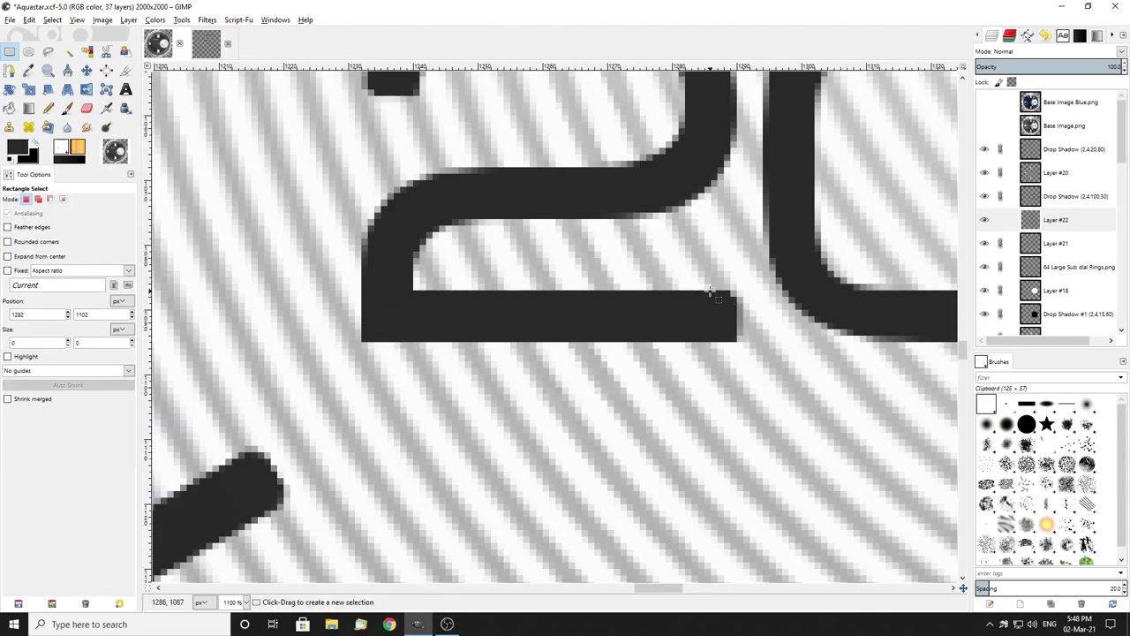
left_click_drag(709, 291, 740, 307)
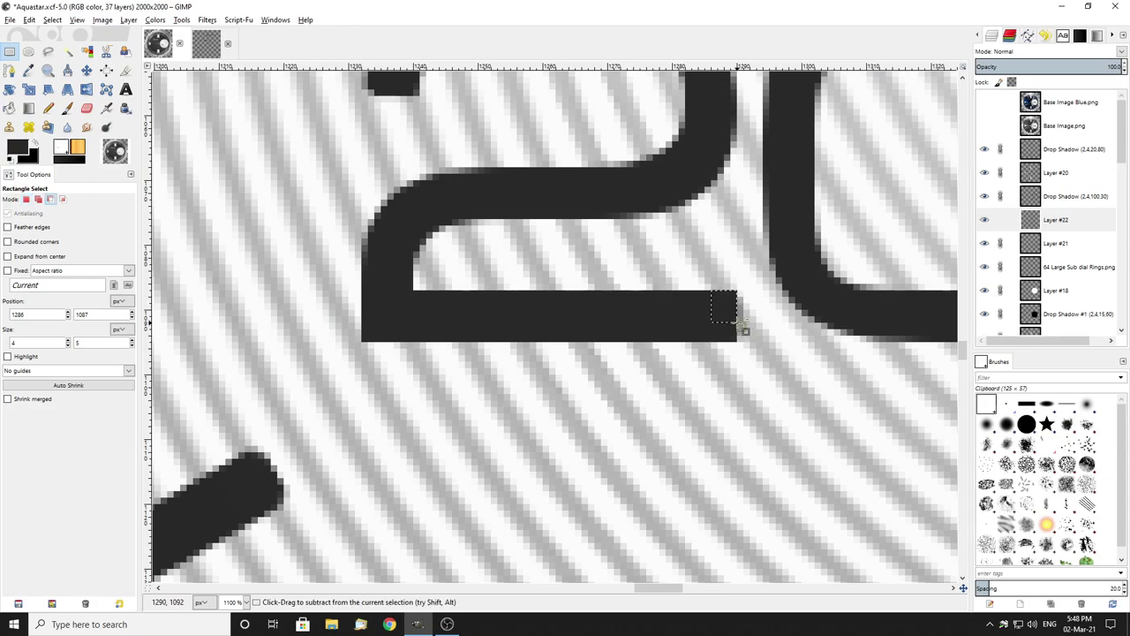
left_click(688, 423)
Step: Place a horizontal guide along the baseline of the "20" on the sub-dial
key("2")
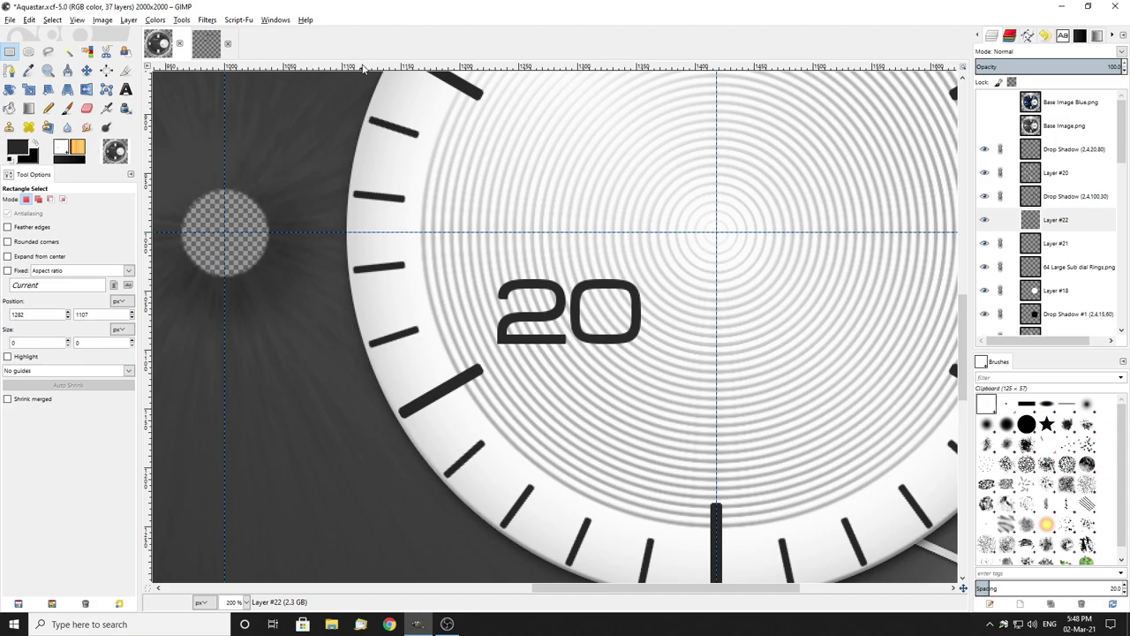
left_click_drag(362, 69, 605, 346)
key("3")
key("2")
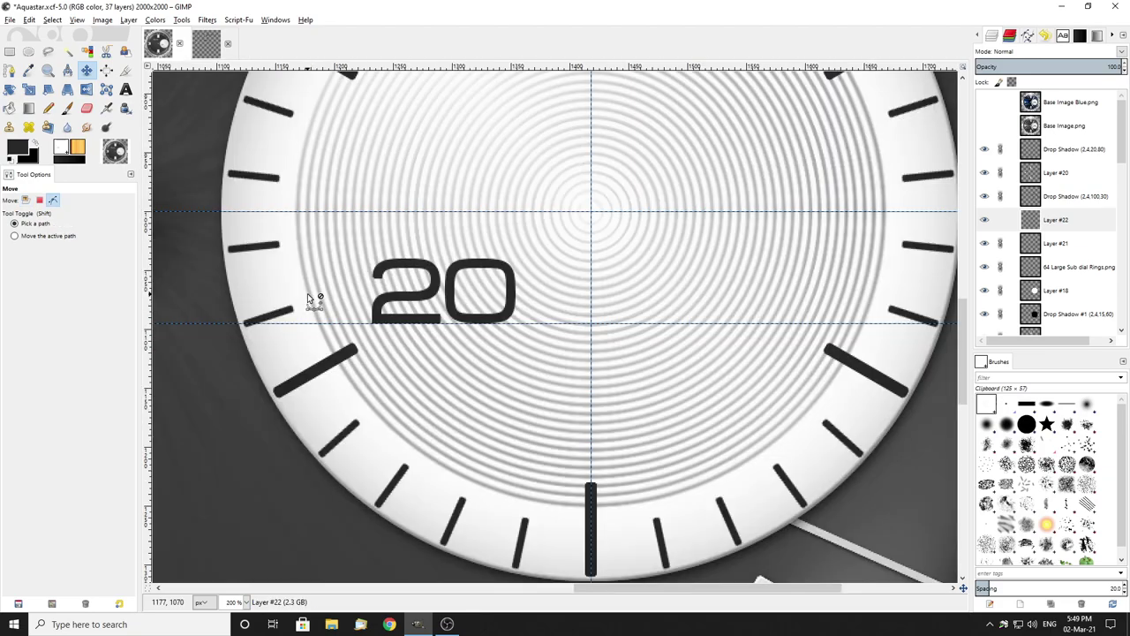
Step: In the Untitled.png image, erase the slanted flag of the 1 in the sample "10" using a 24 × 42 px selection
left_click(199, 46)
key("r")
scroll(316, 305, "down", 2)
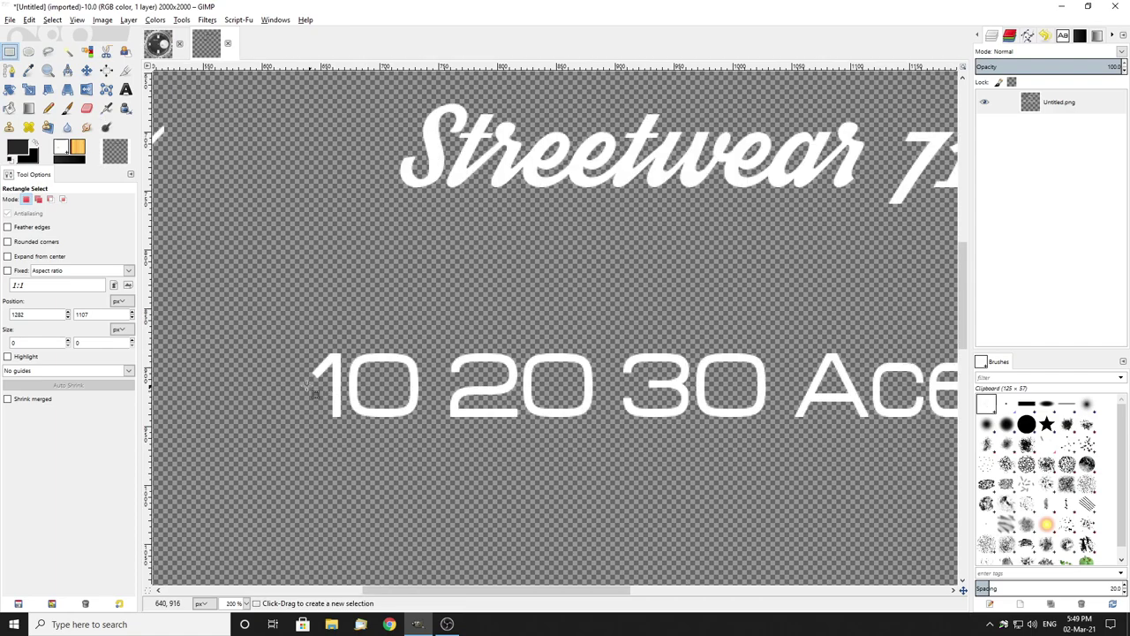
scroll(316, 305, "up", 4)
left_click_drag(316, 305, 386, 433)
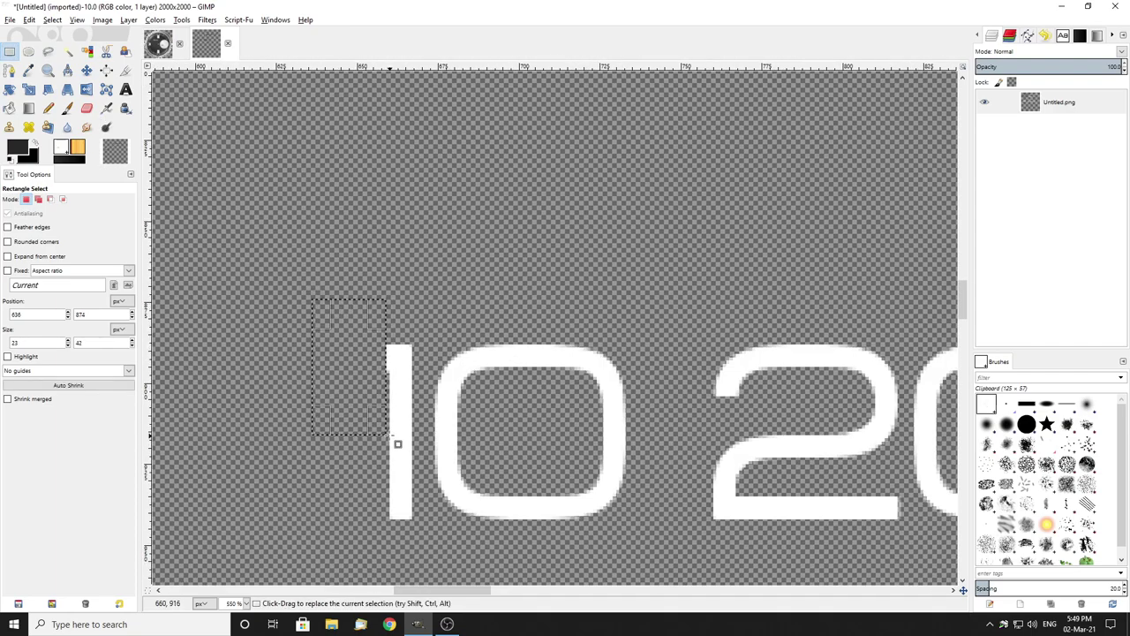
scroll(397, 446, "up", 1)
scroll(400, 417, "up", 3)
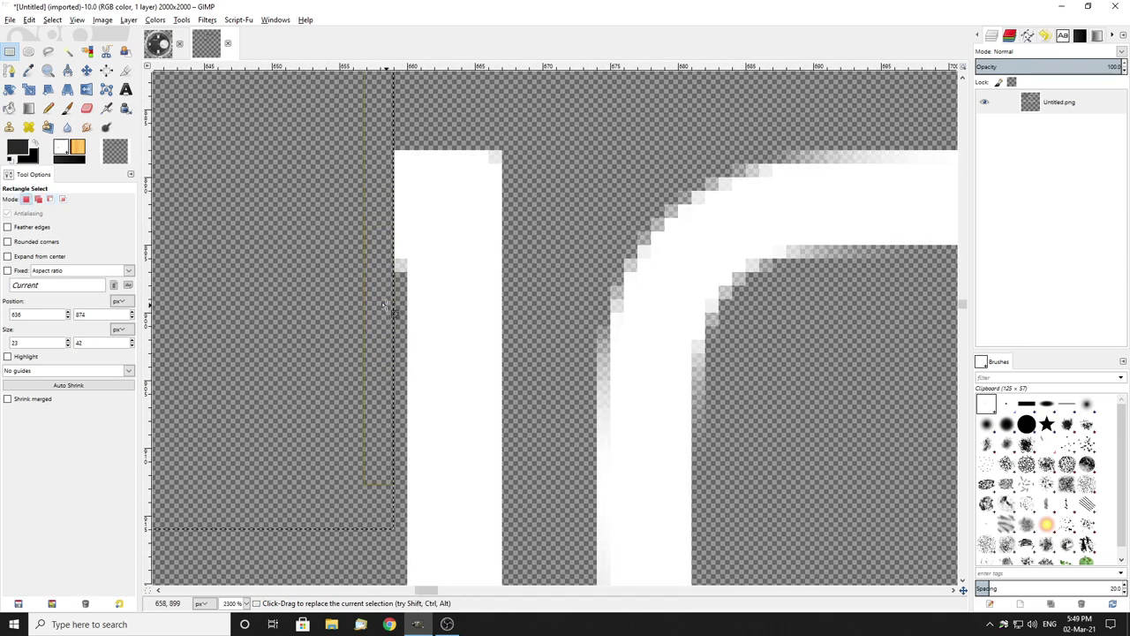
left_click_drag(391, 303, 391, 307)
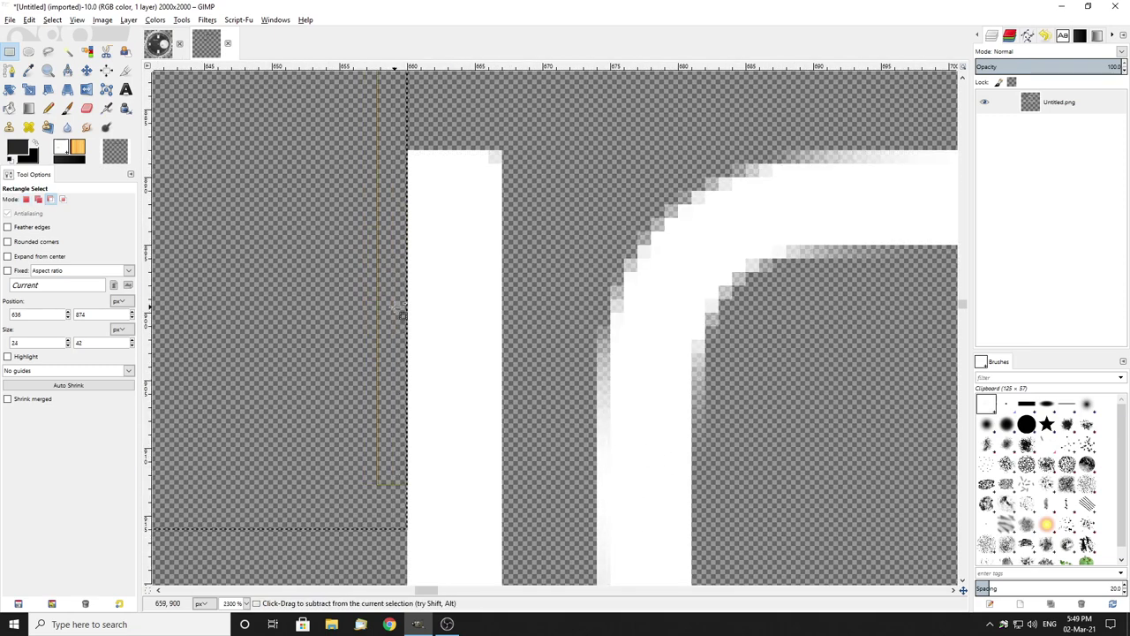
scroll(404, 315, "down", 4)
left_click(495, 464)
Step: Copy the edited "10" with a 98 × 69 px selection and paste it into the Aquastar image with Base Image Blue.png shown
left_click_drag(375, 280, 688, 499)
key("ctrl+c")
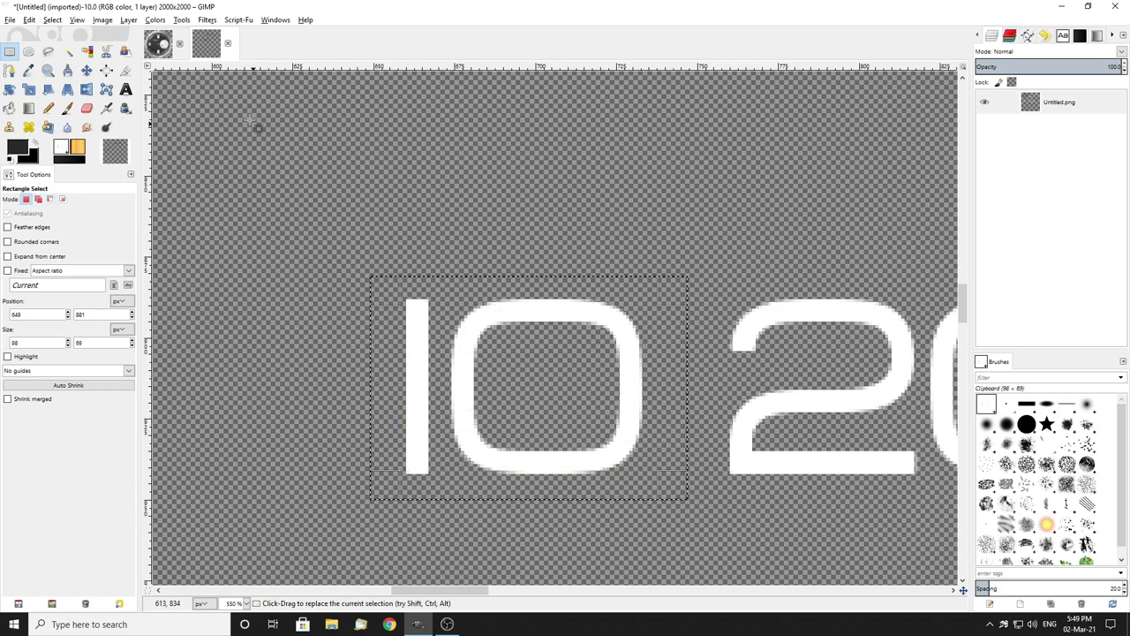
left_click(159, 44)
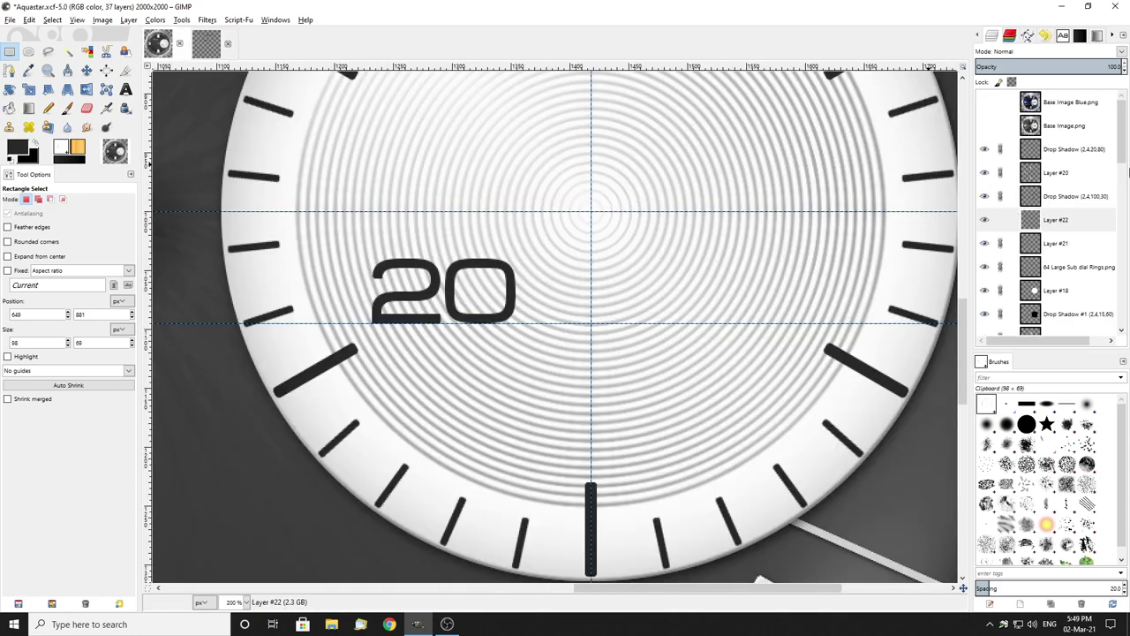
left_click(1053, 108)
left_click(984, 103)
key("ctrl+v")
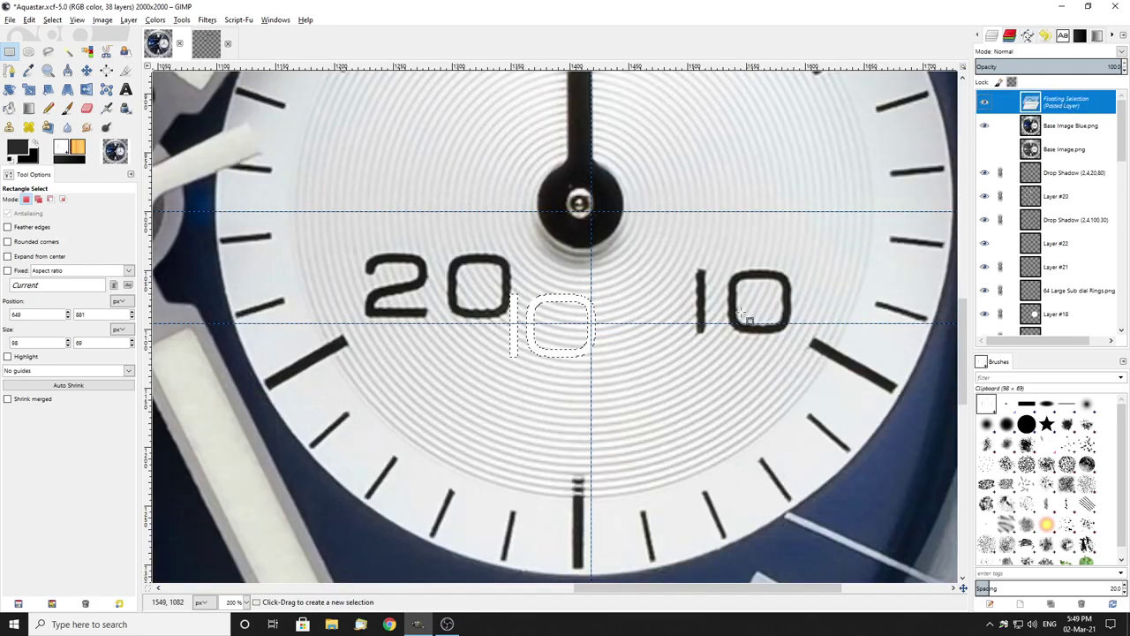
scroll(747, 318, "up", 1)
left_click_drag(495, 335, 776, 254)
scroll(799, 295, "up", 2)
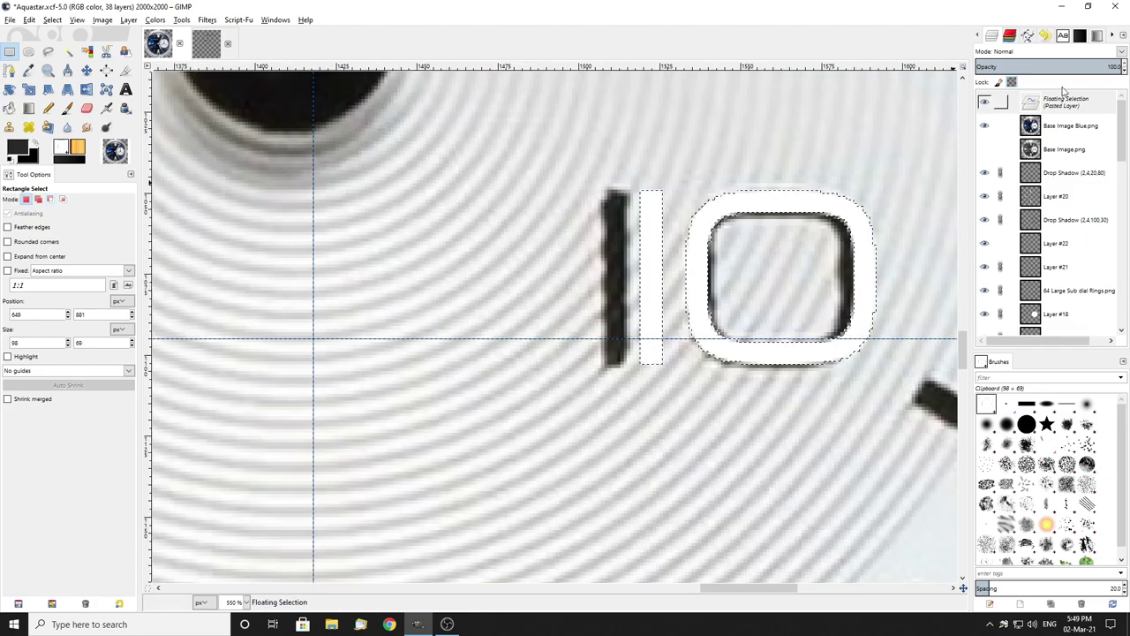
key("ctrl+z")
left_click(984, 103)
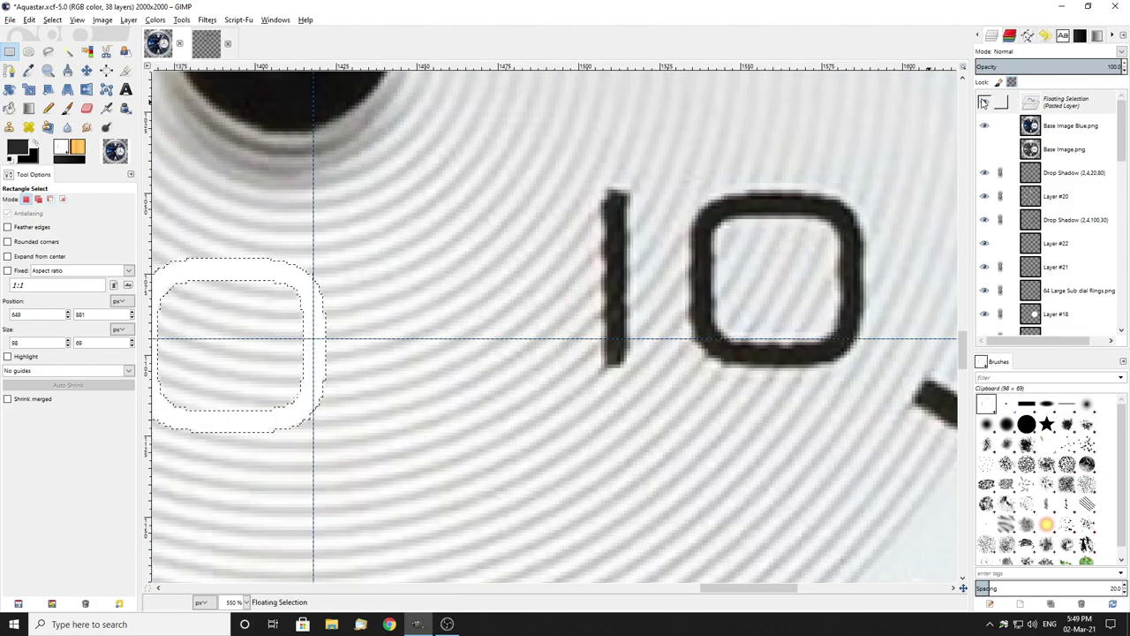
left_click(1003, 103)
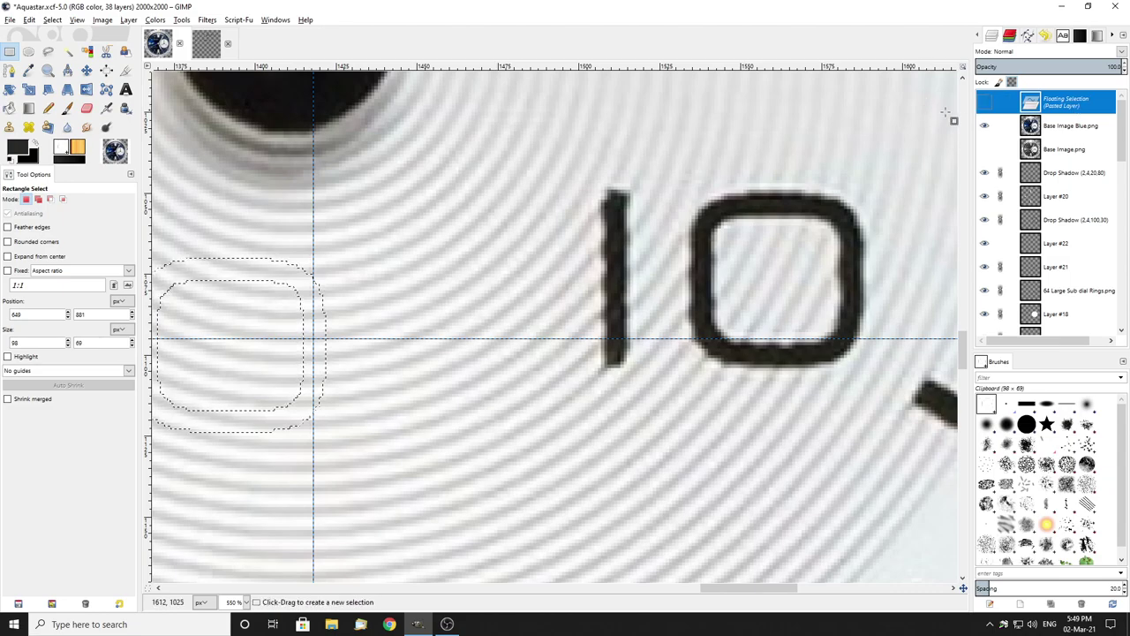
left_click(986, 106)
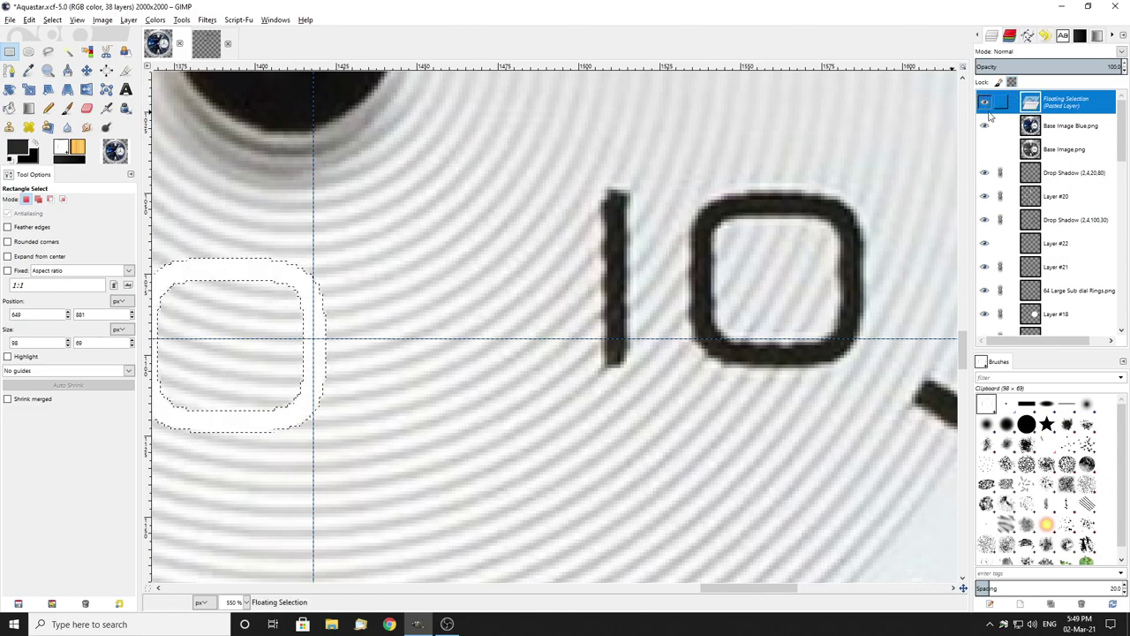
scroll(762, 245, "down", 2)
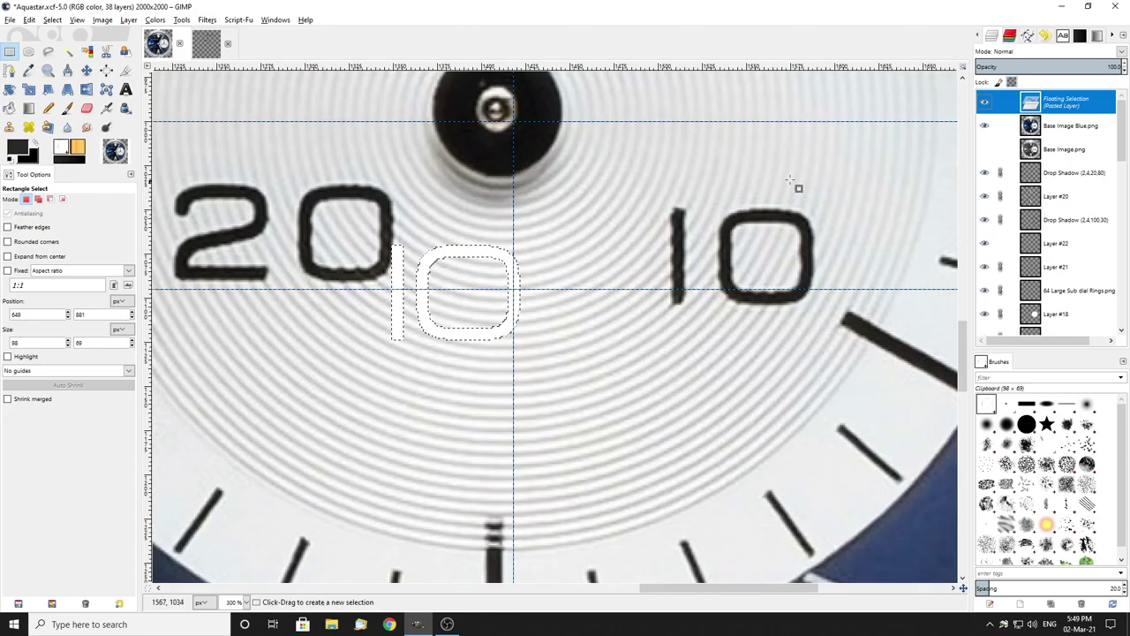
left_click(868, 174)
scroll(910, 204, "down", 1)
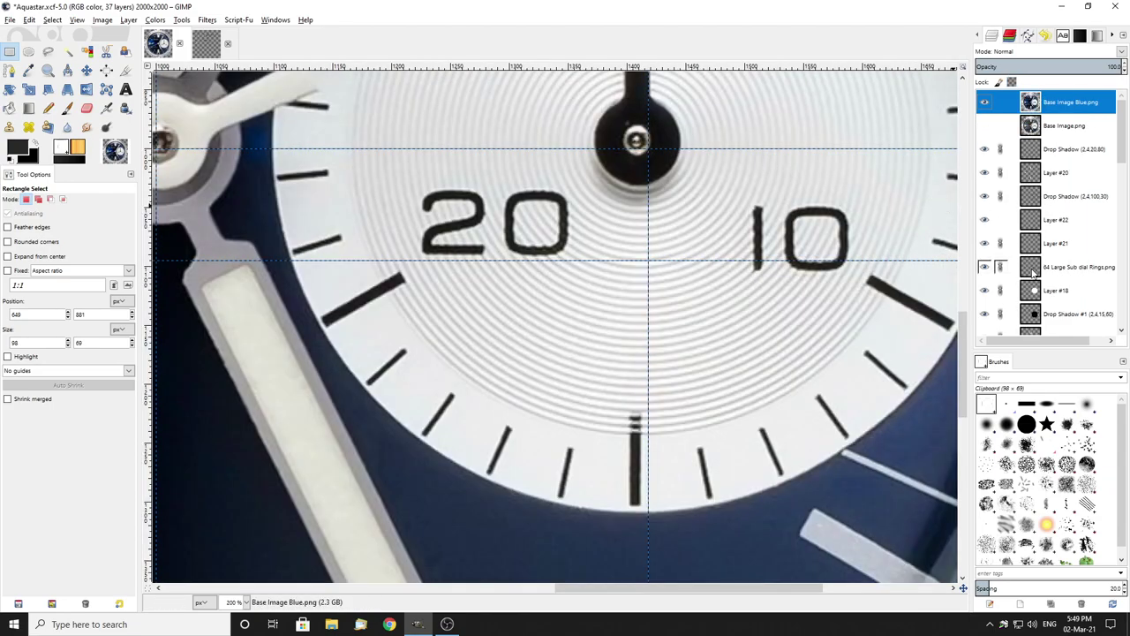
Step: Find the layer holding the "20", move Layer #22 to the top of the layer stack, and show Base Image Blue.png beneath it
left_click(984, 102)
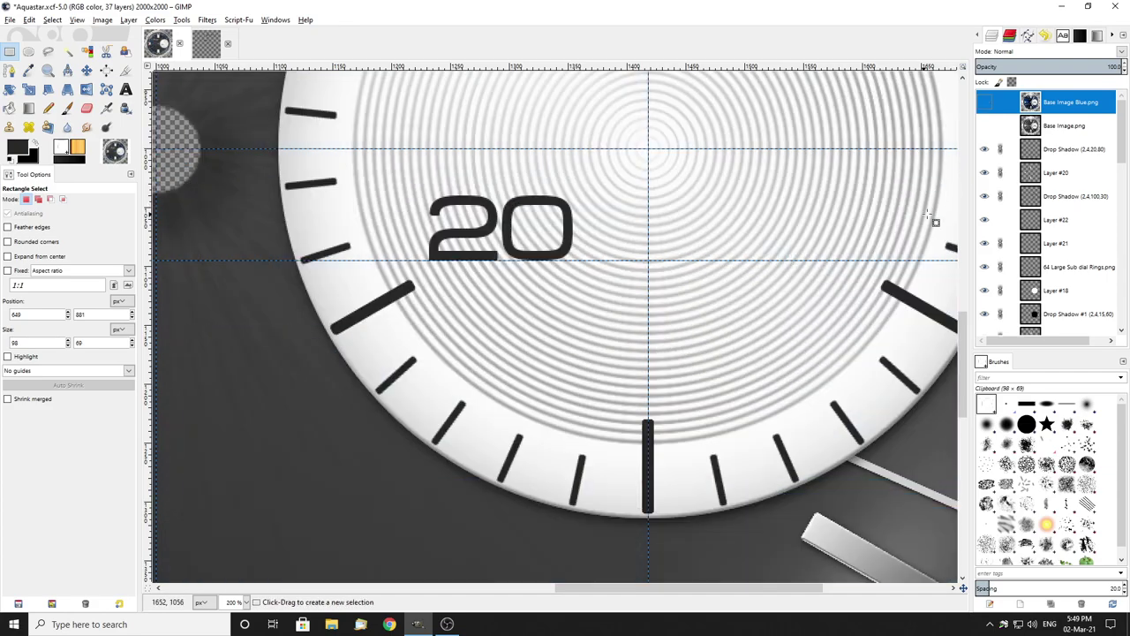
left_click(984, 243)
left_click(984, 243)
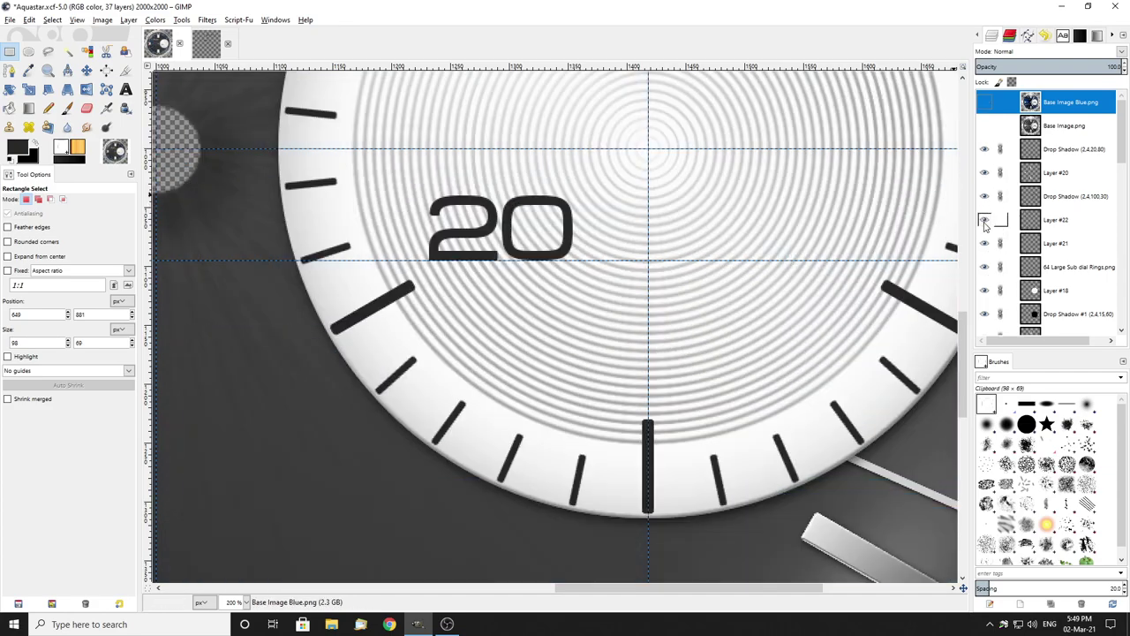
left_click(985, 219)
left_click(984, 219)
left_click_drag(1069, 228, 1050, 98)
left_click(984, 125)
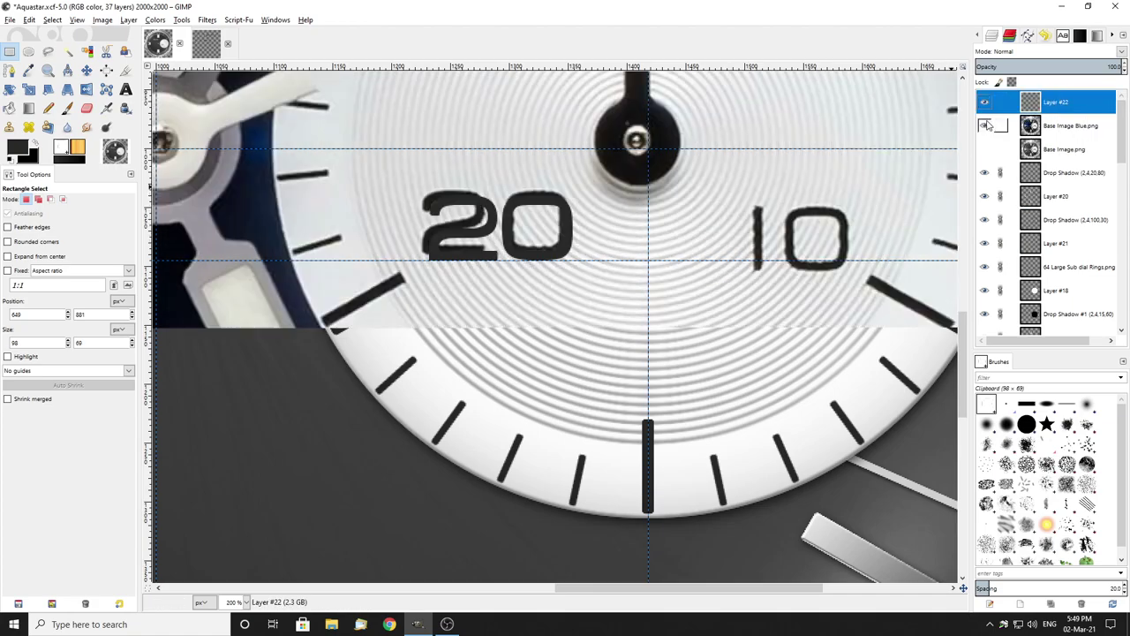
Step: Paste the "10" onto Layer #22, place it over the reference 10 with its base on the horizontal guide, and anchor it
scroll(856, 218, "up", 1)
key("ctrl+v")
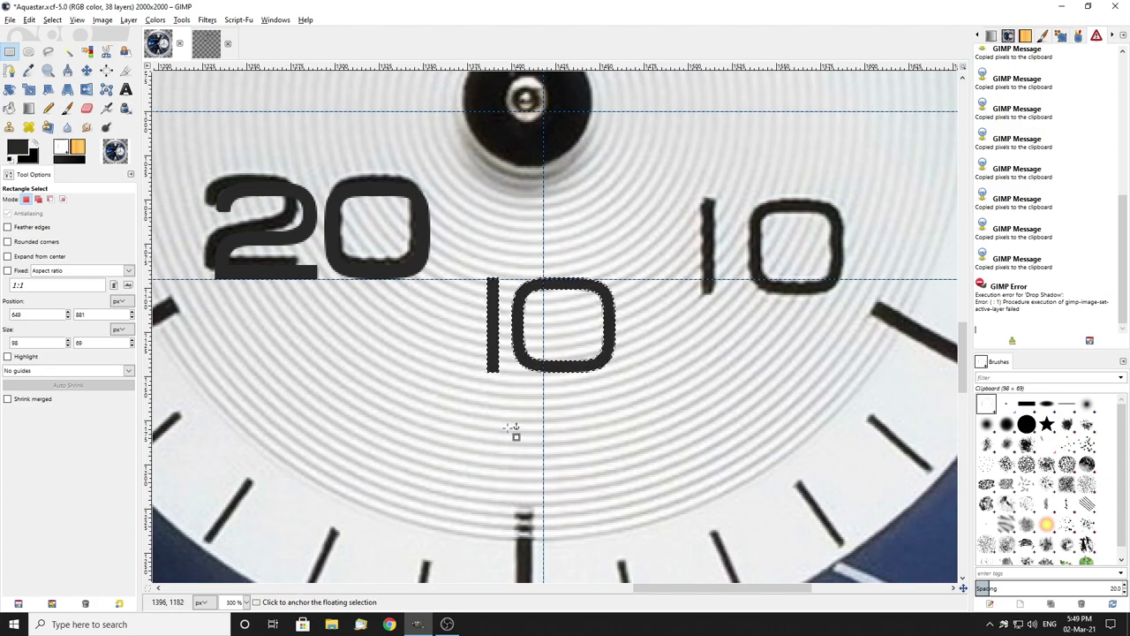
left_click(87, 70)
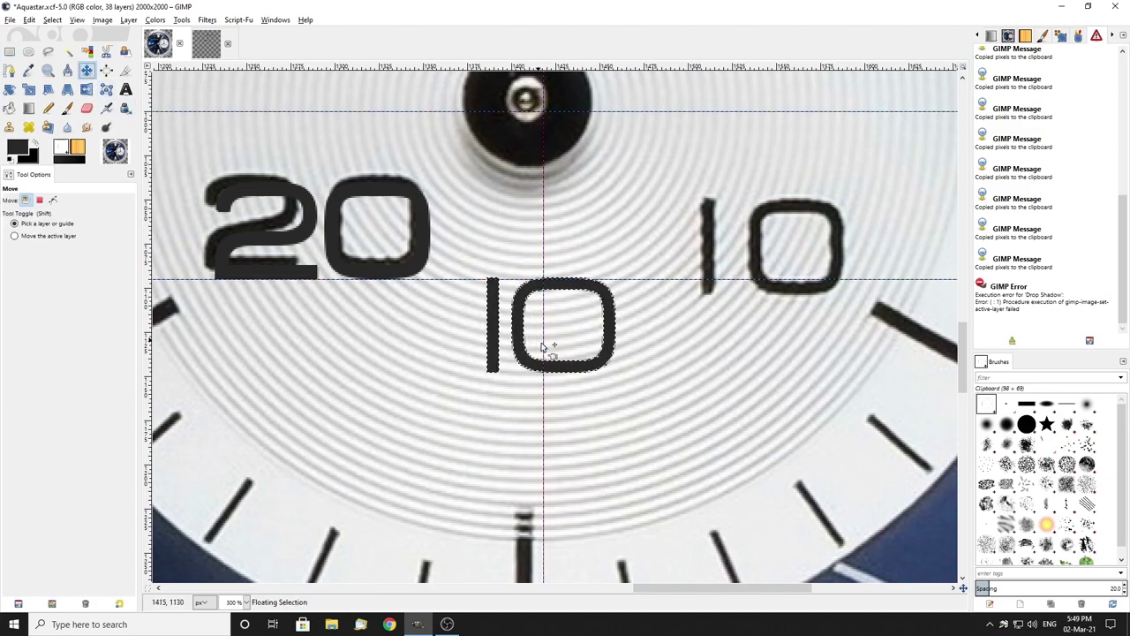
left_click_drag(525, 342, 741, 244)
scroll(748, 252, "up", 2)
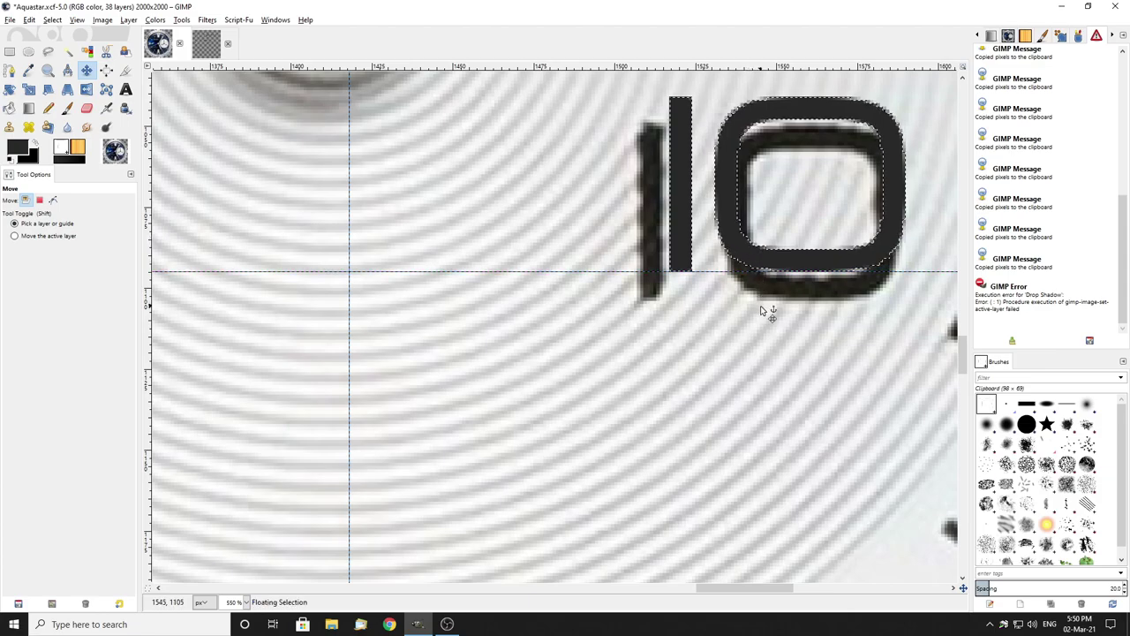
left_click(9, 51)
left_click(560, 176)
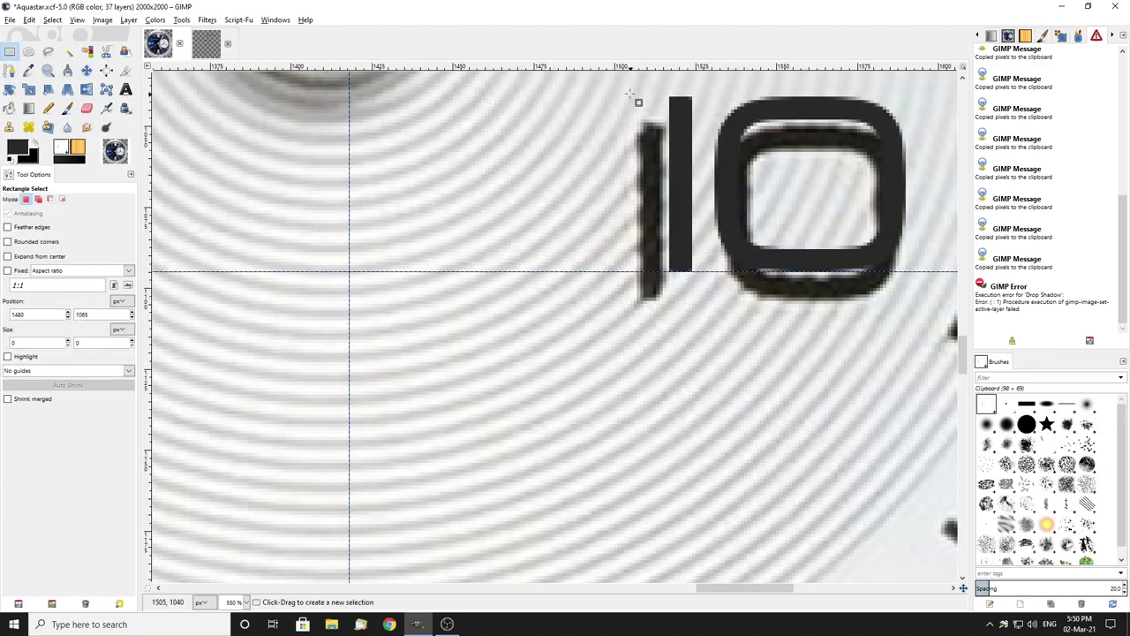
Step: Select the 1 of the "10" with a 26 × 74 px selection, shift it 9 px left over the reference 1, and anchor it
mouse_move(628, 83)
left_mouse_down()
mouse_move(694, 100)
mouse_move(709, 309)
left_mouse_up()
key("ctrl+c")
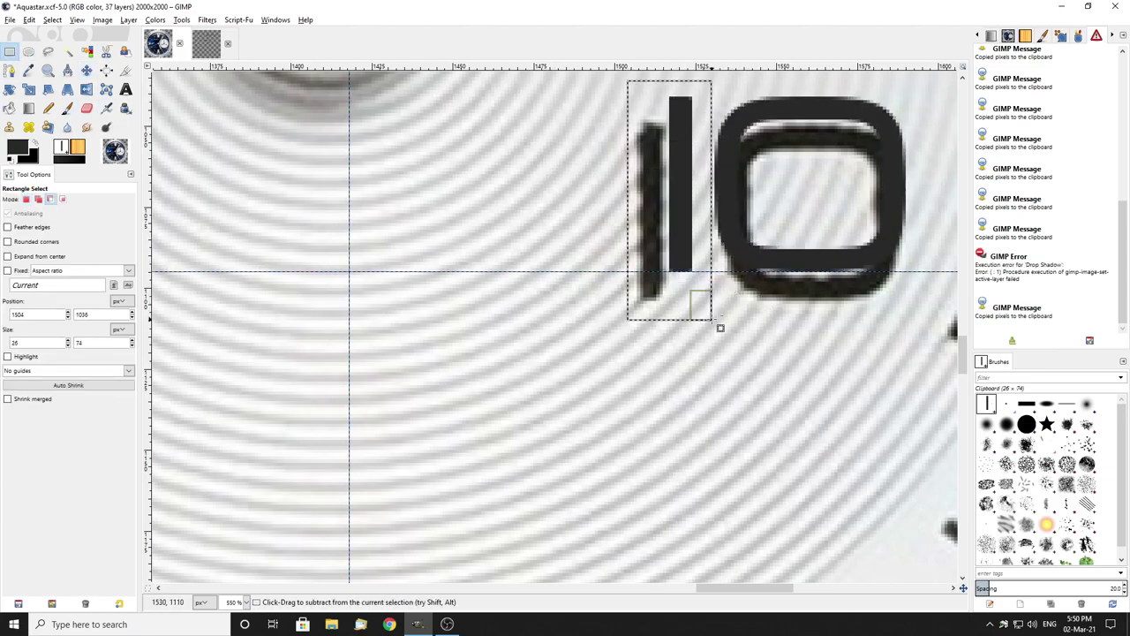
key("ctrl+v")
left_click_drag(682, 245, 655, 245)
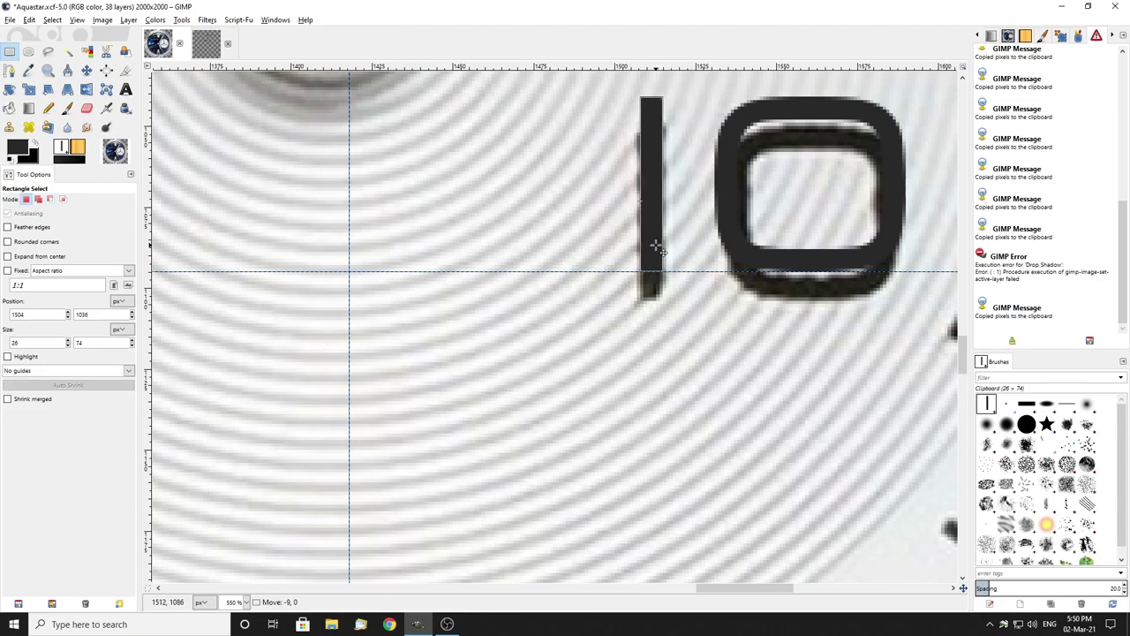
left_click(562, 245)
Step: Bring back the layer list and hide Base Image Blue.png to view both numerals on the recreated sub-dial
key("2")
left_click(976, 37)
left_click(977, 36)
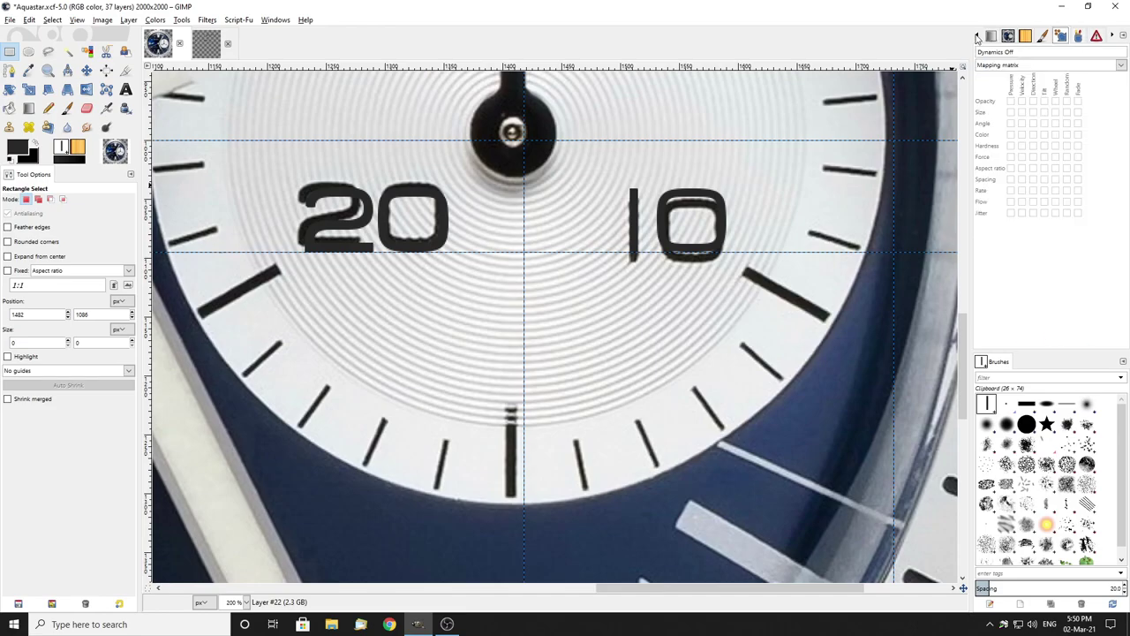
left_click(976, 36)
left_click(976, 36)
left_click(976, 37)
left_click(976, 36)
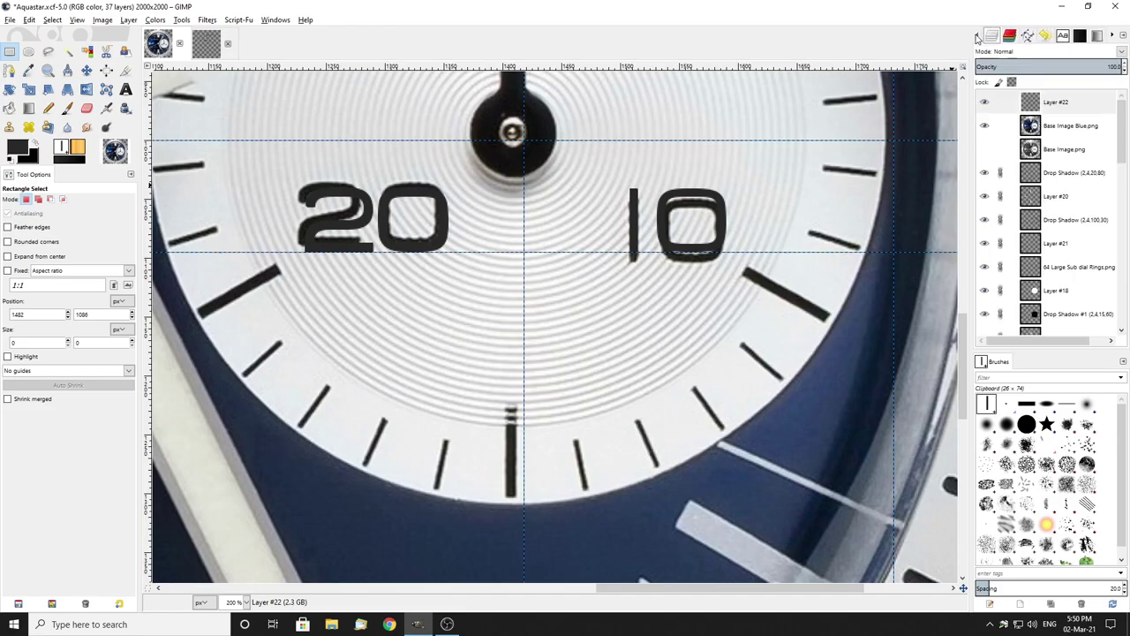
left_click(983, 126)
scroll(680, 170, "down", 3)
scroll(680, 169, "up", 4)
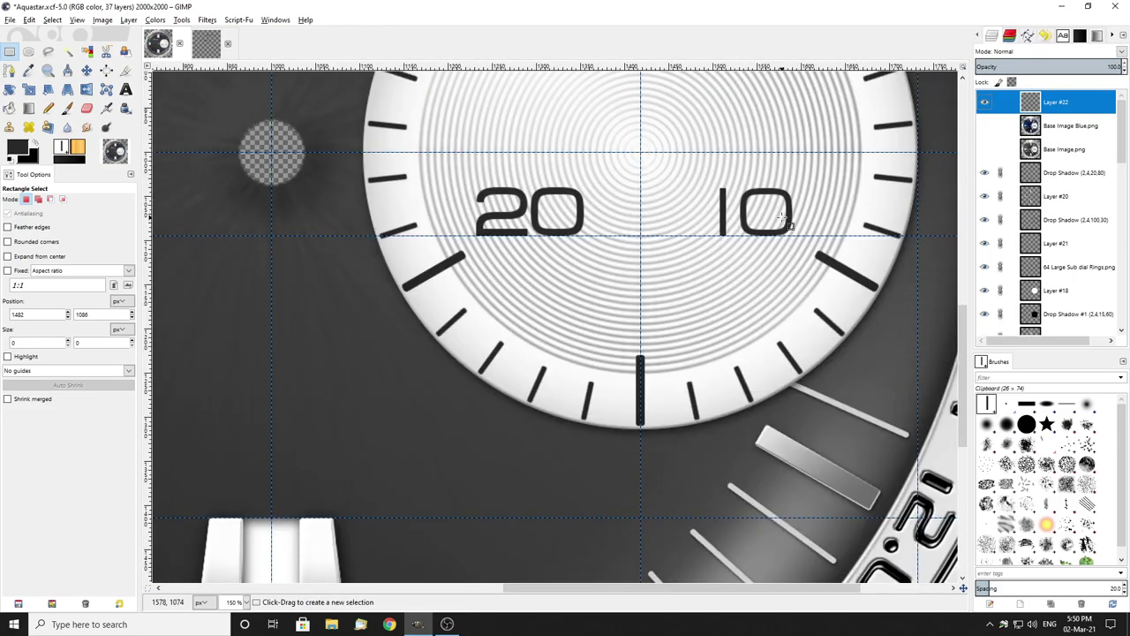
Step: Thicken the "10" by copying it with a 104 × 80 px selection, pasting it about 1 px right and down, and anchoring the copy
mouse_move(633, 143)
left_mouse_down()
mouse_move(822, 292)
mouse_move(816, 284)
left_mouse_up()
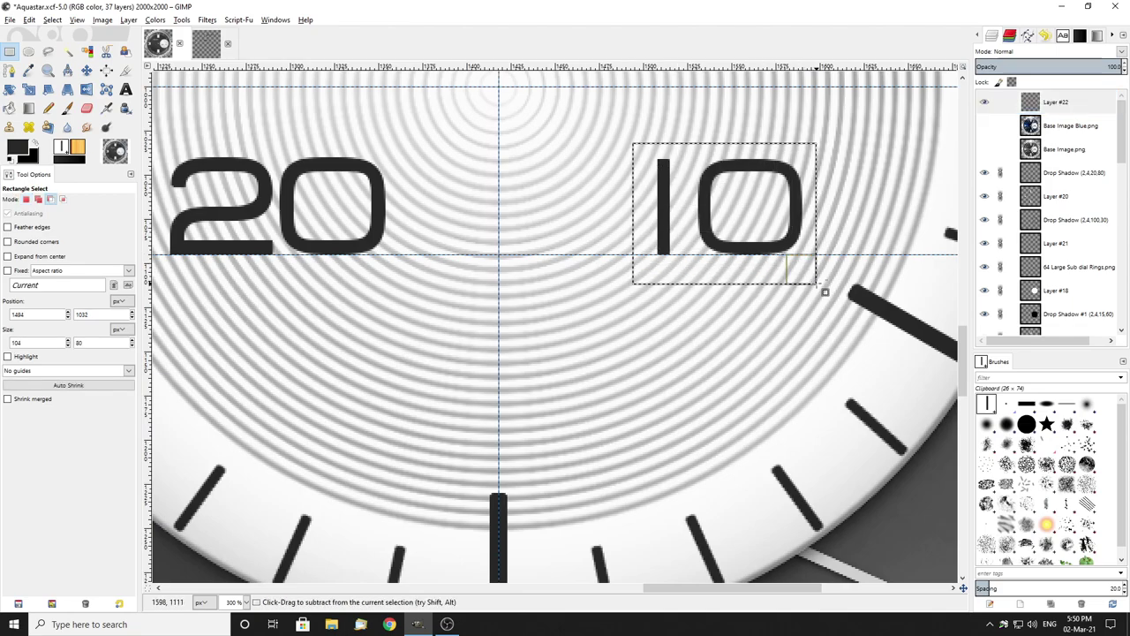
key("ctrl+c")
key("ctrl+v")
scroll(752, 227, "up", 3)
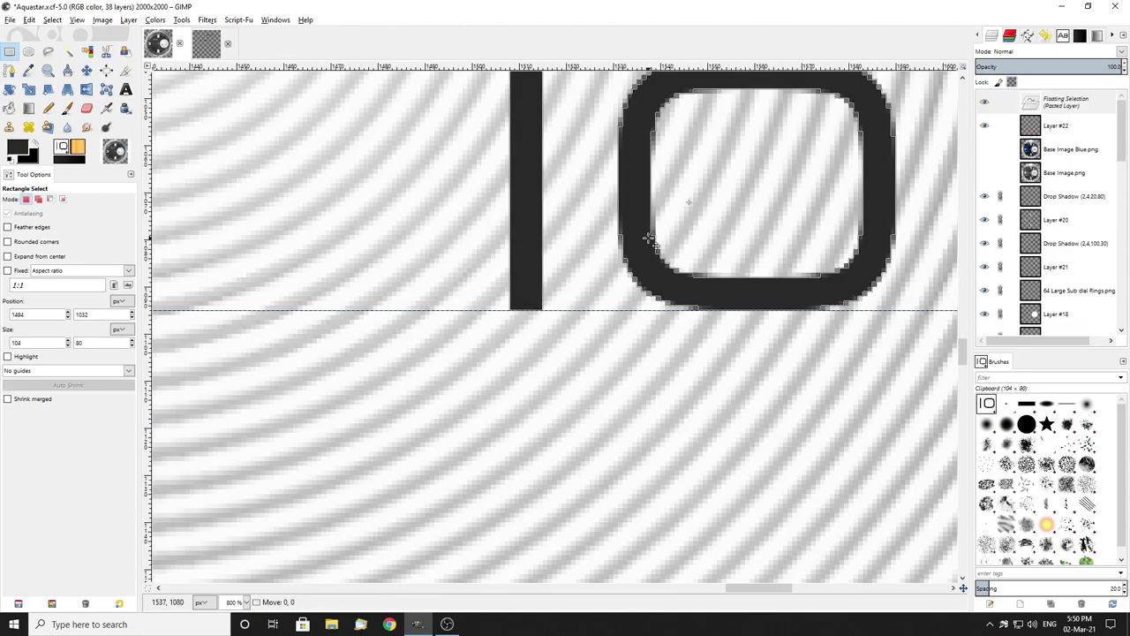
left_click_drag(649, 239, 656, 246)
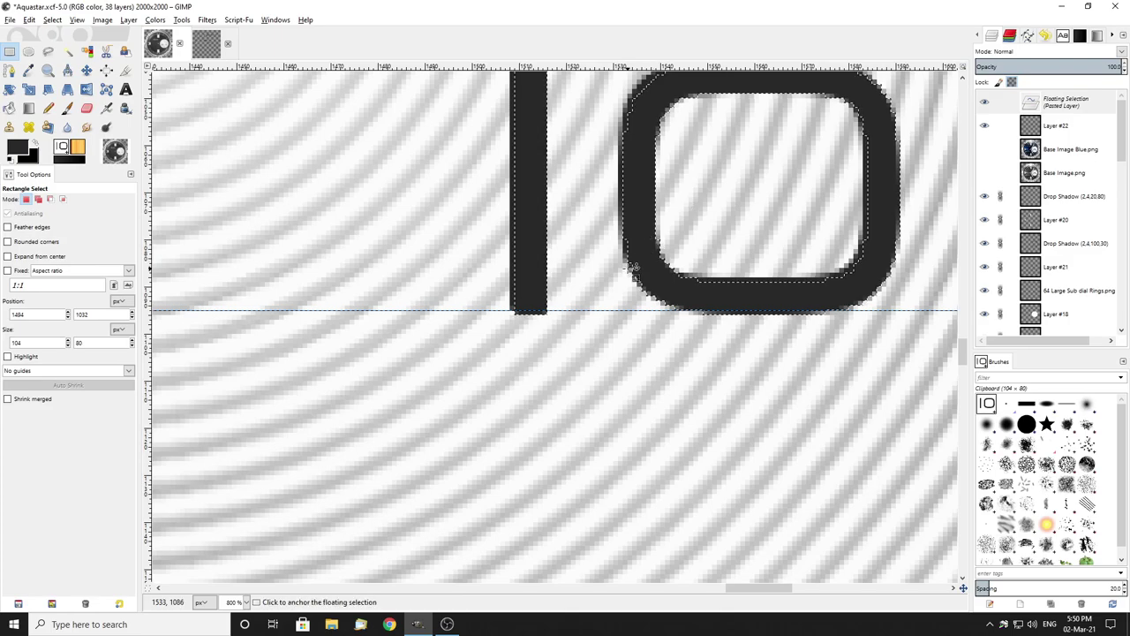
left_click(571, 281)
Step: Square off the corners of the thickened 1 by filling an 8 × 55 px selection with the dark foreground colour, and deselect
scroll(470, 194, "up", 3)
left_click_drag(509, 184, 549, 444)
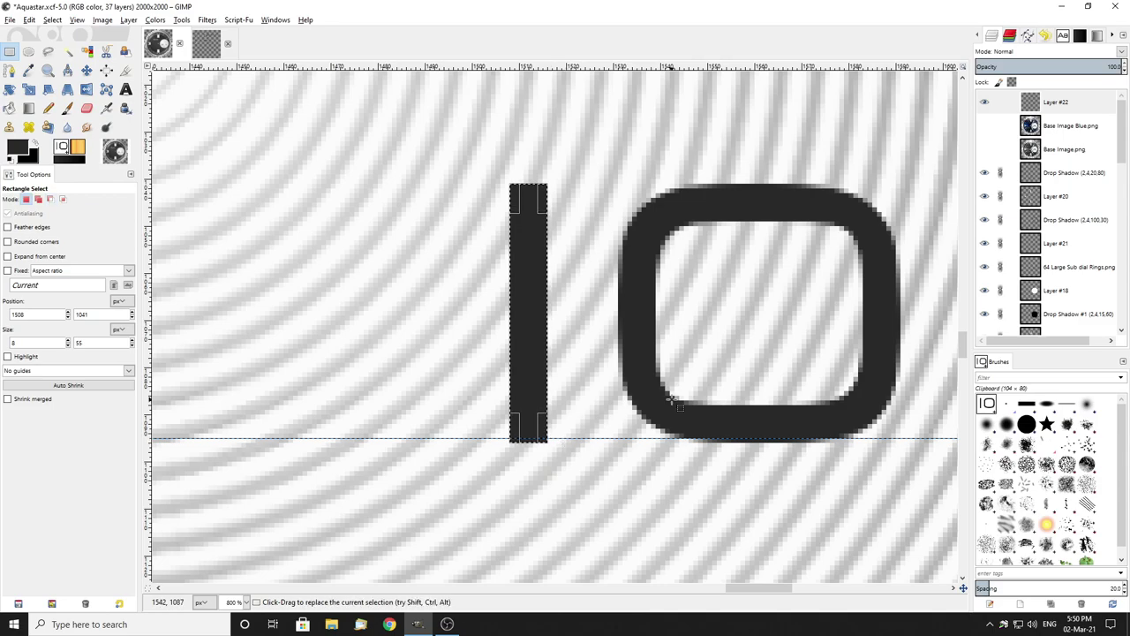
left_click(320, 253)
scroll(709, 308, "down", 5)
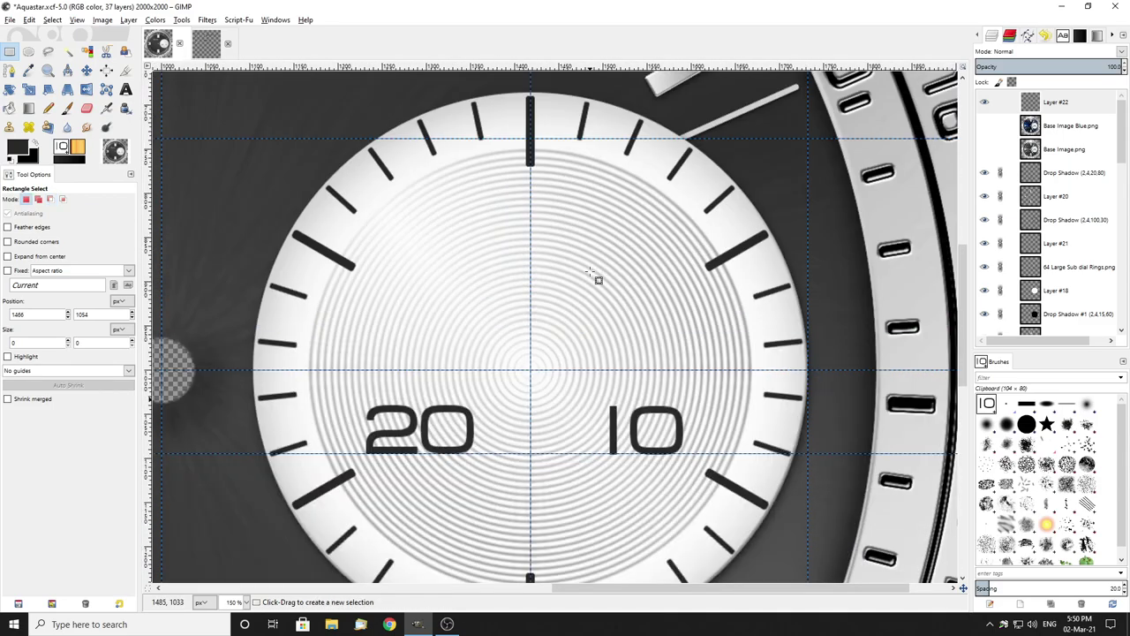
Step: In the Untitled.png image, copy the sample "30" with a 130 × 66 px selection
left_click(205, 43)
scroll(865, 297, "down", 2)
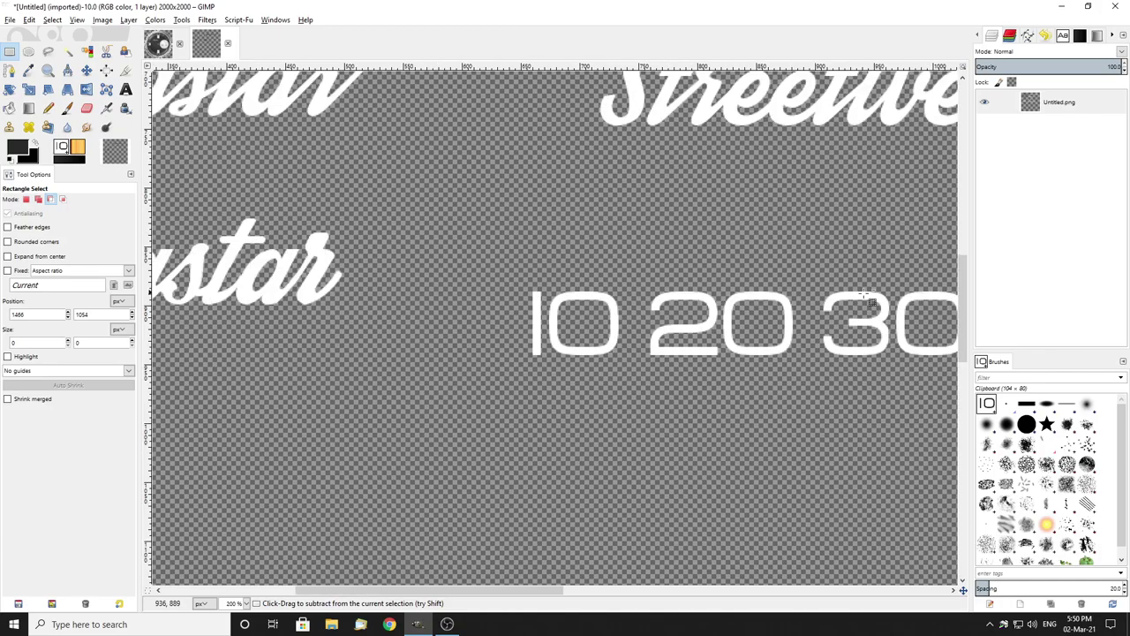
scroll(754, 283, "down", 1)
scroll(733, 282, "right", 5)
scroll(583, 318, "up", 2)
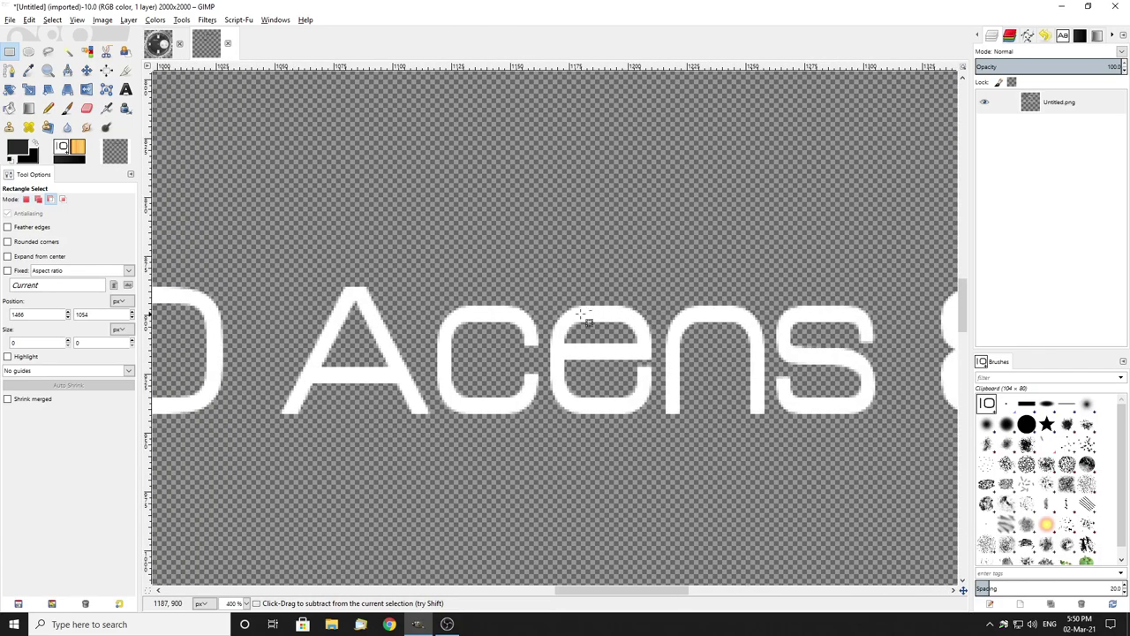
scroll(313, 321, "down", 1)
scroll(415, 321, "down", 1)
scroll(268, 309, "up", 3)
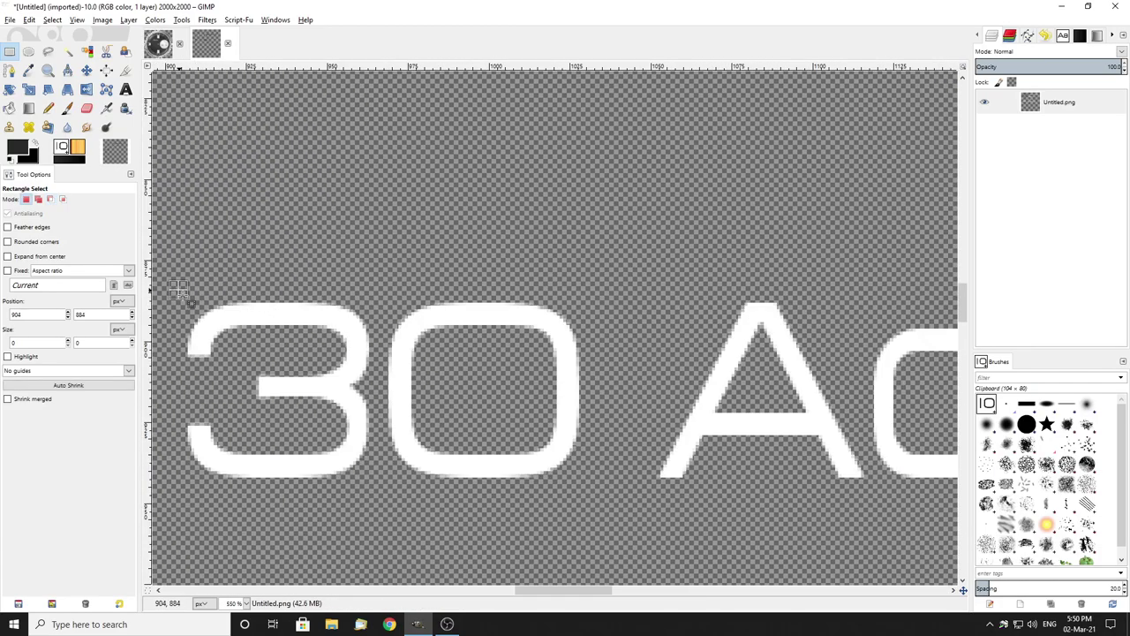
left_click_drag(179, 290, 598, 502)
key("ctrl+c")
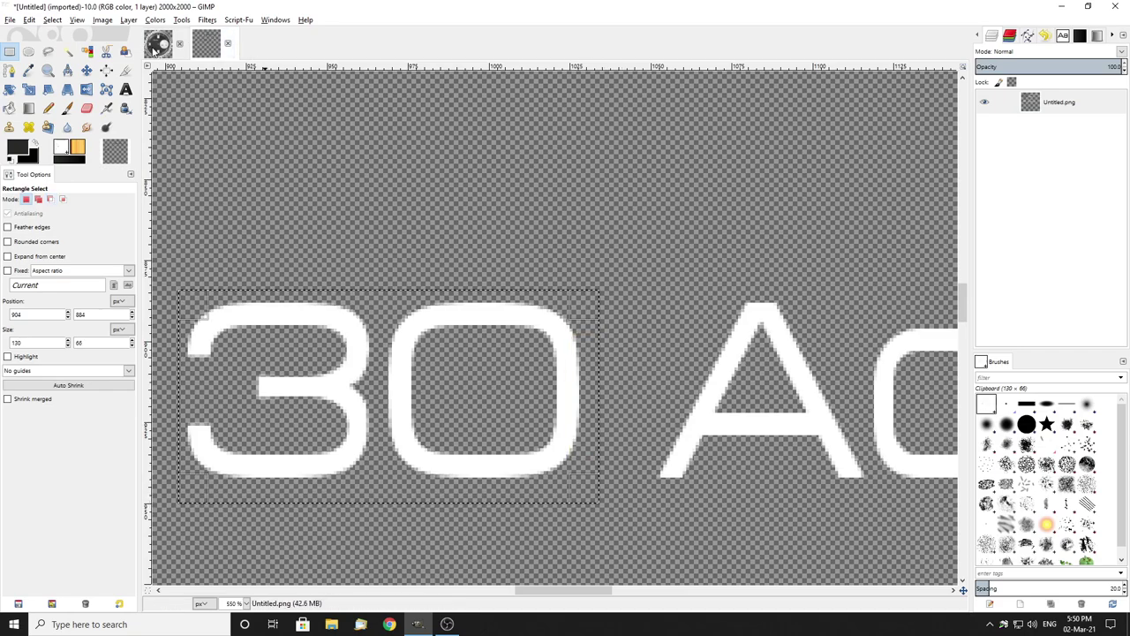
Step: Switch back to the Aquastar image and compare the upper part of the sub-dial with Base Image Blue.png
key("ctrl+Tab")
scroll(475, 137, "up", 3)
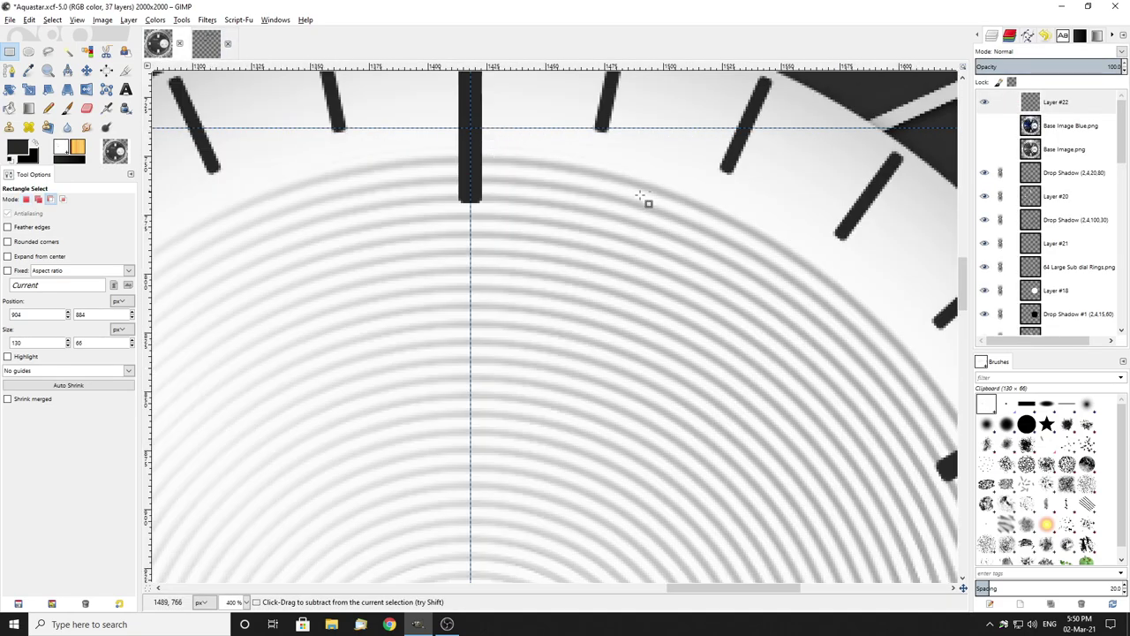
scroll(641, 195, "down", 2)
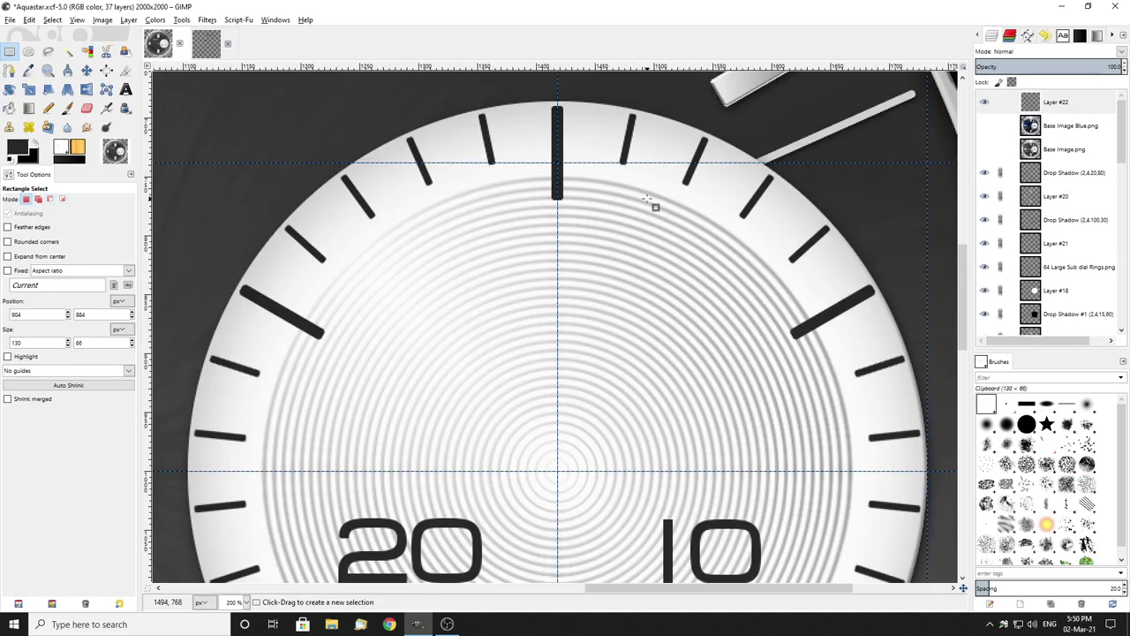
left_click(985, 126)
left_click(986, 127)
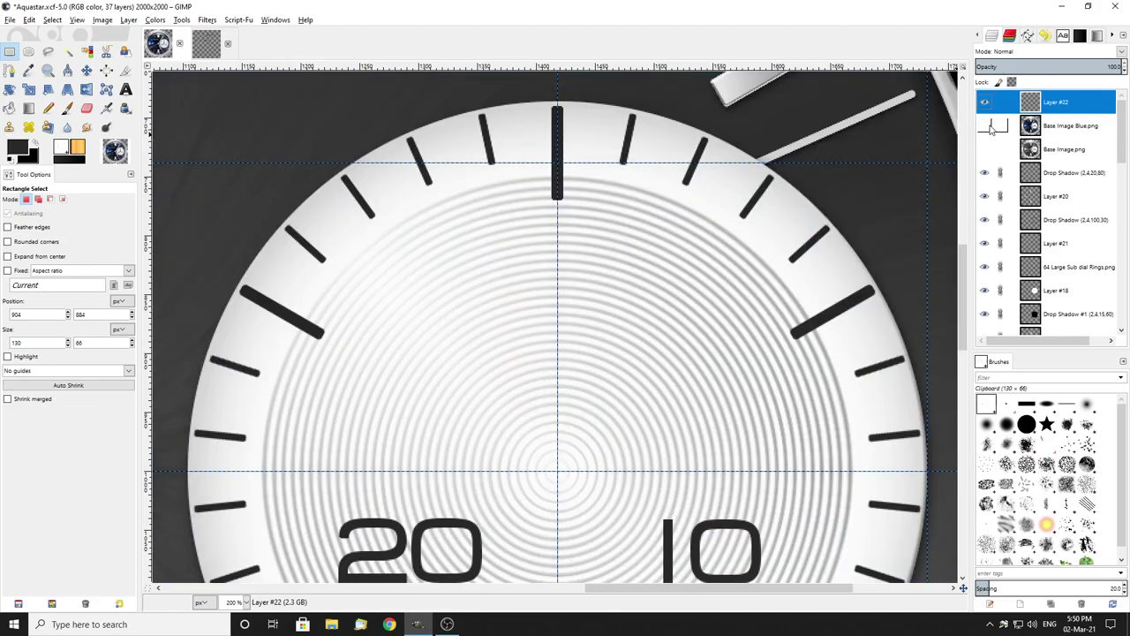
Step: Draw a 1:1 circular selection from the sub-dial's centre to check the numerals' distance, clear it, and return to Rectangle Select
left_click(28, 52)
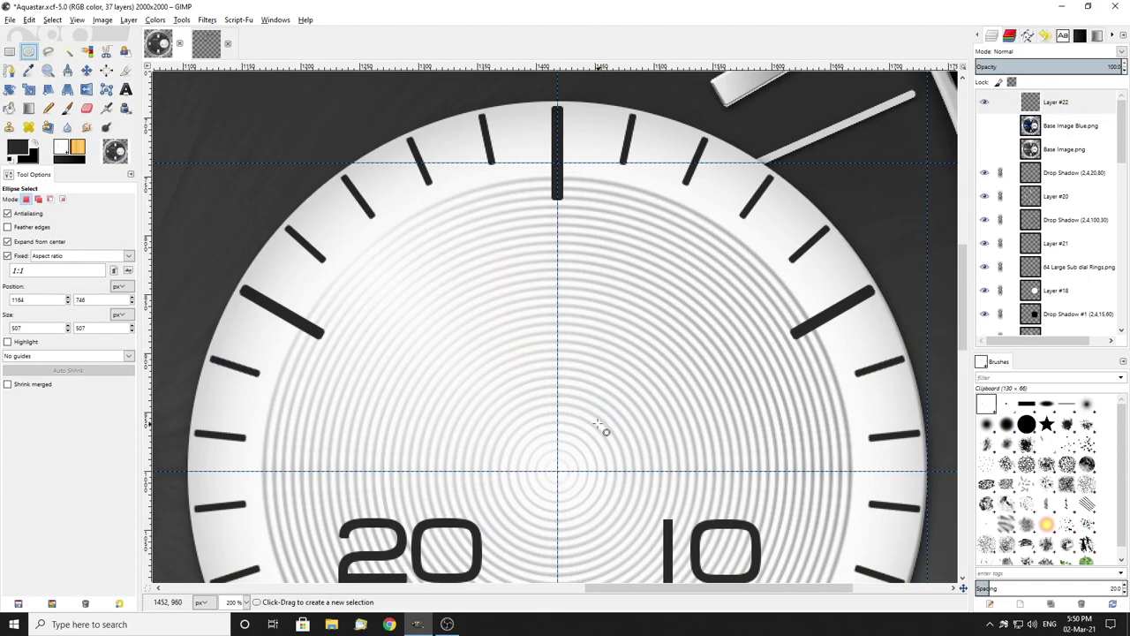
left_click_drag(558, 475, 783, 275)
scroll(618, 481, "down", 5)
left_click(810, 309)
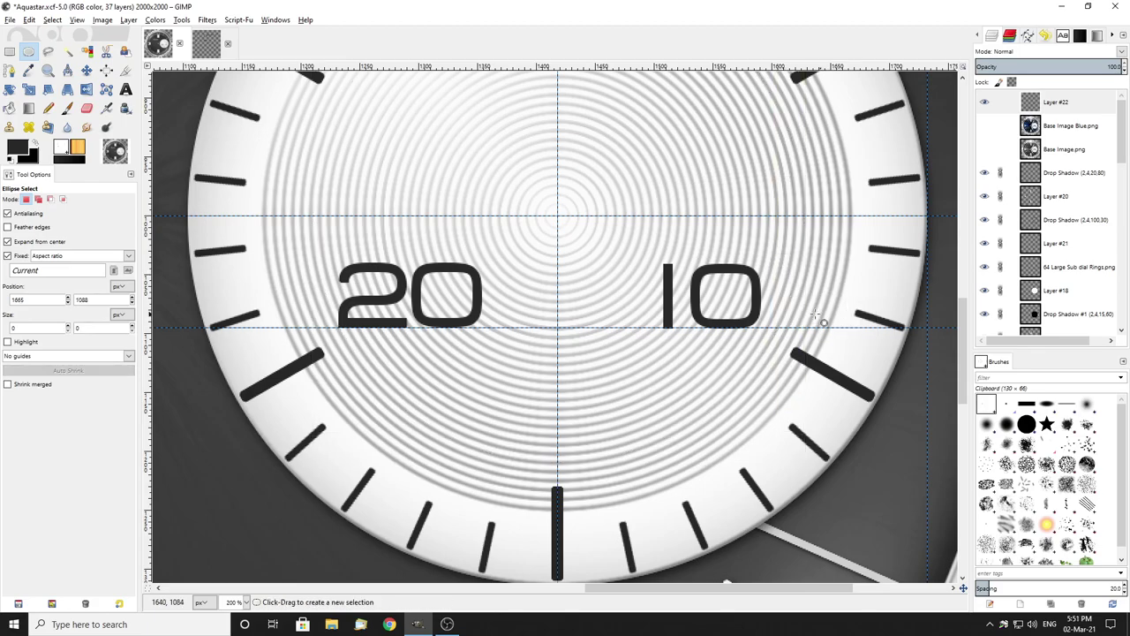
left_click(9, 52)
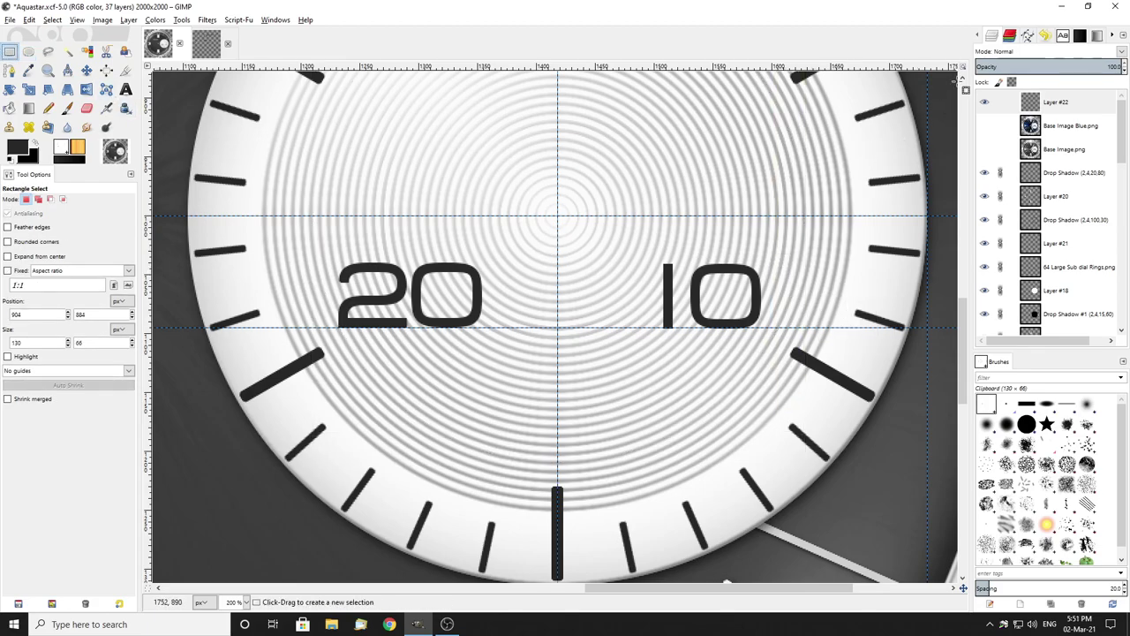
Step: Show Base Image Blue.png and hide Layer #22 to examine the numerals in the reference photo
left_click(986, 126)
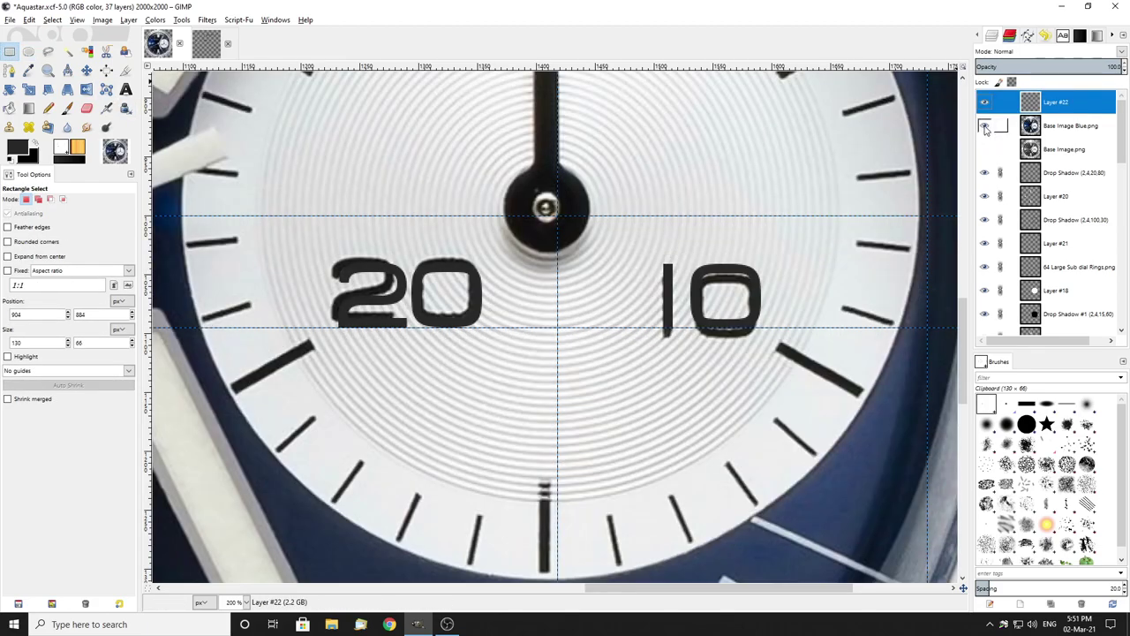
left_click(986, 126)
left_click(986, 126)
left_click(985, 102)
scroll(566, 276, "down", 2)
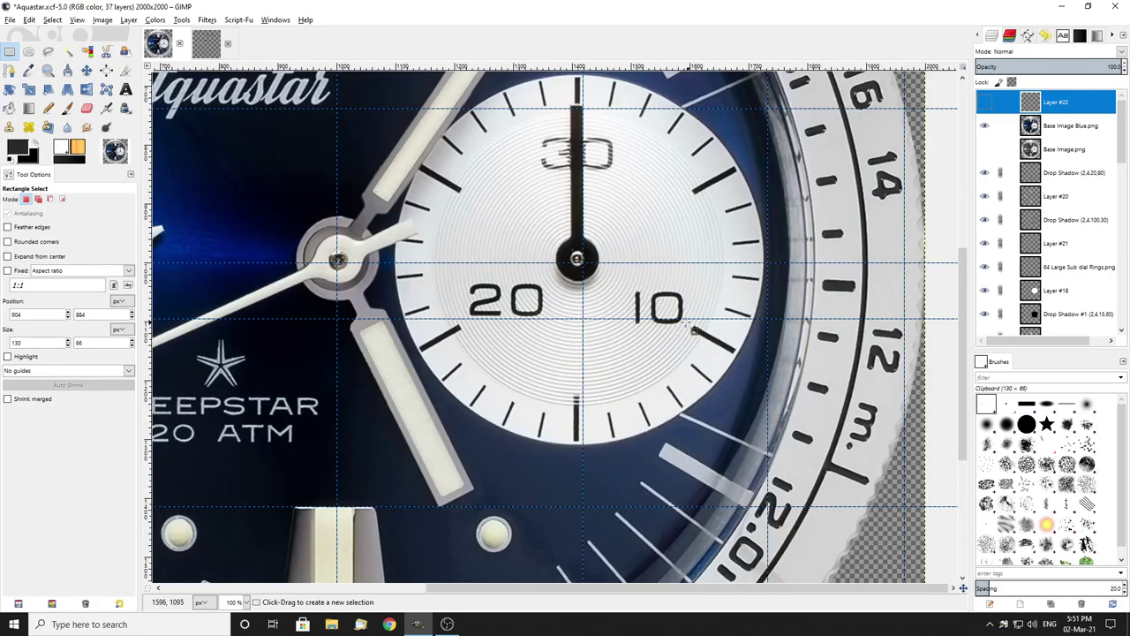
Step: Compare the numerals in Base Image.png and Base Image Blue.png with Layer #22, ending with Layer #22 shown and both reference photos hidden
left_click(987, 126)
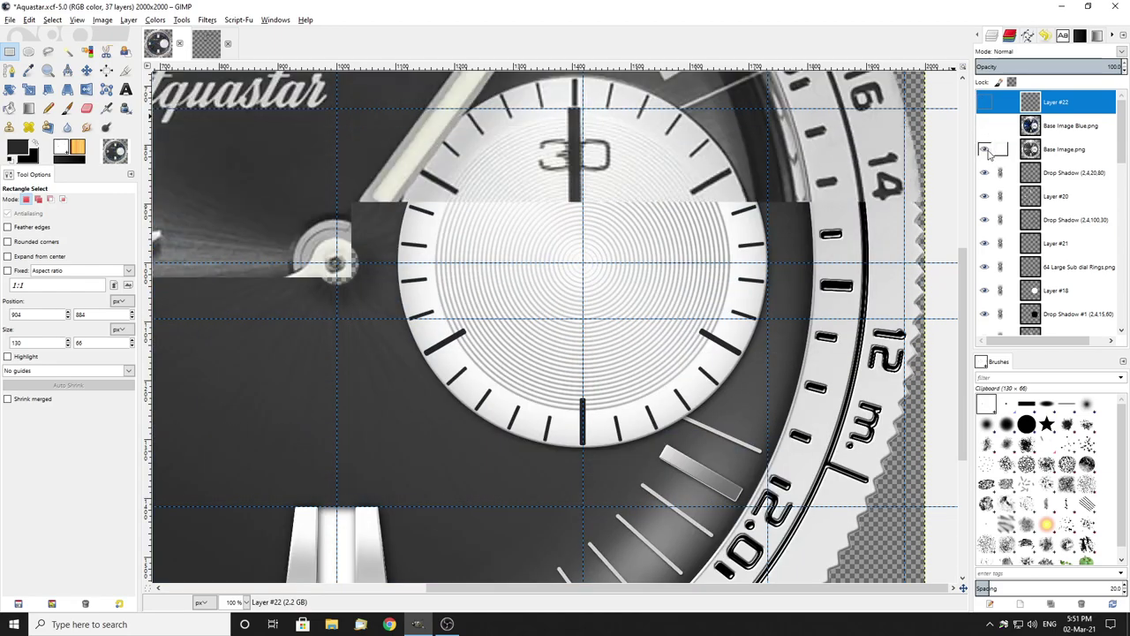
left_click(986, 150)
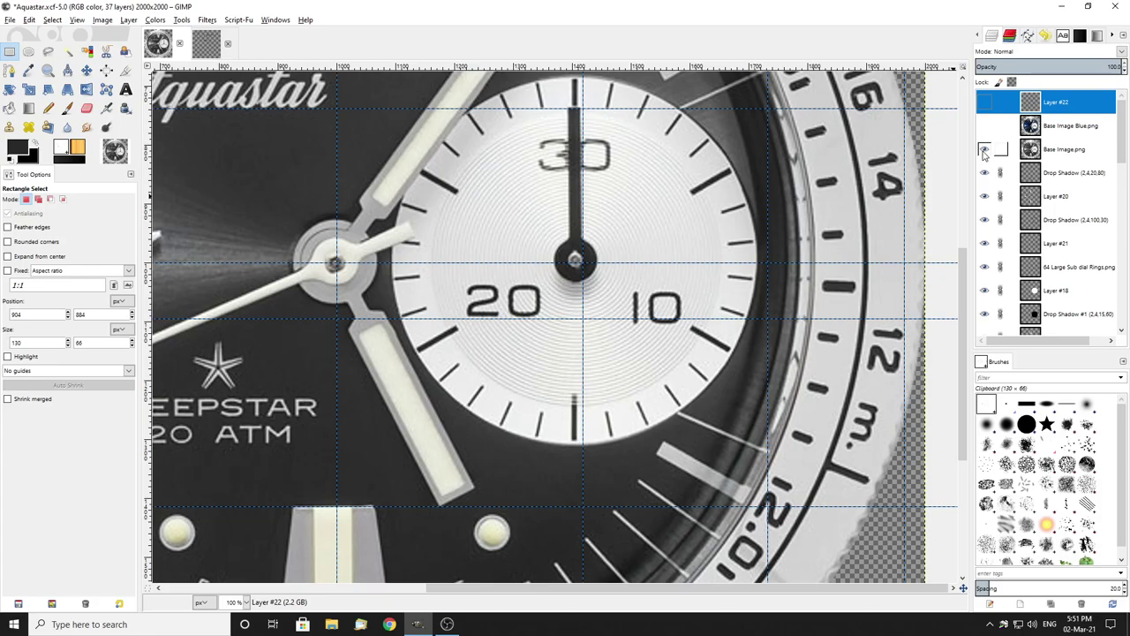
left_click(984, 149)
left_click(984, 126)
key("2")
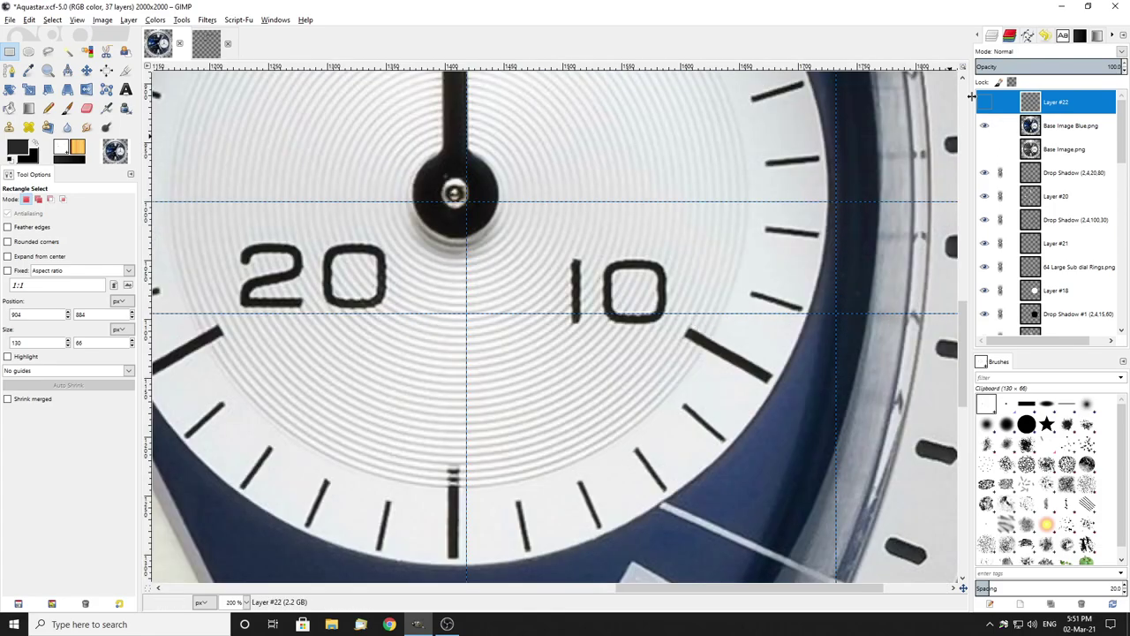
left_click(985, 102)
left_click(984, 126)
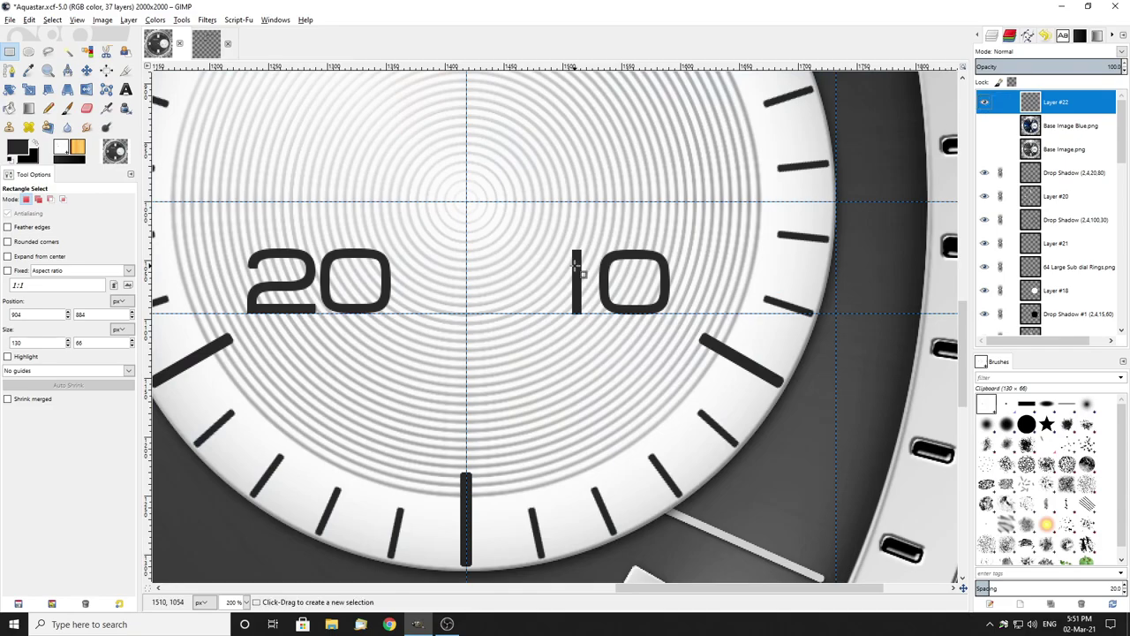
Step: Cut the "10" with a 134 × 89 px rectangular selection, paste it about 14 px farther right on Layer #22, and anchor it
scroll(492, 282, "right", 1)
key("3")
key("minus")
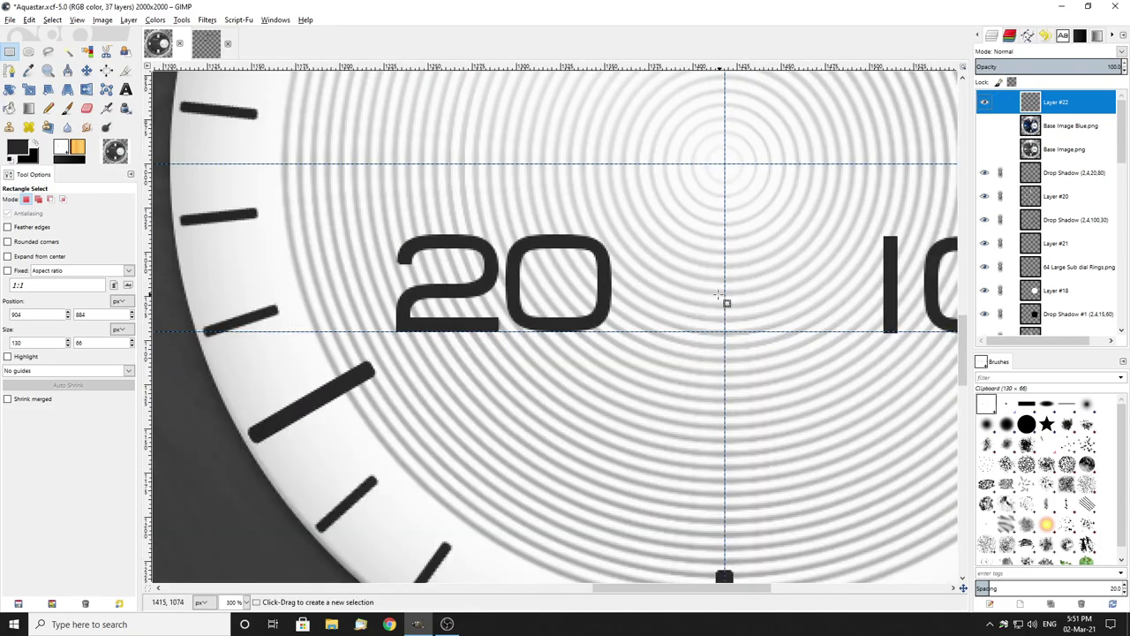
key("1")
key("2")
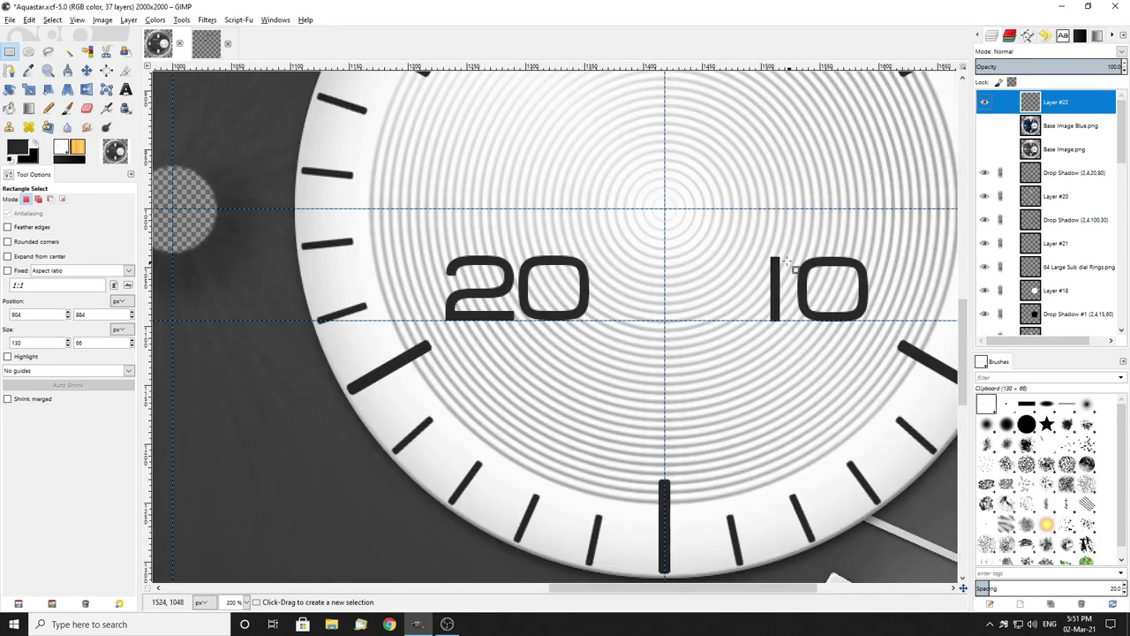
left_click_drag(739, 241, 900, 341)
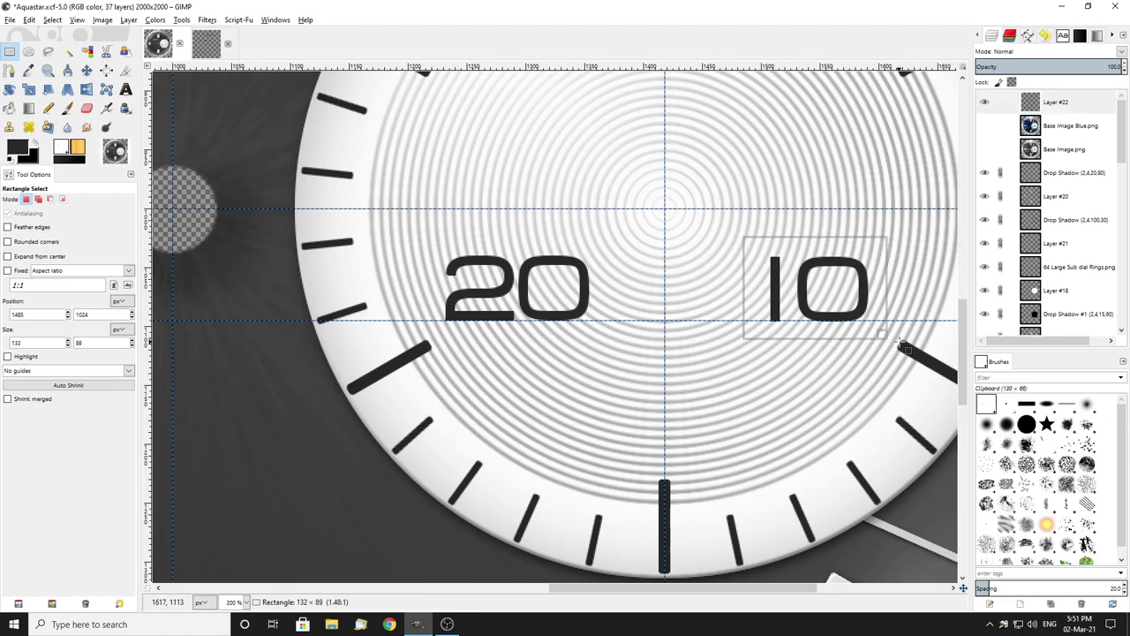
key("ctrl+c")
key("Delete")
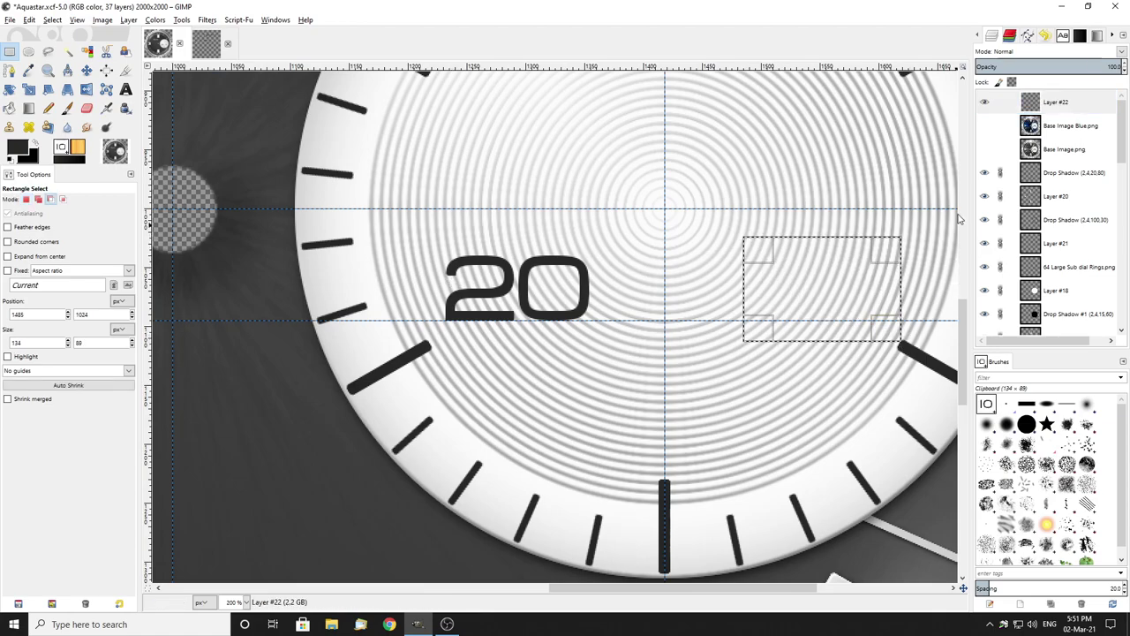
key("ctrl+v")
left_click_drag(864, 296, 879, 296)
left_click(671, 287)
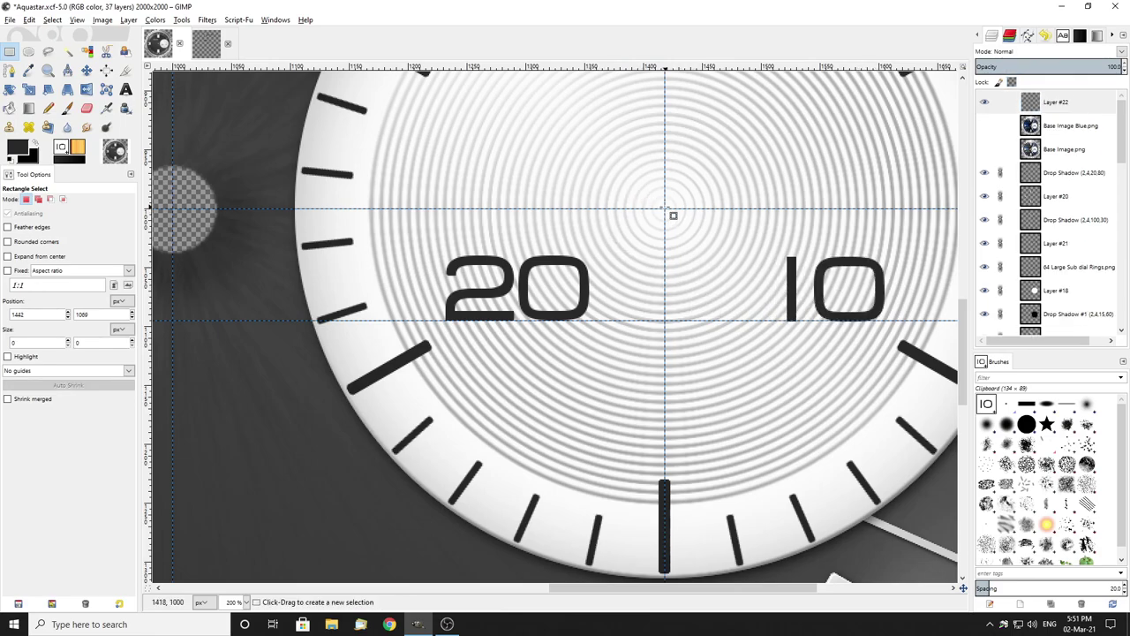
Step: Draw a 414 × 414 px circular selection from the sub-dial's centre, align the horizontal guide to its upper edge, and clear the selection
key("e")
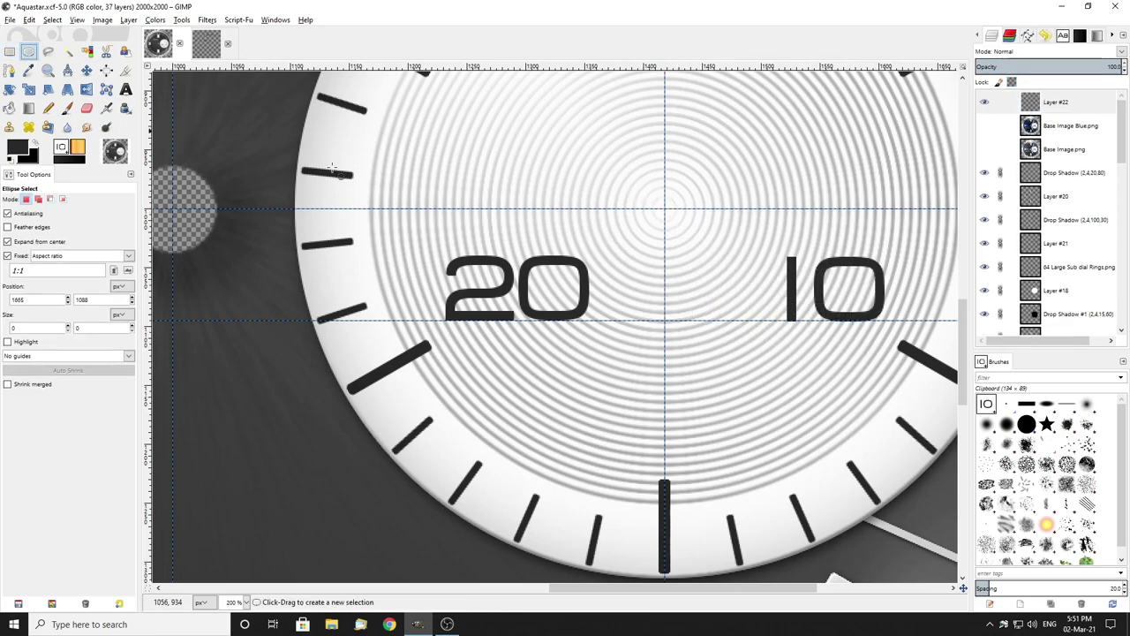
left_click_drag(666, 210, 918, 378)
scroll(883, 353, "up", 5)
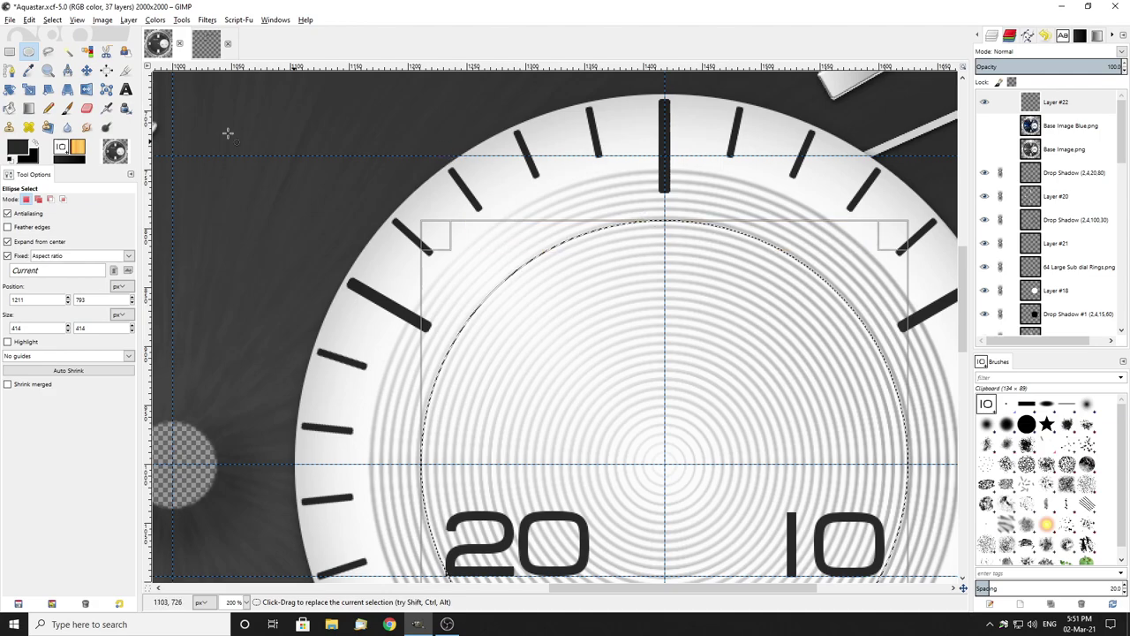
key("m")
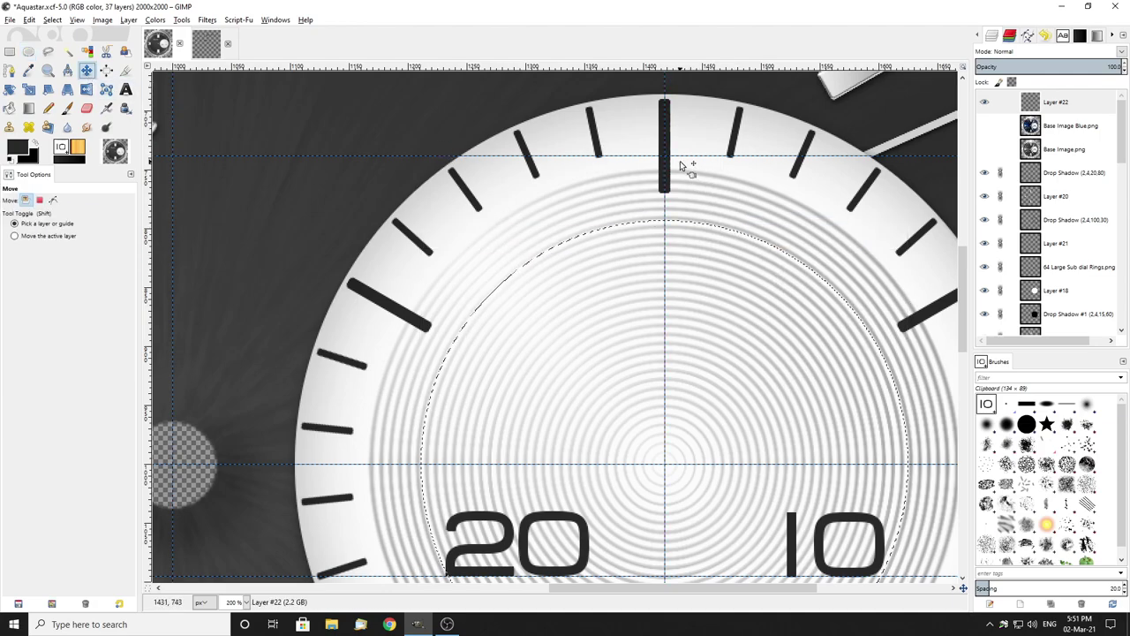
left_click_drag(679, 160, 686, 222)
scroll(686, 222, "up", 3)
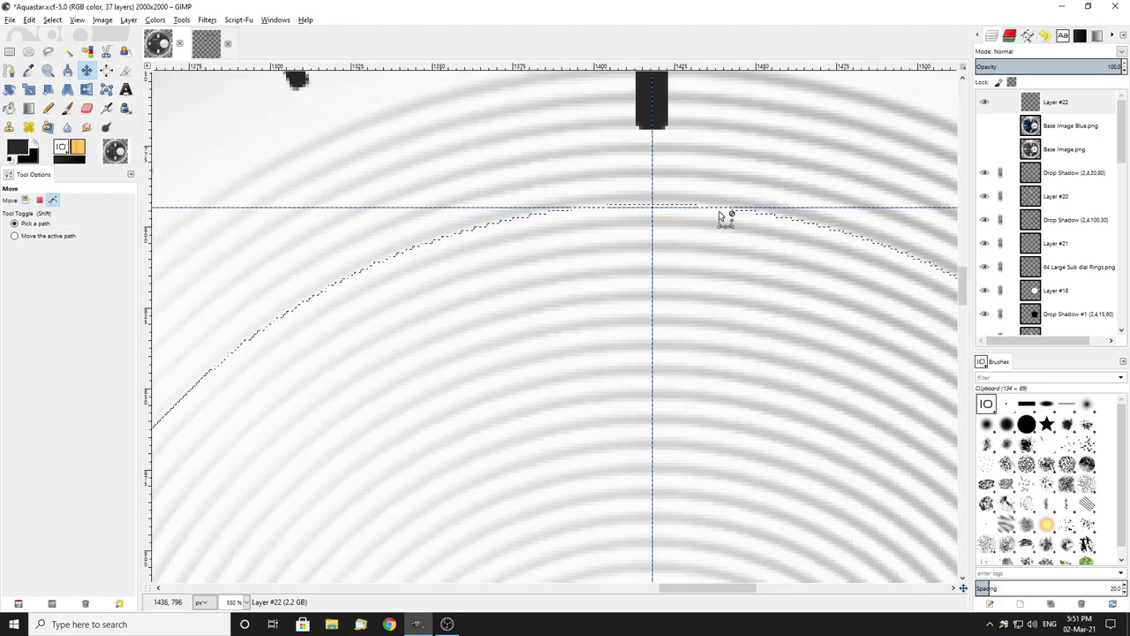
left_click_drag(776, 209, 781, 204)
key("r")
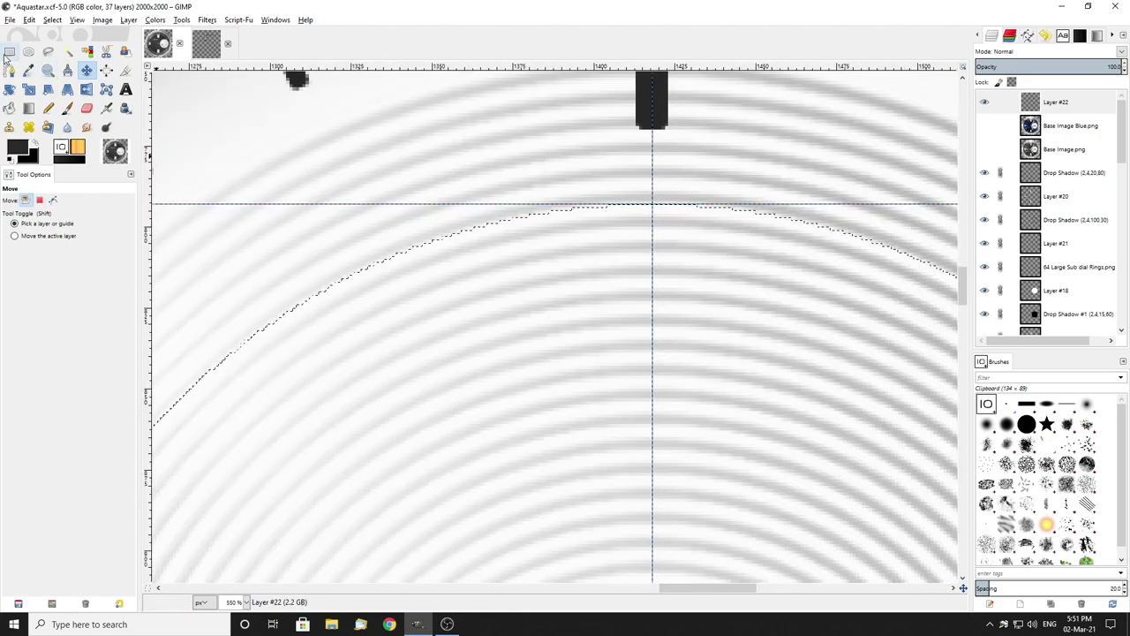
left_click(309, 113)
scroll(535, 242, "down", 4)
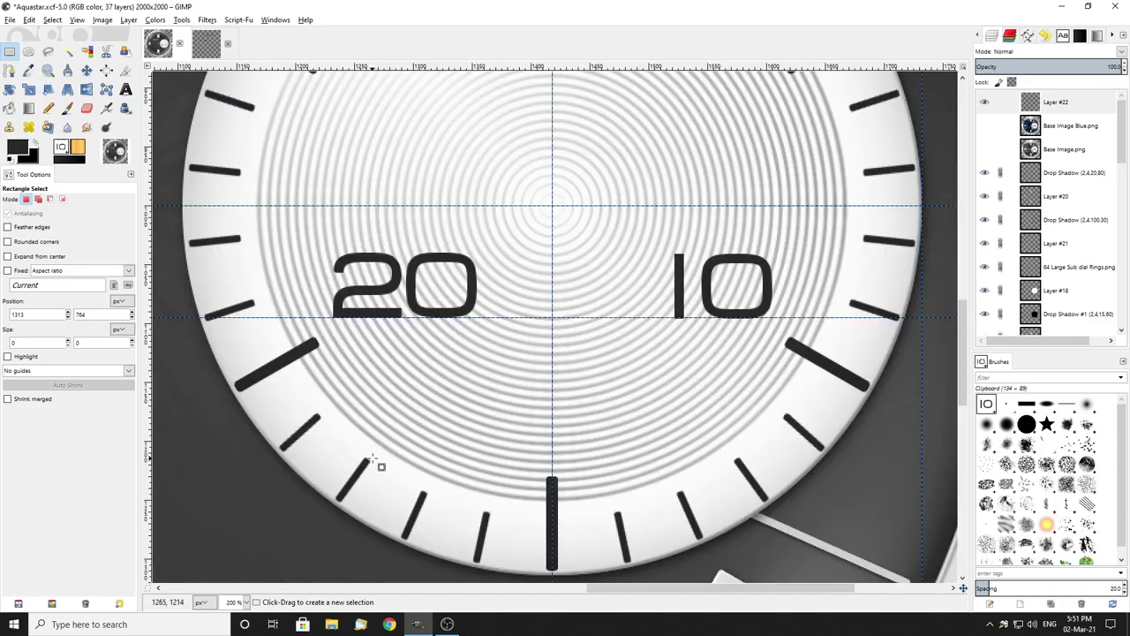
Step: Copy the "30" from Untitled.png into Layer #22 in dark grey, centre it just below the sub-dial's upper guide, and anchor it
scroll(701, 312, "up", 5)
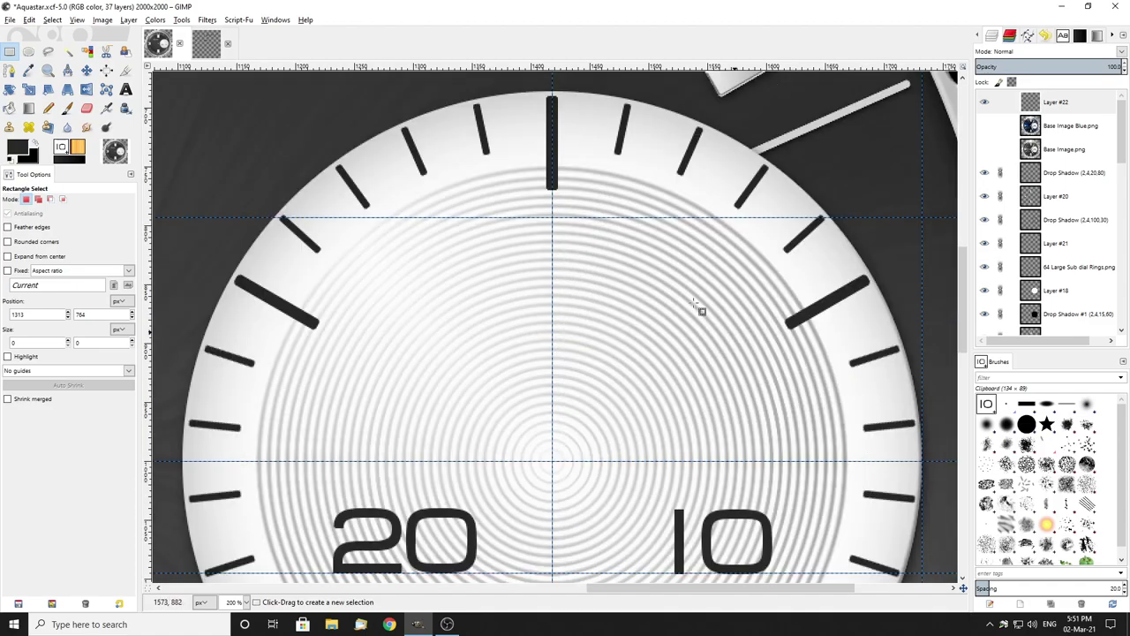
left_click(205, 43)
left_click(570, 325)
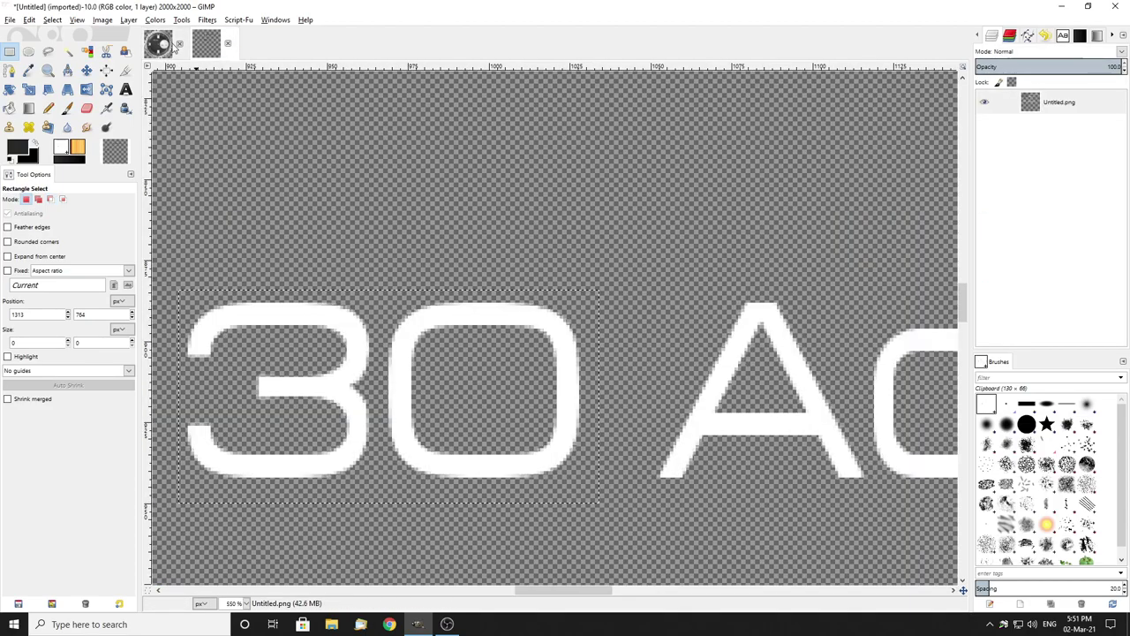
key("ctrl+Page_Up")
scroll(555, 210, "up", 2)
key("ctrl+v")
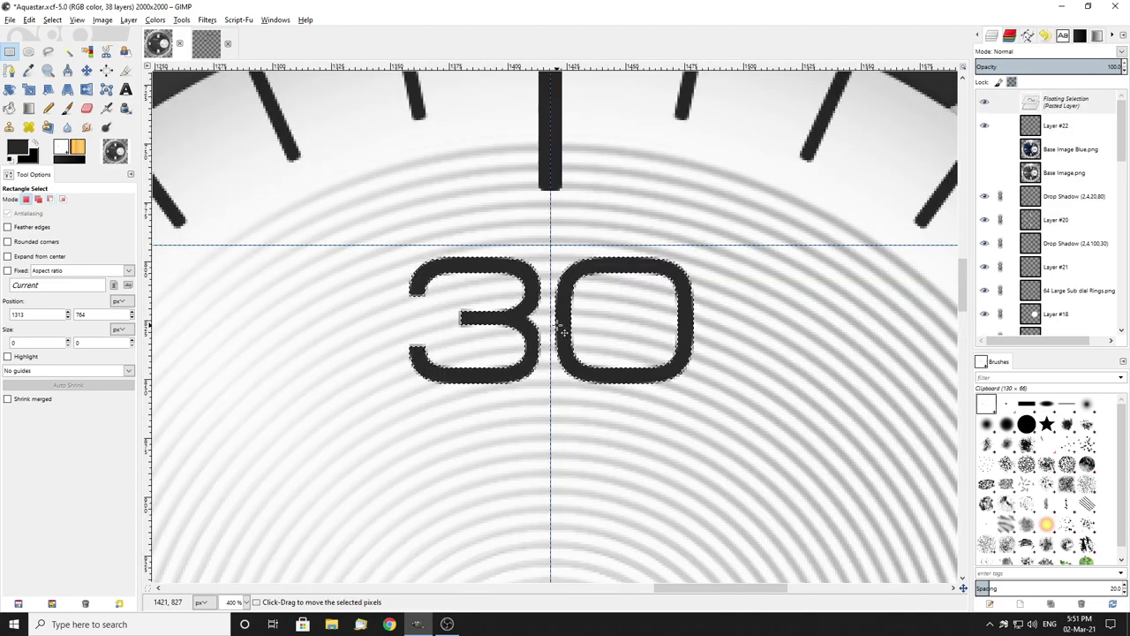
mouse_move(560, 324)
left_mouse_down()
mouse_move(551, 315)
mouse_move(582, 319)
left_mouse_up()
scroll(557, 316, "up", 2)
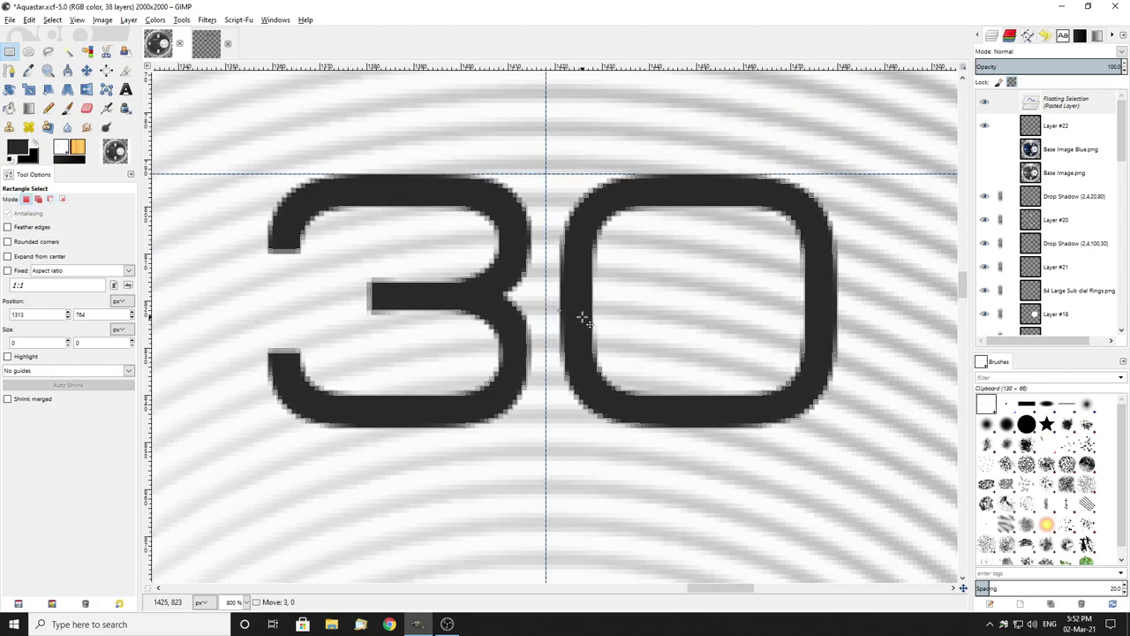
left_click(658, 325)
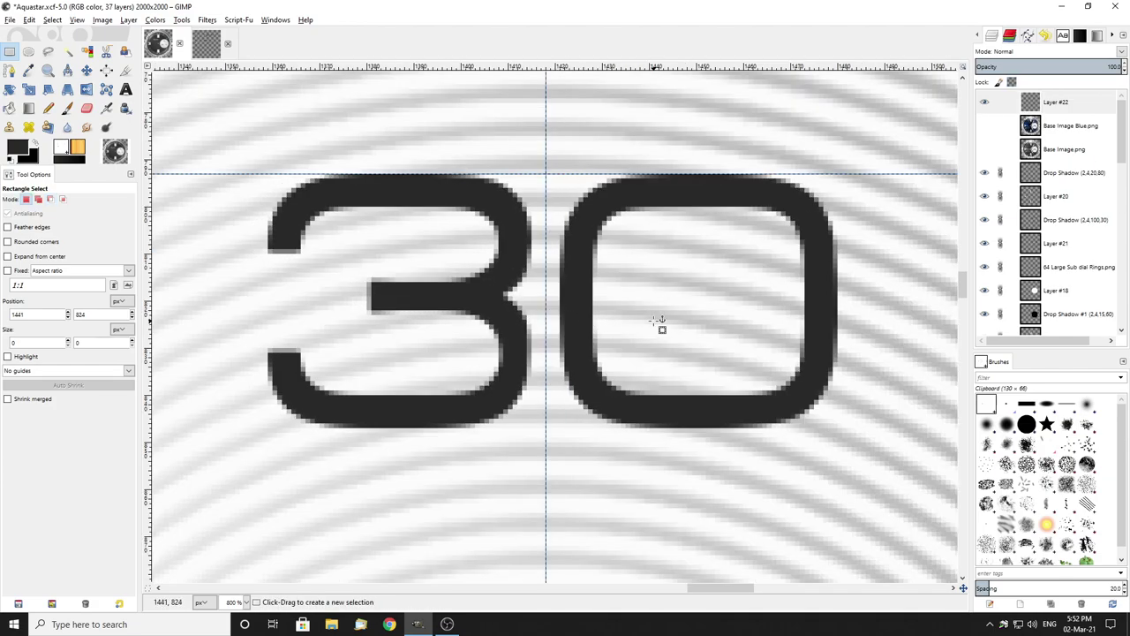
Step: Paste a second dark "30" over the first, offset about 1 px right and down to thicken the strokes, and anchor it
key("ctrl+v")
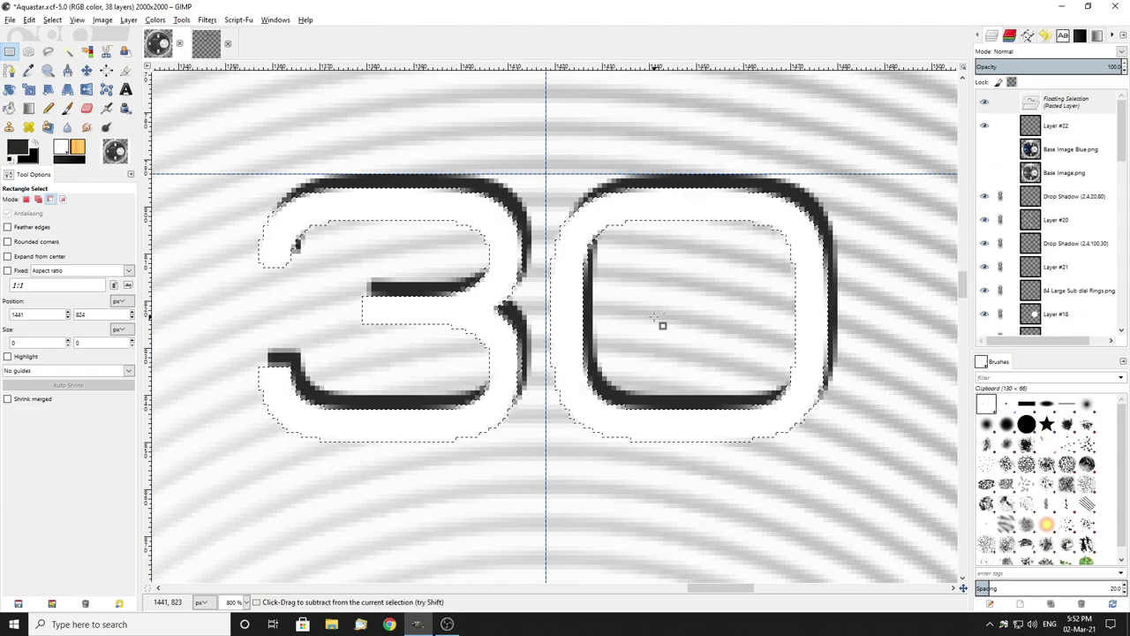
mouse_move(412, 209)
left_mouse_down()
mouse_move(422, 198)
mouse_move(412, 192)
left_mouse_up()
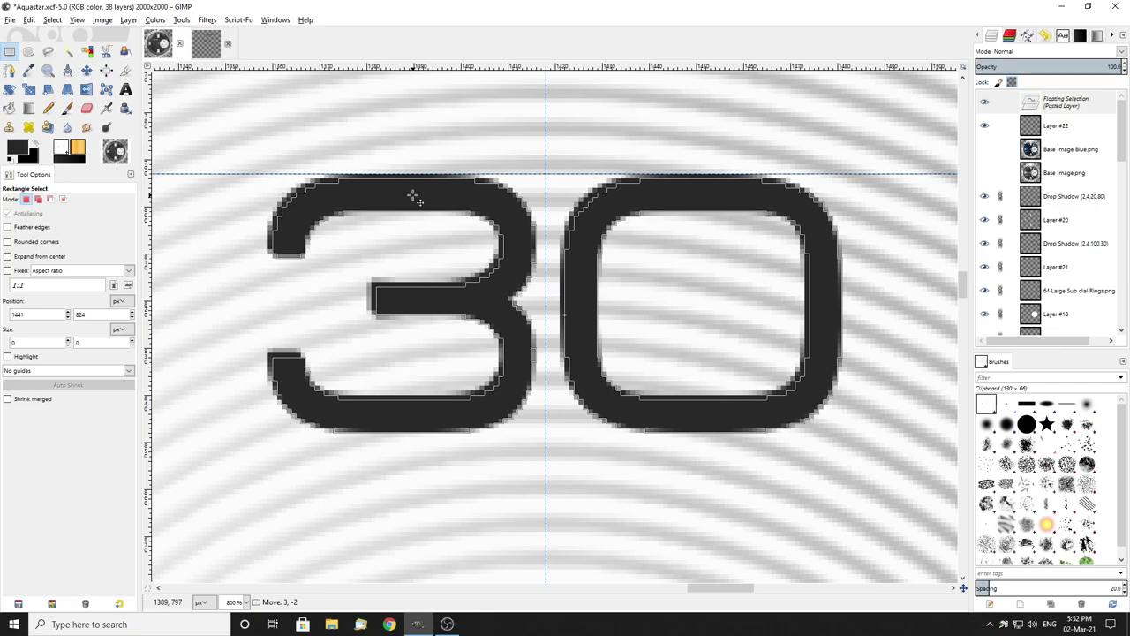
left_click(668, 335)
Step: Move Layer #22 directly above Layer #21 in the layer stack and toggle its visibility to check the sub-dial numerals
scroll(276, 362, "down", 7)
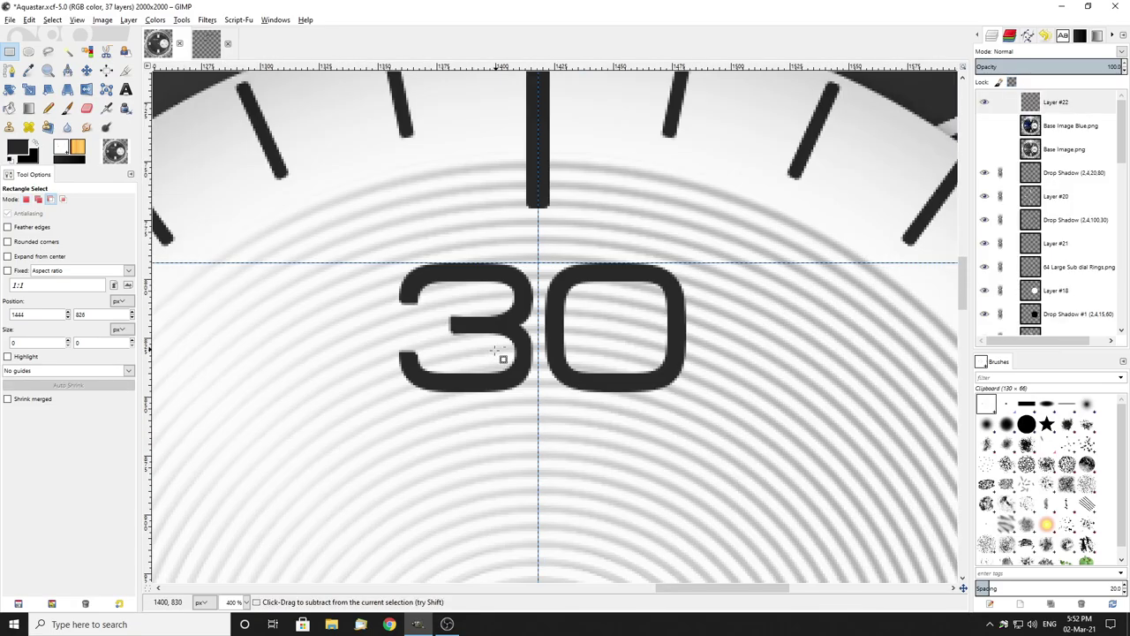
scroll(654, 404, "up", 1)
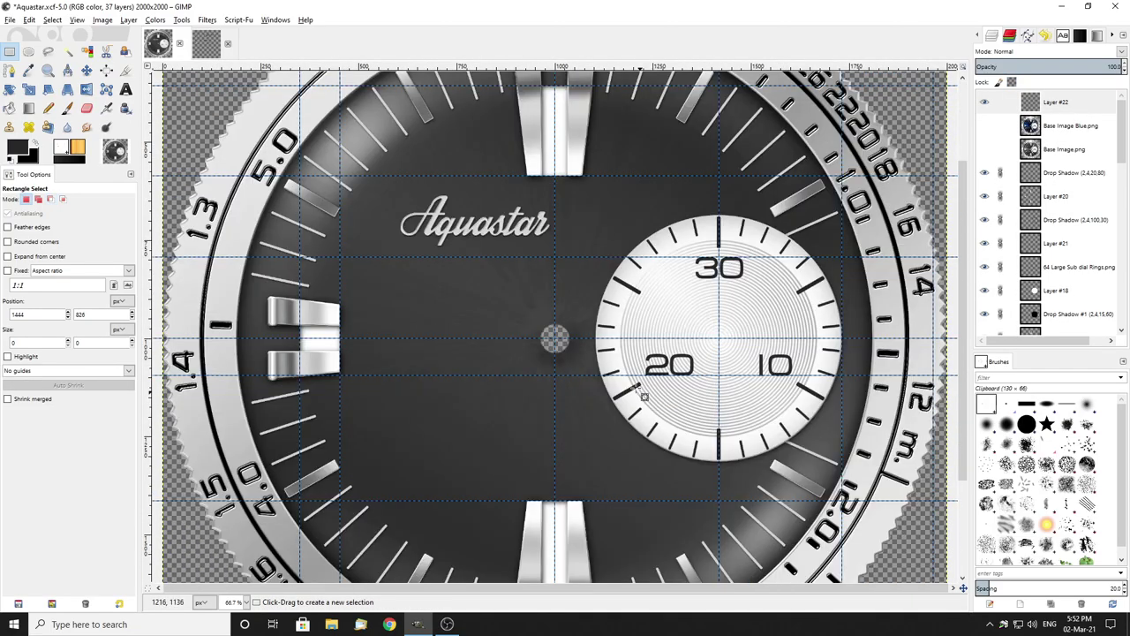
scroll(654, 405, "down", 1)
scroll(706, 354, "up", 2)
scroll(759, 230, "up", 1)
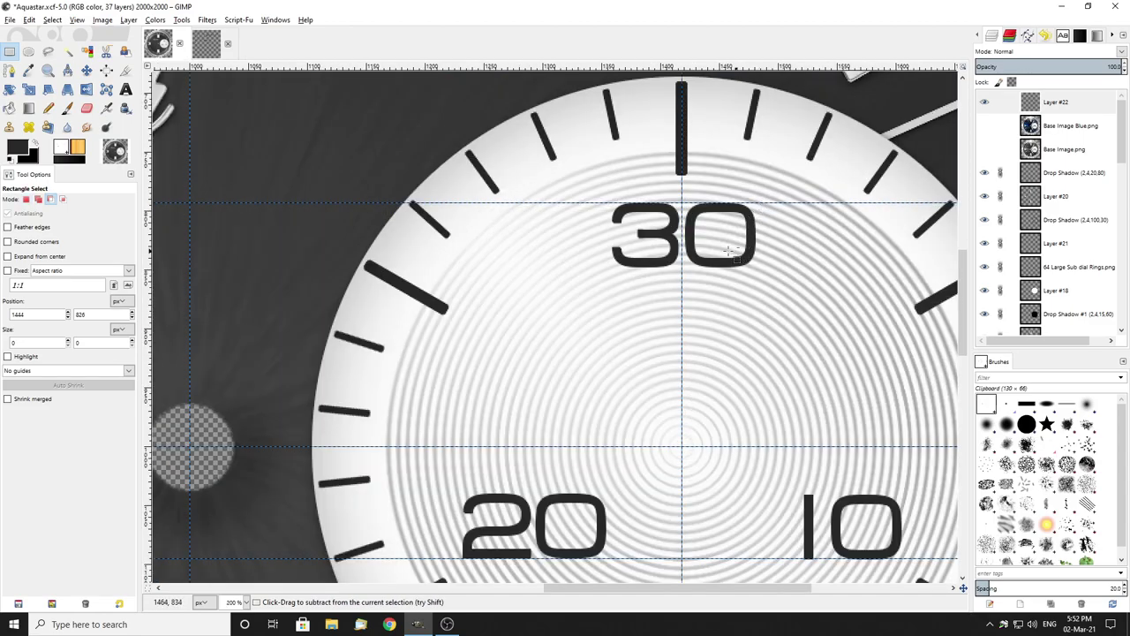
scroll(739, 255, "down", 1)
scroll(553, 251, "down", 2)
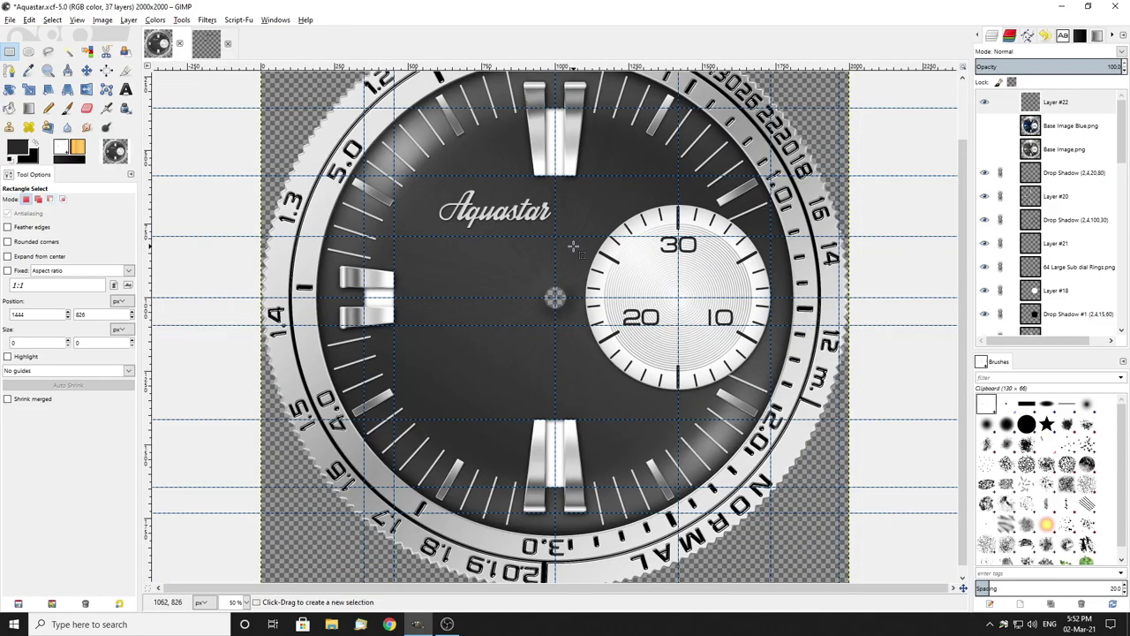
left_click_drag(1055, 102, 988, 221)
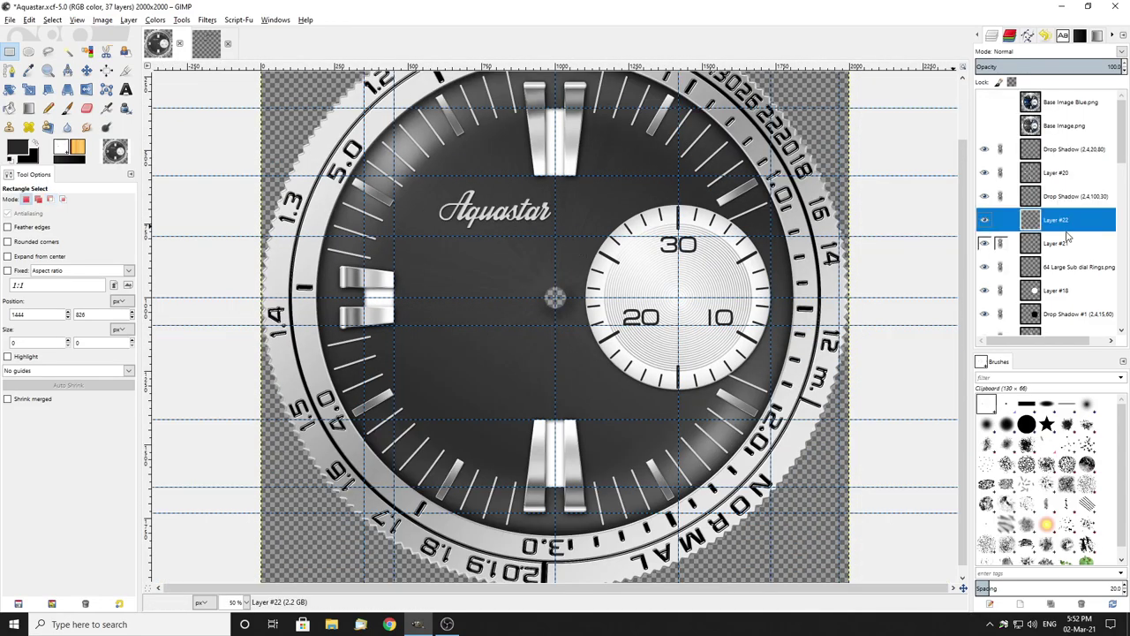
left_click(985, 221)
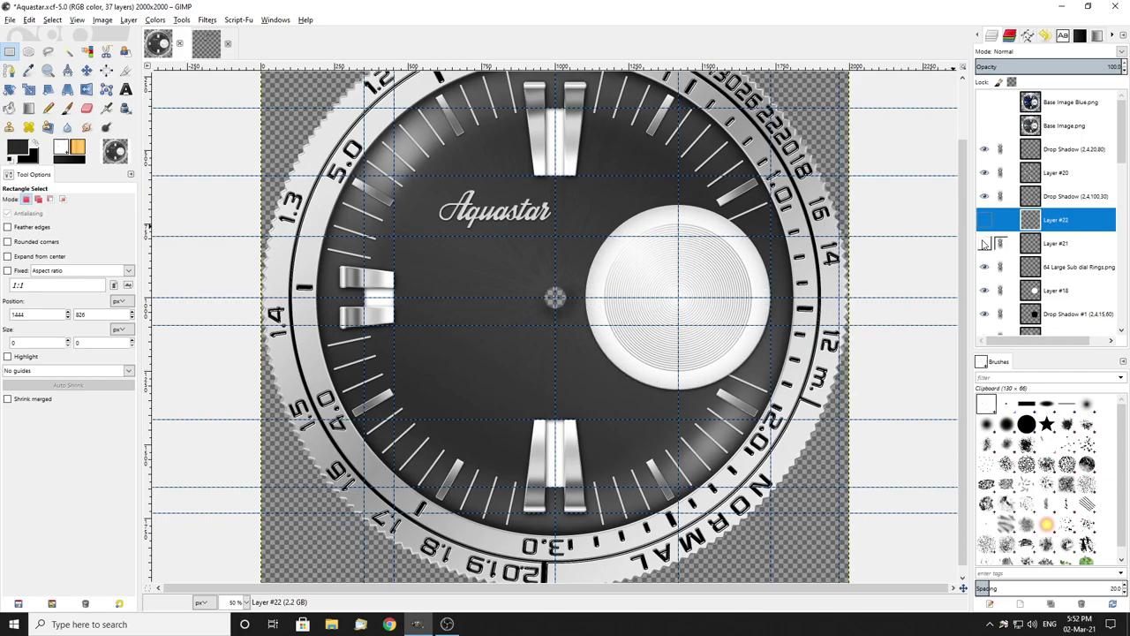
left_click(984, 221)
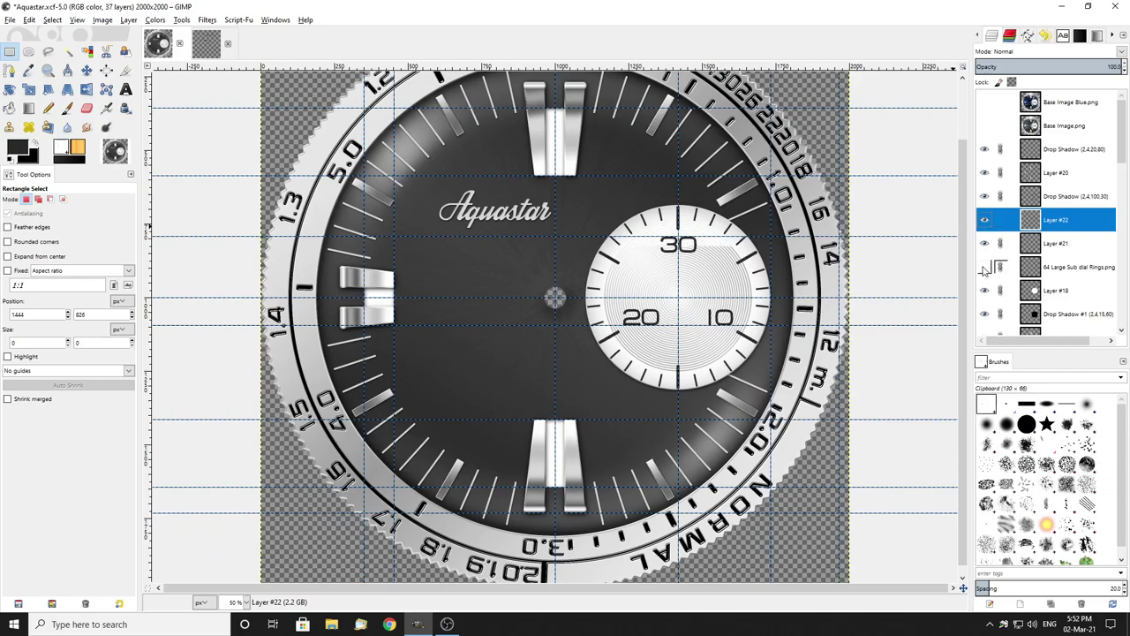
Step: Show Base Image Blue.png to examine the reference sub-dial's numerals and rings, and hide it again
left_click(985, 102)
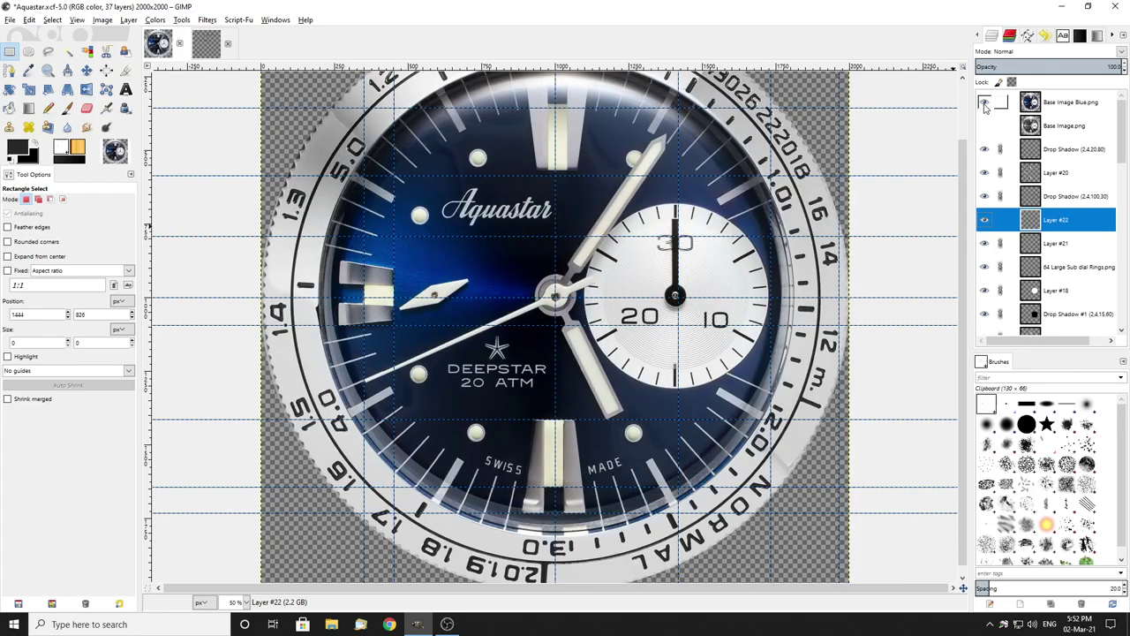
scroll(704, 281, "up", 3)
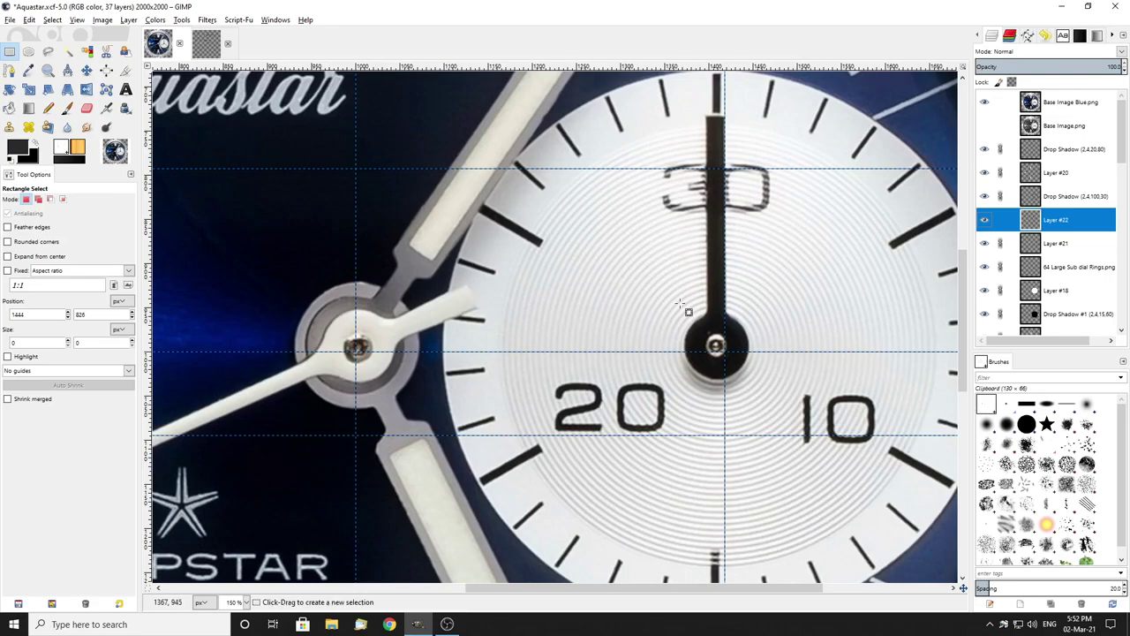
scroll(684, 309, "down", 3)
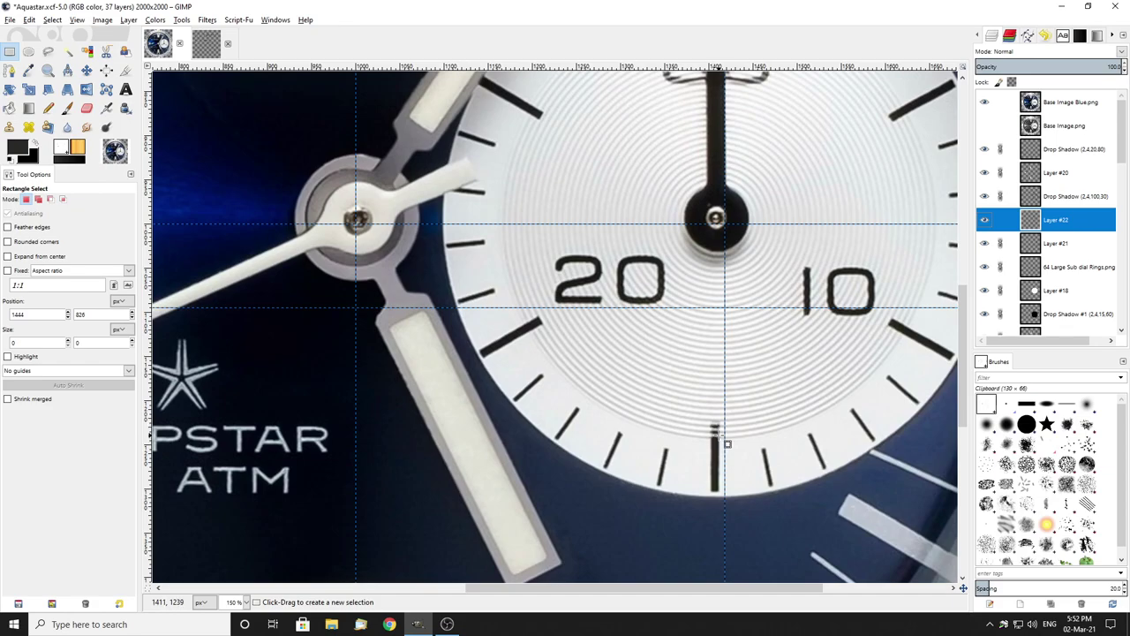
scroll(640, 345, "down", 2)
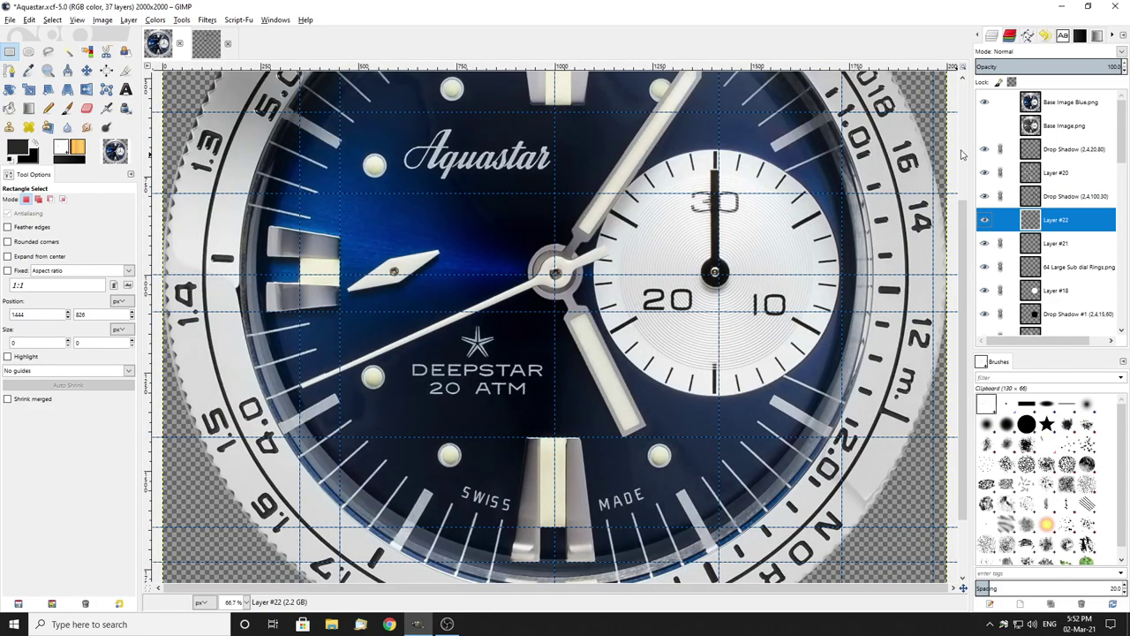
left_click(986, 103)
Step: Toggle the 64 Large Sub dial Rings.png layer's visibility to identify it, and move the layer directly above Layer #22
scroll(768, 232, "up", 1)
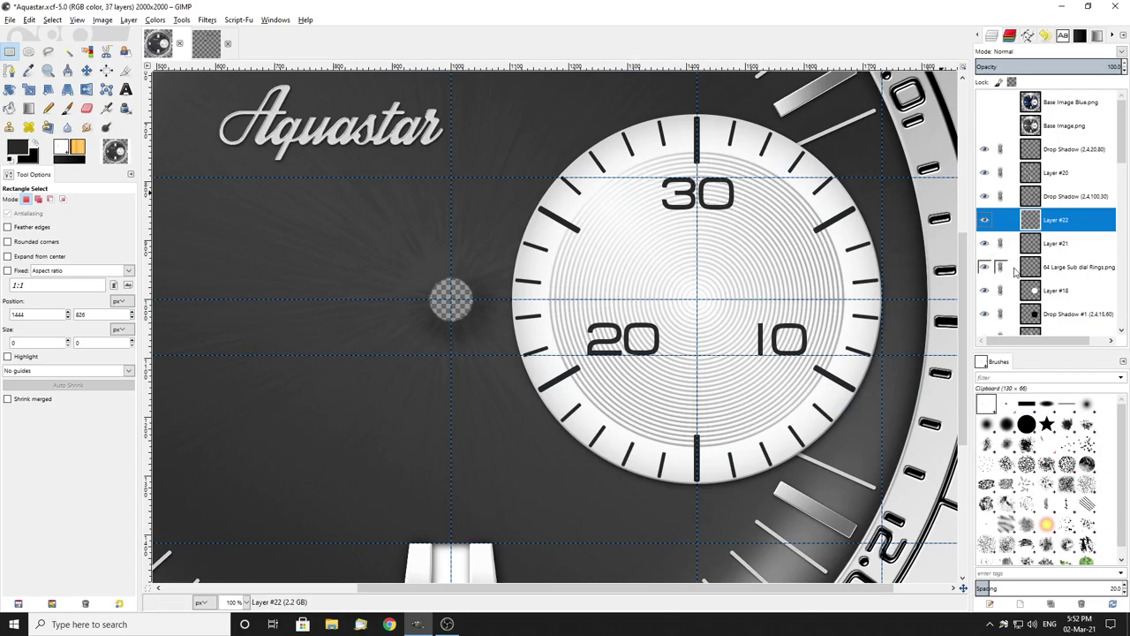
left_click(986, 267)
left_click(985, 268)
left_click_drag(1062, 273, 1055, 216)
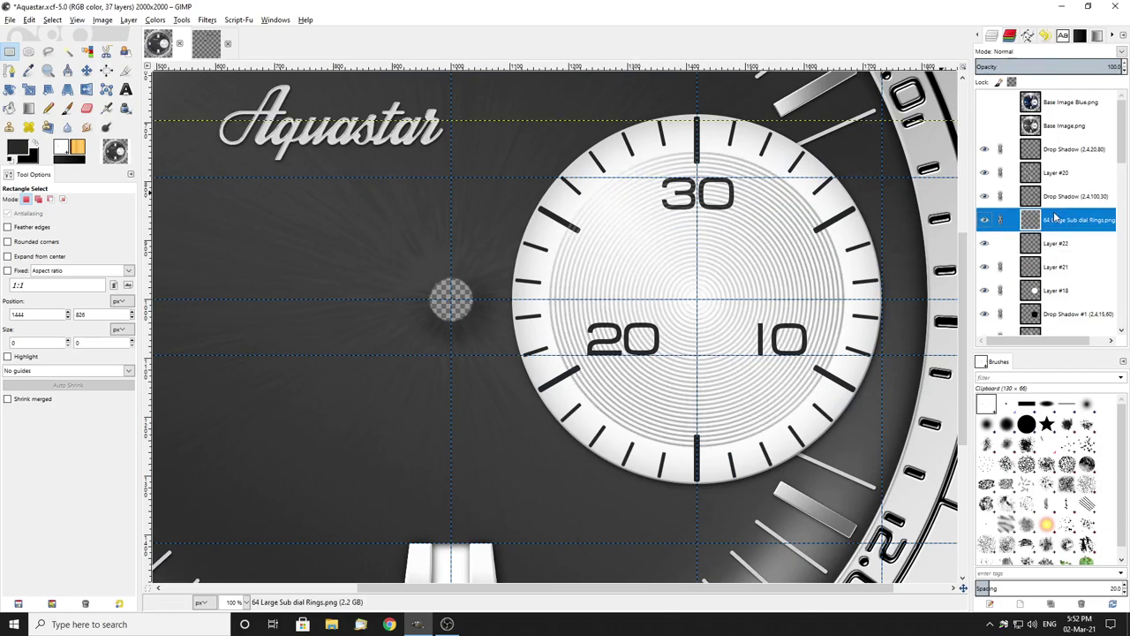
Step: Toggle the 64 Large Sub dial Rings.png layer's visibility and examine how its rings cross the 30 and 20 numerals and the long dial markers
left_click(984, 219)
left_click(985, 219)
key("2")
scroll(681, 194, "up", 3)
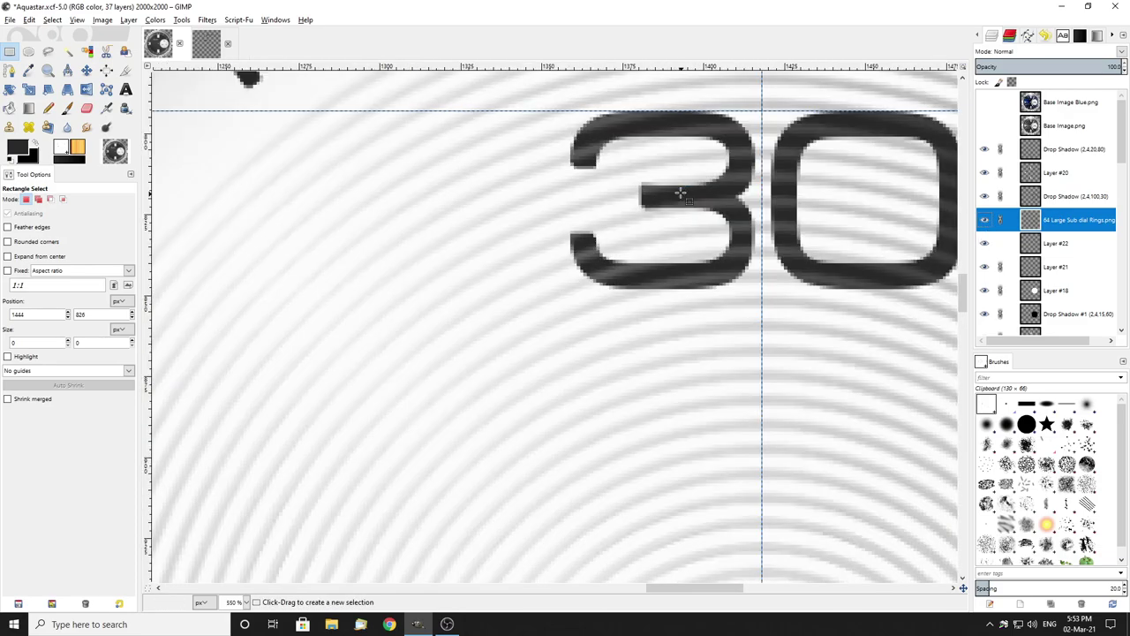
scroll(618, 165, "down", 3)
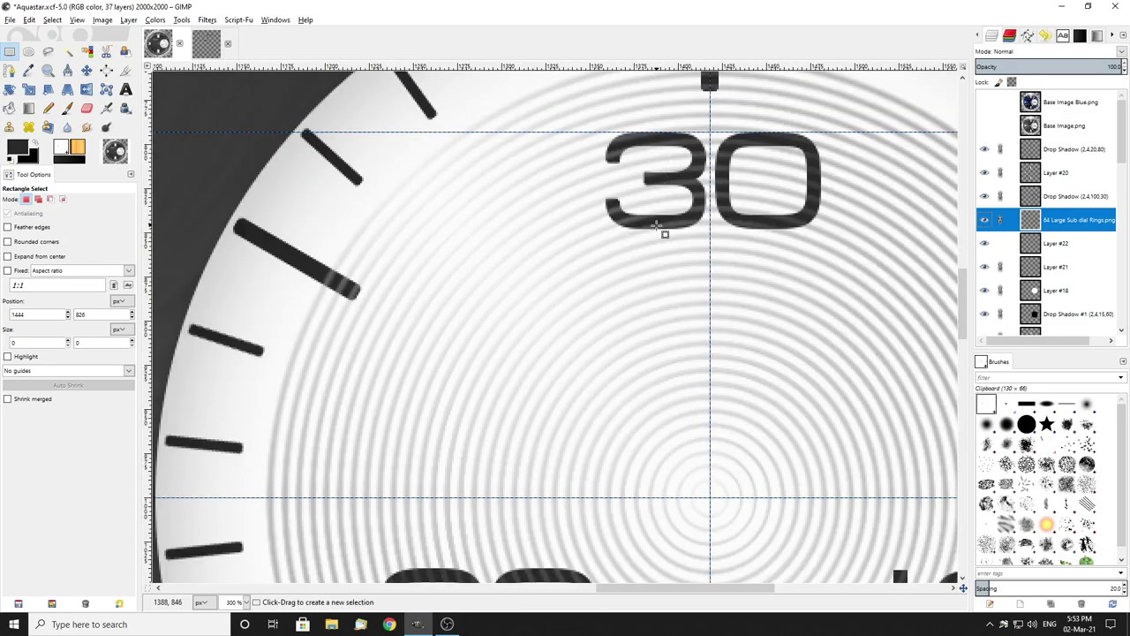
scroll(697, 196, "up", 3)
scroll(759, 265, "down", 2)
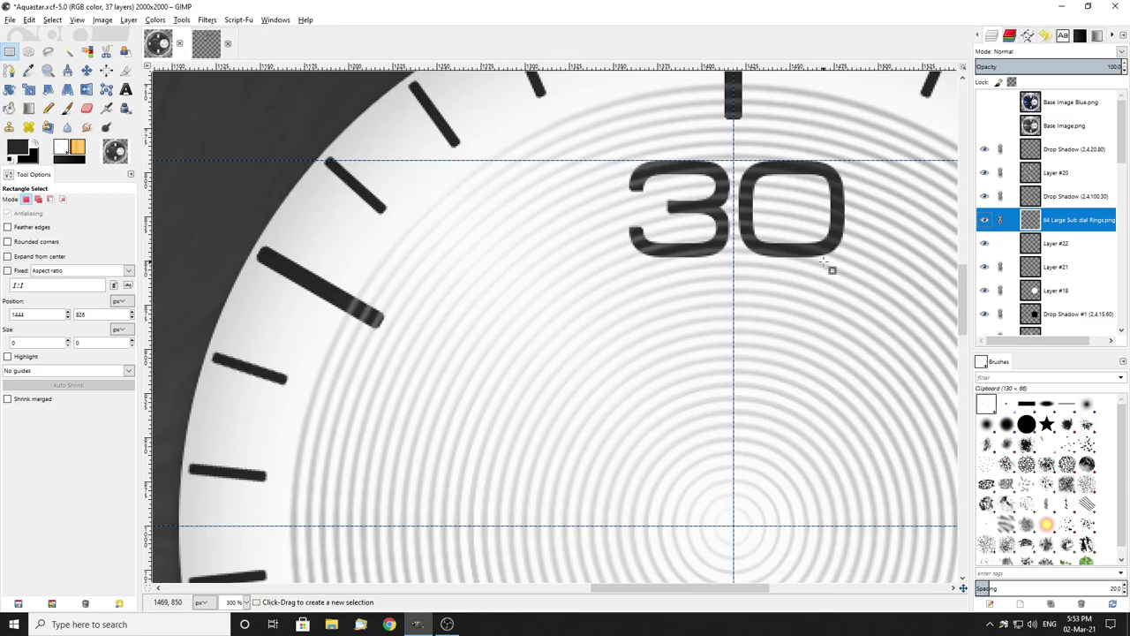
scroll(647, 270, "down", 5)
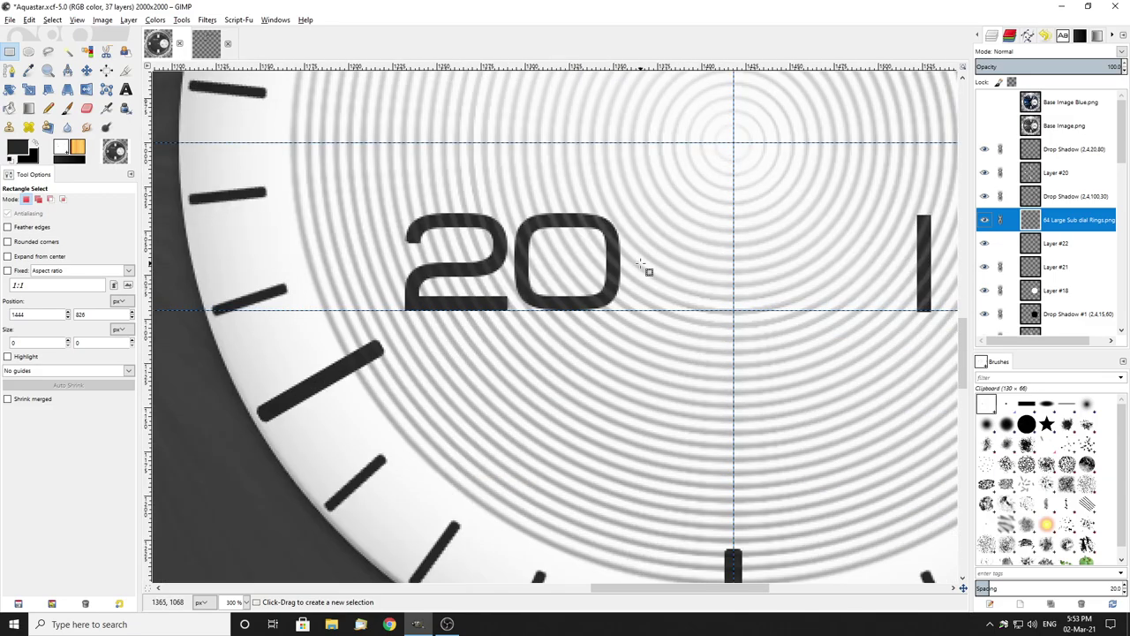
scroll(364, 378, "up", 3)
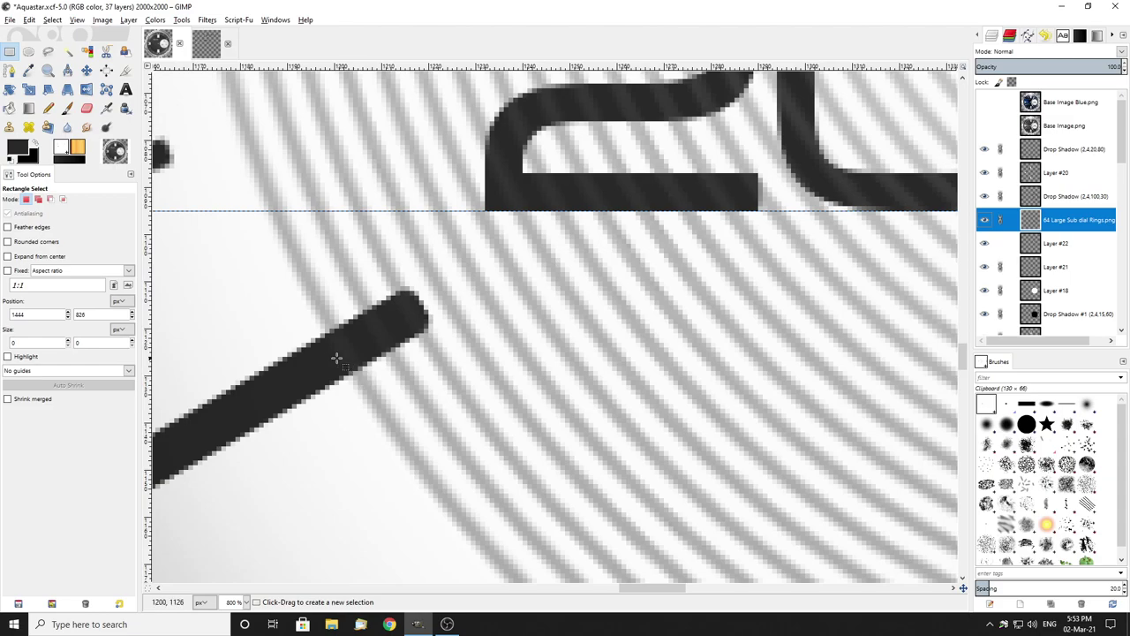
scroll(531, 300, "down", 3)
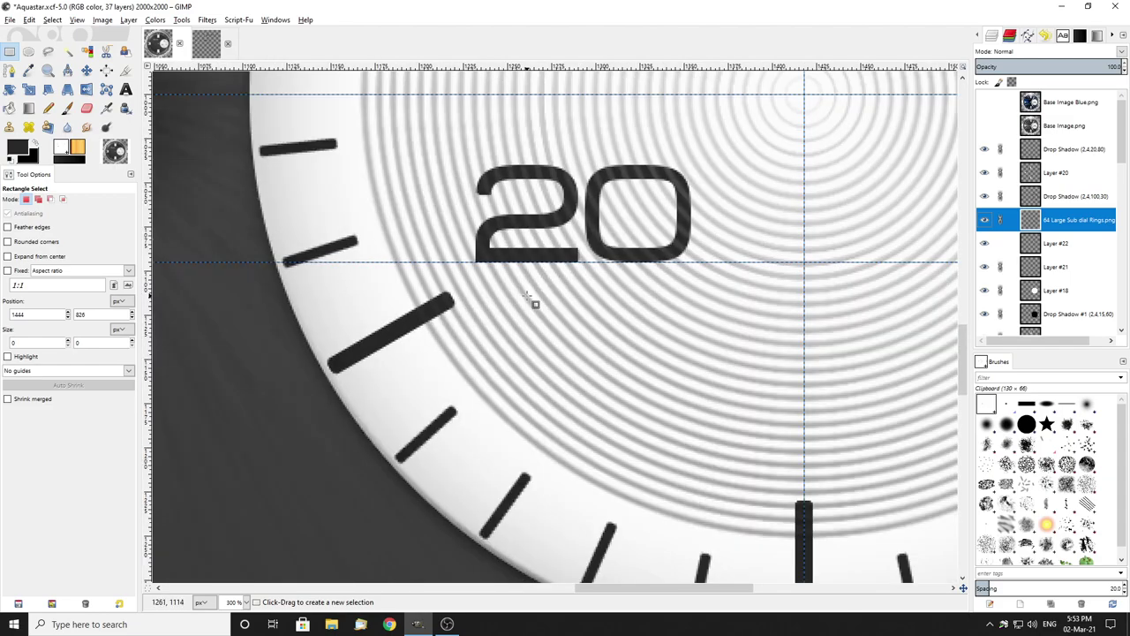
Step: Move the 64 Large Sub dial Rings.png layer directly below Layer #21, and toggle its and Layer #22's visibility to check the stacking
key("shift+Page_Down")
key("shift+Page_Down")
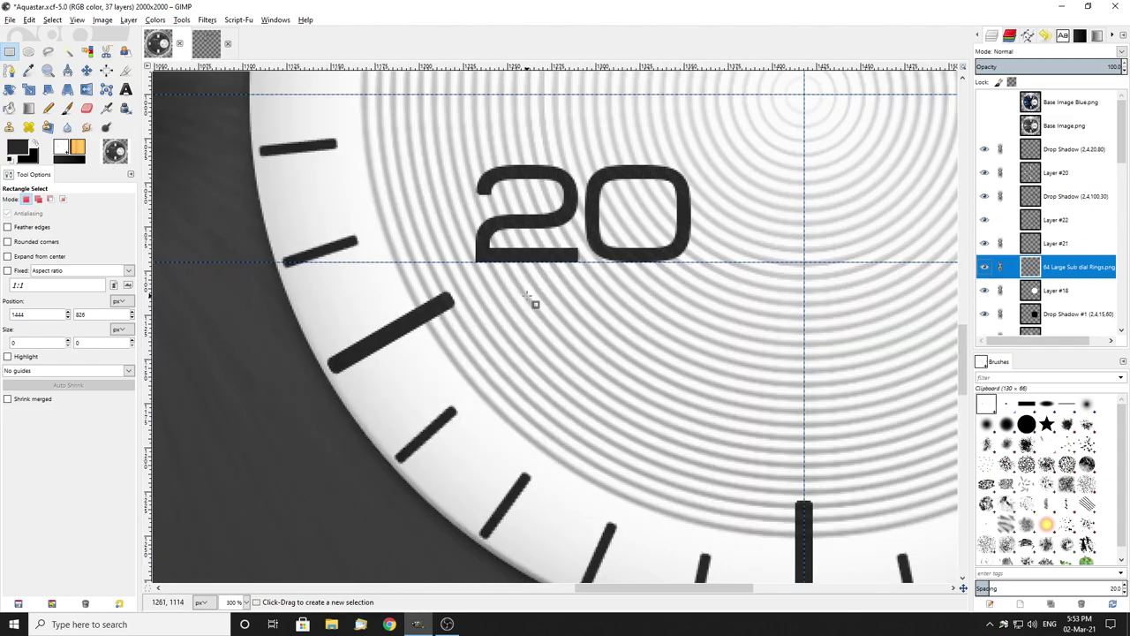
left_click(982, 267)
left_click(983, 267)
left_click(986, 220)
left_click(985, 220)
key("1")
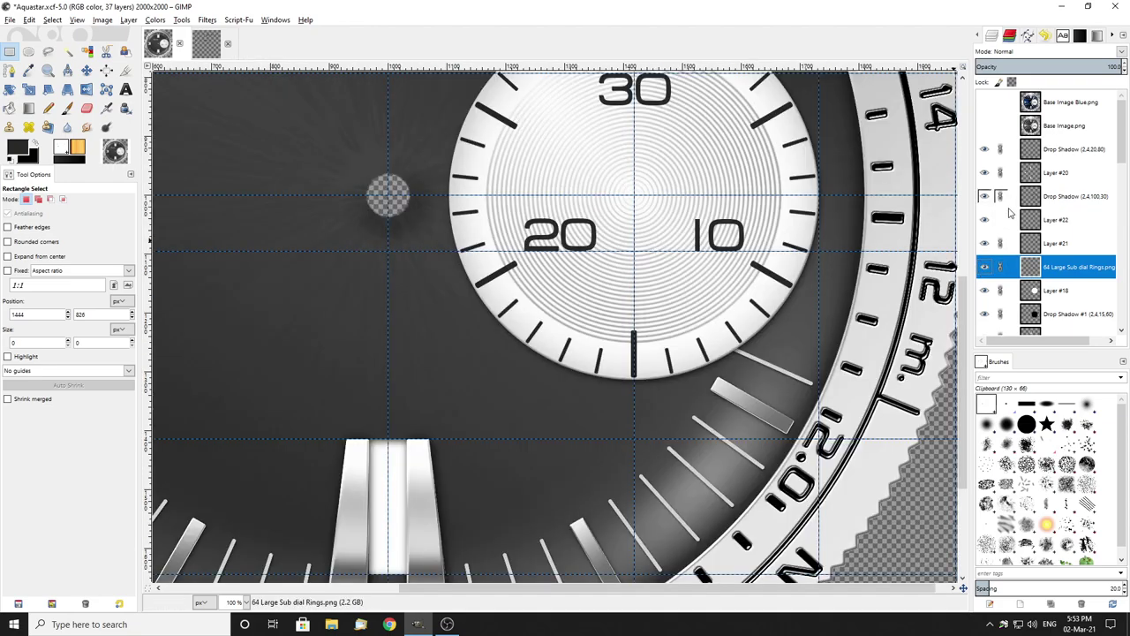
Step: Show the Base Image.png reference and compare its dial and sub-dial centre with the recreated watch face
left_click(984, 125)
scroll(812, 328, "left", 5)
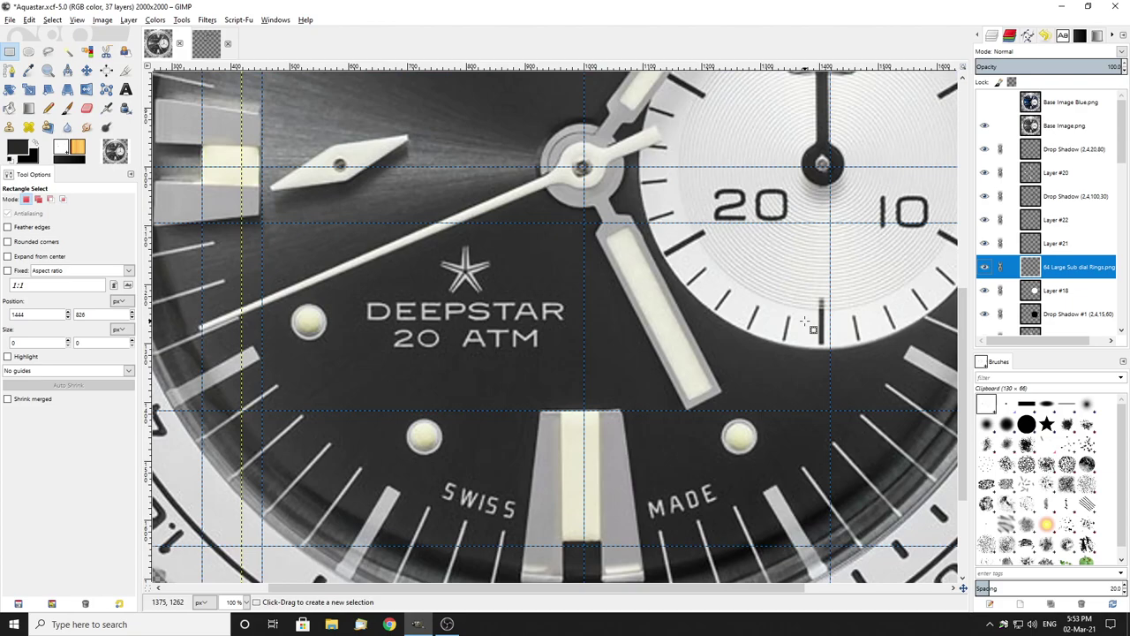
key("minus")
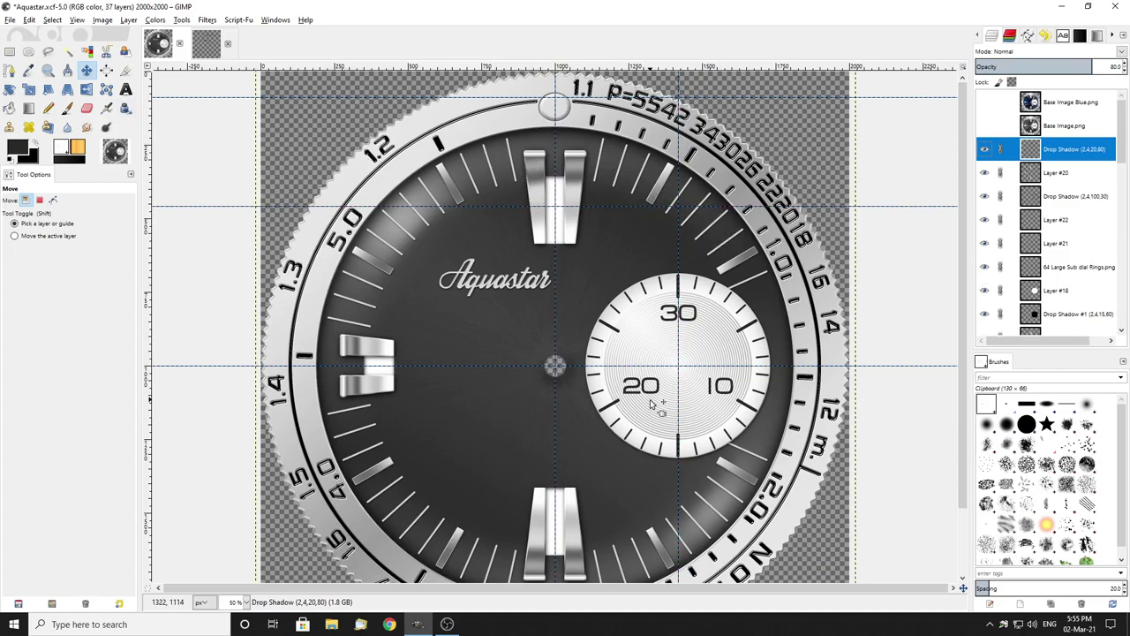
scroll(645, 374, "up", 3)
scroll(686, 378, "up", 2)
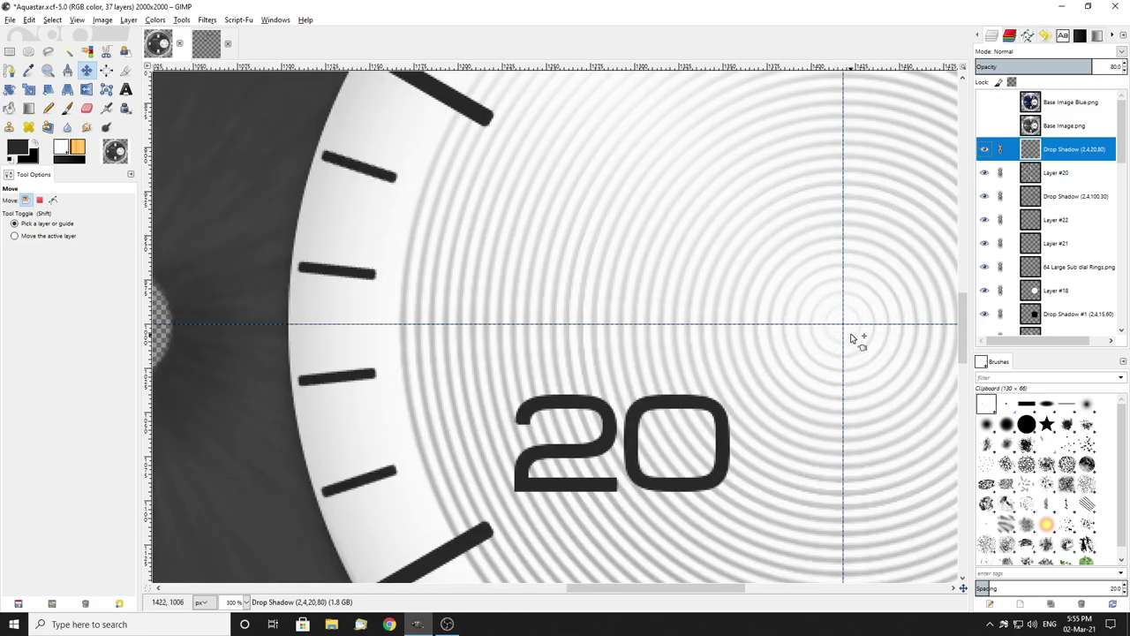
scroll(539, 344, "down", 2)
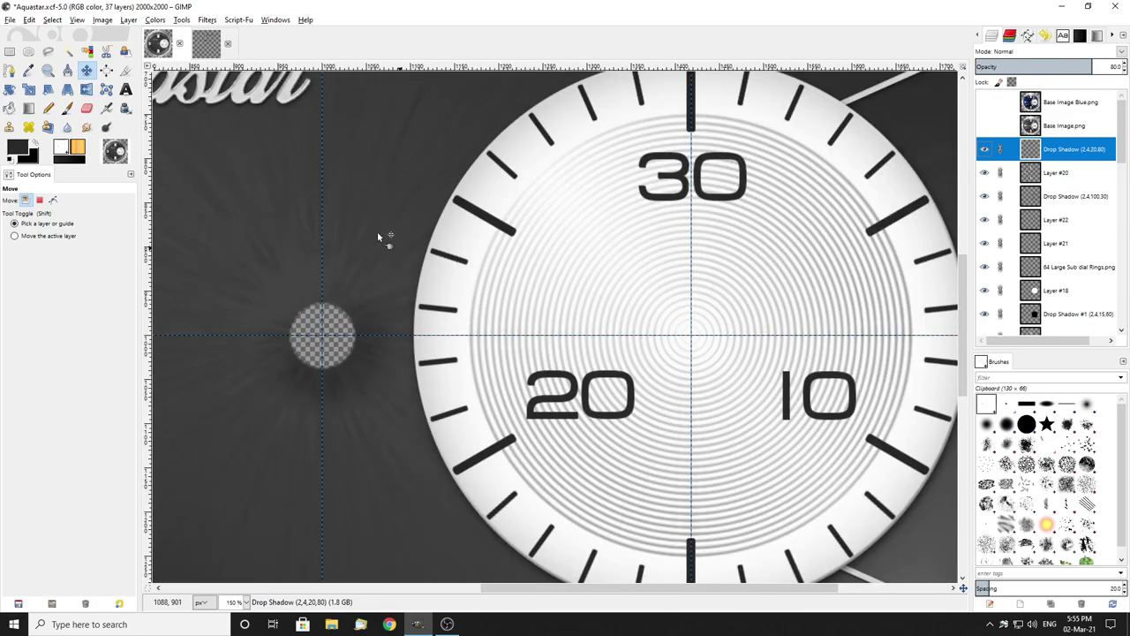
Step: Toggle the visibility of Layer #21, the rings layer and Layer #22 to identify the numerals layer, and make Layer #22 active
key("r")
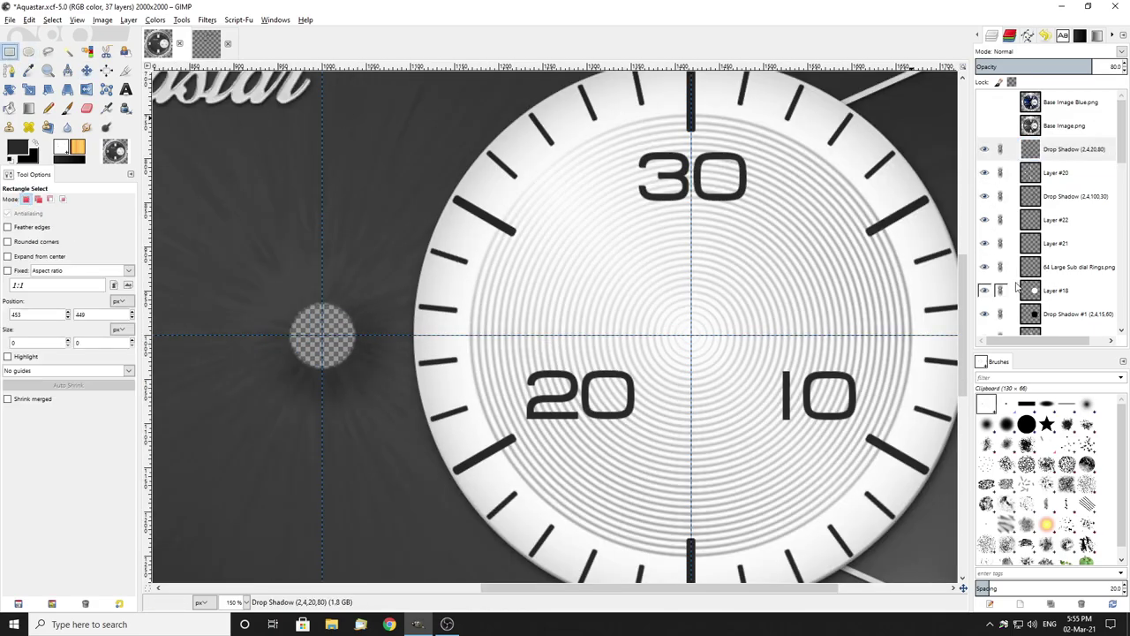
left_click(990, 247)
left_click(989, 246)
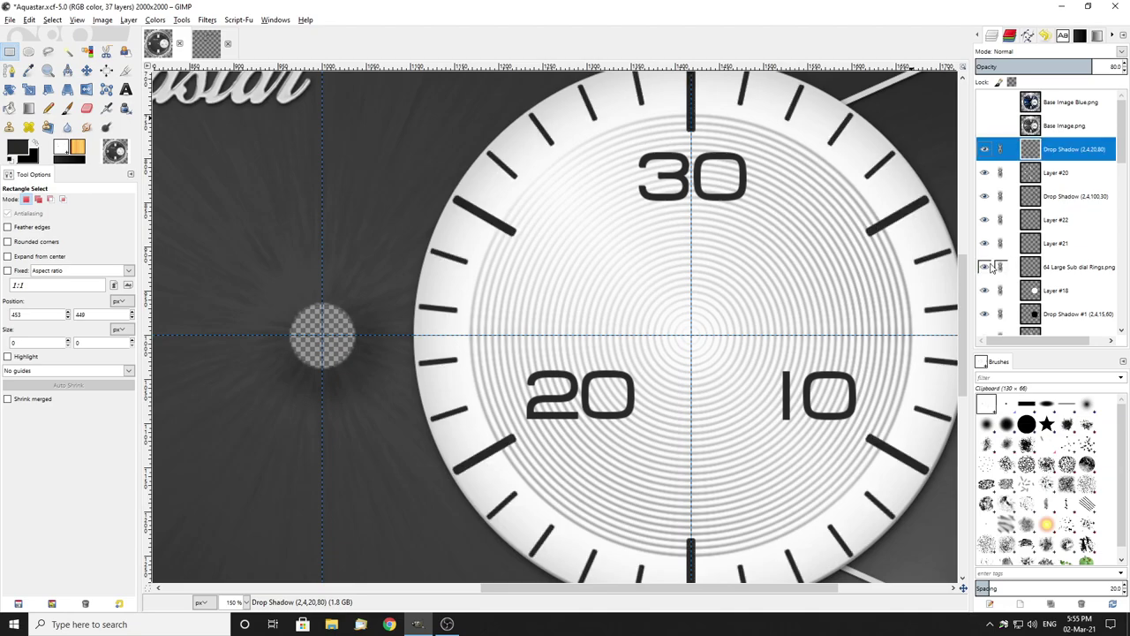
left_click(991, 266)
left_click(991, 267)
left_click(986, 220)
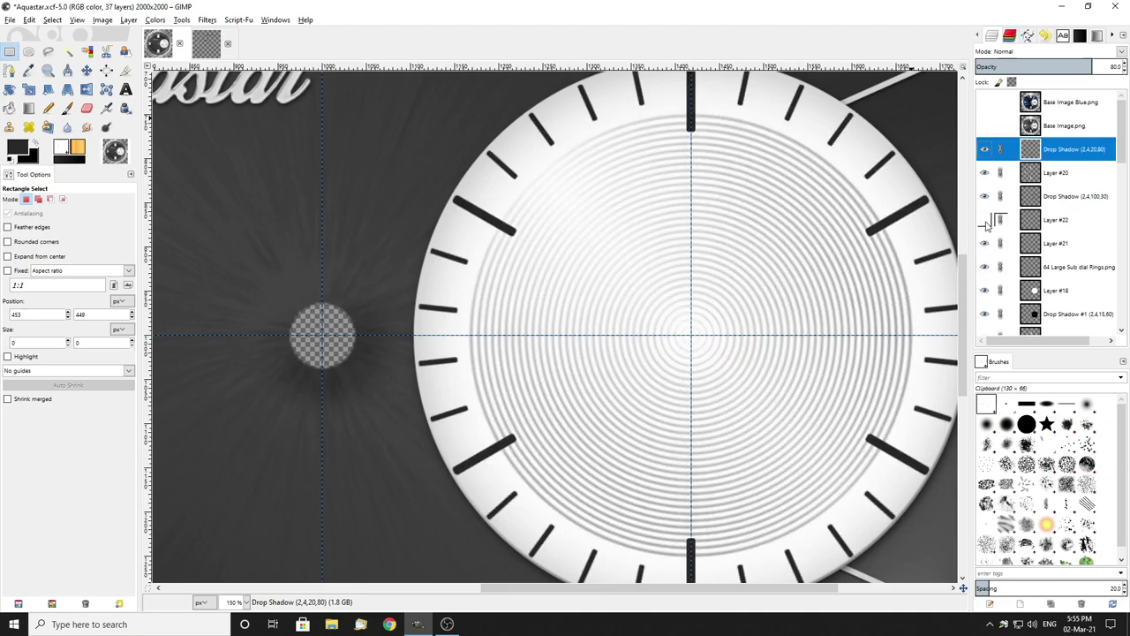
left_click(985, 220)
left_click(1076, 223)
Step: Select a 6 × 6 px square centred on the sub-dial's guide crossing, fill it with the dark foreground colour on Layer #22, and deselect it
scroll(713, 359, "up", 8)
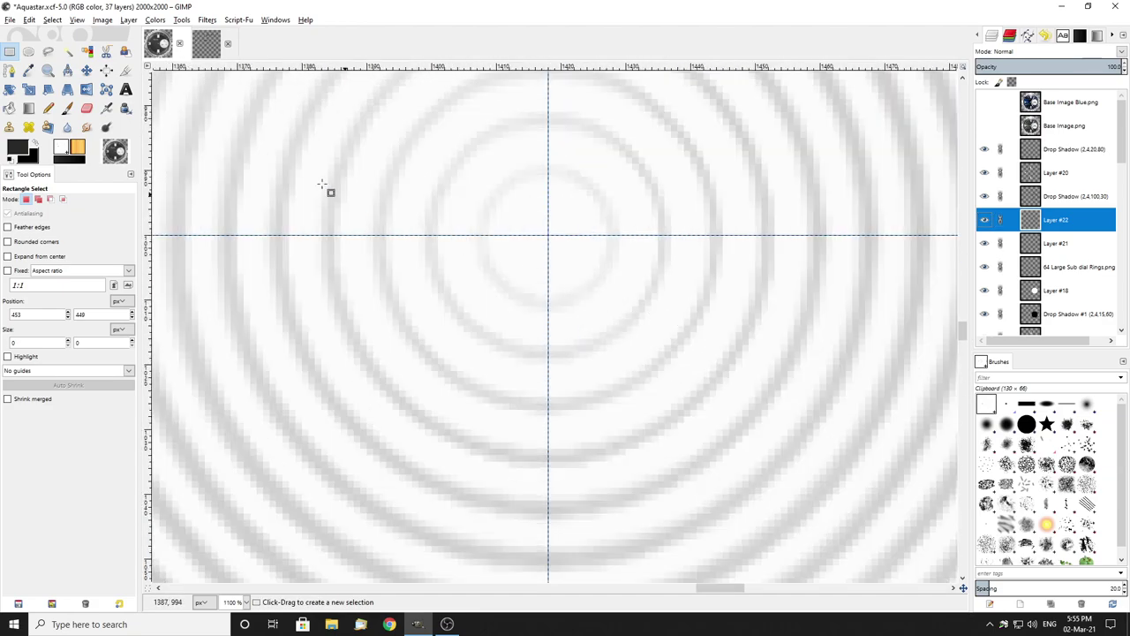
scroll(481, 186, "up", 3)
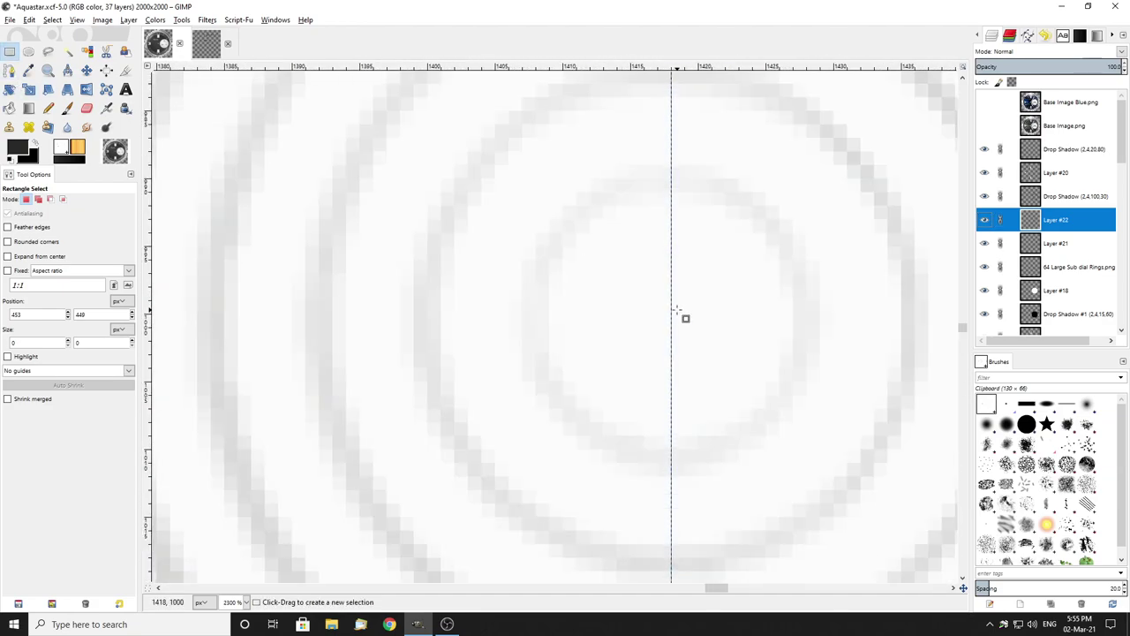
scroll(669, 320, "down", 2)
left_click_drag(668, 320, 621, 310)
scroll(686, 330, "up", 2)
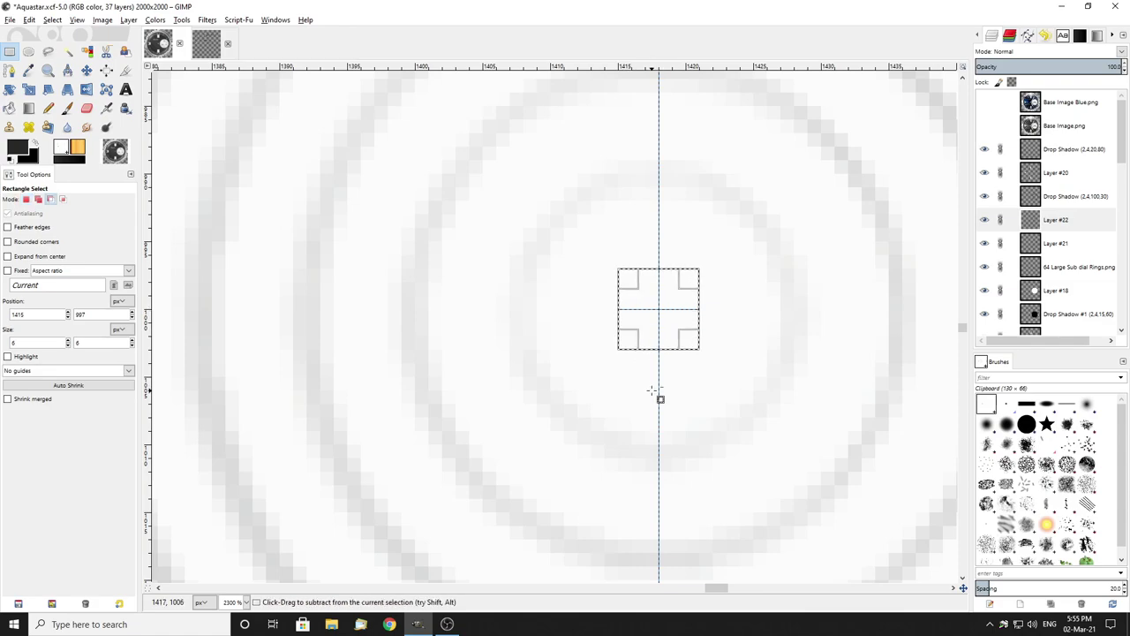
key("ctrl+comma")
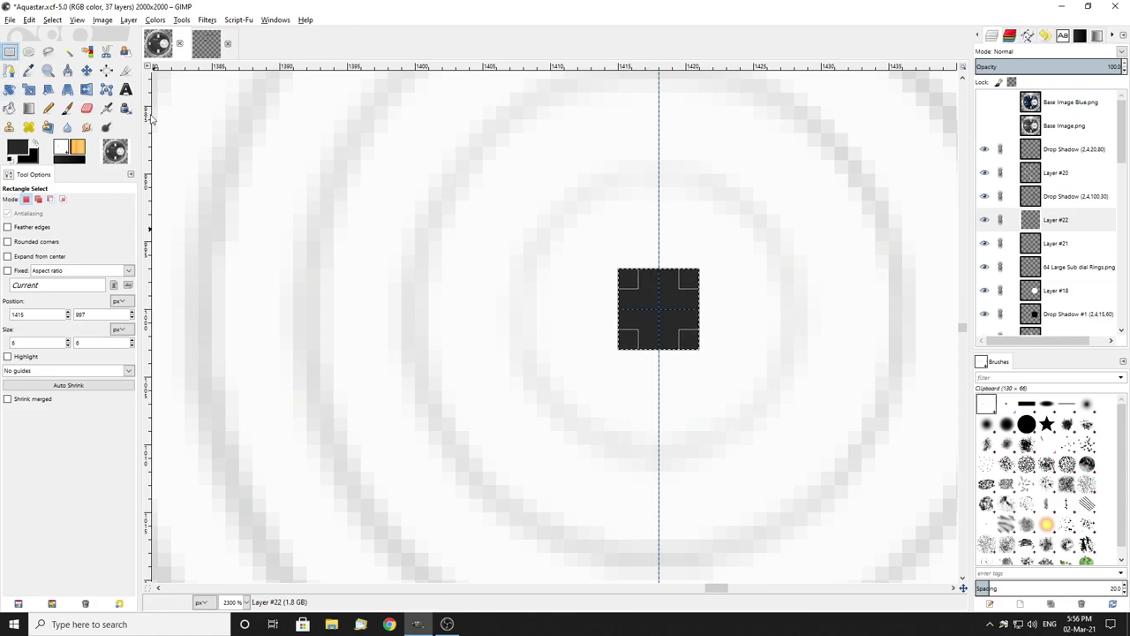
left_click(345, 192)
Step: Toggle Layer #22's visibility and examine the dark centre mark on the sub-dial, up close and against the whole watch face
left_click(995, 221)
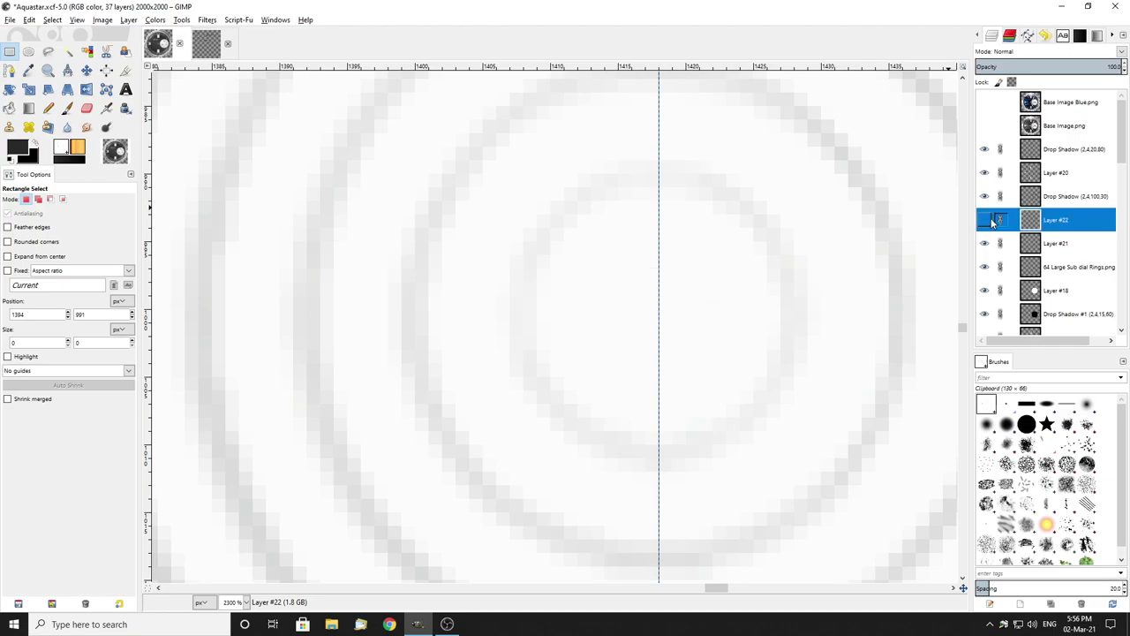
scroll(669, 276, "down", 5)
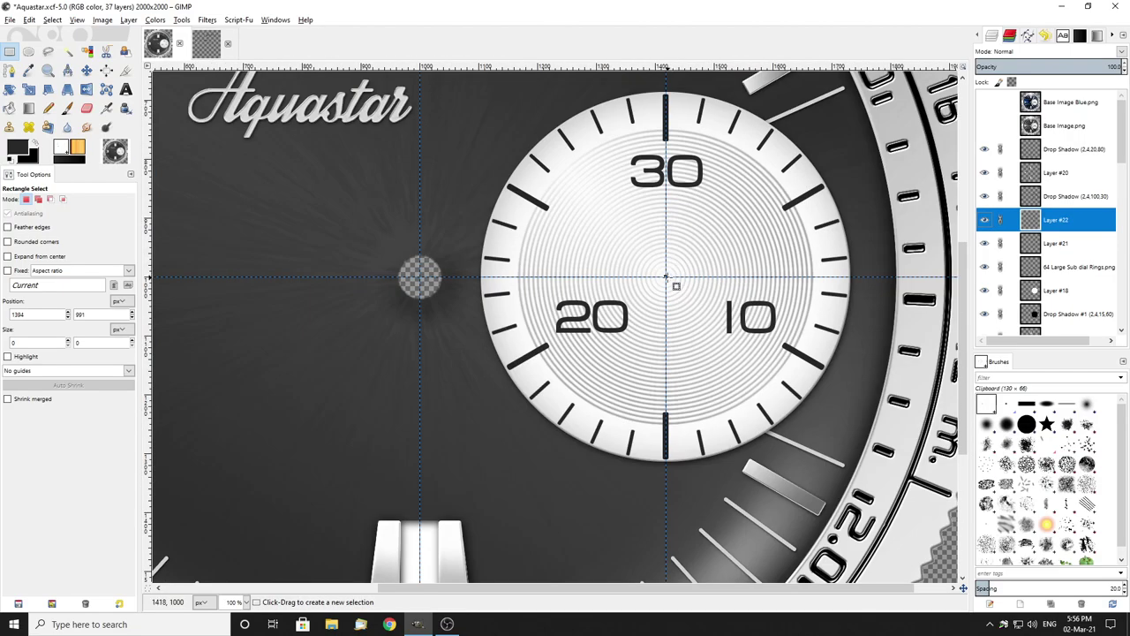
scroll(667, 278, "down", 2)
scroll(725, 287, "down", 1)
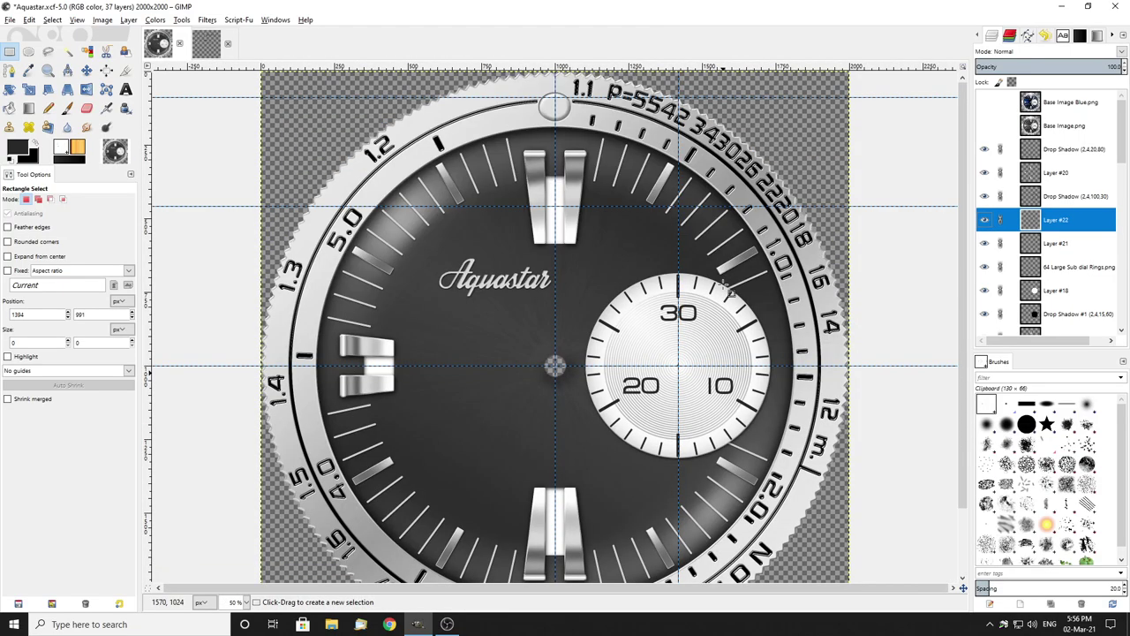
scroll(722, 285, "down", 3)
scroll(722, 285, "up", 3)
key("1")
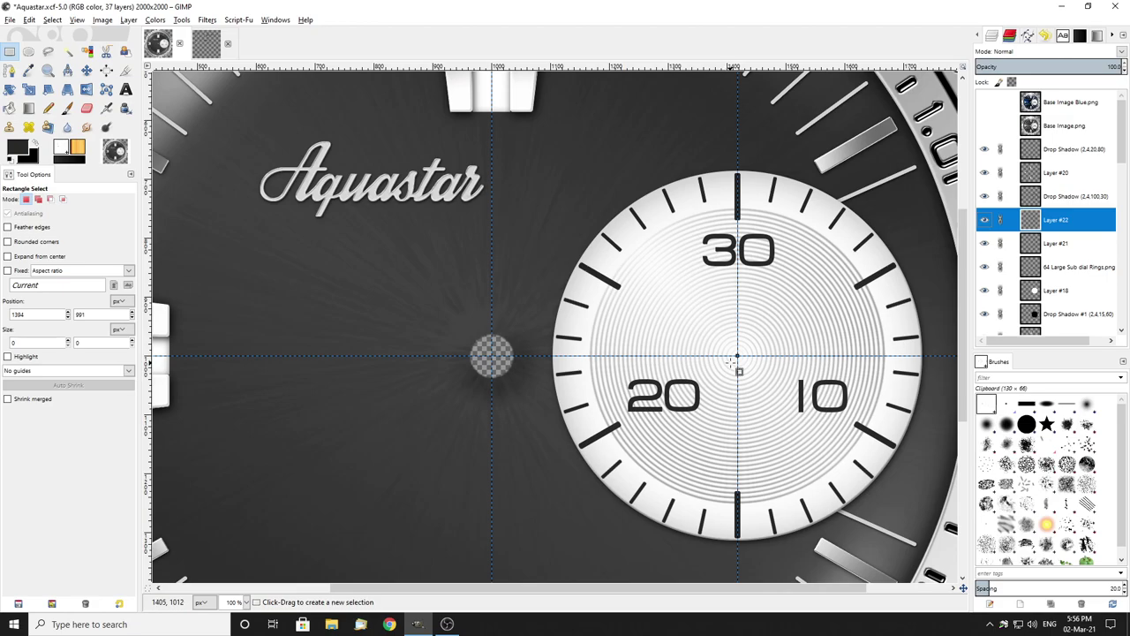
key("2")
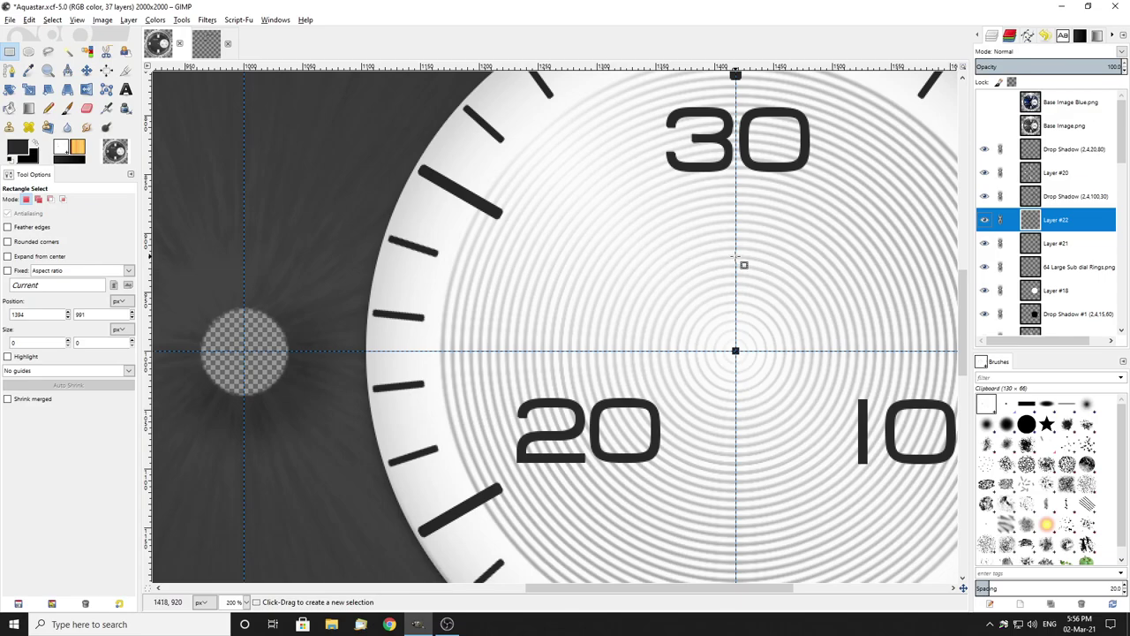
key("minus")
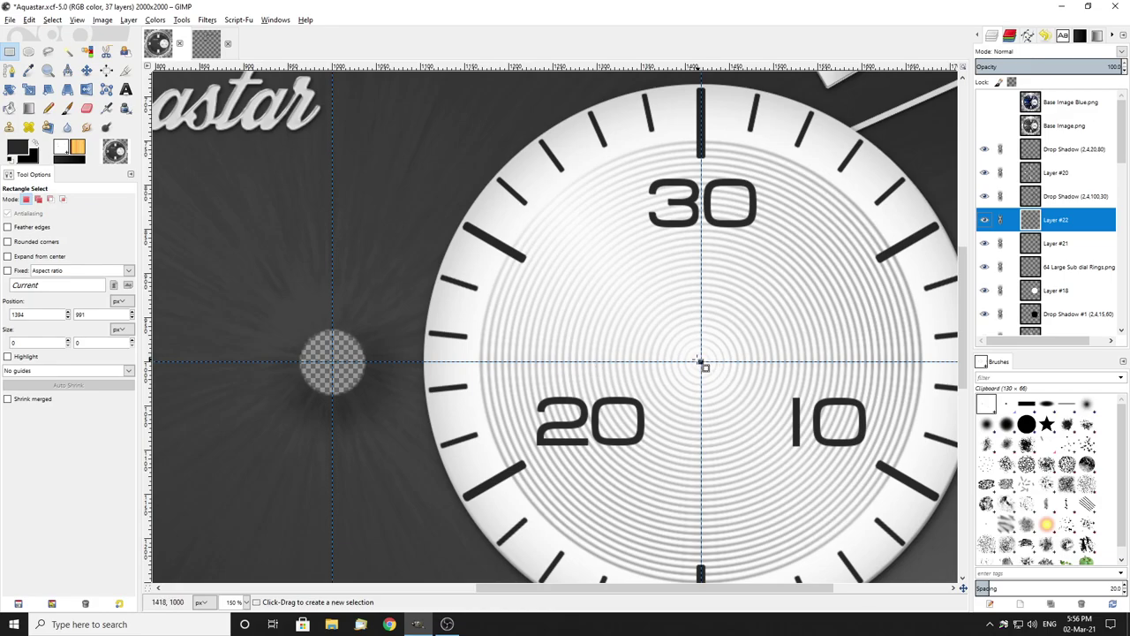
key("minus")
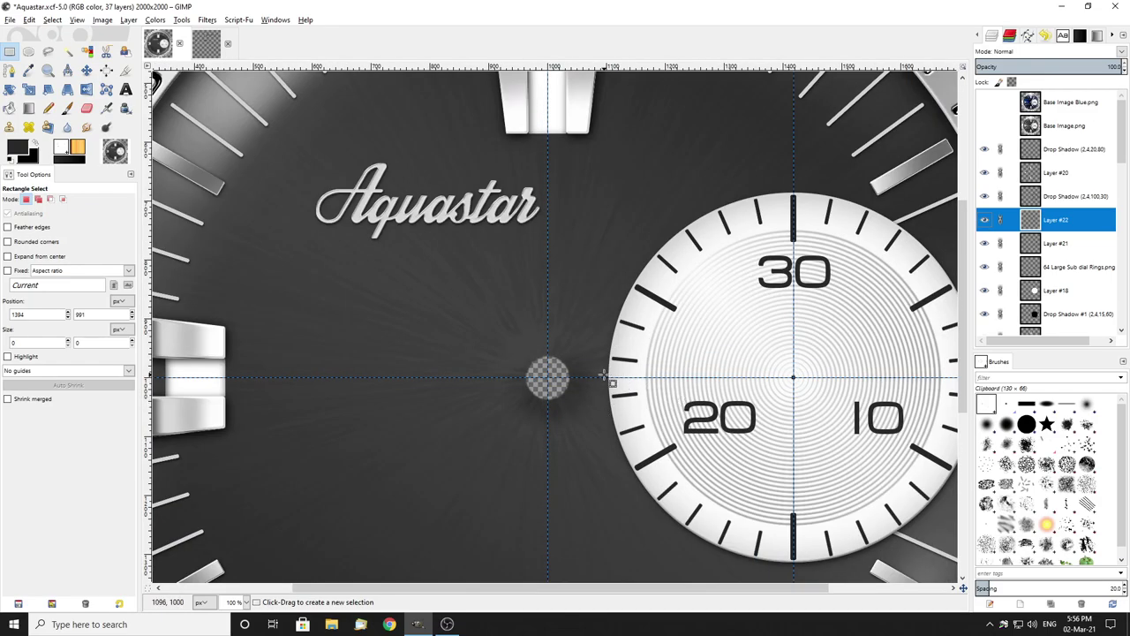
key("minus")
key("minus")
key("minus")
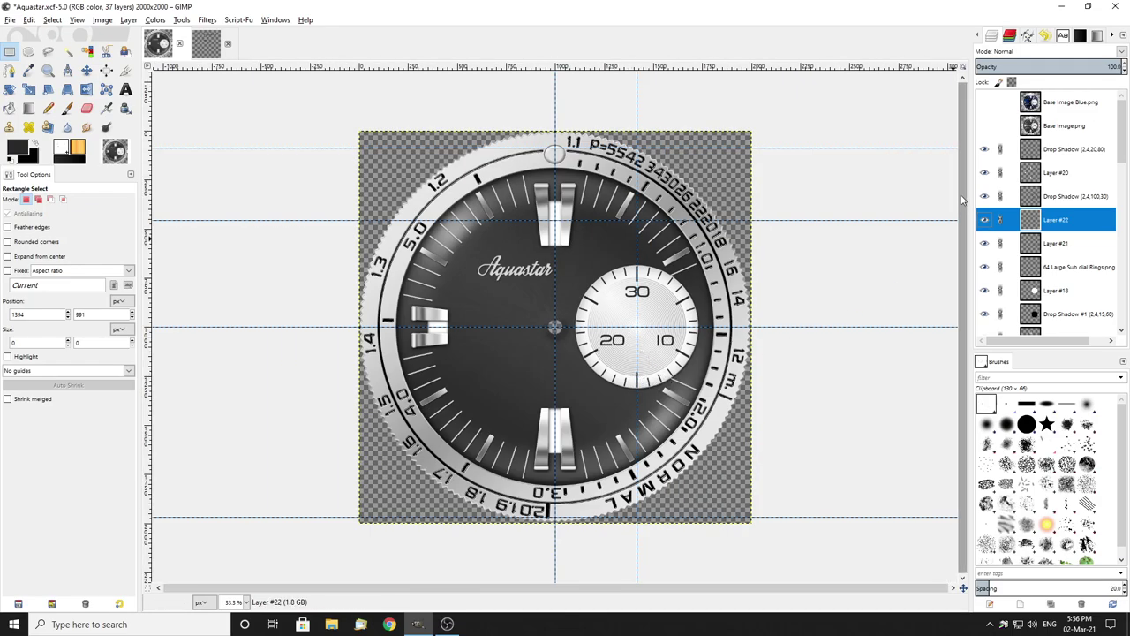
Step: Show Base Image Blue.png and measure the width and height of the round hour marker beside the Aquastar logo
left_click(985, 103)
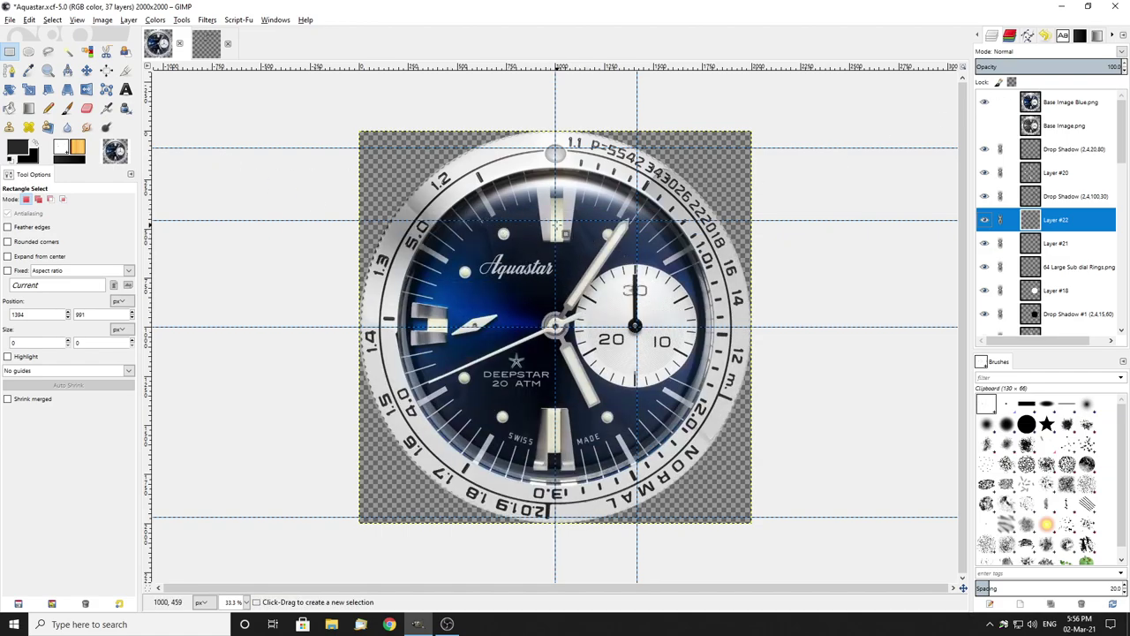
left_click(557, 221)
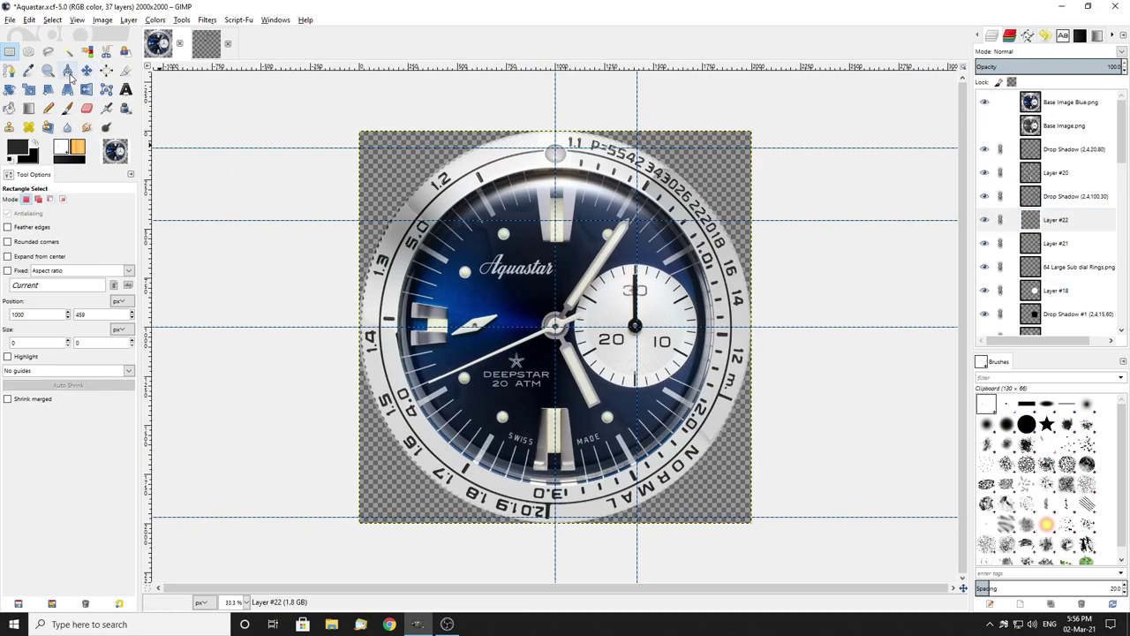
key("shift+m")
scroll(463, 272, "up", 5)
scroll(454, 250, "up", 6)
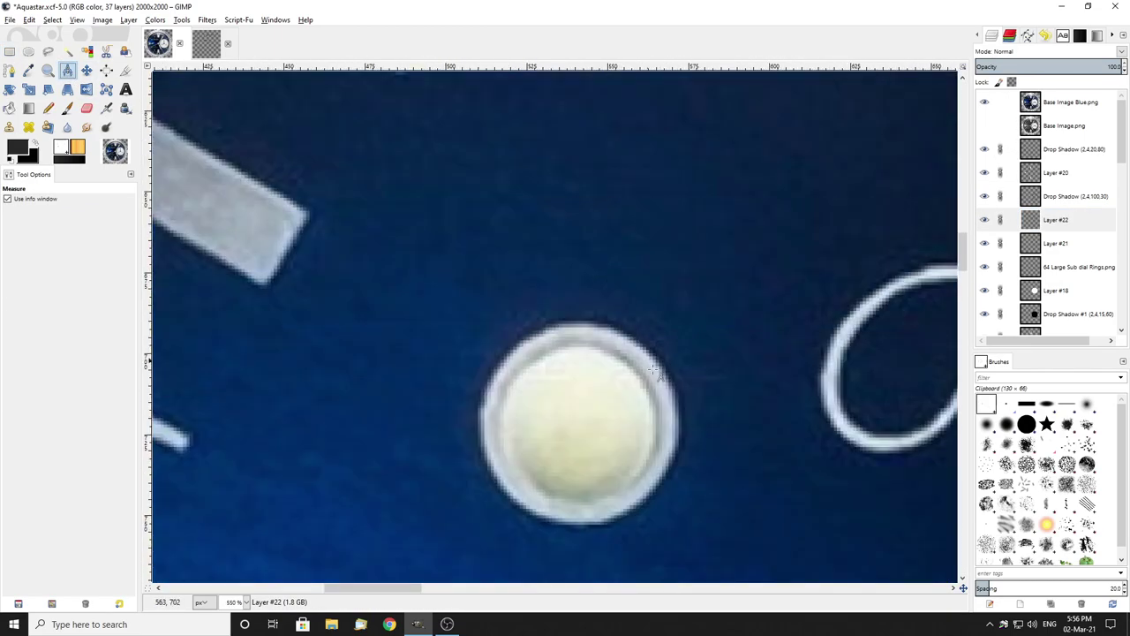
left_click_drag(680, 430, 477, 429)
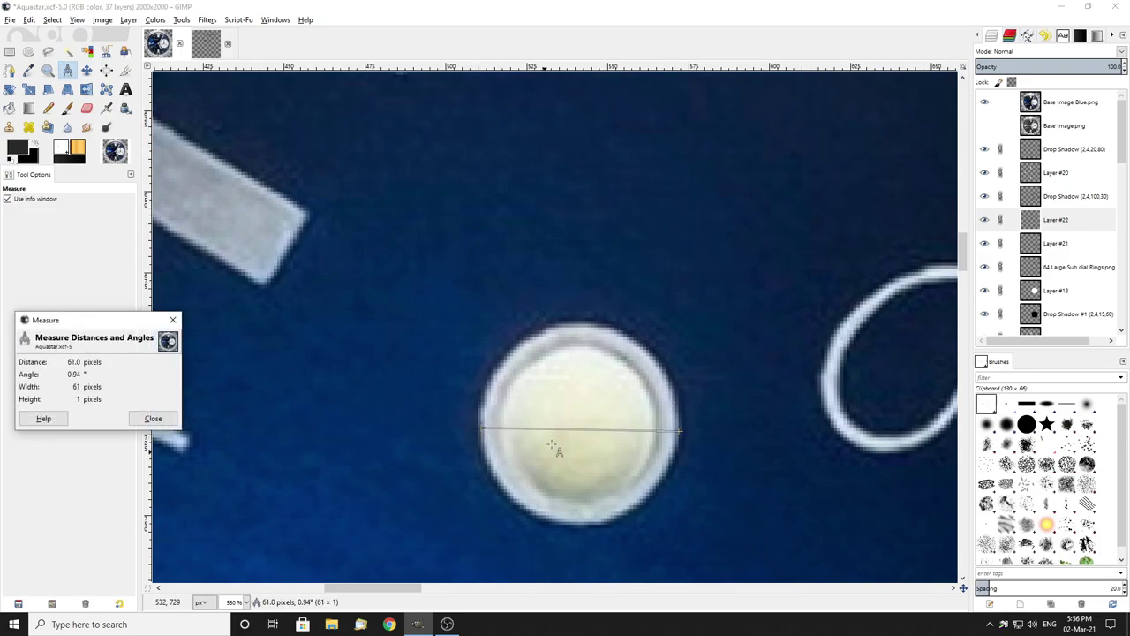
left_click_drag(579, 321, 577, 525)
Step: Measure the width of the round hour marker beside the DEEPSTAR text
scroll(659, 454, "down", 5)
scroll(644, 447, "down", 4)
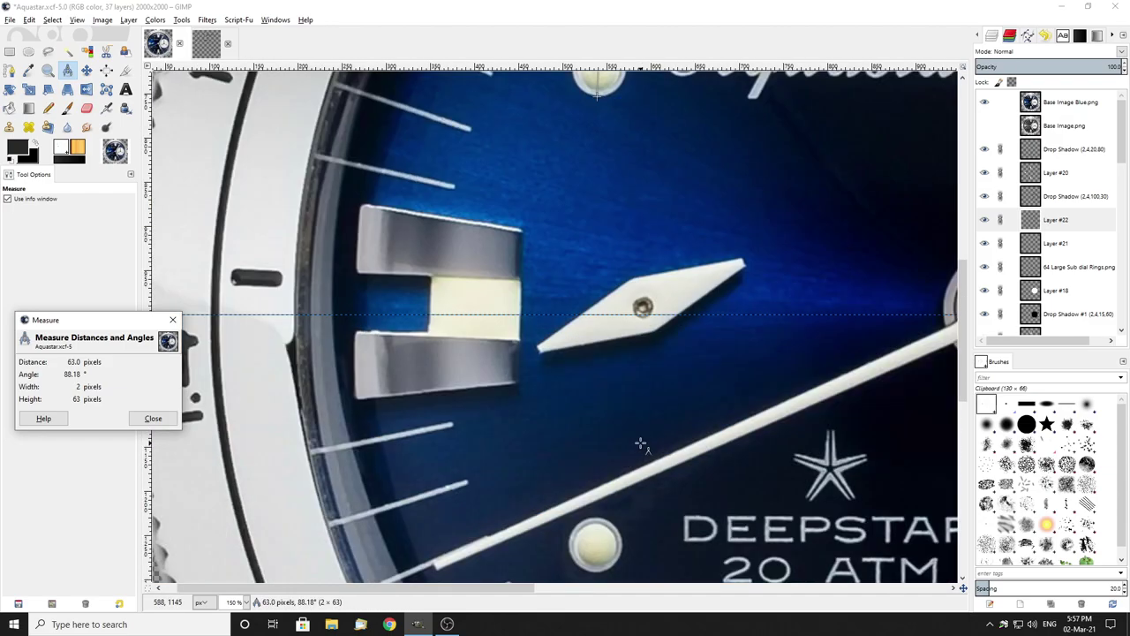
scroll(623, 478, "up", 1)
scroll(624, 477, "up", 6)
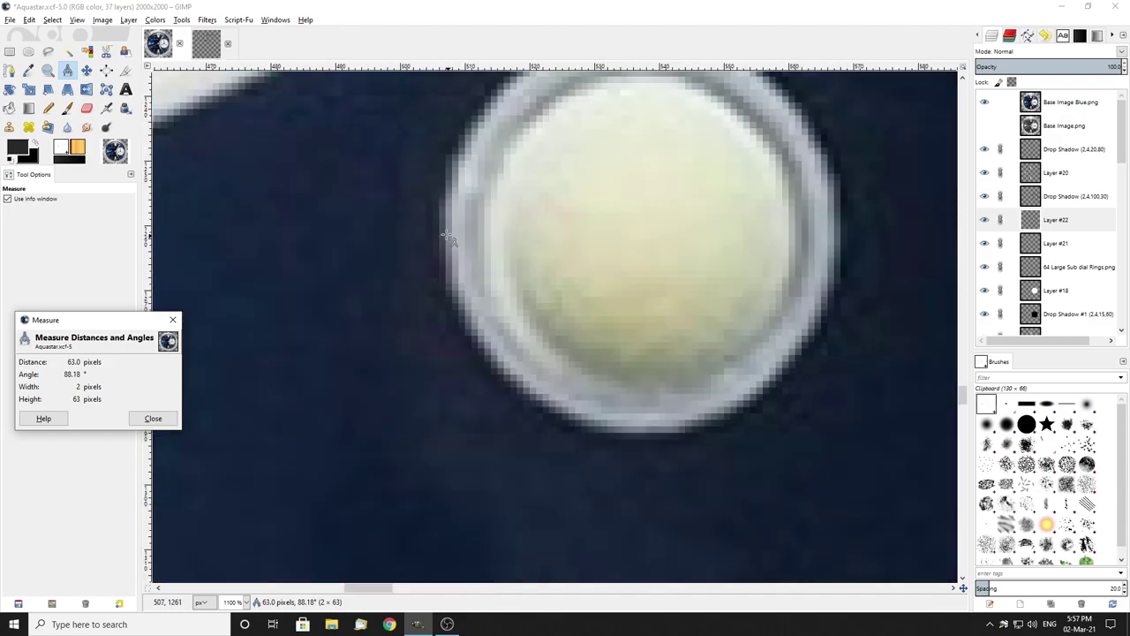
left_click_drag(438, 233, 848, 232)
Step: Hide Base Image Blue.png and select a 62 × 62 px circle centred on the guide crossing between the 12 o'clock markers
scroll(547, 332, "down", 4)
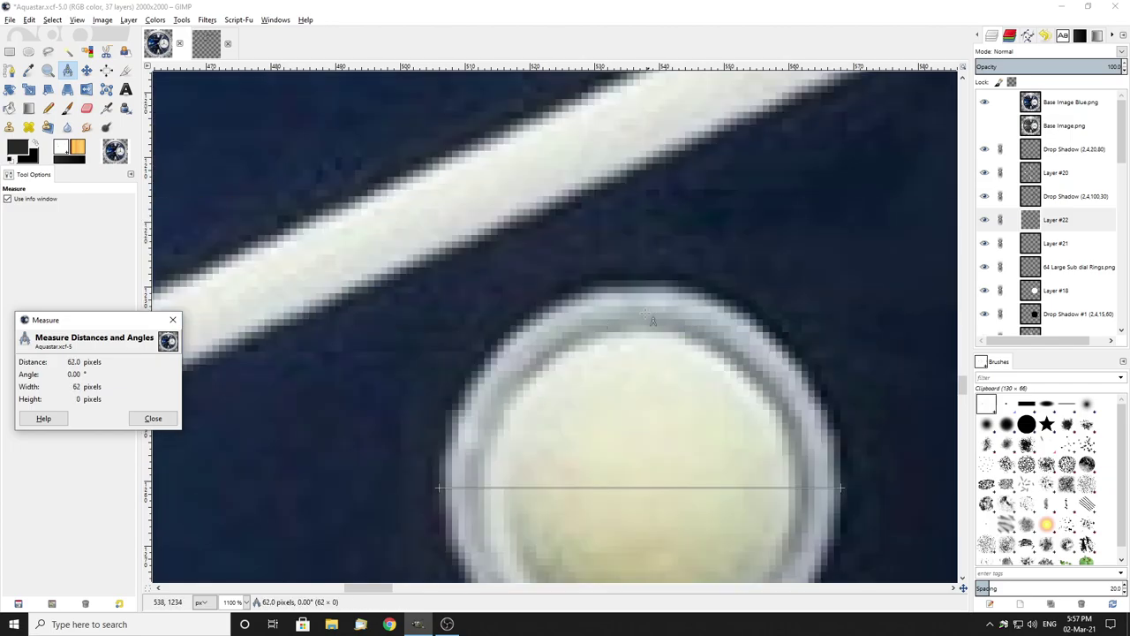
left_click(30, 52)
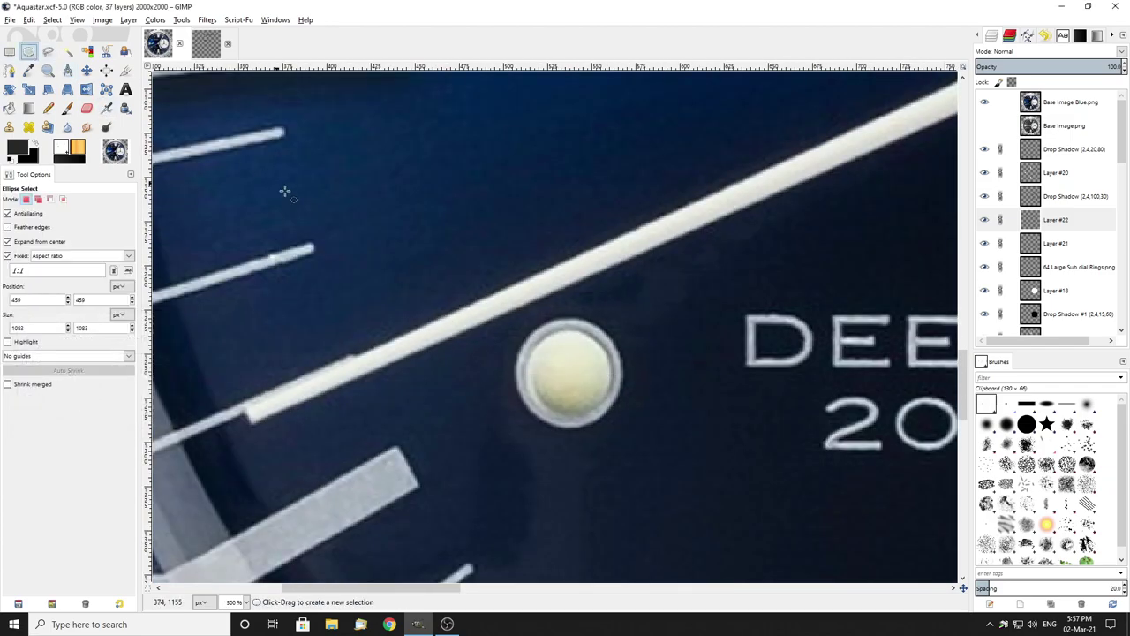
scroll(282, 189, "down", 2)
left_click(982, 102)
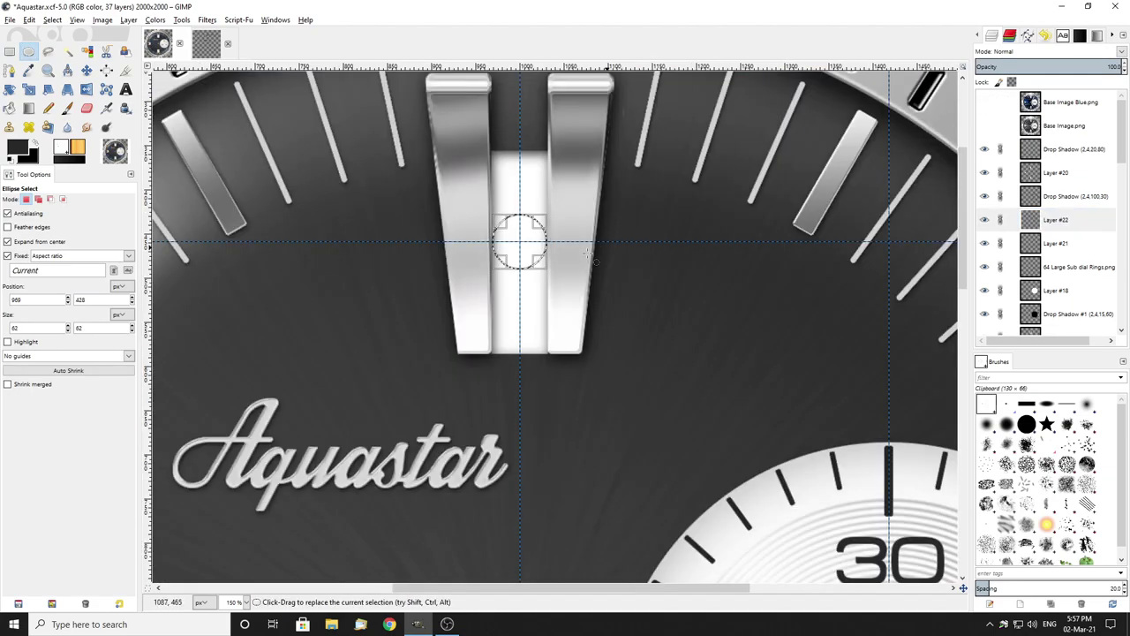
scroll(555, 284, "down", 2)
scroll(555, 285, "up", 5)
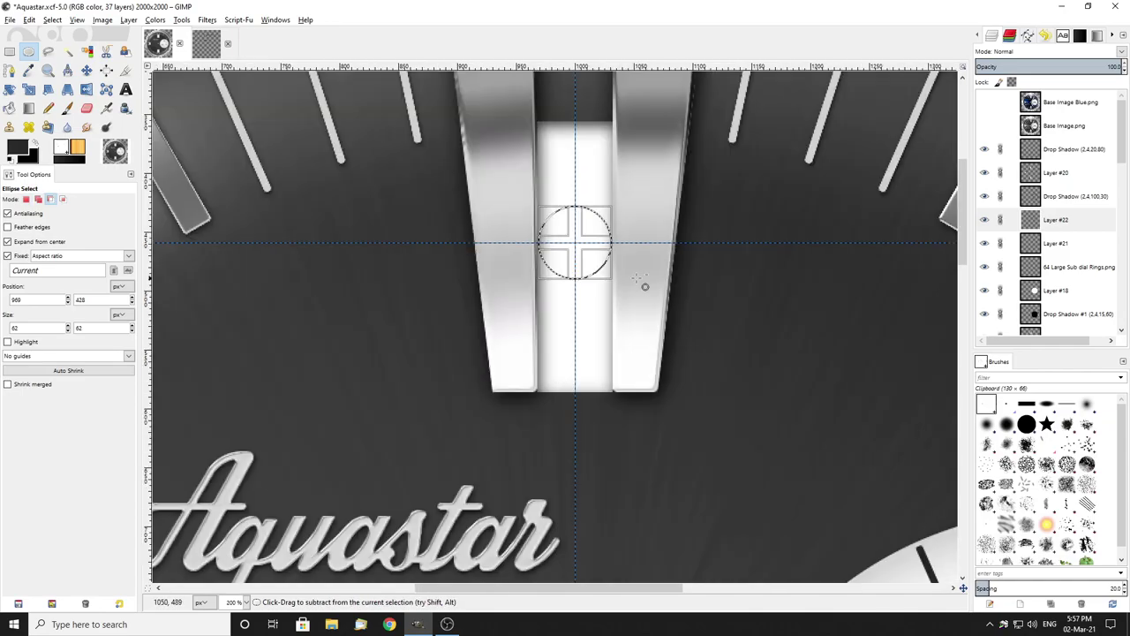
scroll(643, 285, "down", 3)
Step: Add a new layer directly above the Drop Shadow (2,4,20,80) layer and hide Layer #20
right_click(1045, 157)
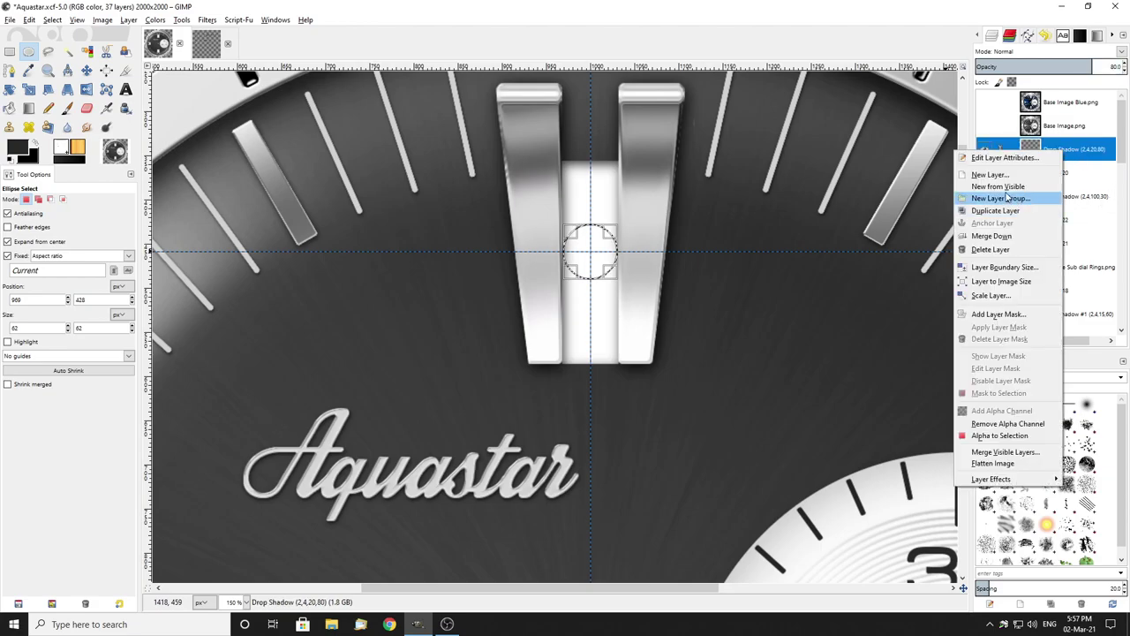
left_click(996, 177)
left_click(1003, 267)
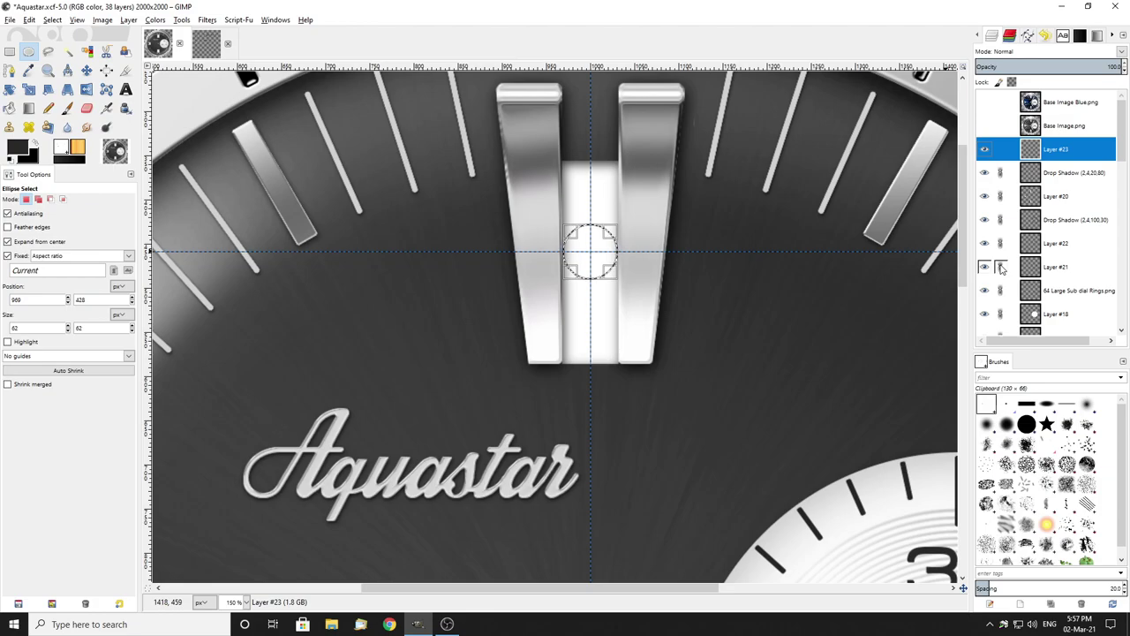
scroll(998, 265, "down", 2)
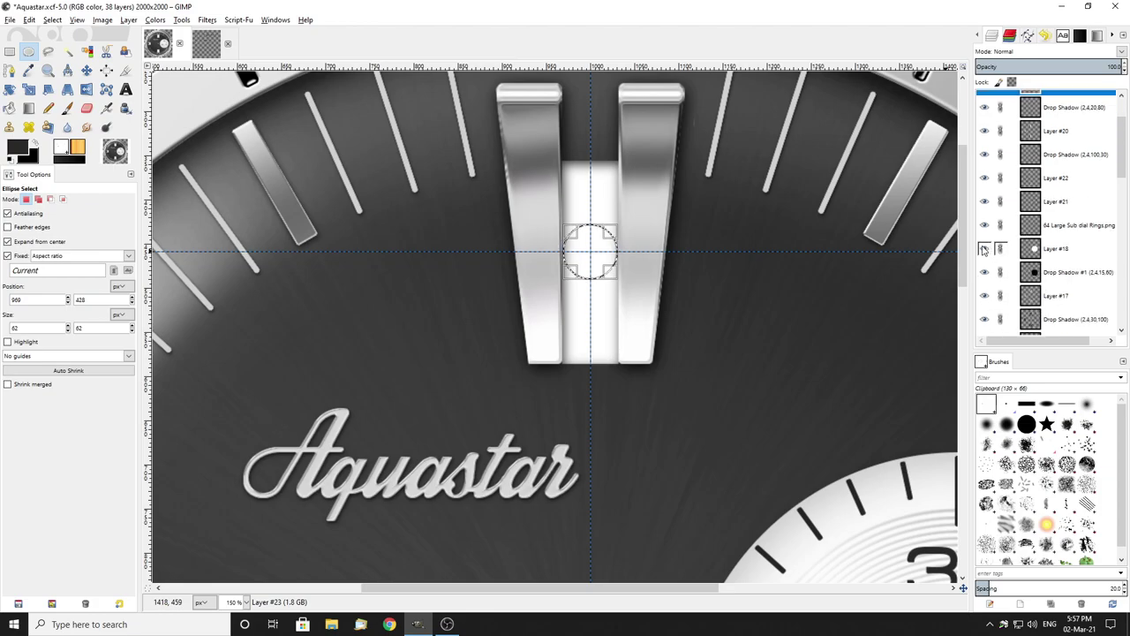
scroll(983, 249, "up", 2)
left_click(985, 196)
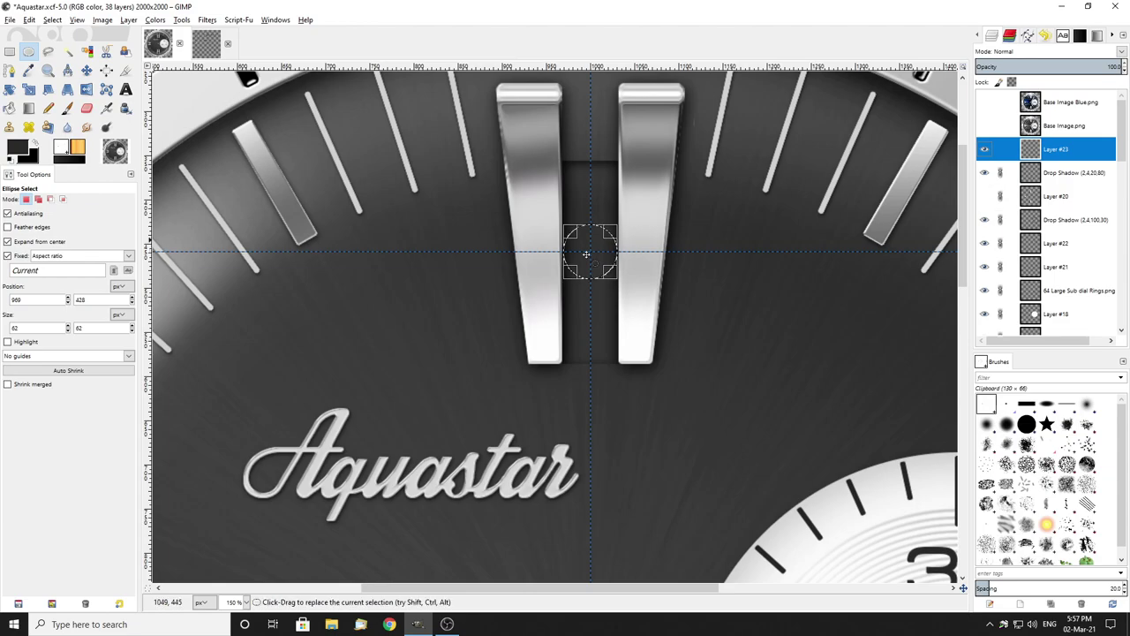
Step: Set the foreground colour to e8e8e8, fill the circle with it on Layer #23, and deselect it
left_click(15, 156)
left_click(376, 216)
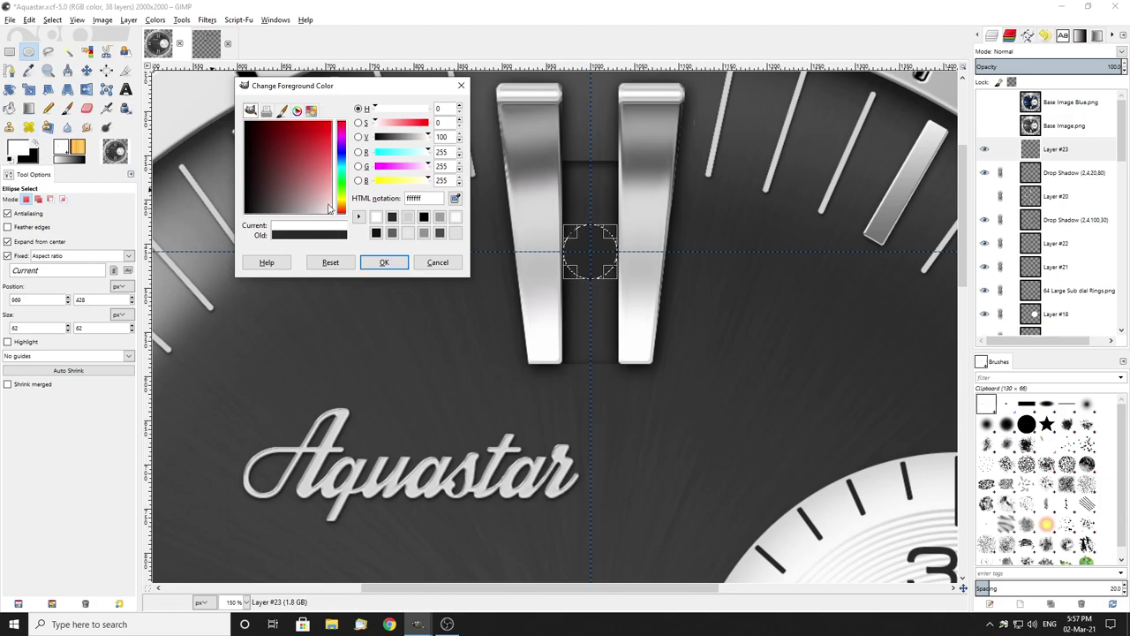
left_click_drag(331, 212, 325, 219)
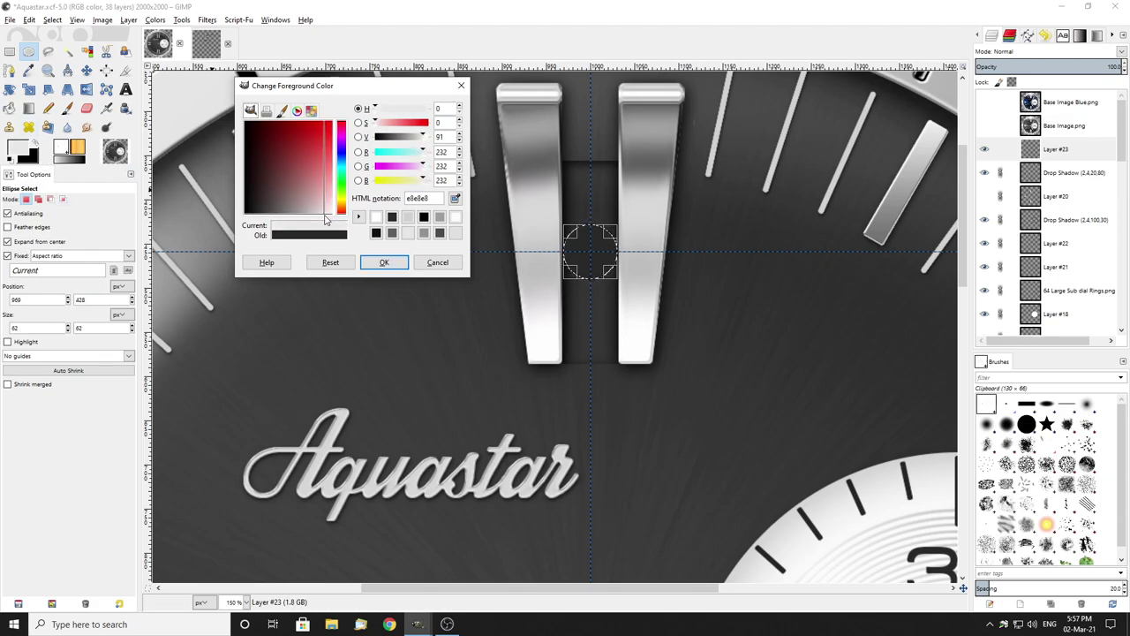
left_click(383, 262)
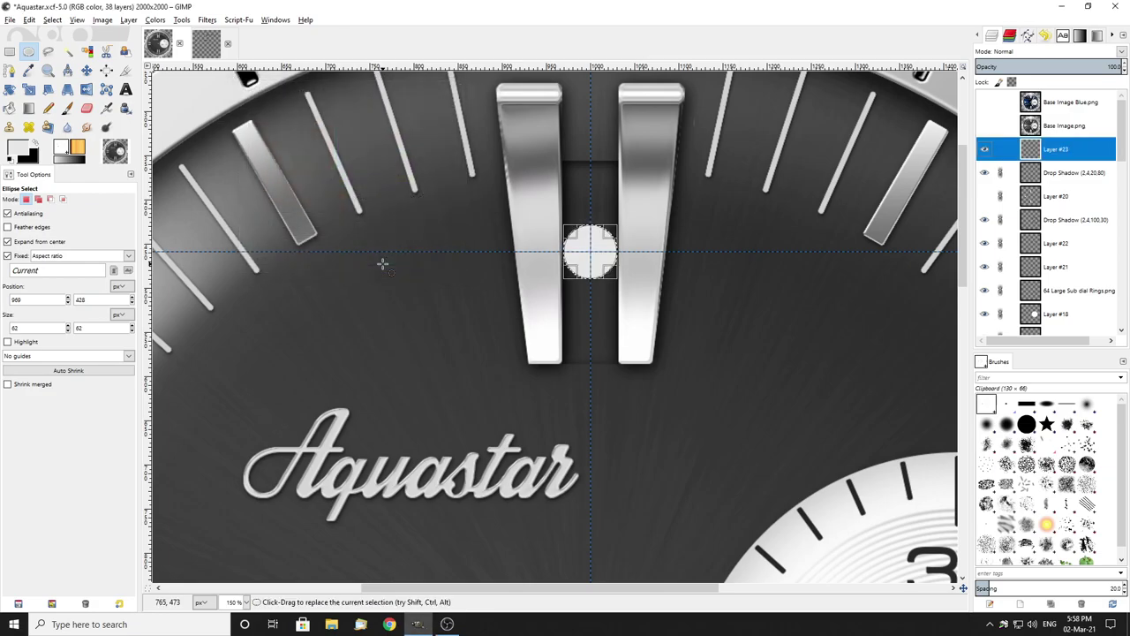
left_click(9, 50)
scroll(487, 273, "down", 2, "ctrl")
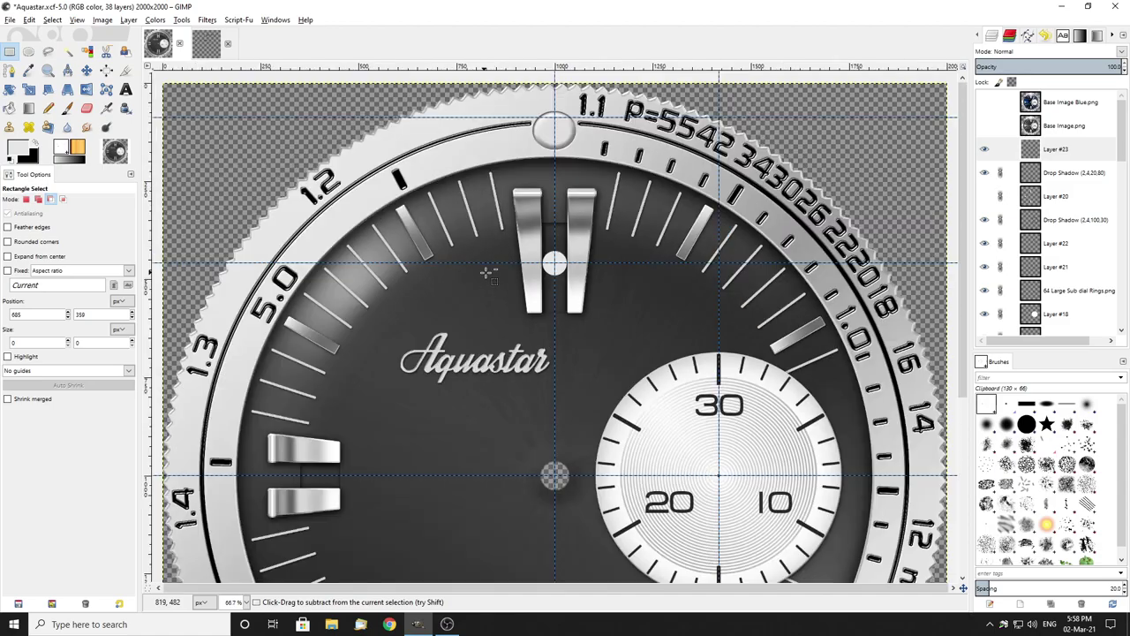
scroll(543, 282, "up", 2, "ctrl")
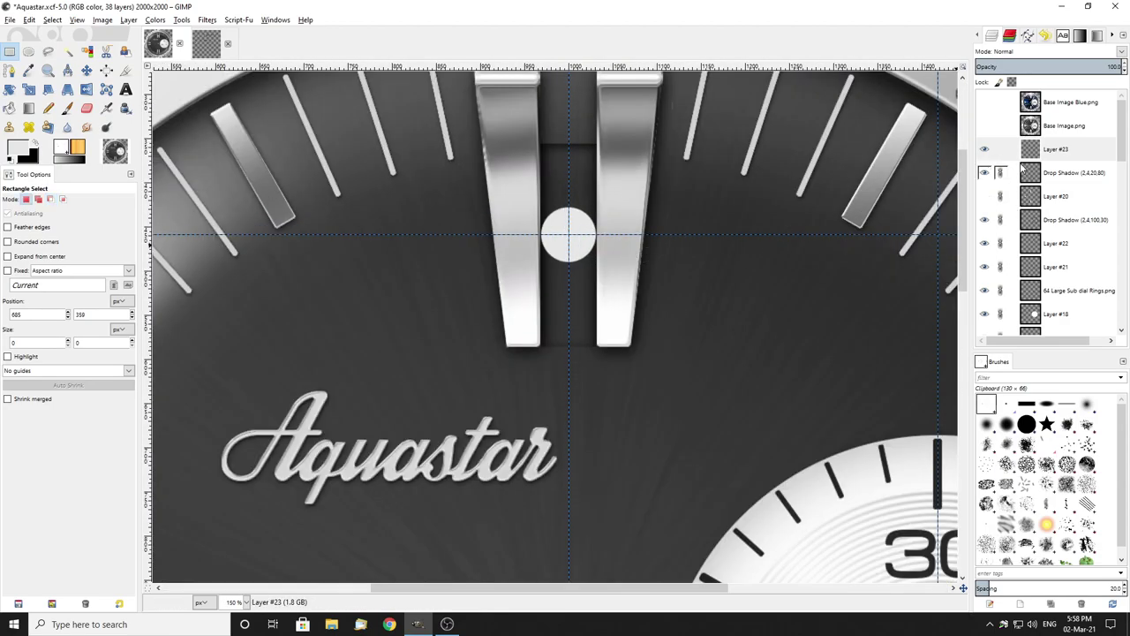
Step: Paste a copy of Layer #23's circle, rotate it -30° about the dial centre, and anchor it to the layer
left_click(1050, 149)
scroll(669, 309, "down", 2, "ctrl")
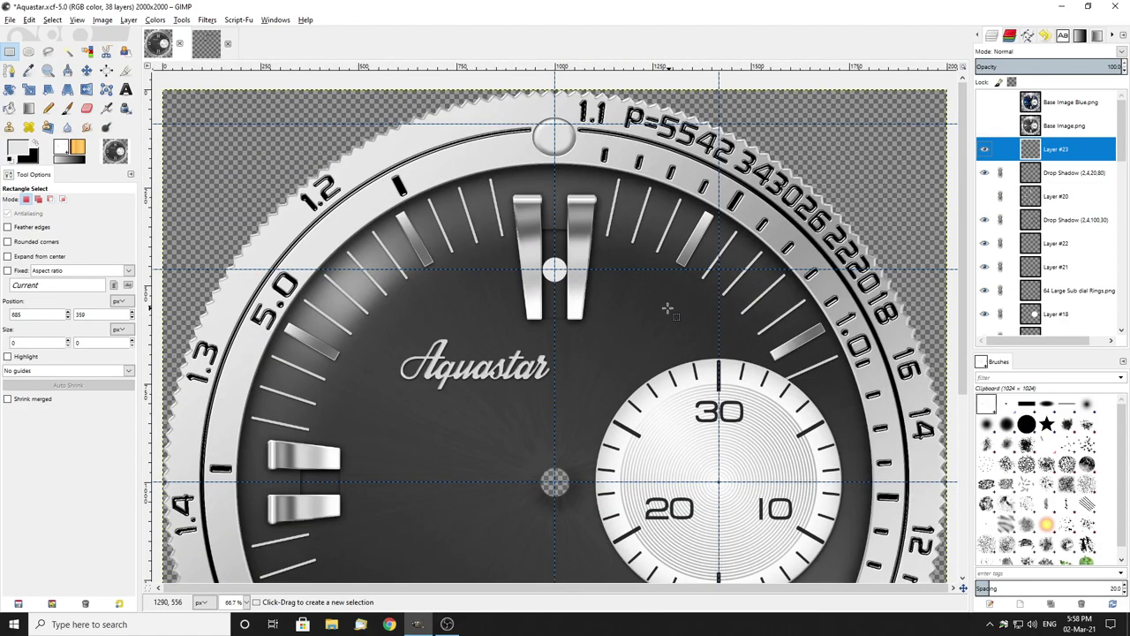
key("ctrl+v")
left_click(9, 89)
scroll(550, 319, "down", 1, "ctrl")
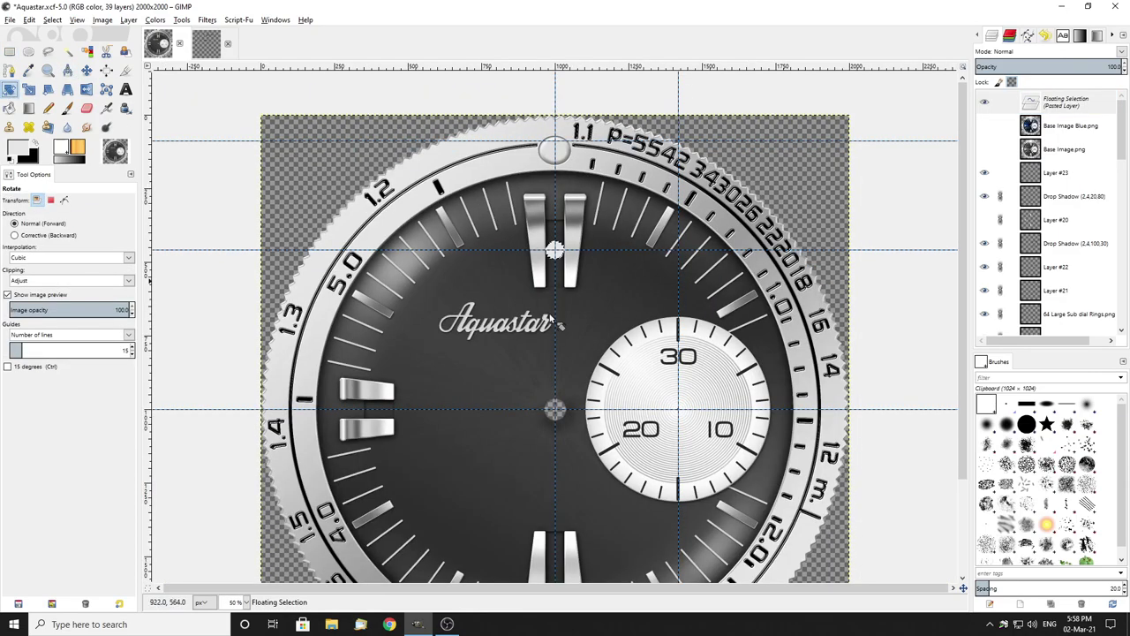
left_click(550, 319)
left_click_drag(539, 271, 182, 244)
left_click(48, 144)
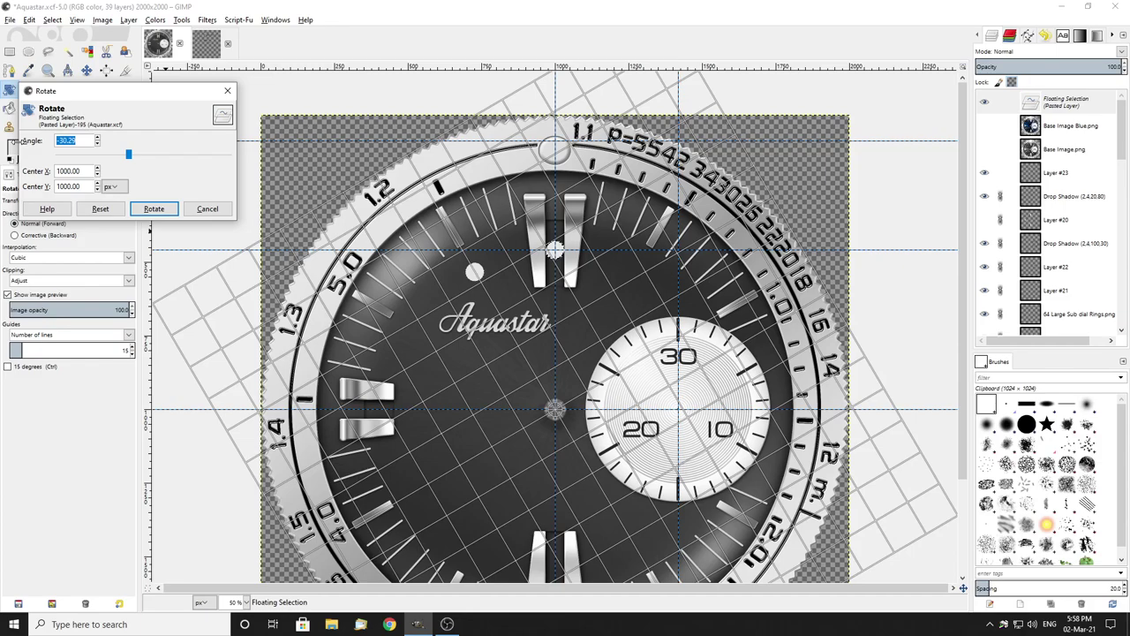
type("-30")
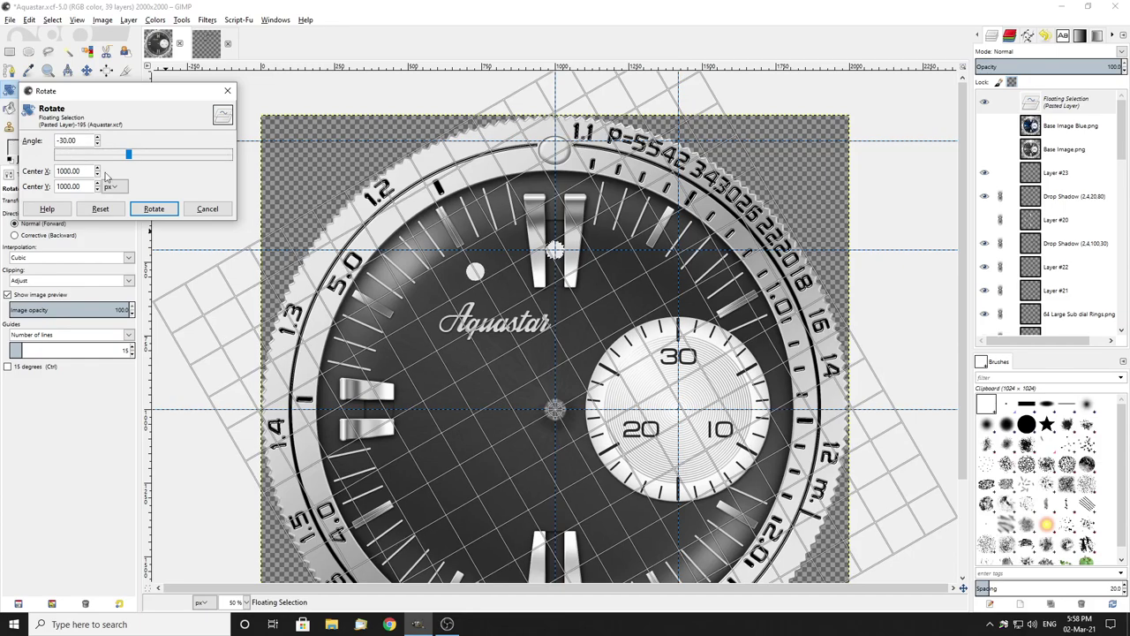
left_click(153, 208)
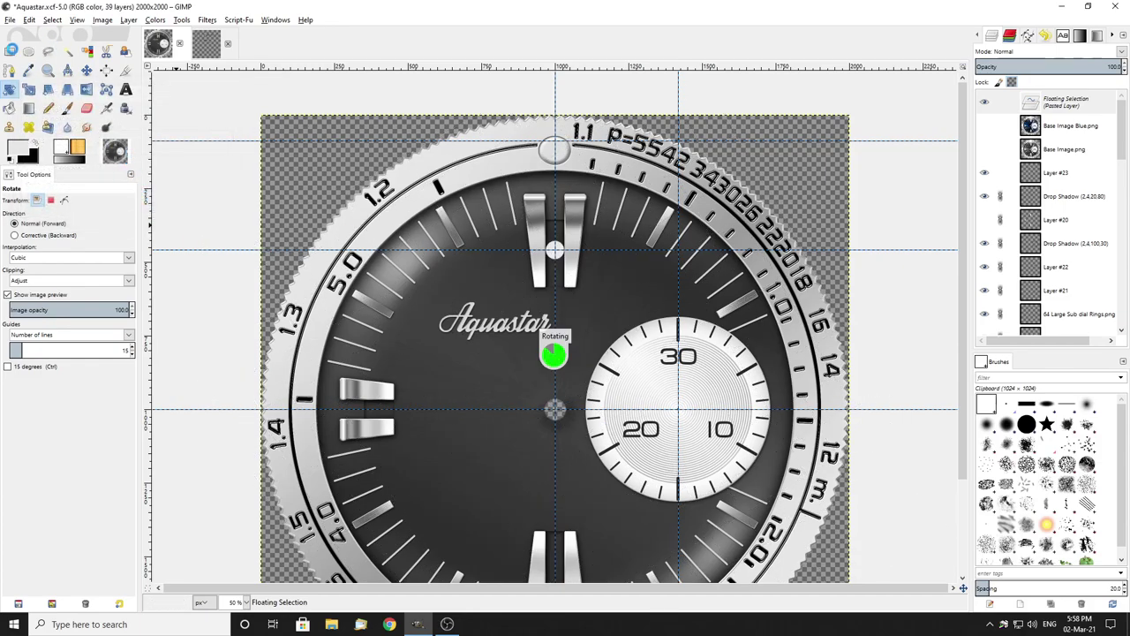
left_click(9, 52)
key("ctrl+h")
Step: Paste another copy of the circle, rotate it -60° about the dial centre, and anchor it to Layer #23
key("ctrl+v")
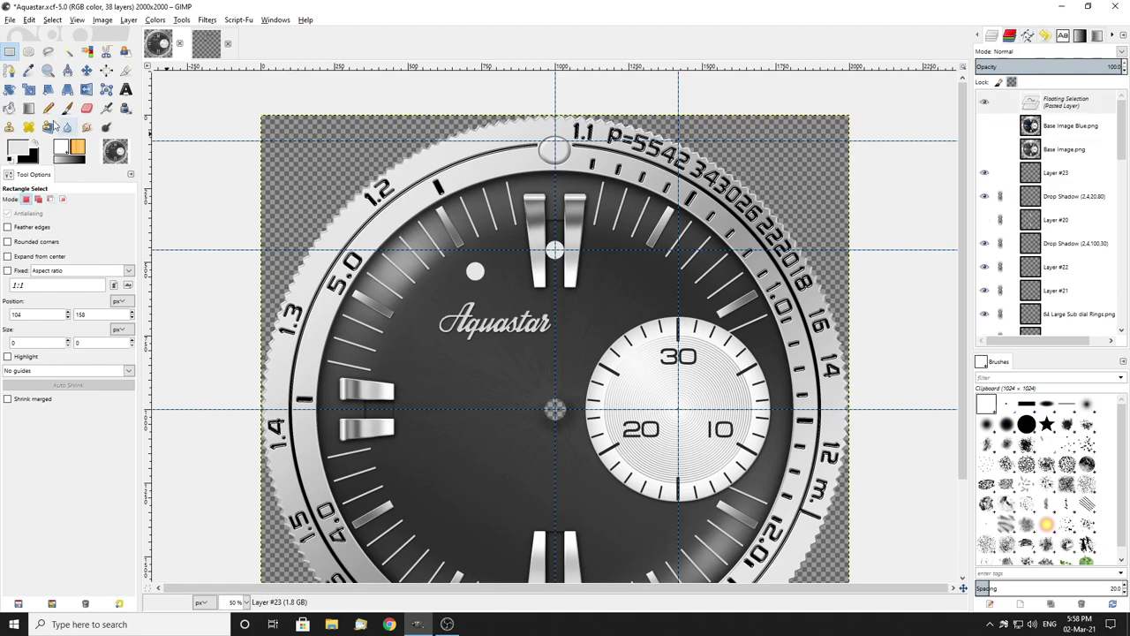
key("shift+r")
left_click(326, 171)
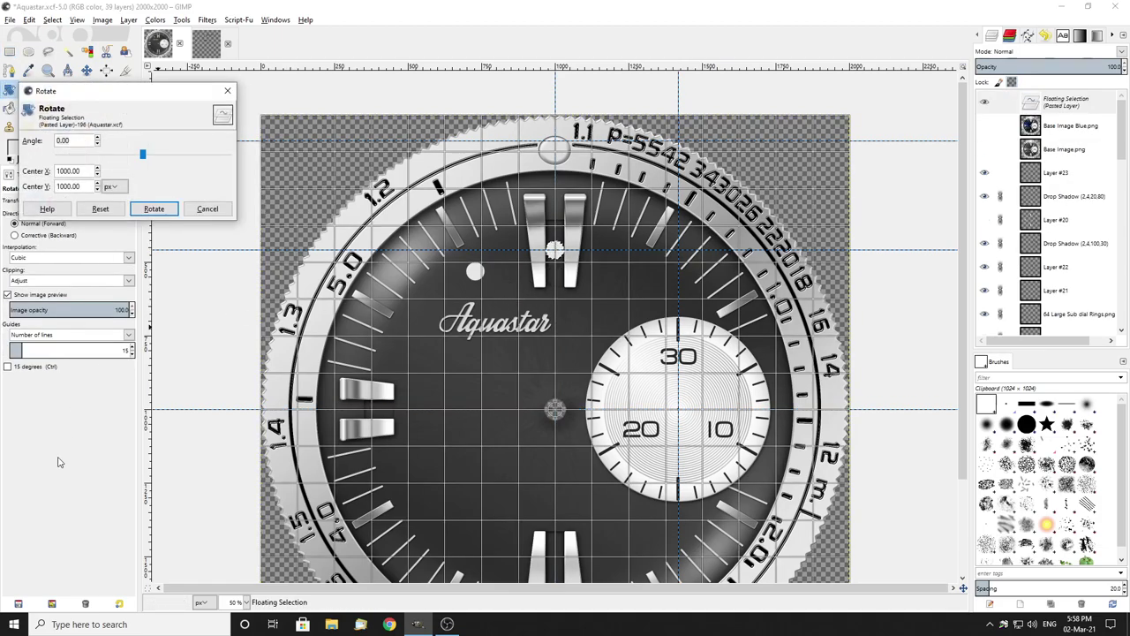
left_click(100, 289)
left_click(85, 142)
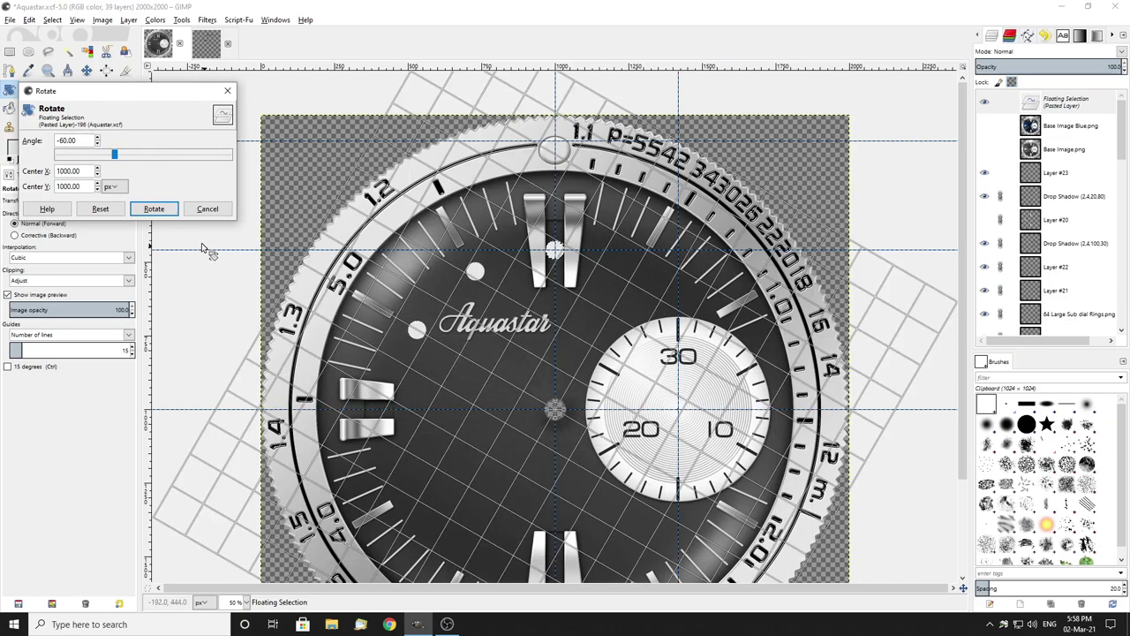
left_click(154, 208)
left_click(10, 51)
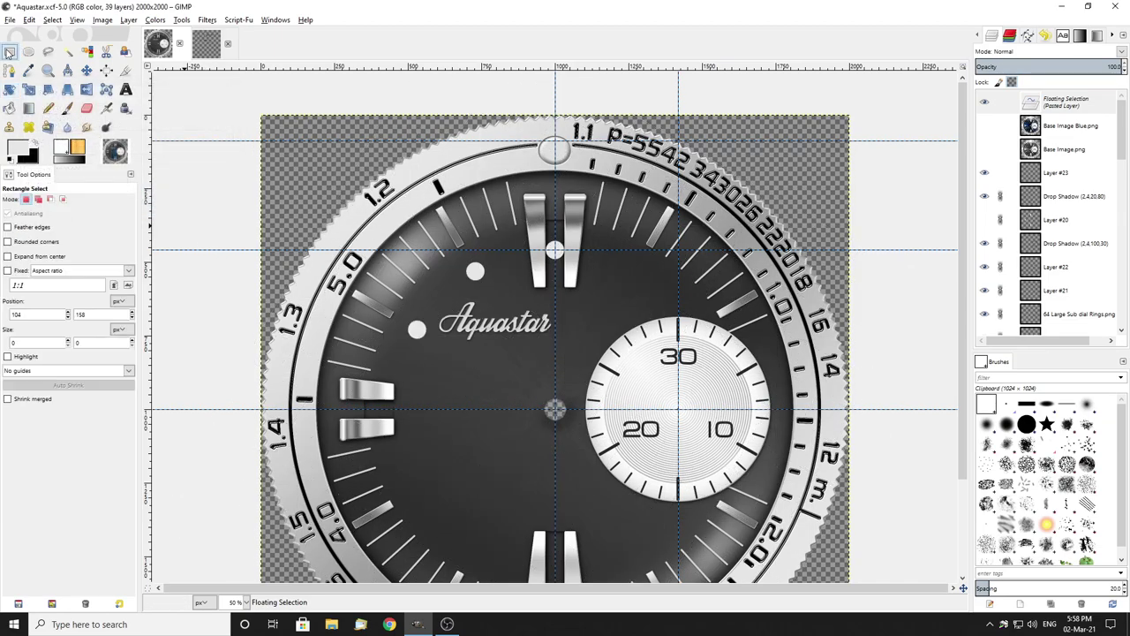
left_click(227, 169)
Step: Check the round marker positions on Base Image Blue.png and add an anchored circle copy rotated -120° about the dial centre
left_click(984, 103)
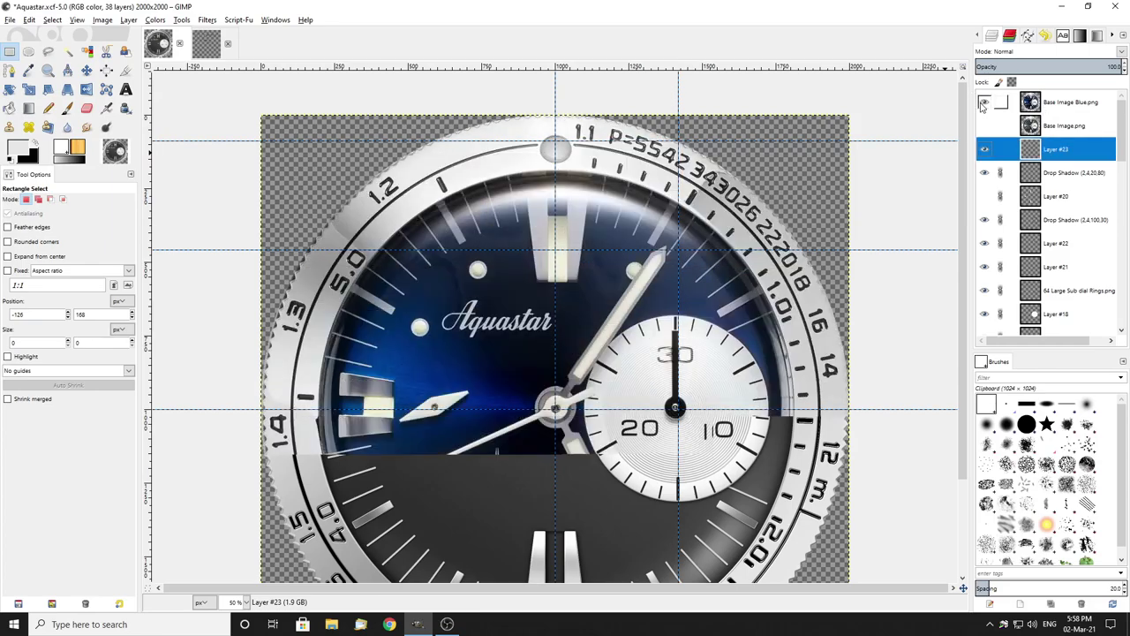
left_click(984, 103)
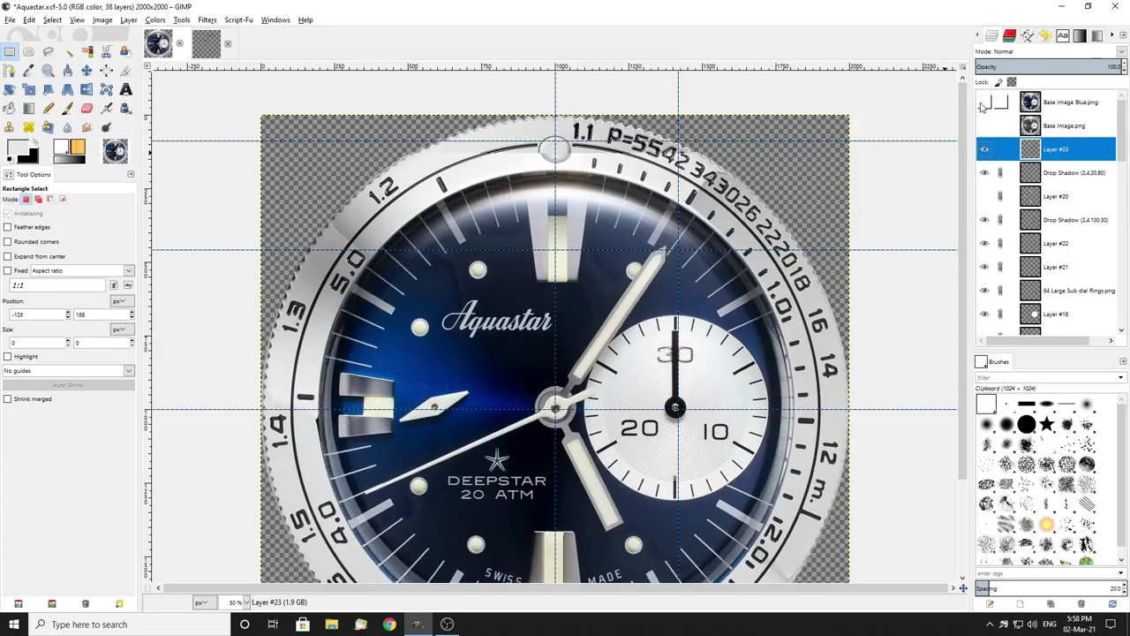
key("ctrl+v")
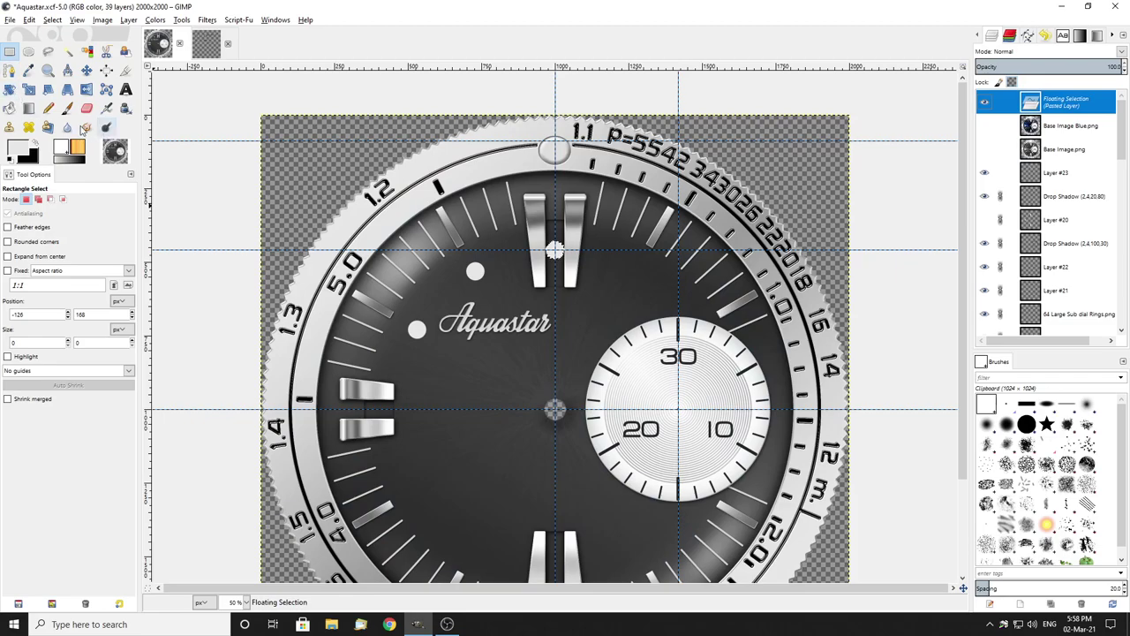
left_click(9, 89)
left_click(292, 227)
left_click(98, 297)
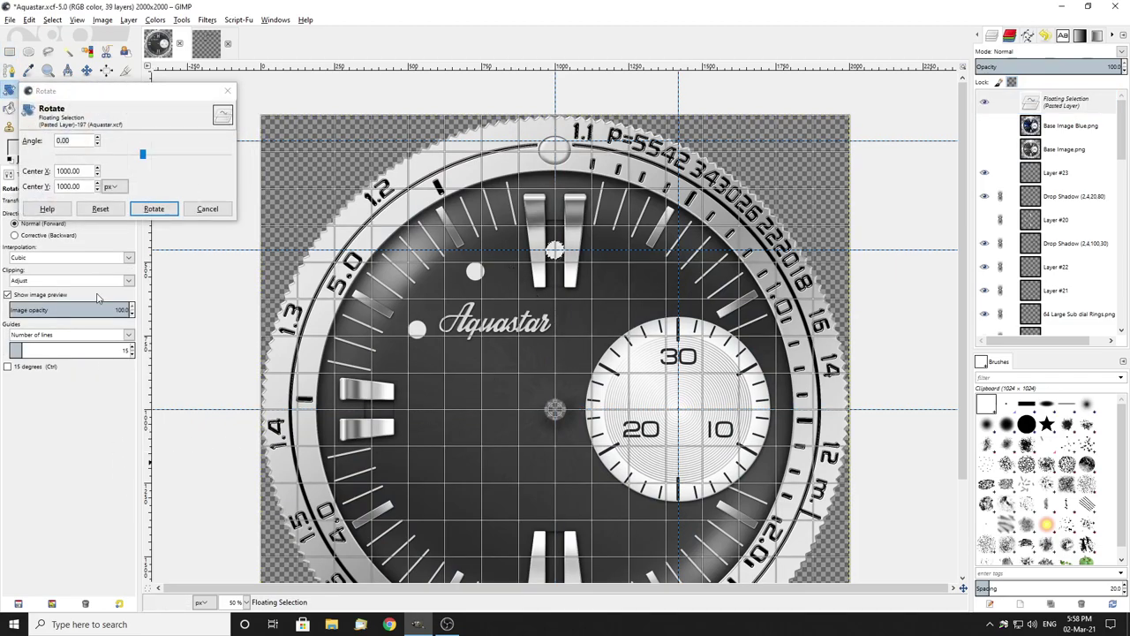
left_click(78, 140)
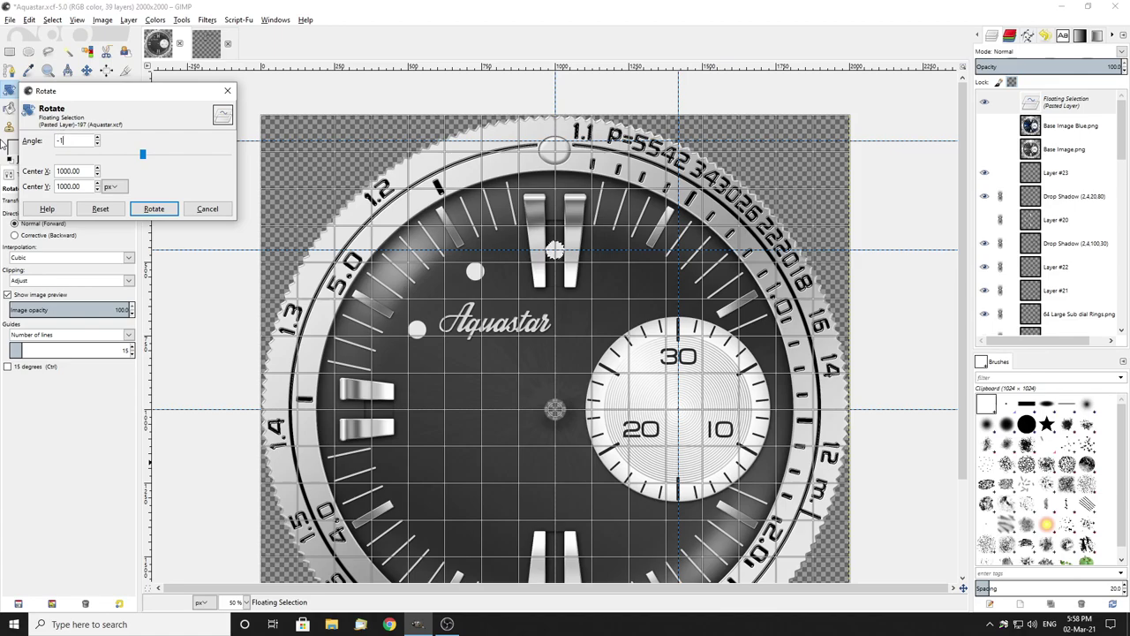
type("-120")
key("Return")
left_click(153, 209)
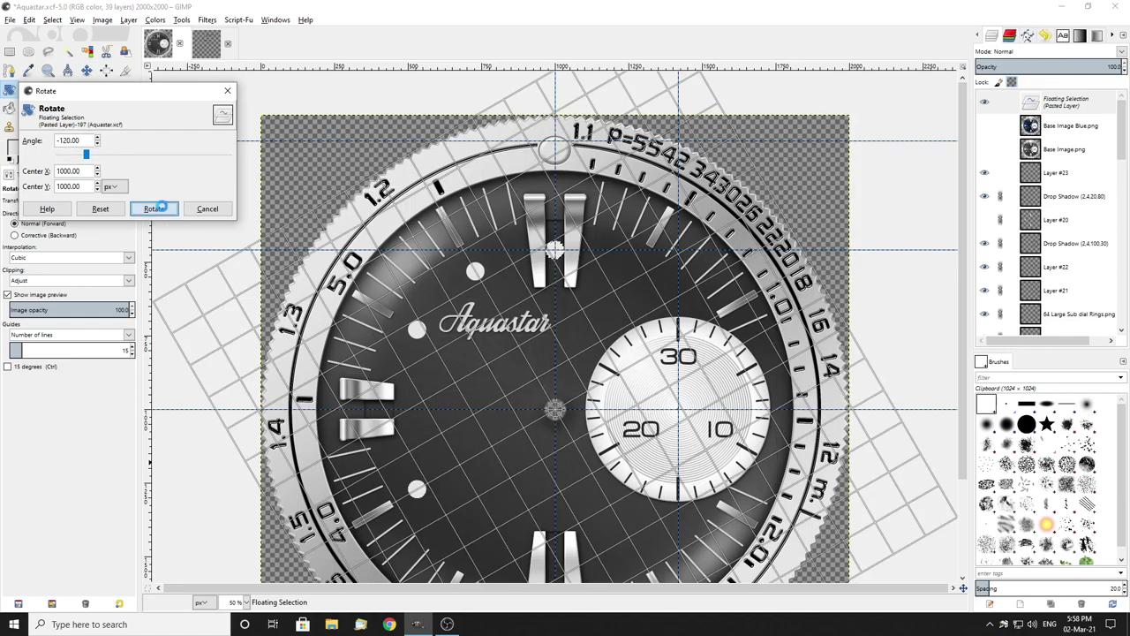
left_click(9, 52)
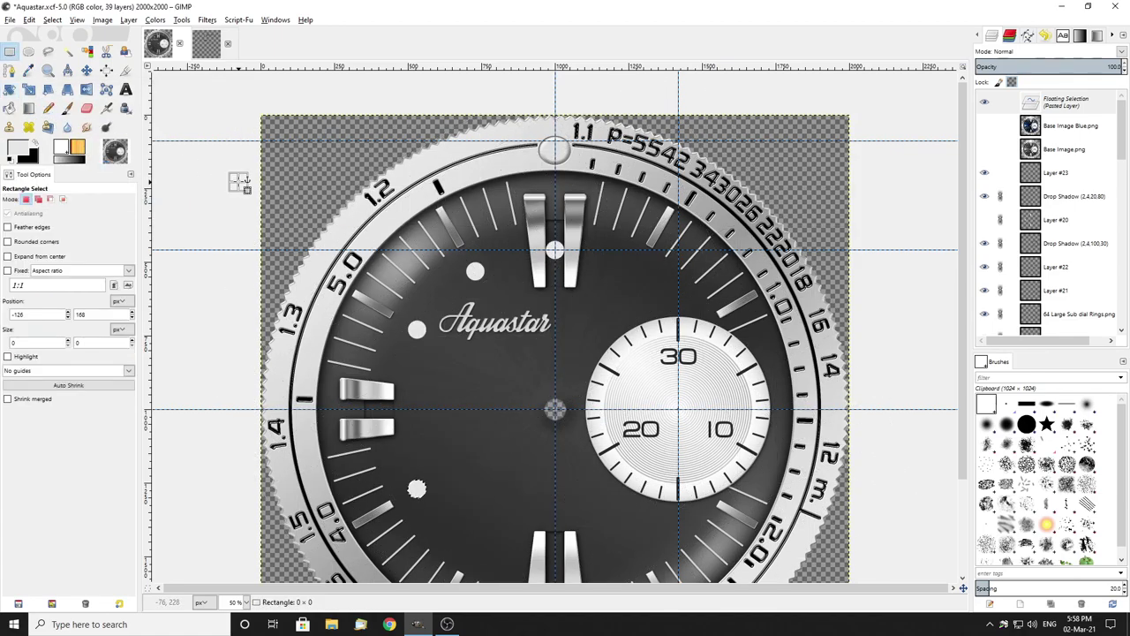
Step: Rotate one more pasted circle copy about the dial centre to the 7 o'clock position and anchor it to Layer #23
left_click(9, 89)
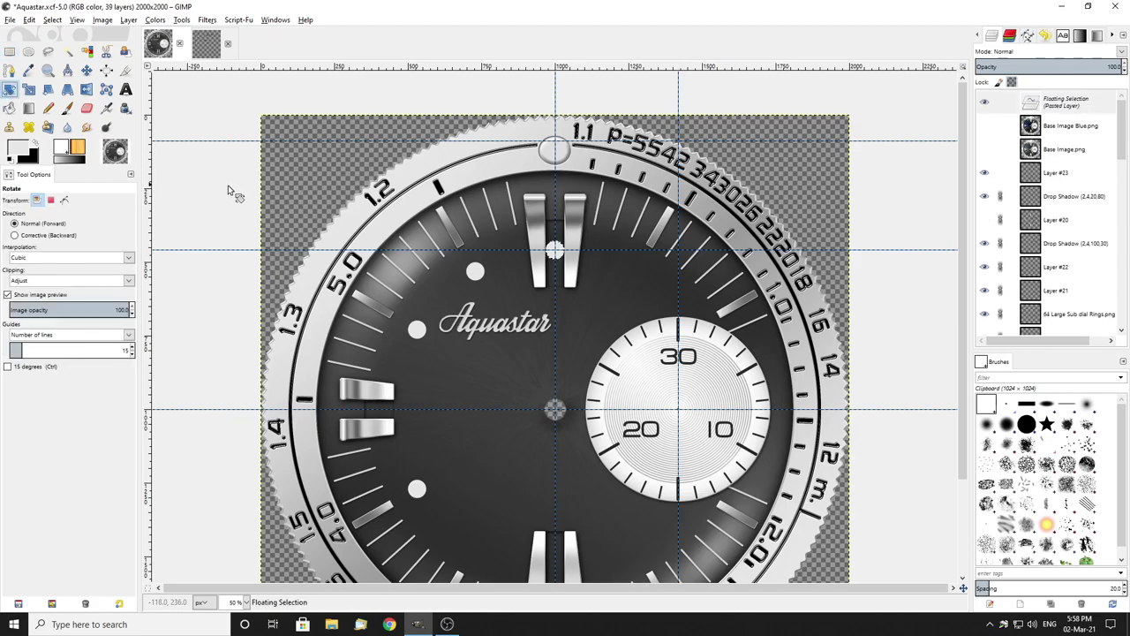
left_click(231, 189)
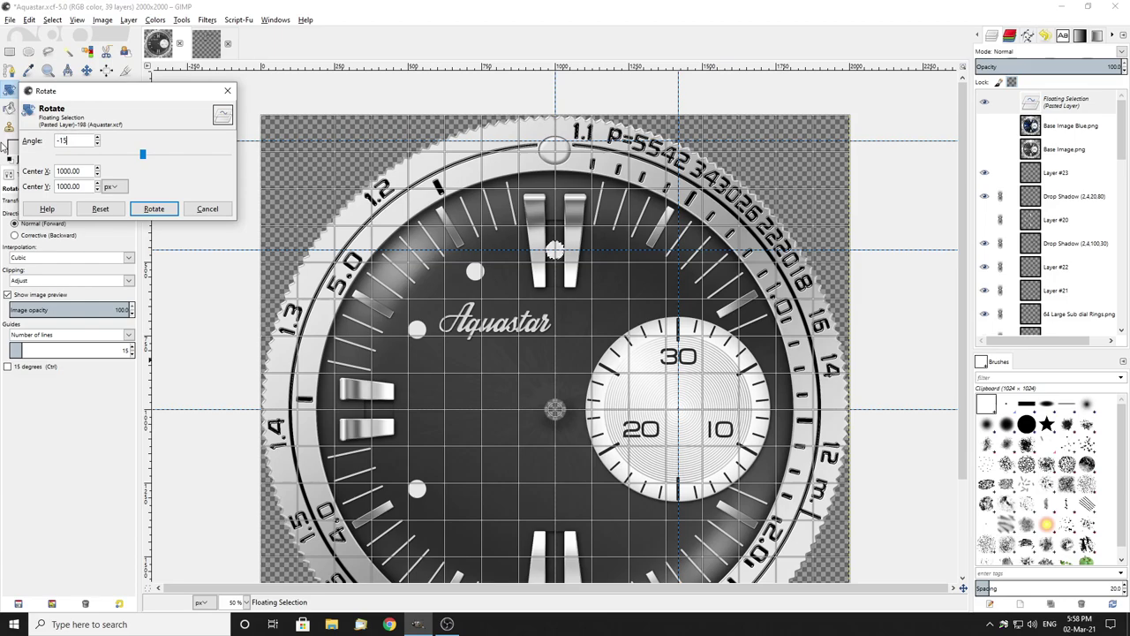
key("Tab")
left_click(154, 207)
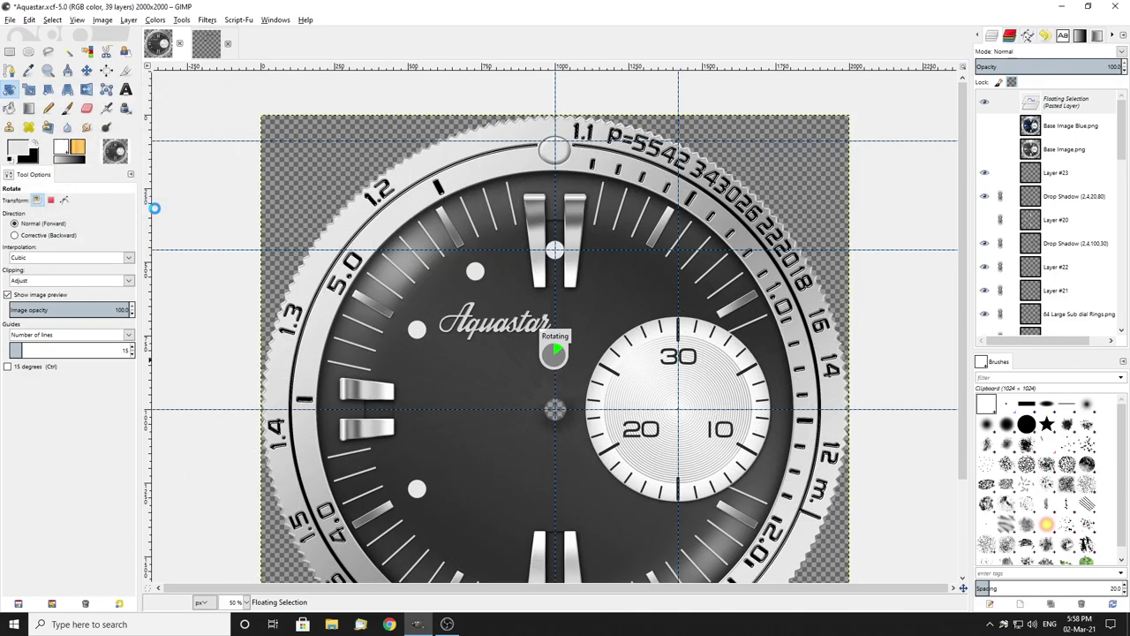
key("r")
left_click(192, 157)
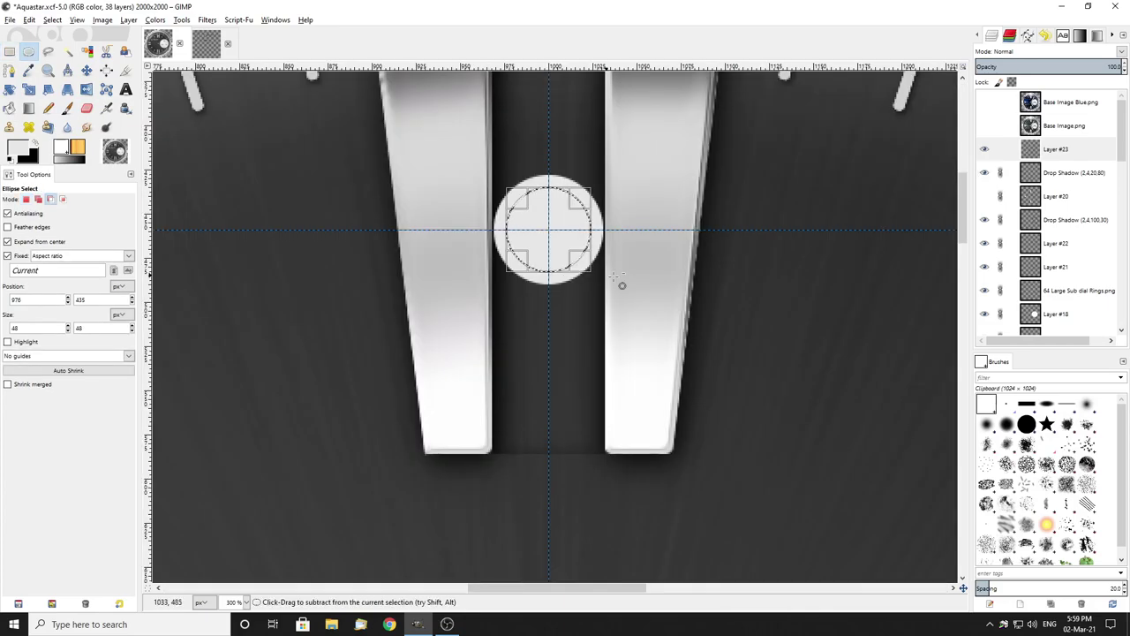
Step: Select a 48 × 48 px circle centred on the guide crossing and compare it with the round markers on Base Image Blue.png
scroll(615, 278, "down", 2)
left_click(983, 102)
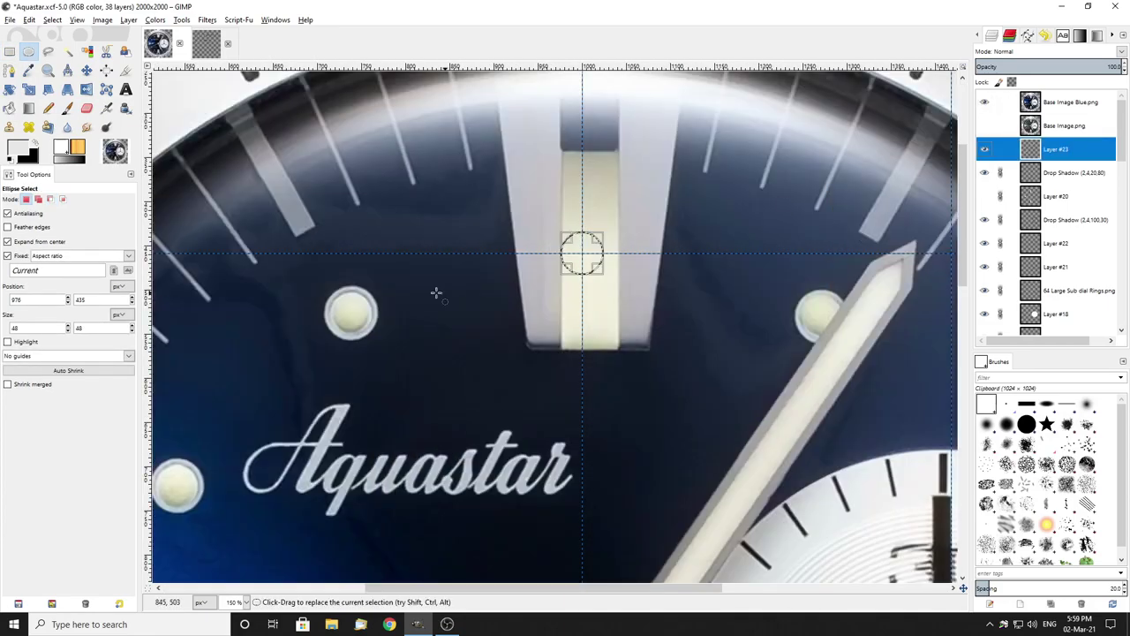
left_click(983, 102)
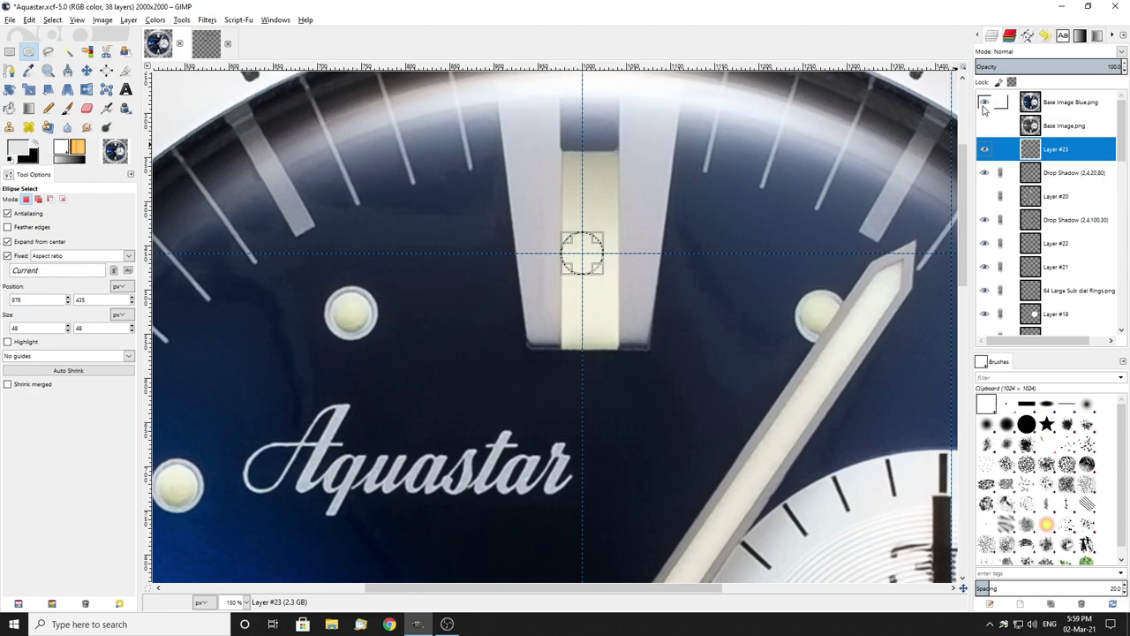
Step: Enlarge the circular selection to 50 × 50 px and delete the 12 o'clock circle's centre on Layer #23 to leave a ring
scroll(660, 277, "up", 3)
scroll(644, 265, "up", 3)
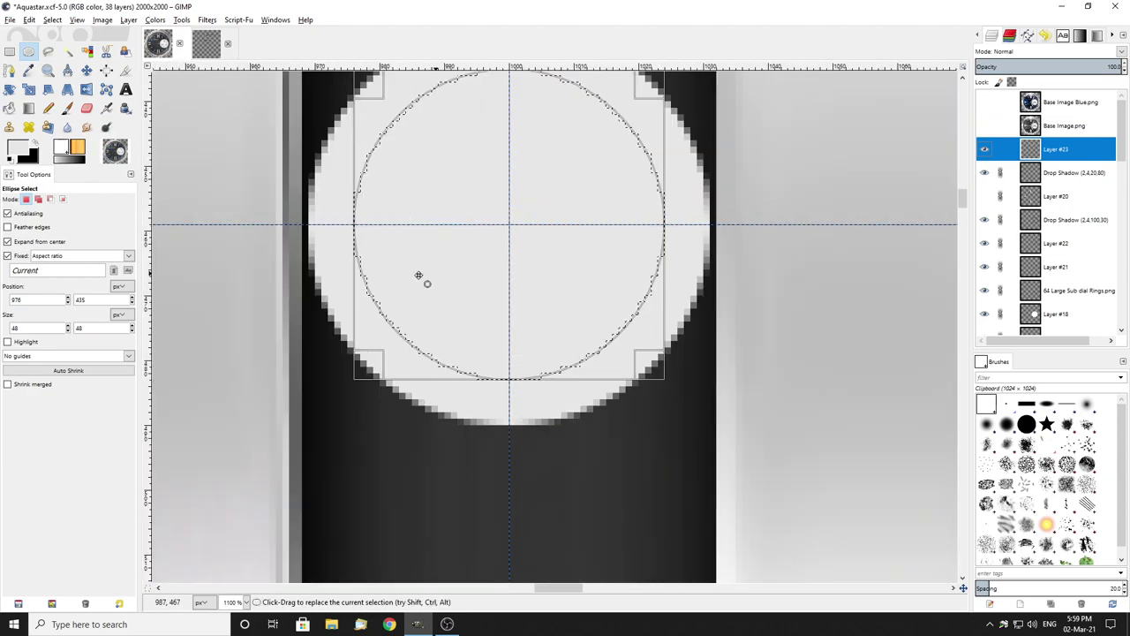
mouse_move(370, 233)
left_mouse_down()
mouse_move(326, 234)
mouse_move(365, 241)
left_mouse_up()
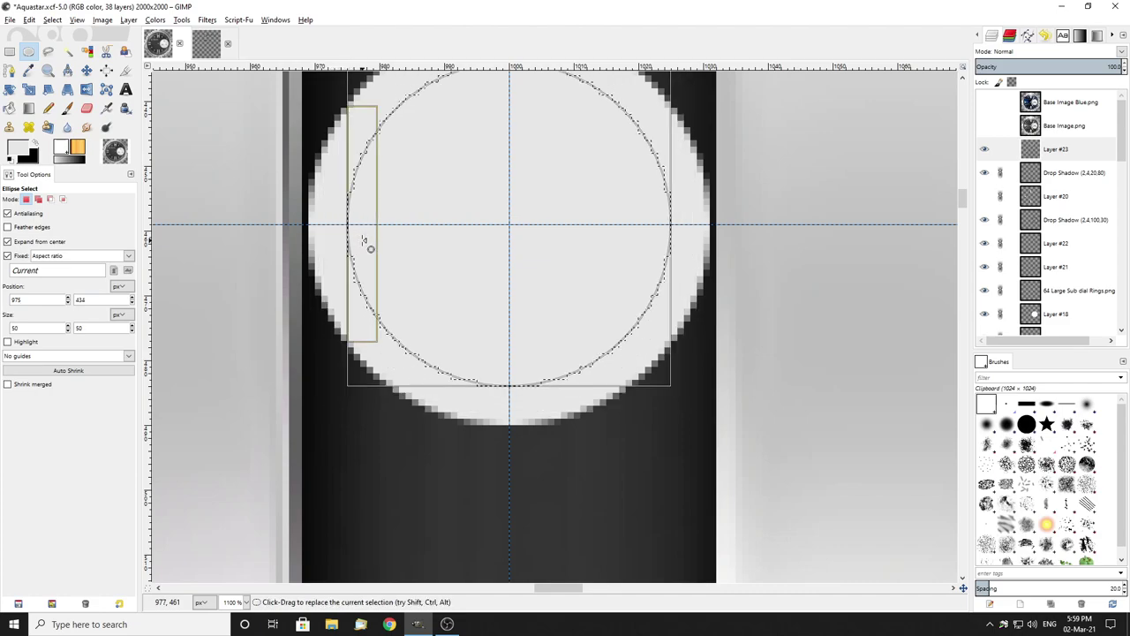
key("Delete")
scroll(397, 247, "down", 3)
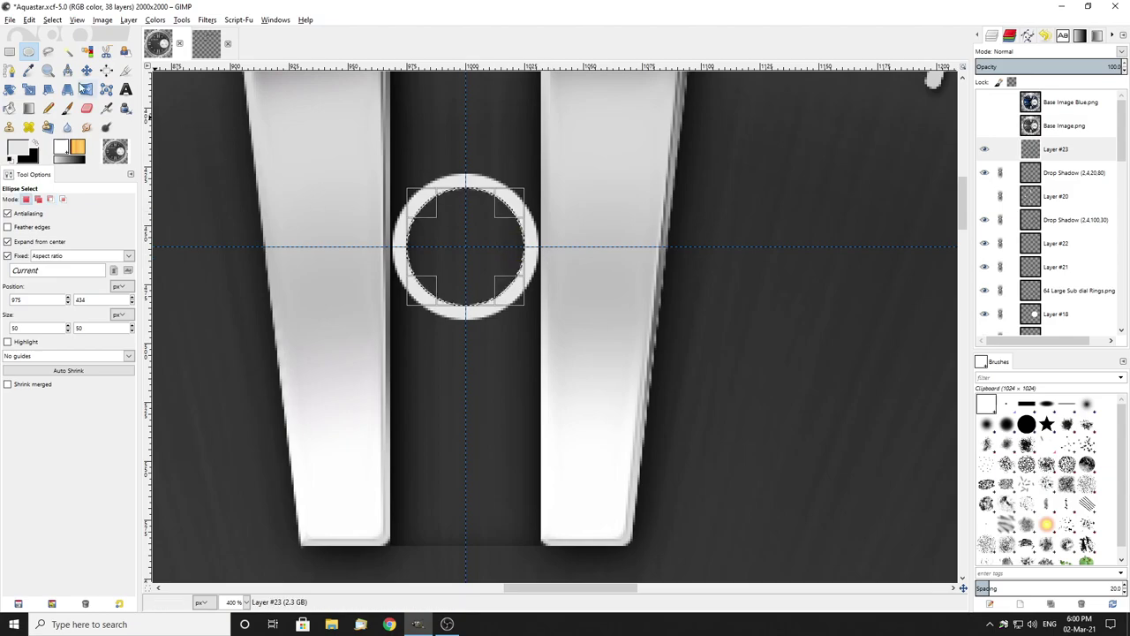
left_click(9, 53)
scroll(543, 255, "down", 3)
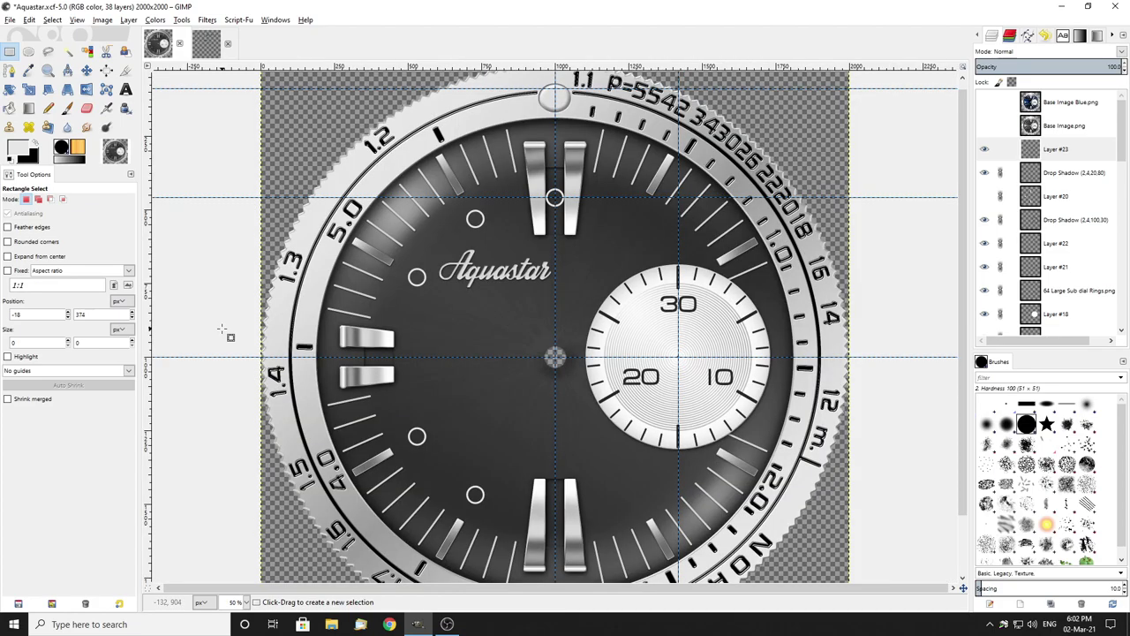
left_click(418, 624)
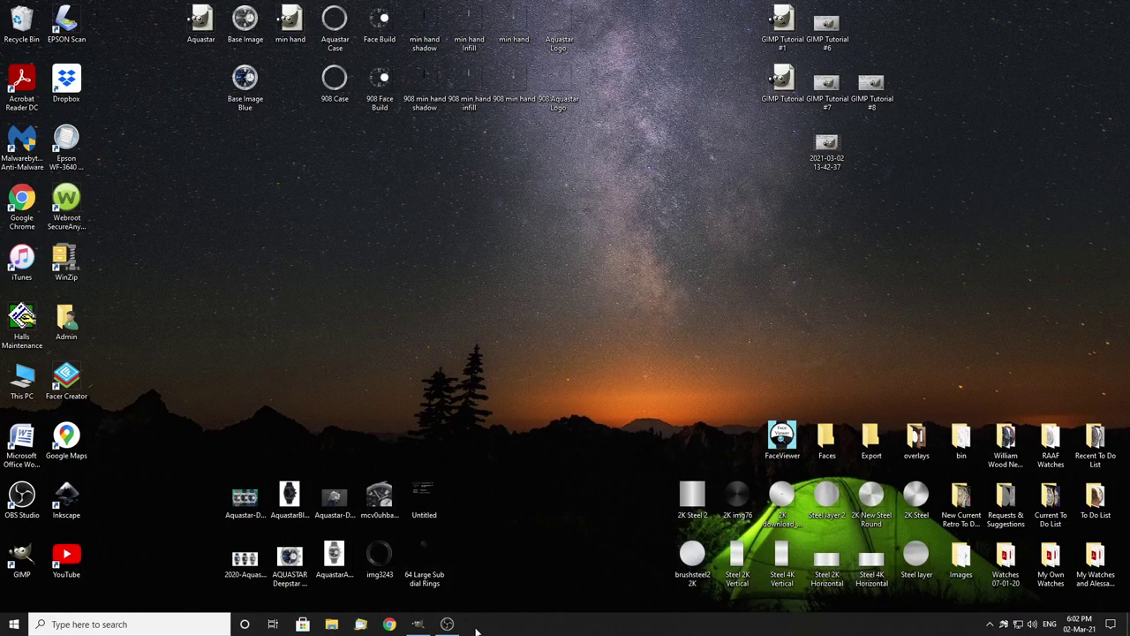
left_click(448, 624)
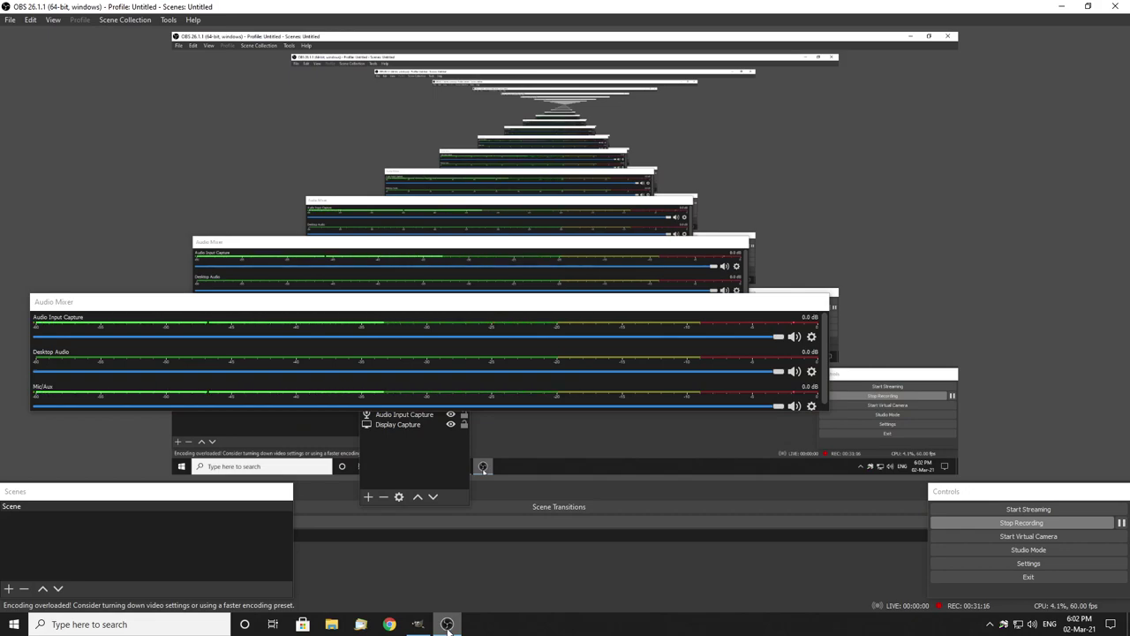
left_click(447, 625)
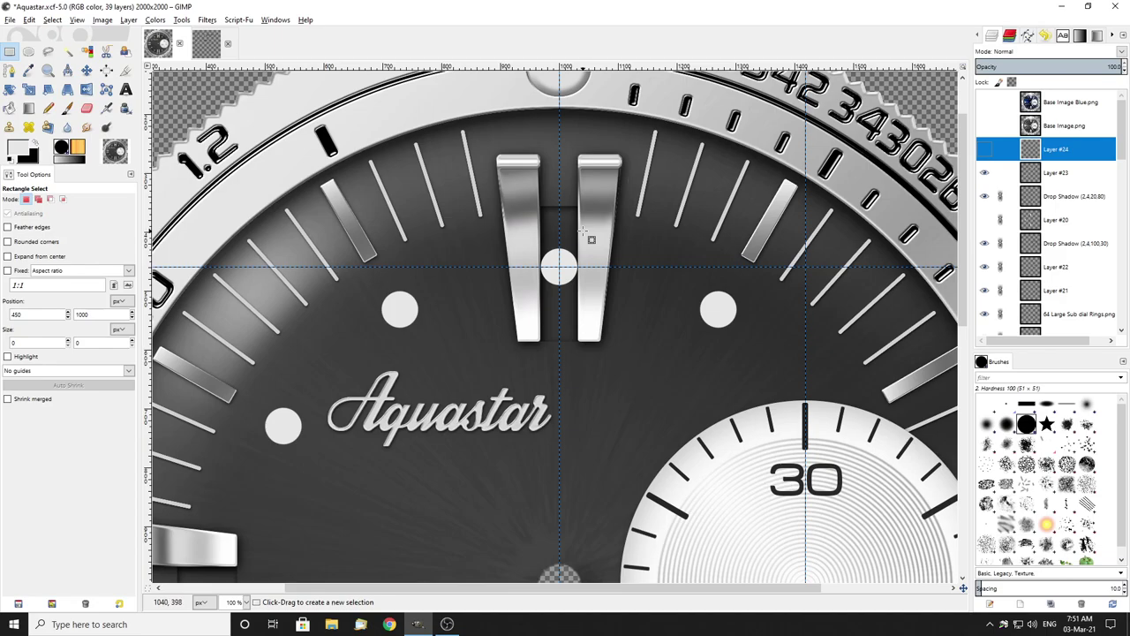
Step: Hide the solid circles of Layer #23 and show the ring markers of Layer #24
scroll(634, 216, "down", 3)
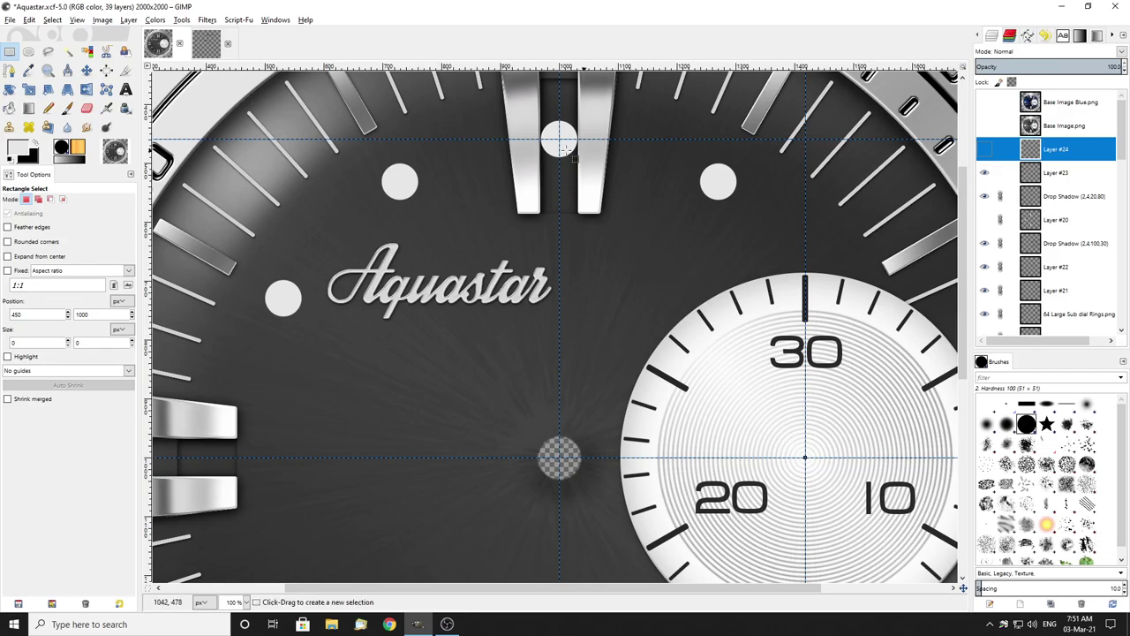
scroll(453, 294, "down", 2)
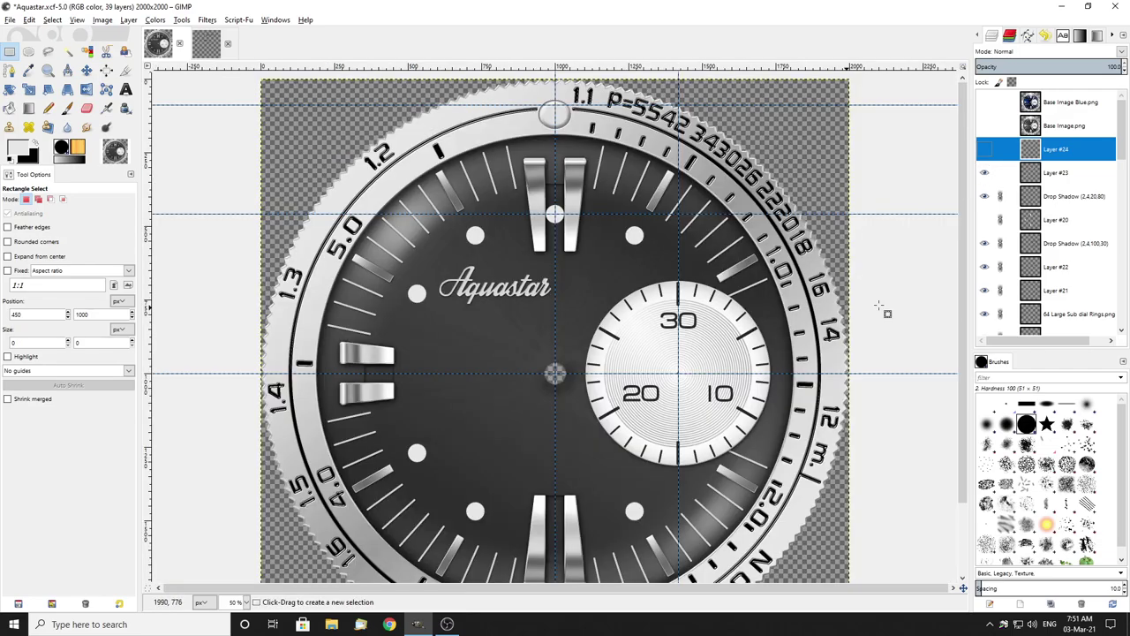
left_click(983, 173)
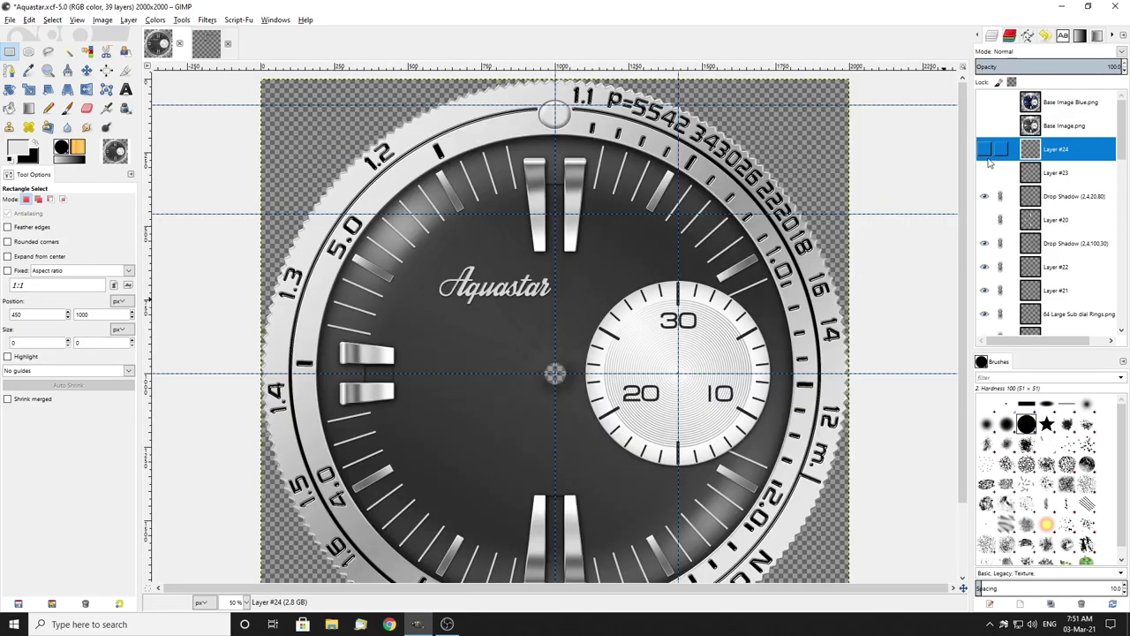
left_click(983, 150)
Step: Inspect the edges of the ring markers on Layer #24 up close and check their placement around the whole dial
scroll(584, 250, "up", 6)
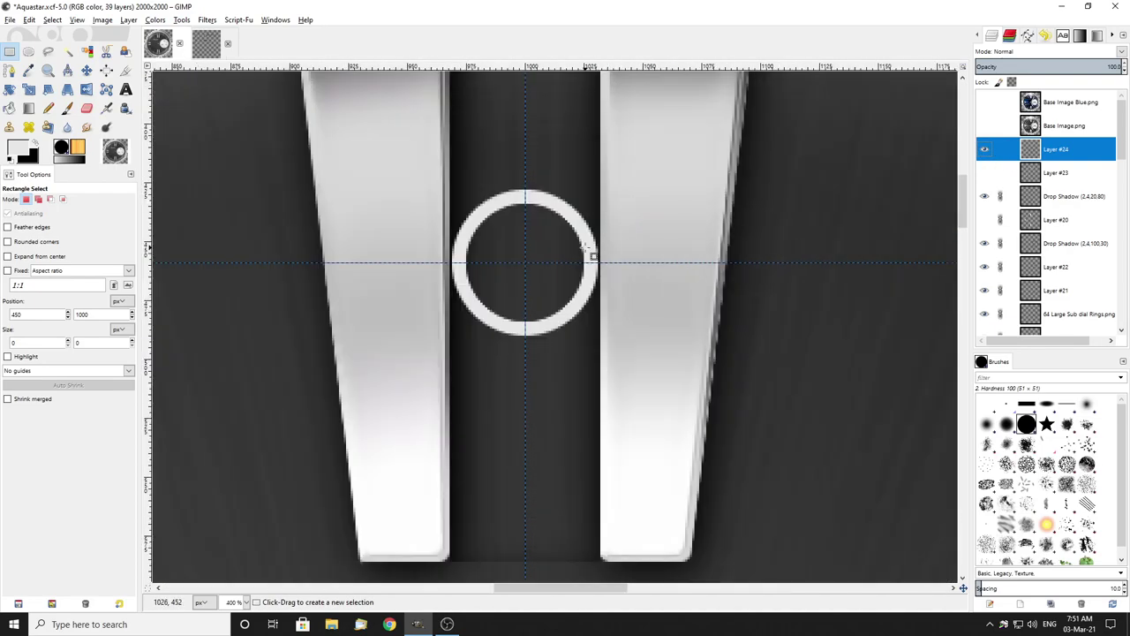
scroll(456, 264, "up", 3)
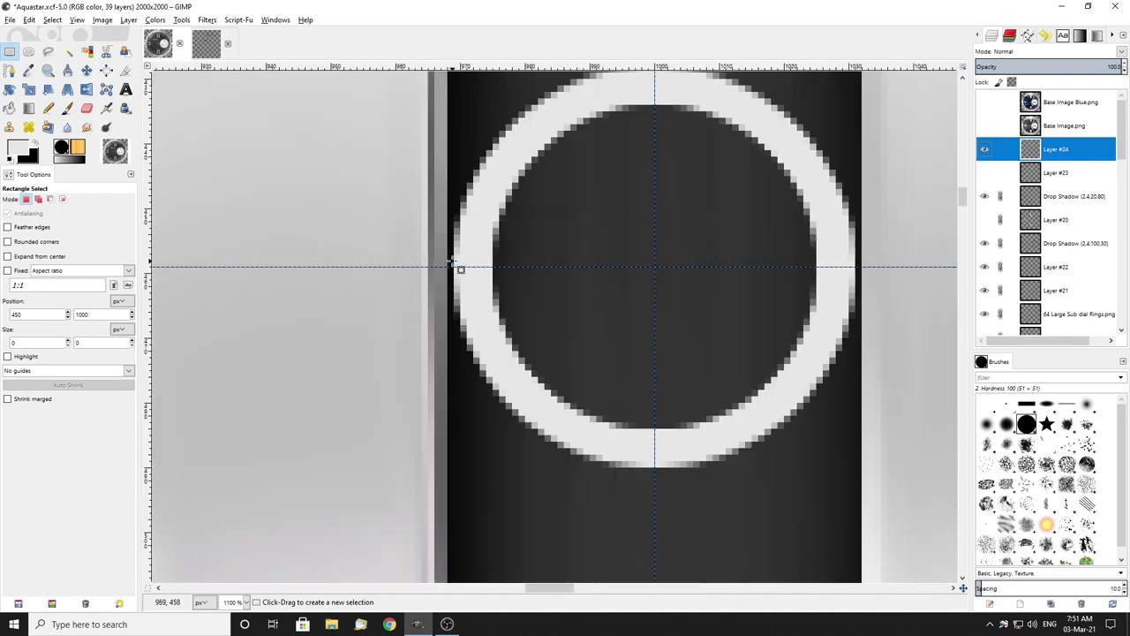
scroll(684, 228, "down", 5)
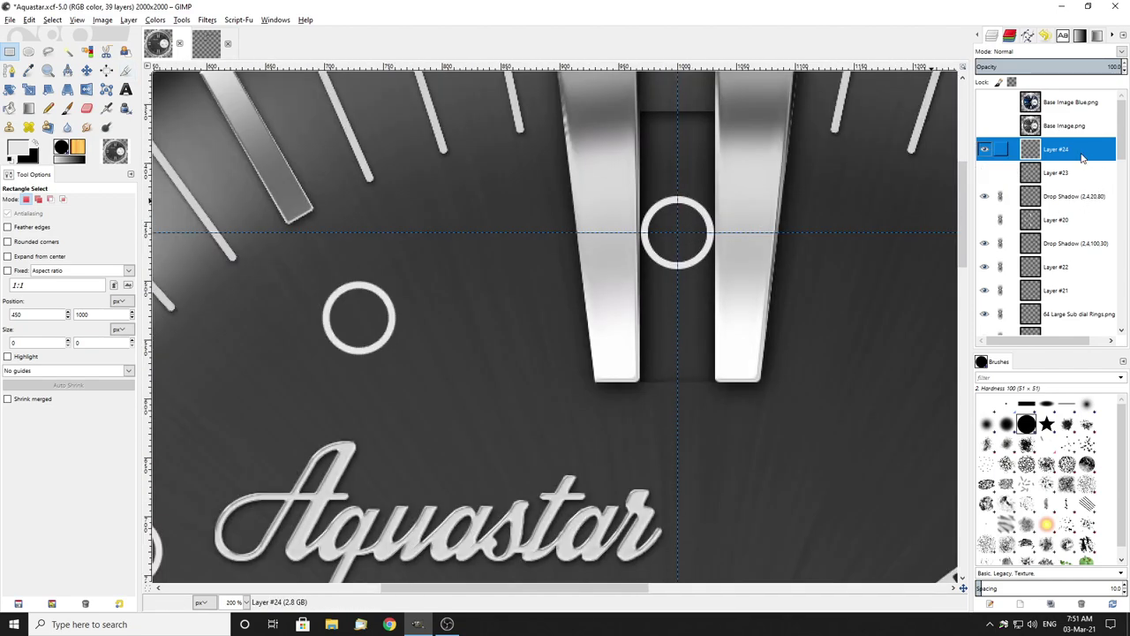
left_click(128, 20)
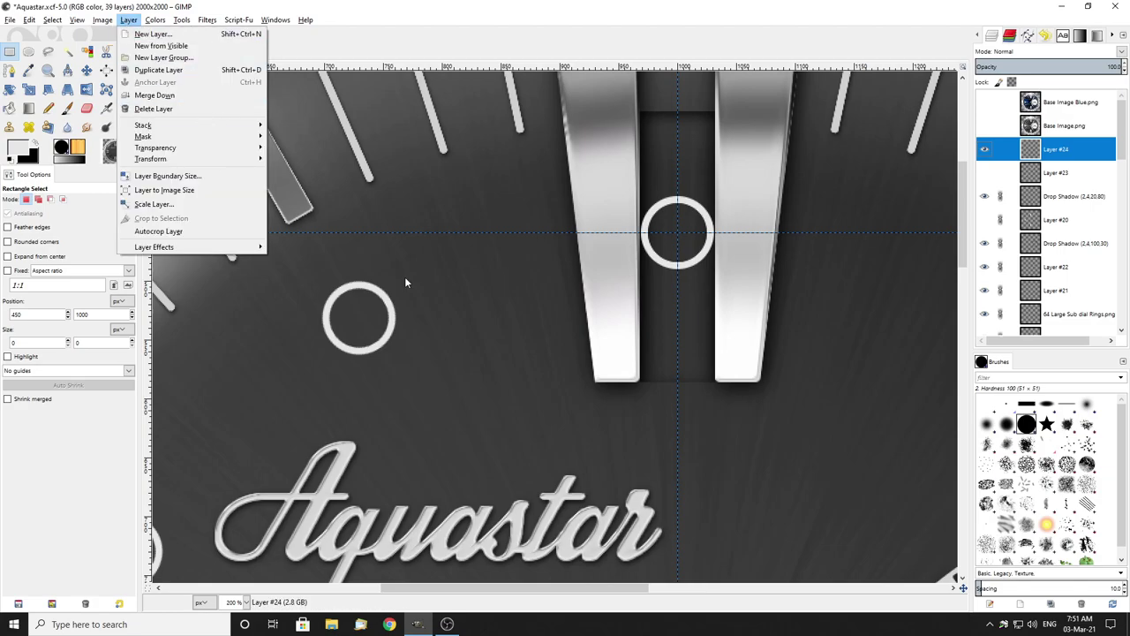
key("Escape")
key("1")
scroll(525, 285, "down", 5)
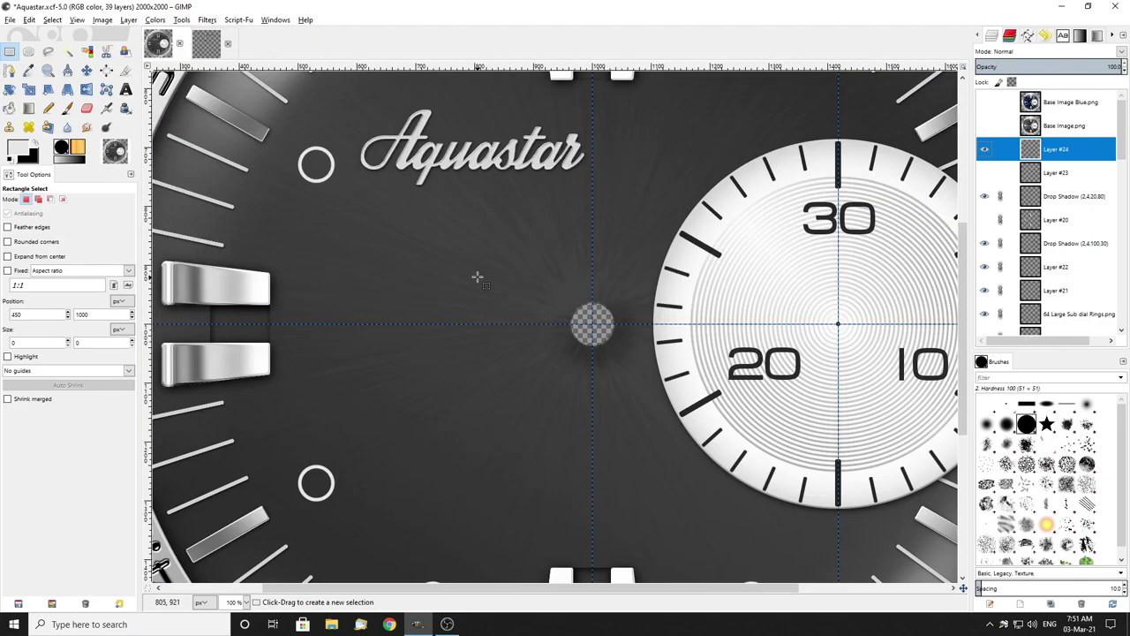
key("shift+2")
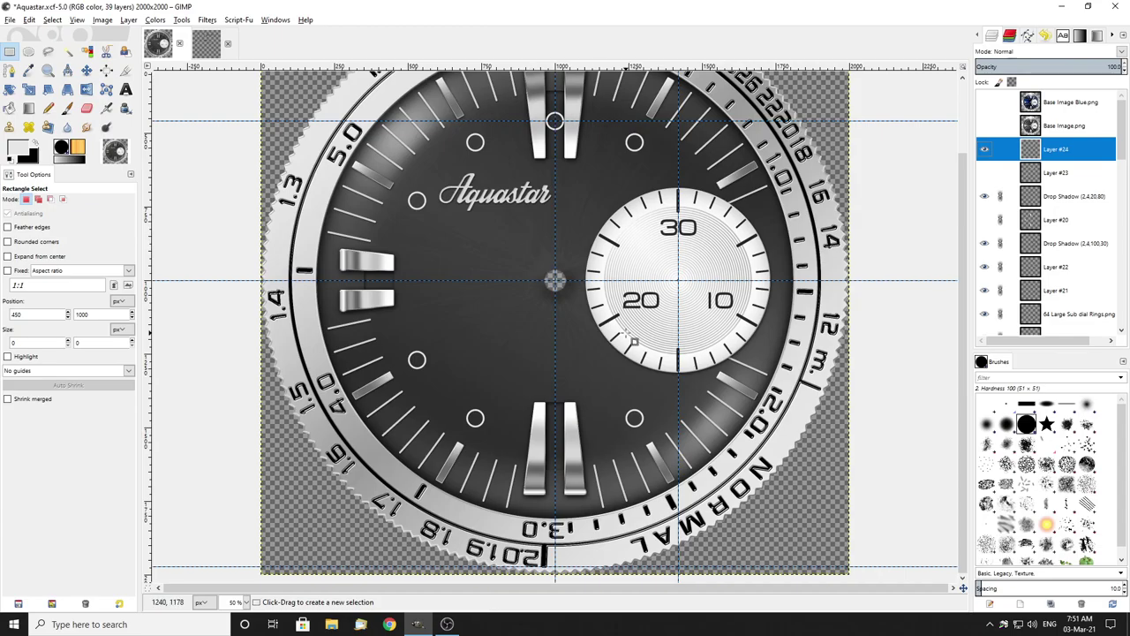
scroll(669, 424, "up", 3)
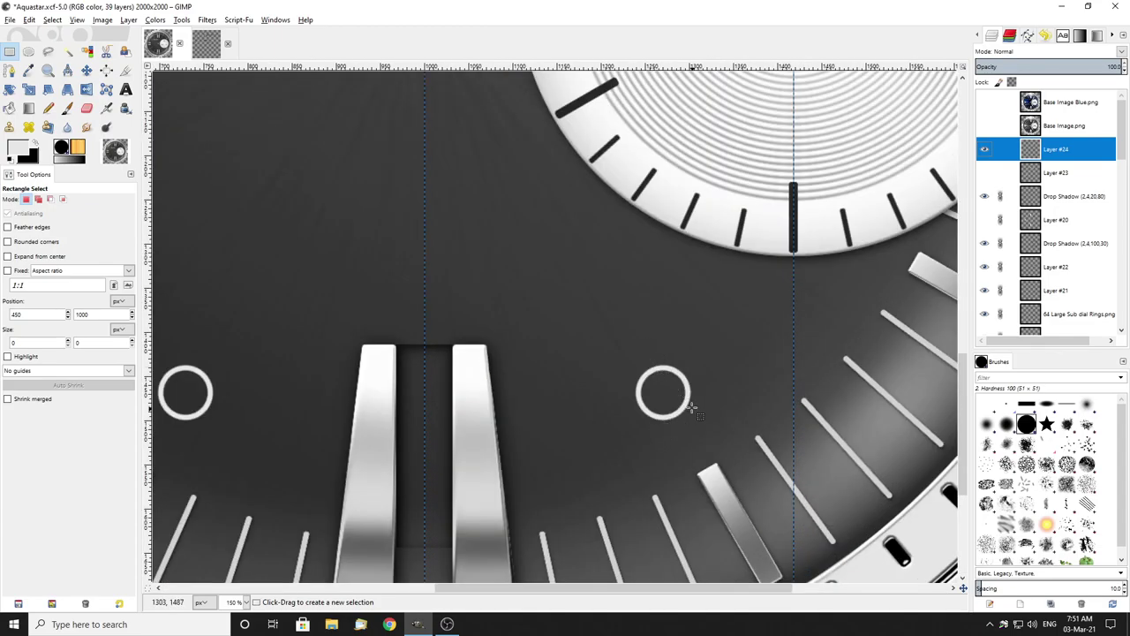
scroll(588, 381, "down", 2)
scroll(493, 311, "up", 3)
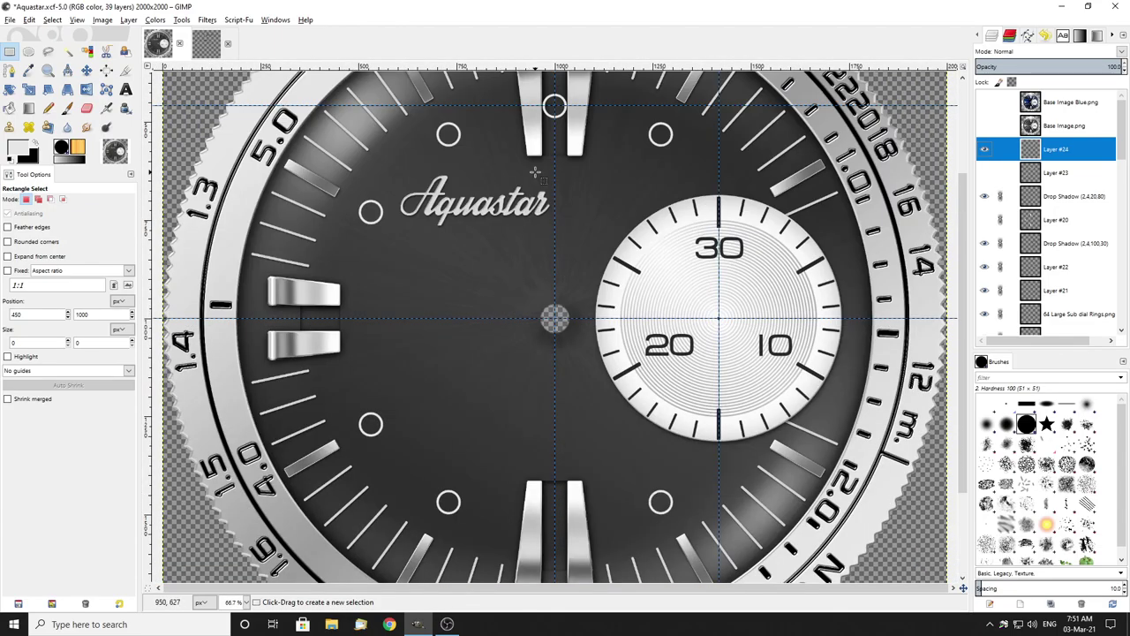
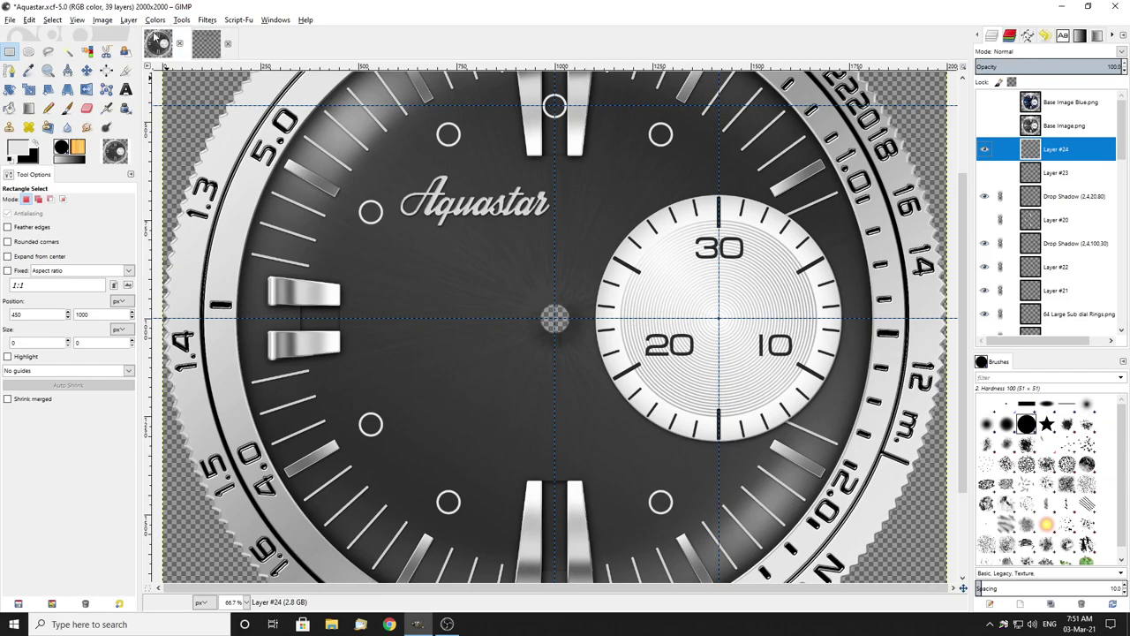
Step: Apply a Bevel and Emboss effect to the rings on Layer #24 with Inner Bevel, depth 8, size 3 and soften 3, merged with the layer
left_click(133, 19)
mouse_move(175, 248)
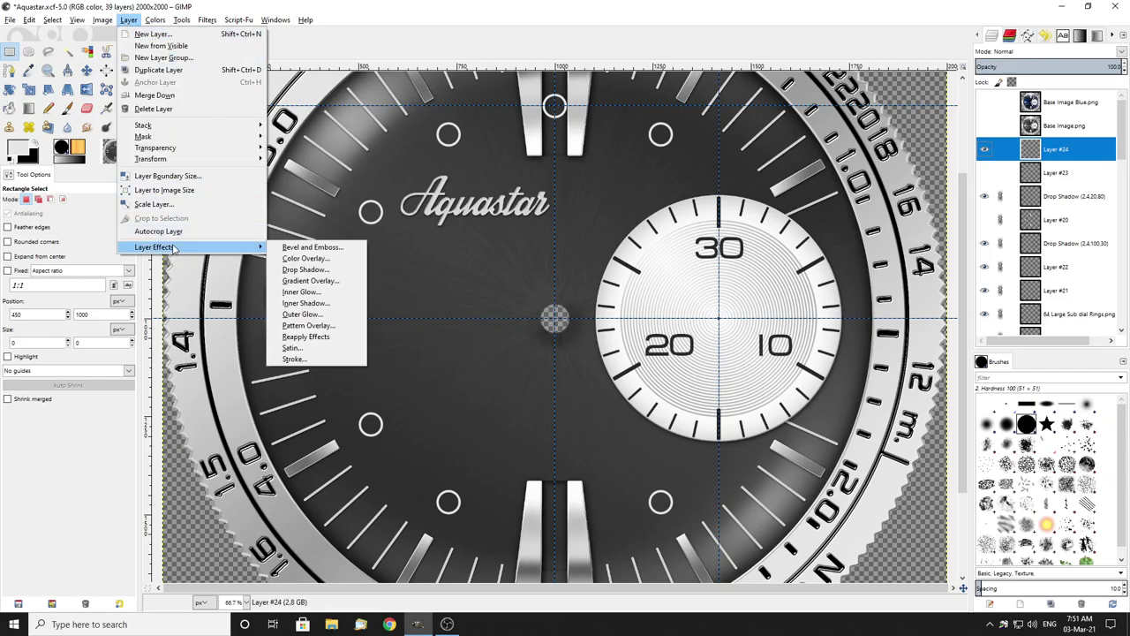
left_click(292, 248)
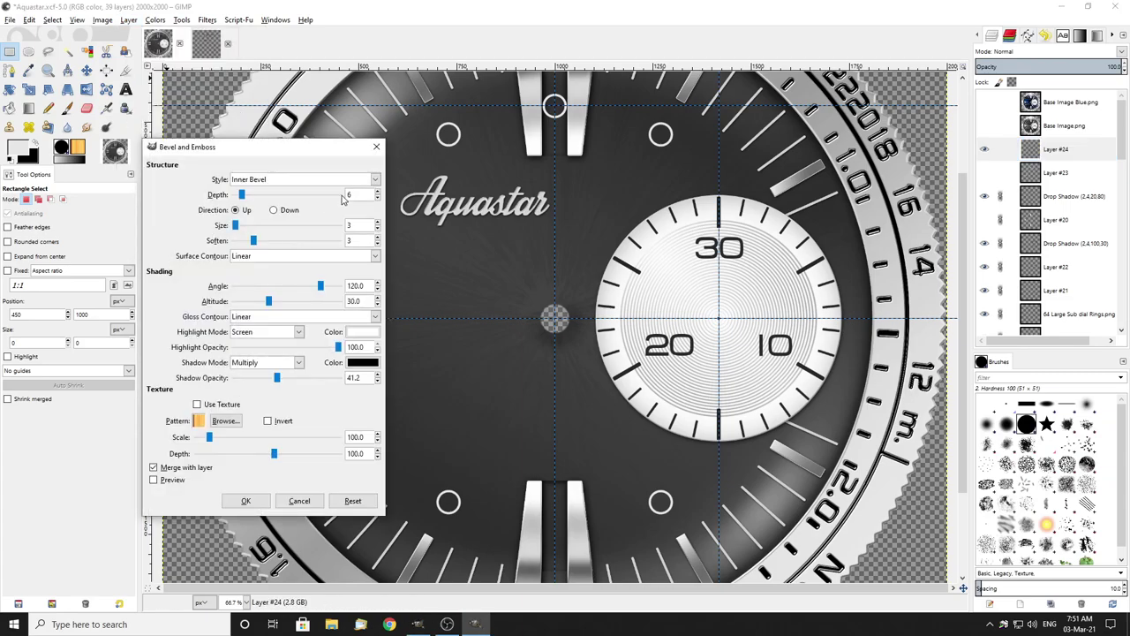
left_click(379, 193)
left_click(379, 193)
left_click(247, 501)
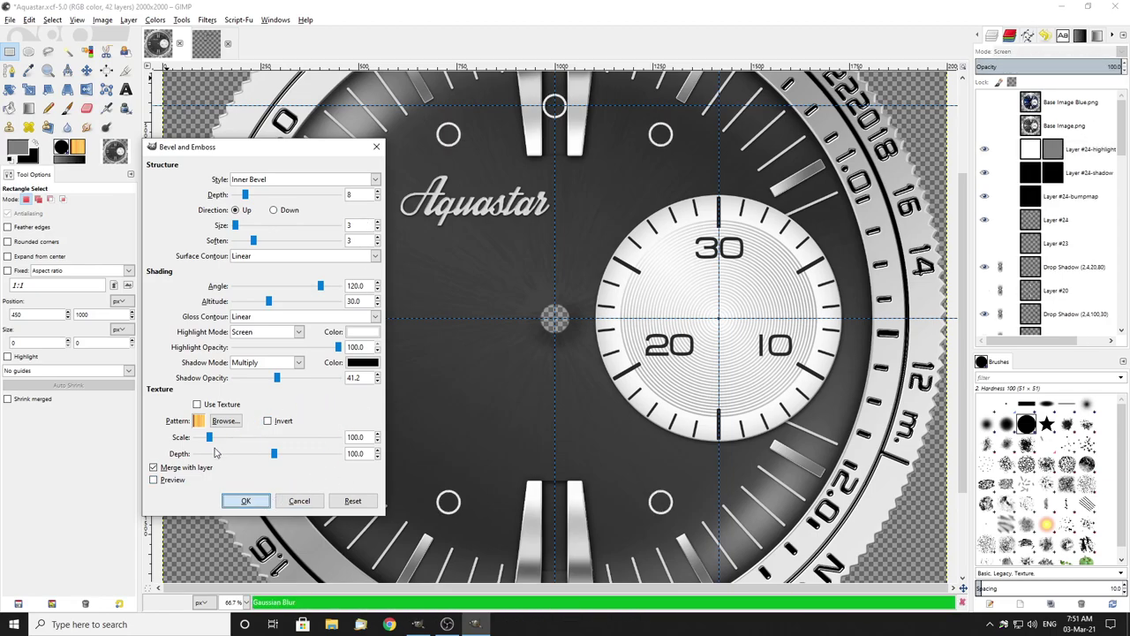
scroll(459, 123, "up", 8)
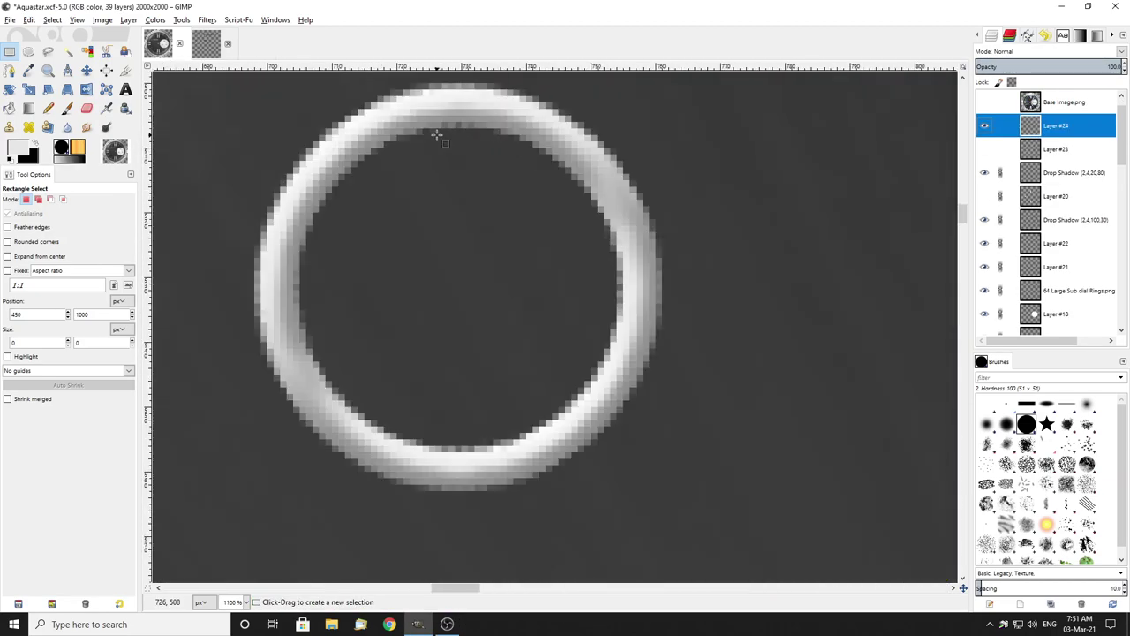
scroll(436, 134, "down", 5)
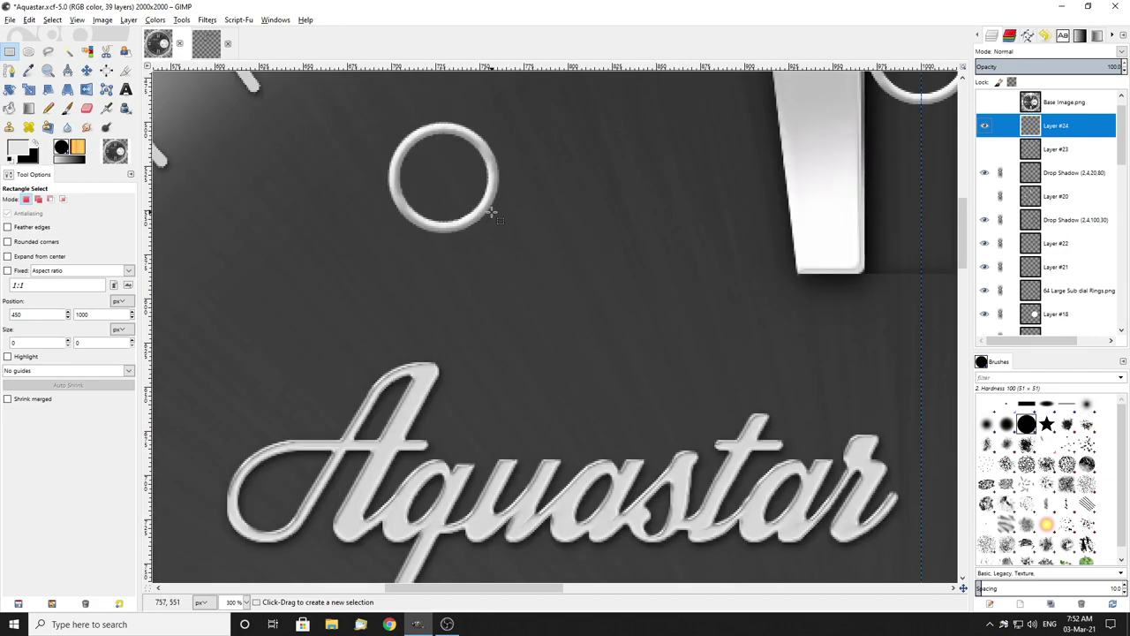
Step: Show Layer #23 beneath the bevelled rings and compare the round markers with Base Image.png
left_click(986, 149)
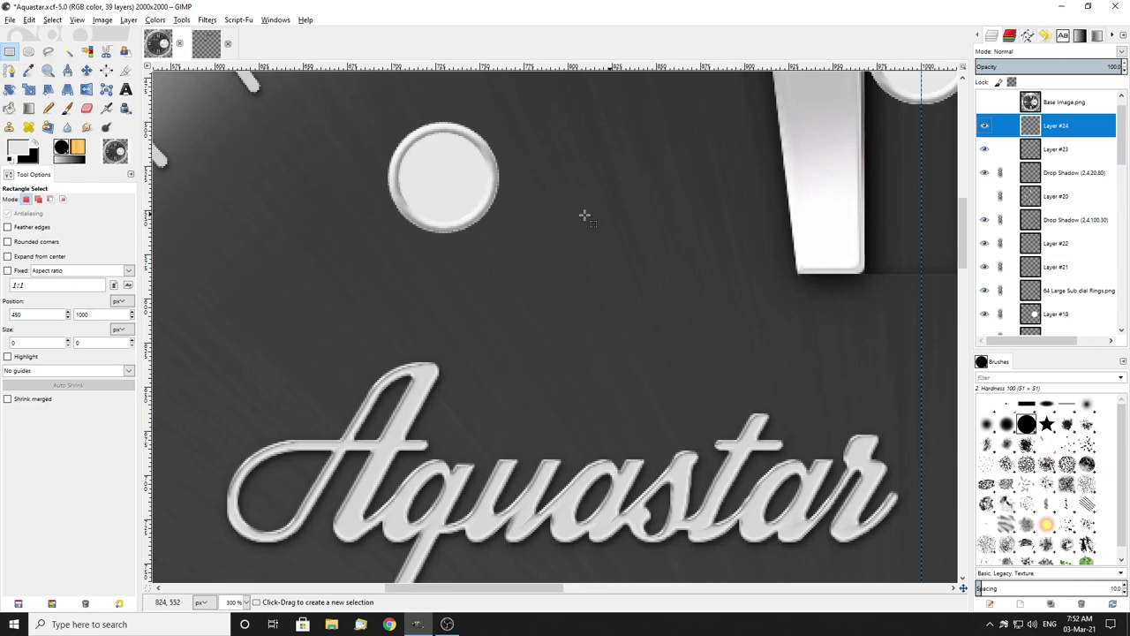
scroll(585, 214, "down", 4)
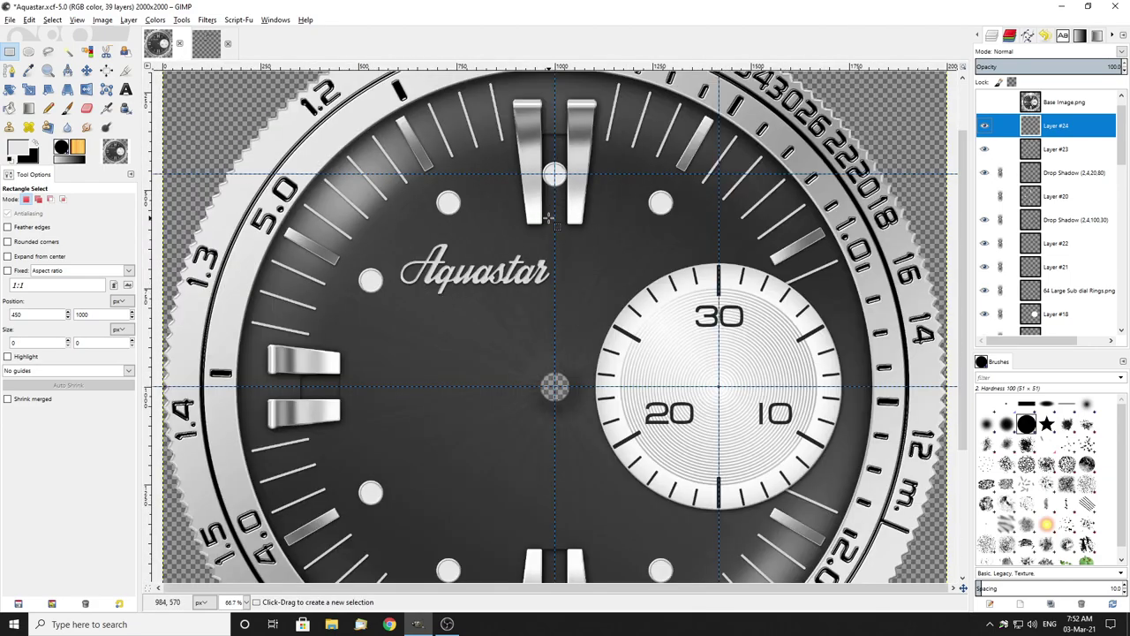
left_click(985, 103)
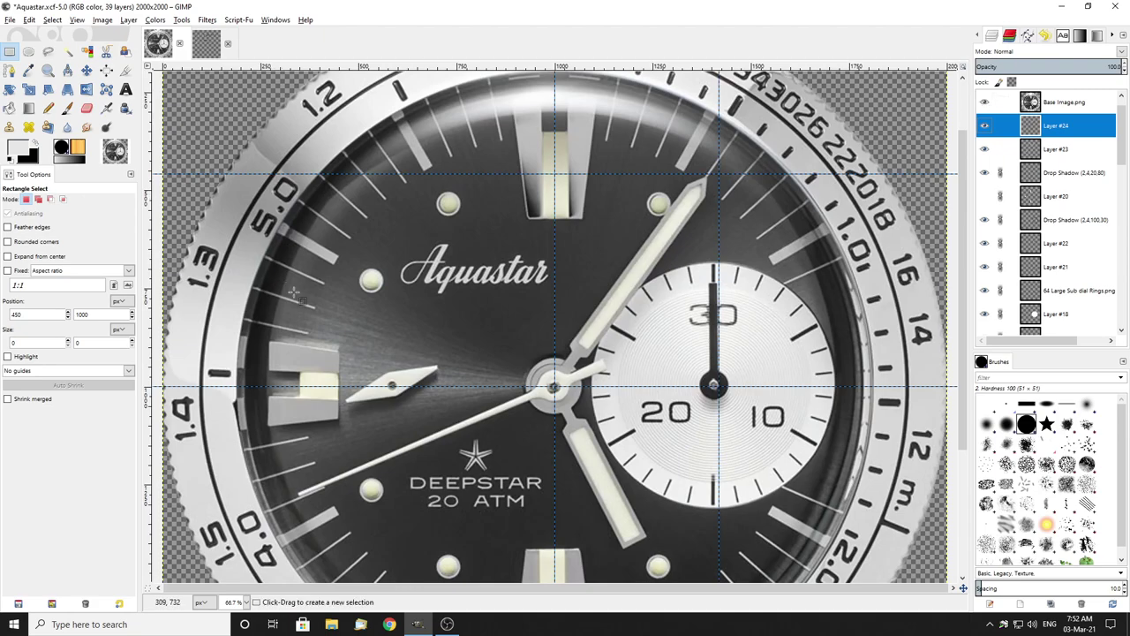
left_click(985, 103)
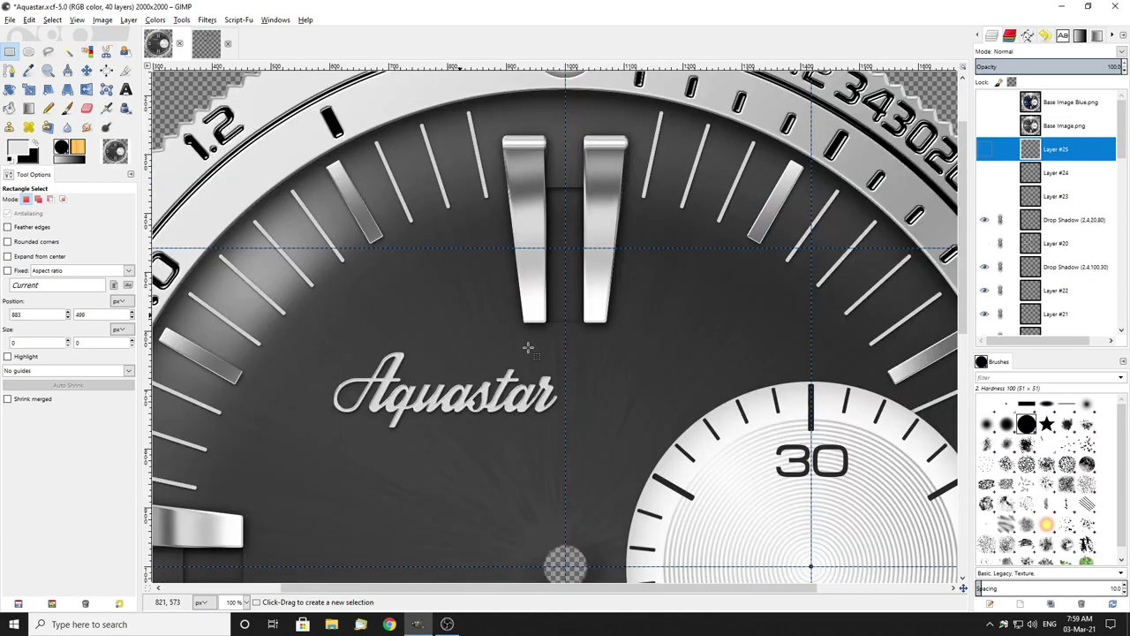
Step: Show Layer #23 alone, then together with Layer #24, and examine how the solid circles and bevelled rings combine
scroll(487, 335, "down", 3)
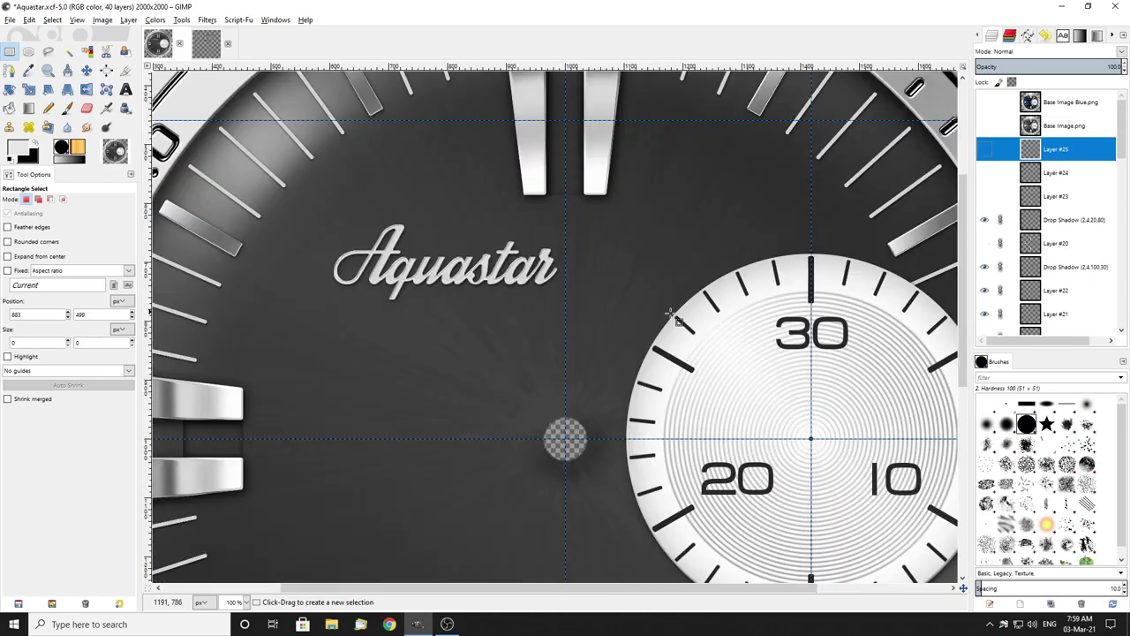
left_click(987, 200)
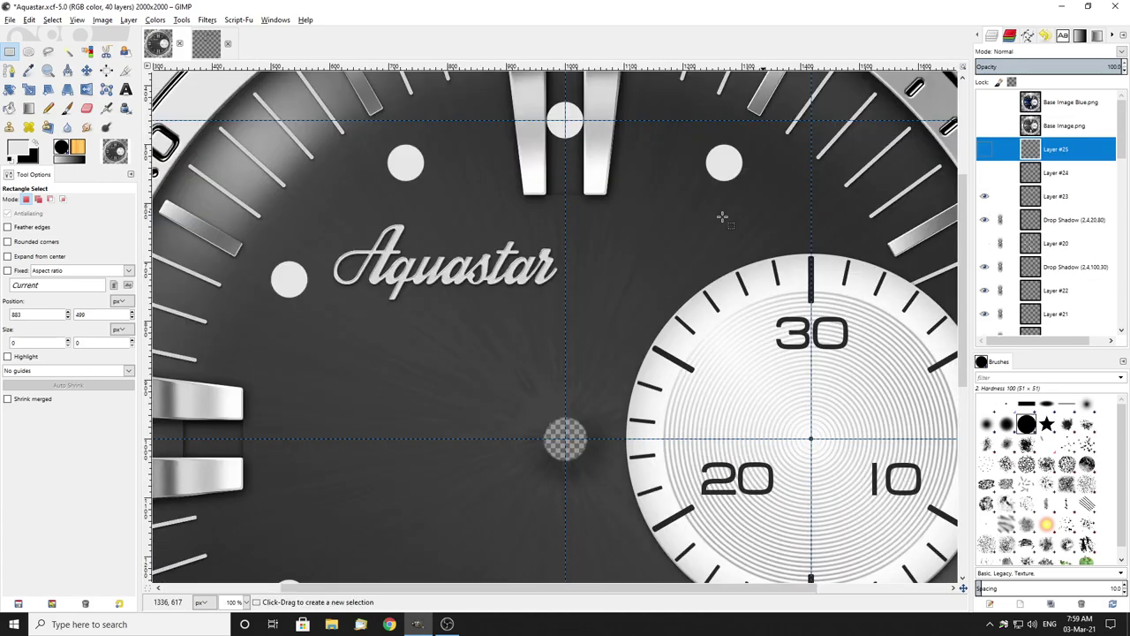
scroll(724, 217, "up", 3)
left_click(985, 199)
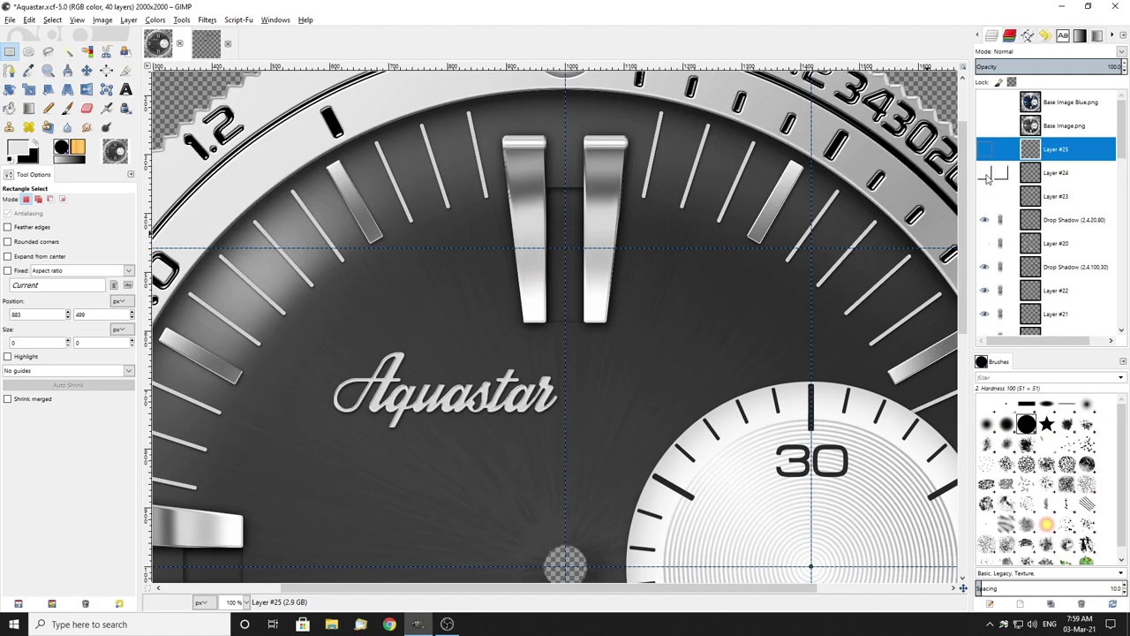
left_click(985, 175)
left_click(985, 196)
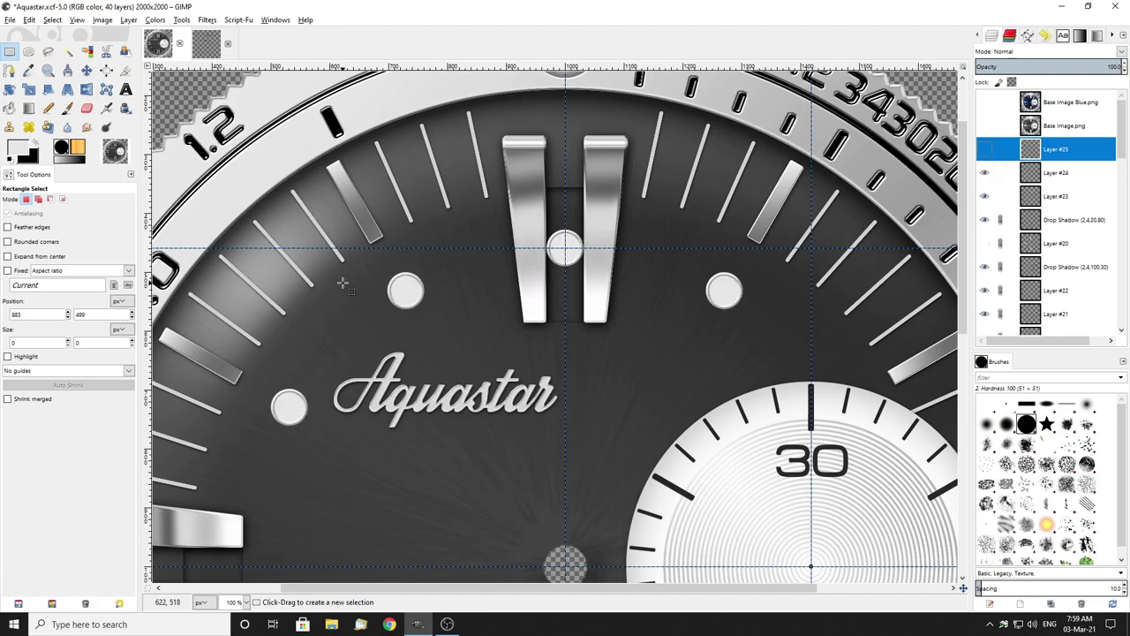
key("2")
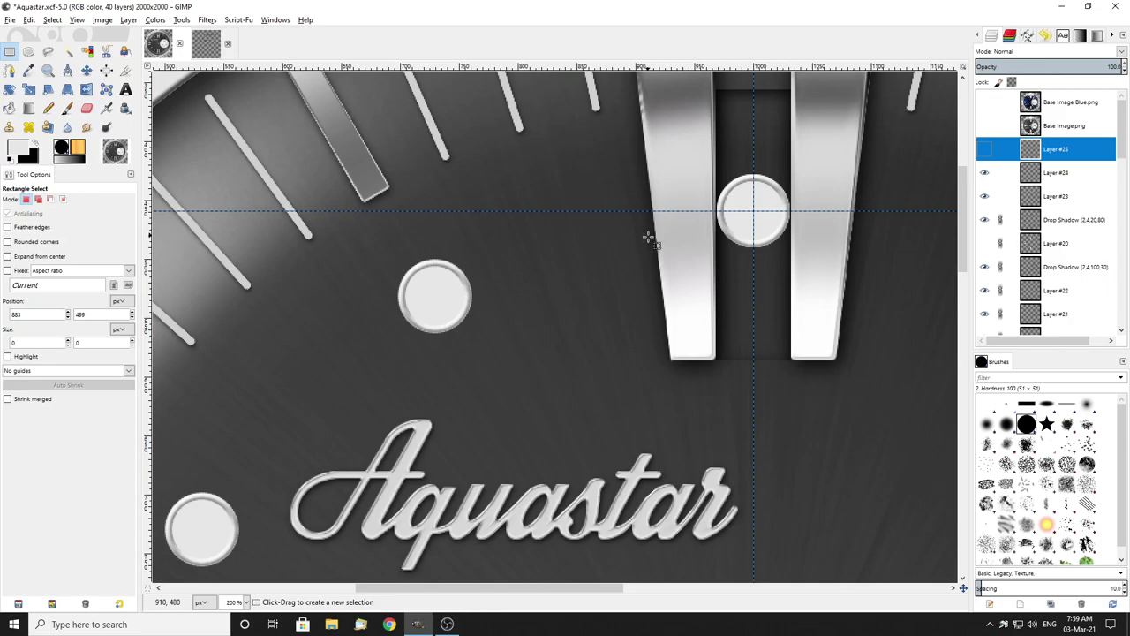
key("1")
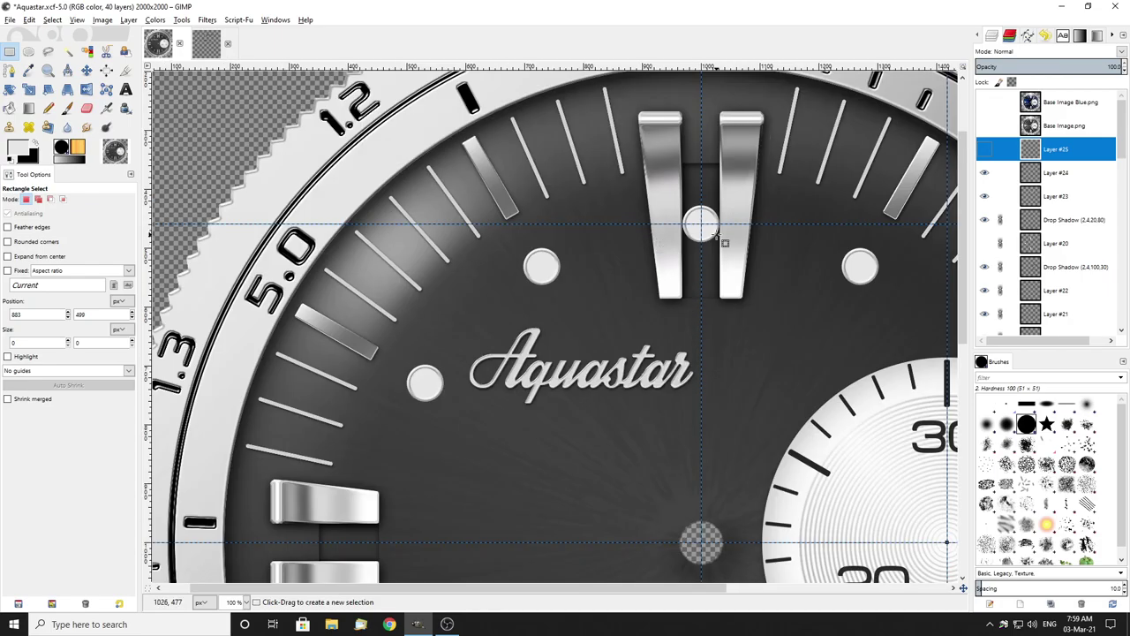
Step: Show Layer #25 and hide Layer #24 and Layer #23
left_click(986, 149)
left_click(985, 174)
left_click(985, 196)
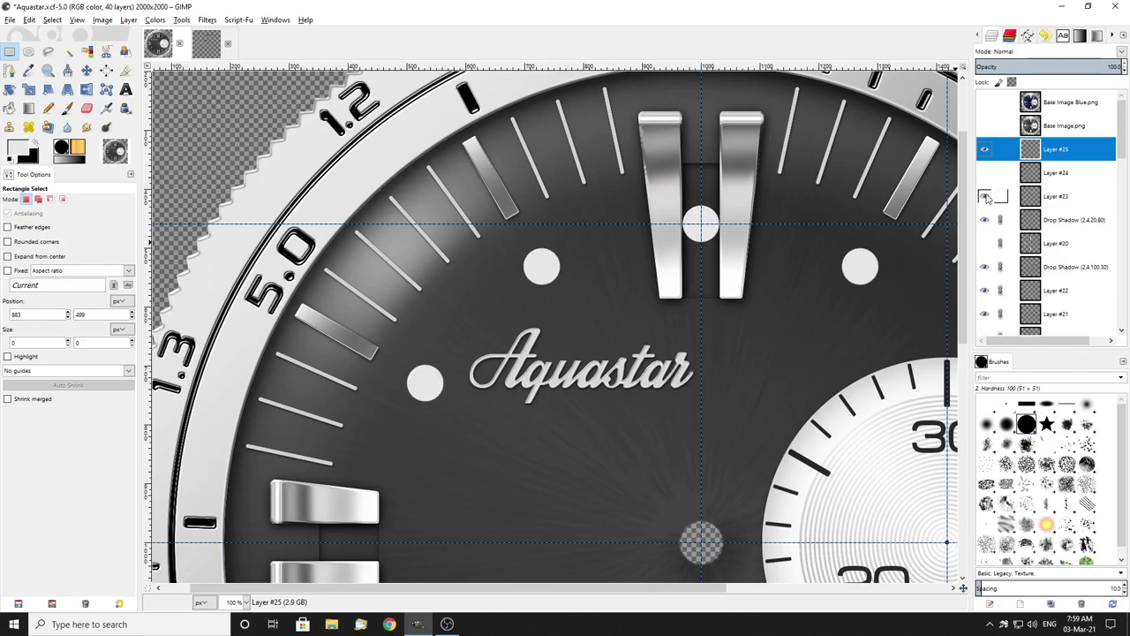
Step: Compare the small circle on Layer #25 with Layer #23, Layer #24 and the round markers in Base Image Blue.png
left_click(986, 196)
key("2")
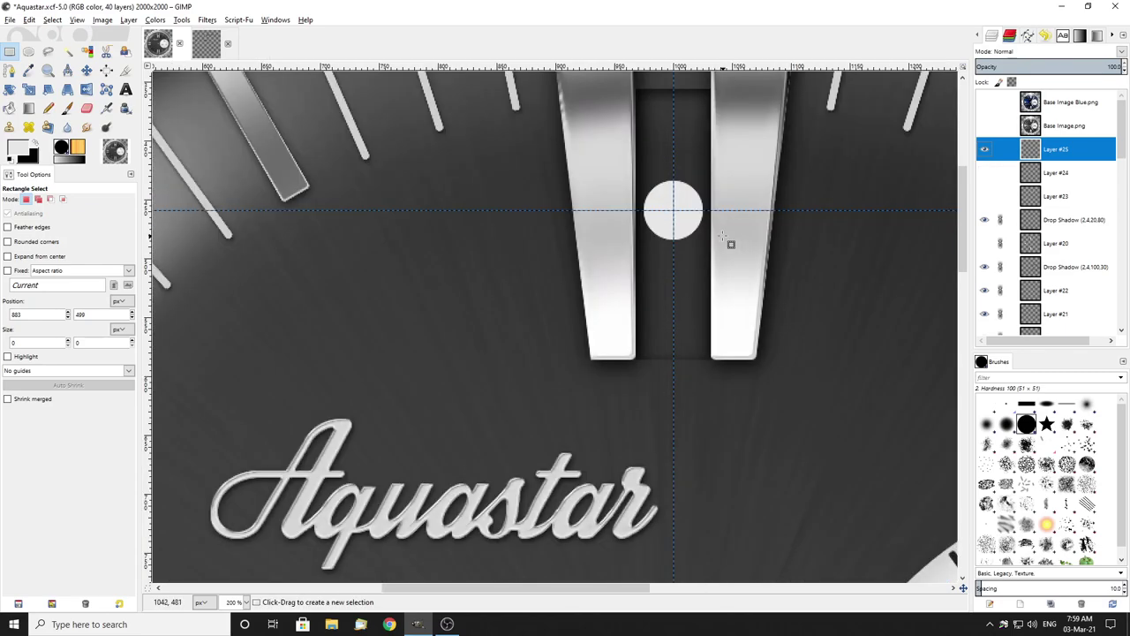
left_click(985, 196)
left_click(986, 196)
left_click(986, 173)
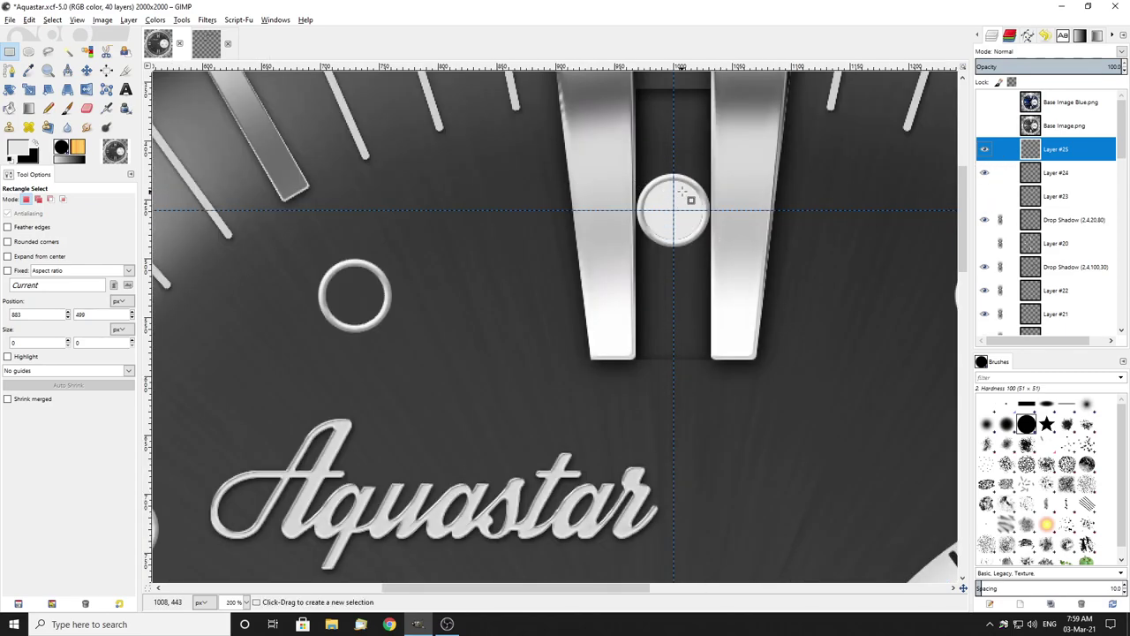
left_click(985, 196)
left_click(986, 196)
left_click(985, 173)
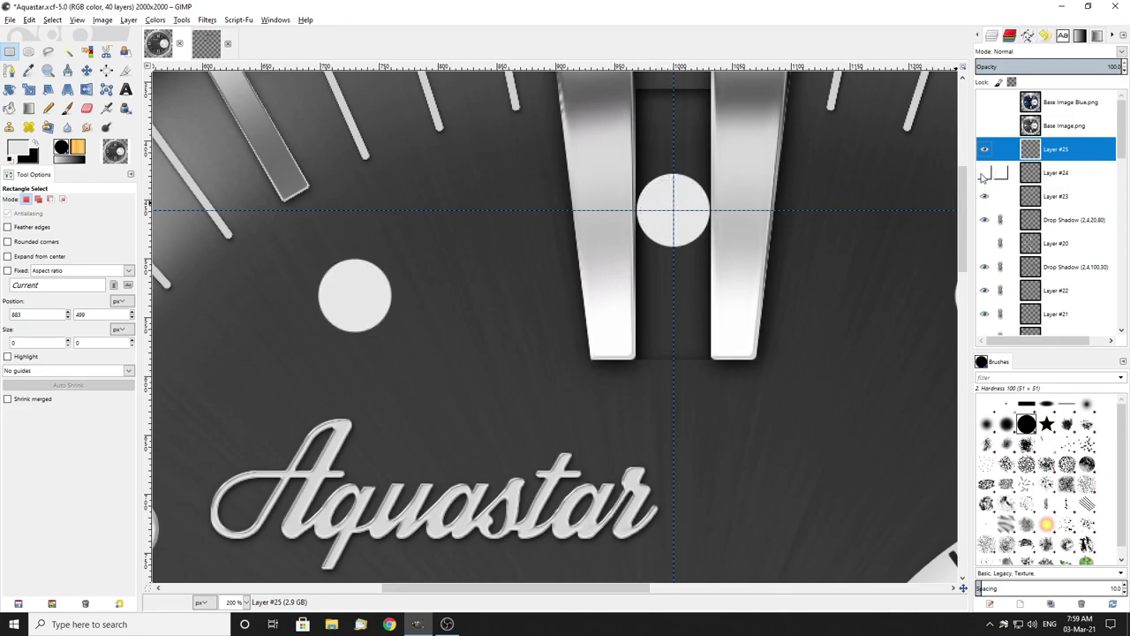
left_click(986, 196)
left_click(986, 196)
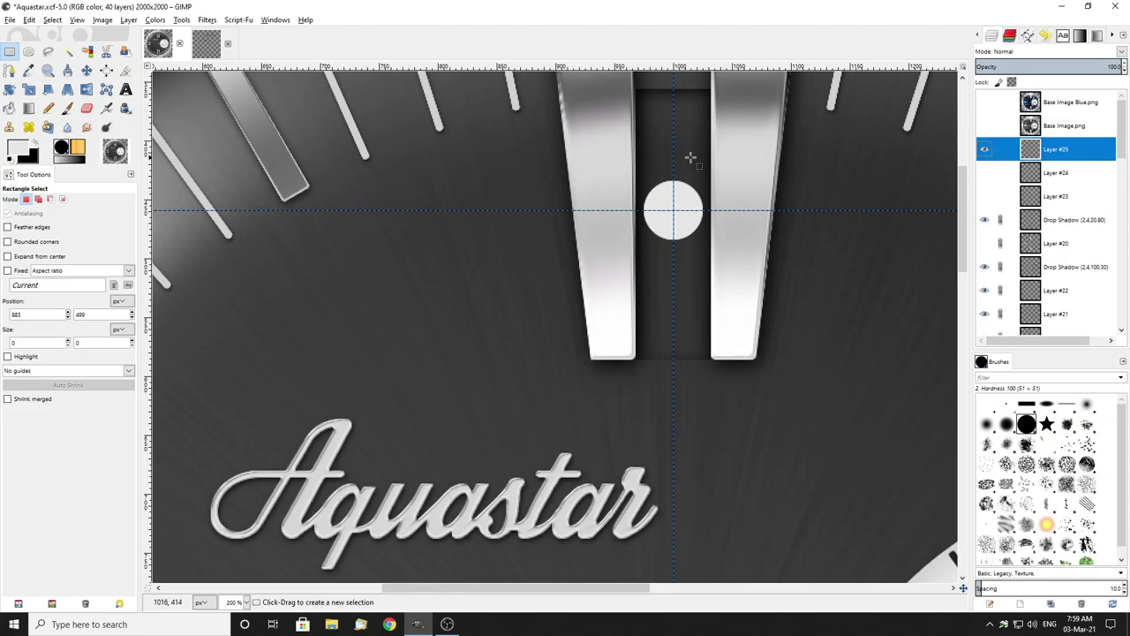
left_click(984, 101)
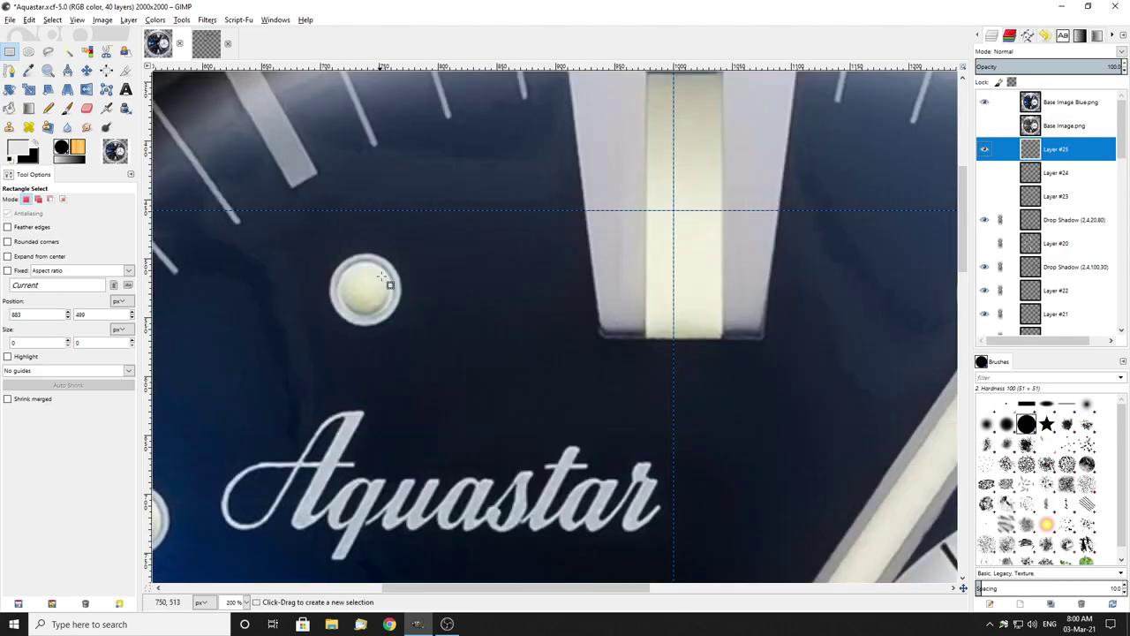
left_click(985, 102)
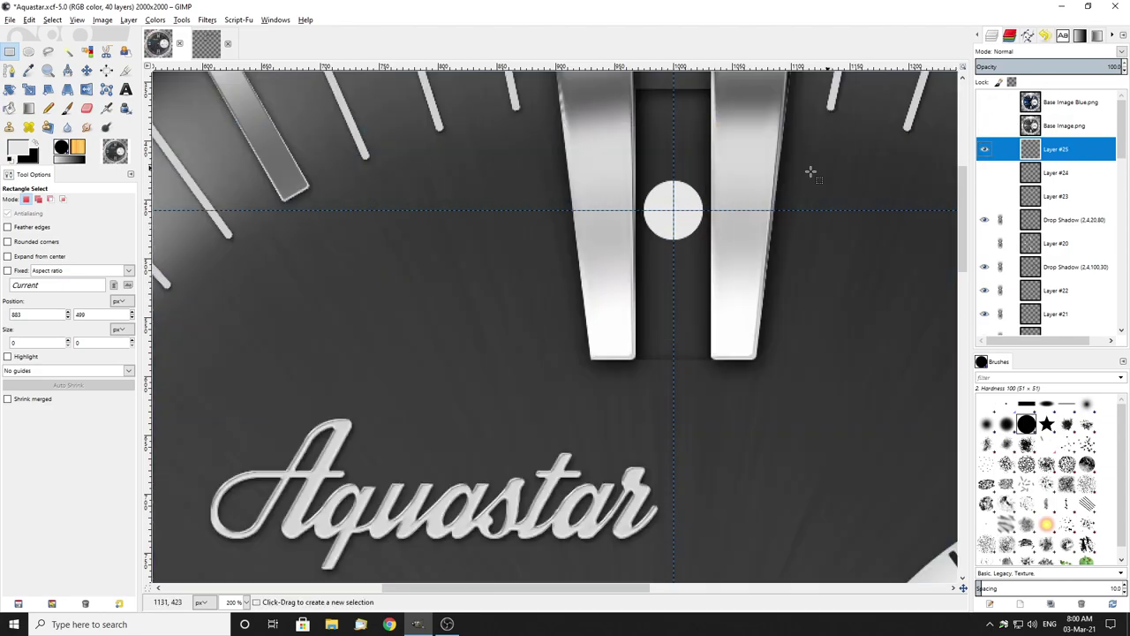
Step: Try a Bevel and Emboss on the Layer #25 circle with Inner Bevel, depth 30, size 30 and soften 7, merged with the layer
left_click(128, 21)
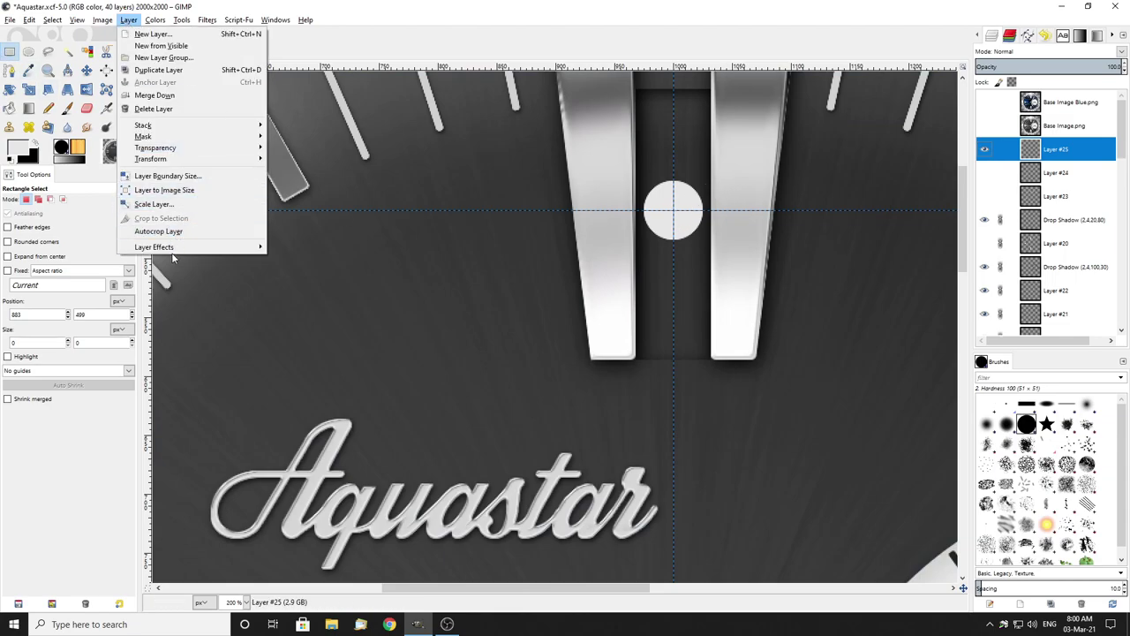
mouse_move(168, 250)
left_click(313, 247)
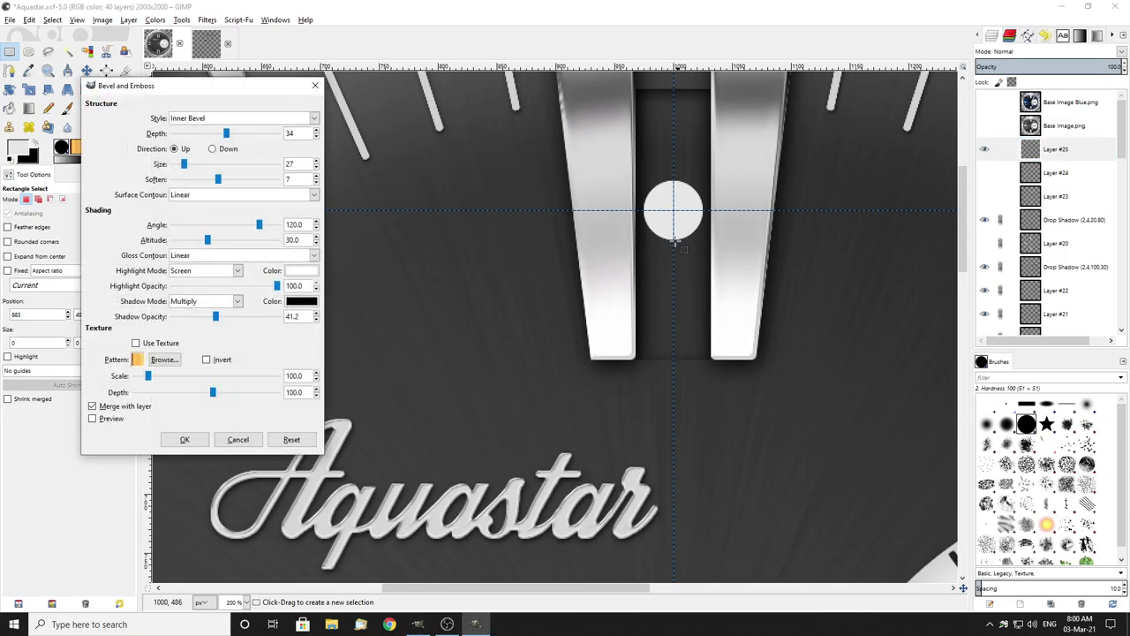
left_click(316, 129)
left_click(315, 130)
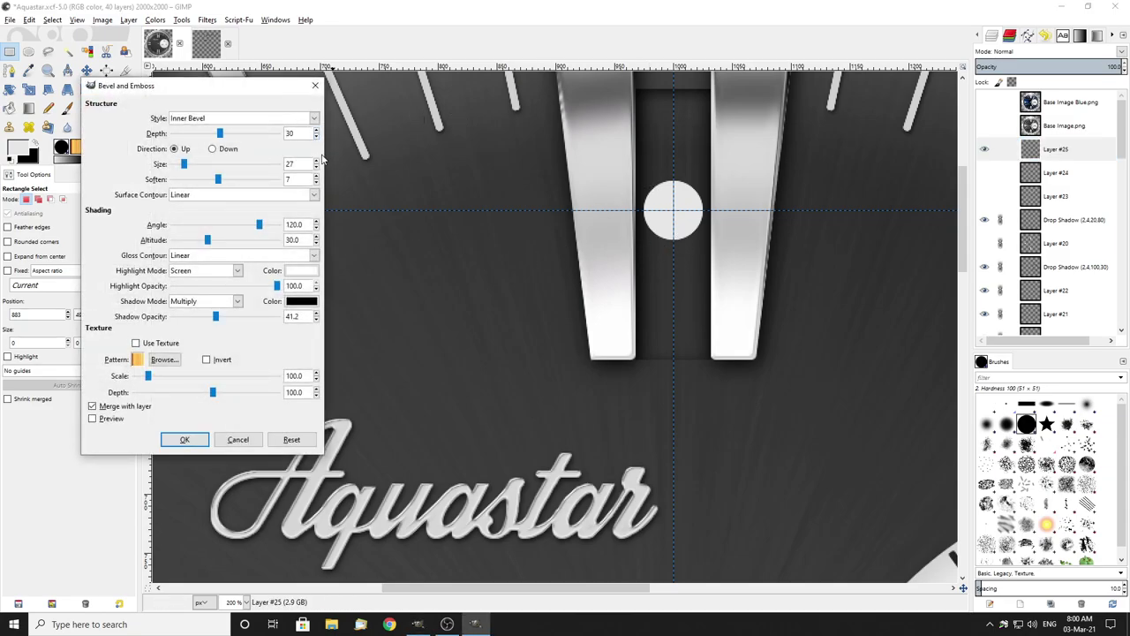
left_click(178, 437)
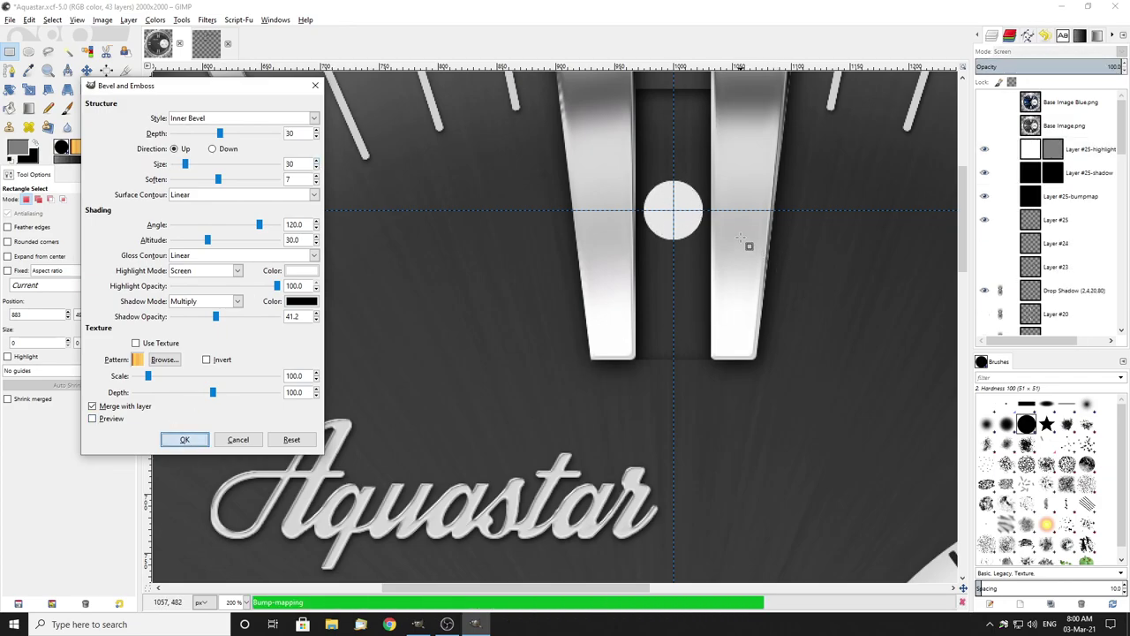
scroll(698, 214, "up", 2)
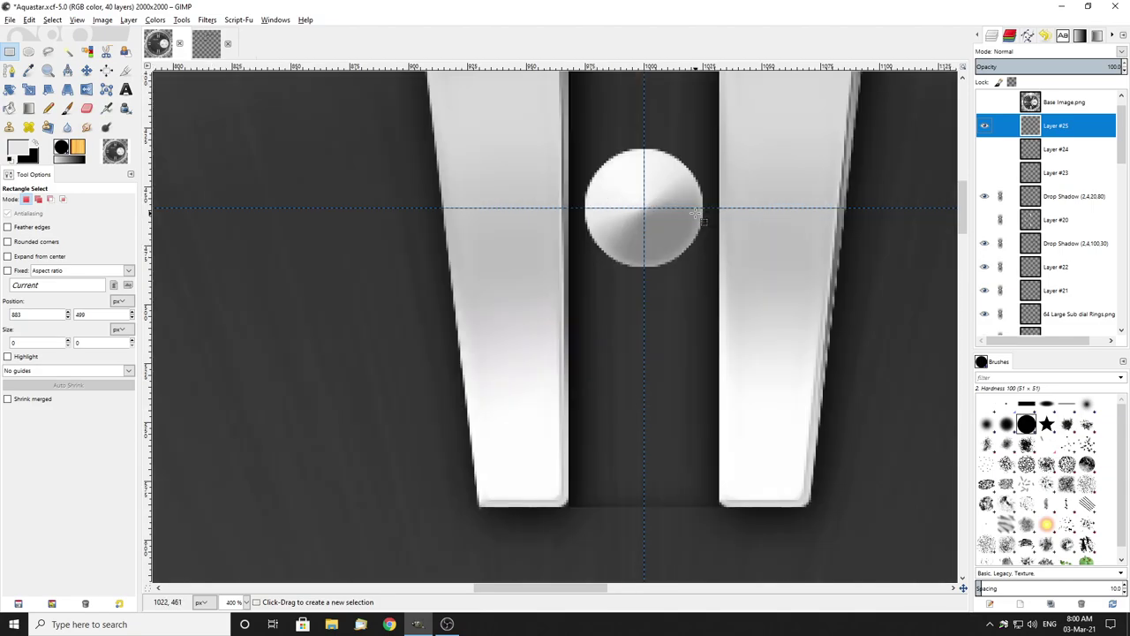
scroll(697, 215, "down", 3)
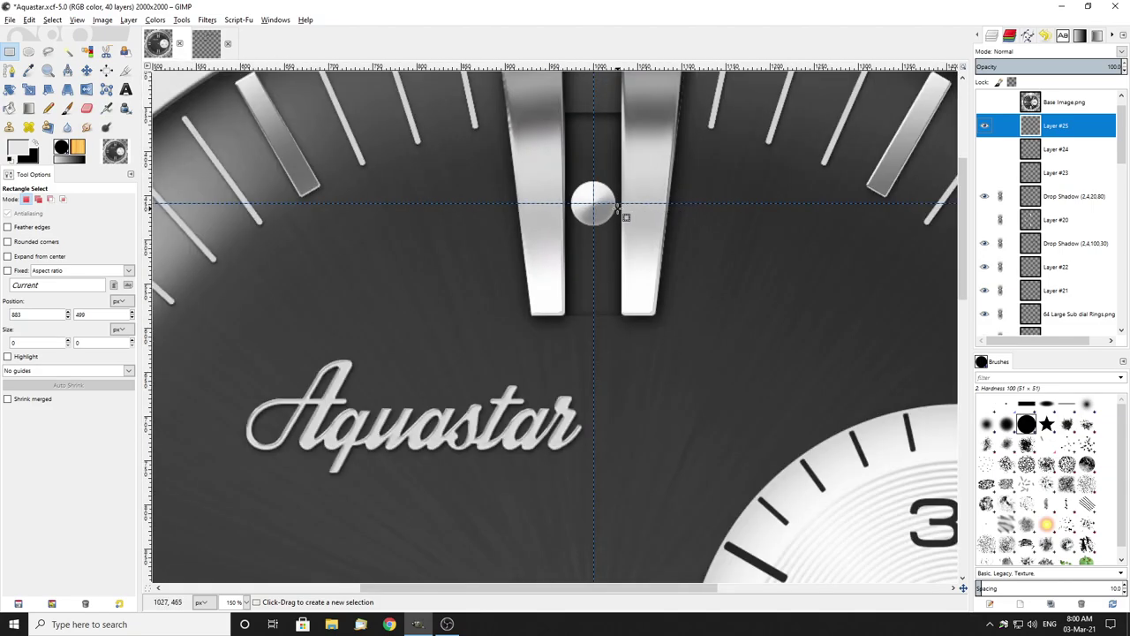
scroll(628, 207, "up", 2)
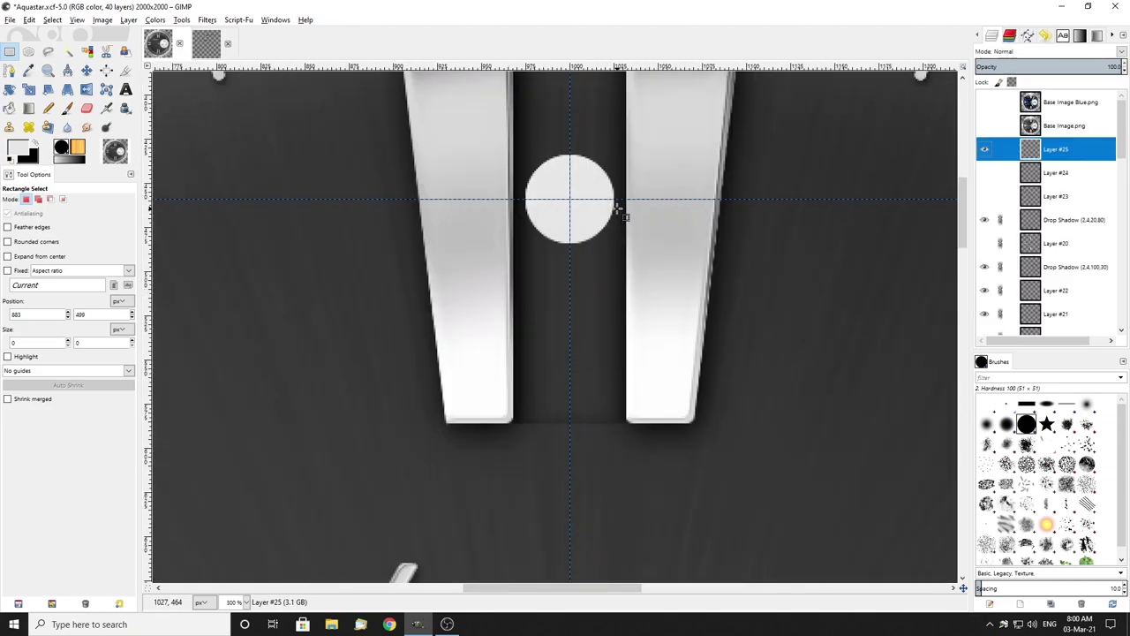
Step: Make a circular selection of about 52 × 52 px around the Layer #25 circle, centred on the guide intersection
left_click(28, 51)
scroll(562, 204, "up", 2)
left_click_drag(561, 197, 641, 270)
scroll(641, 209, "up", 3)
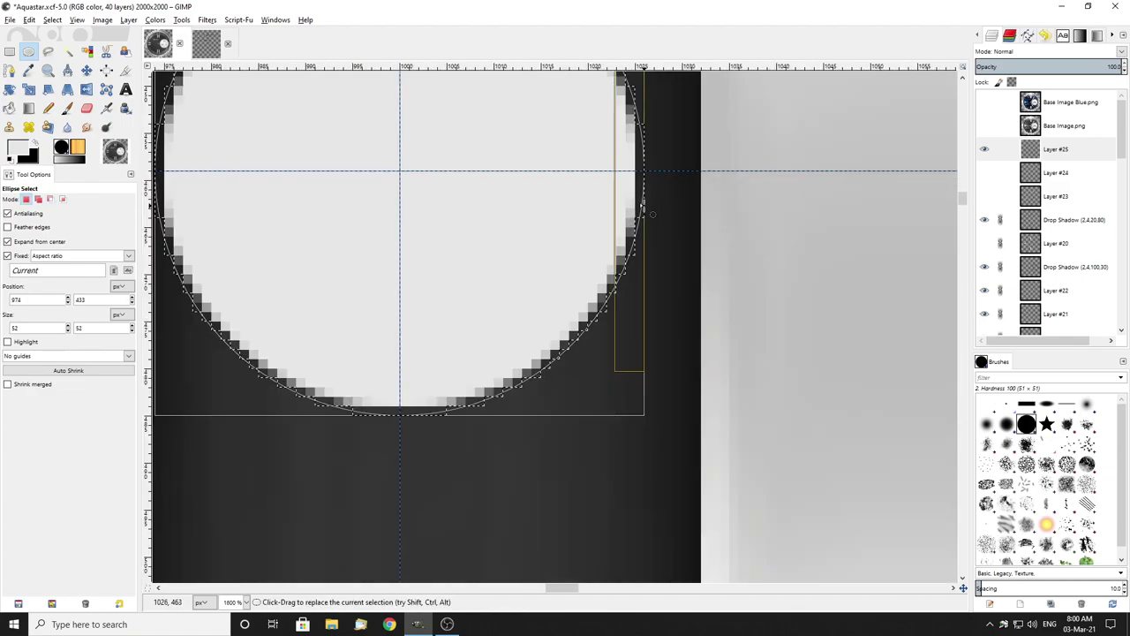
scroll(644, 206, "down", 3)
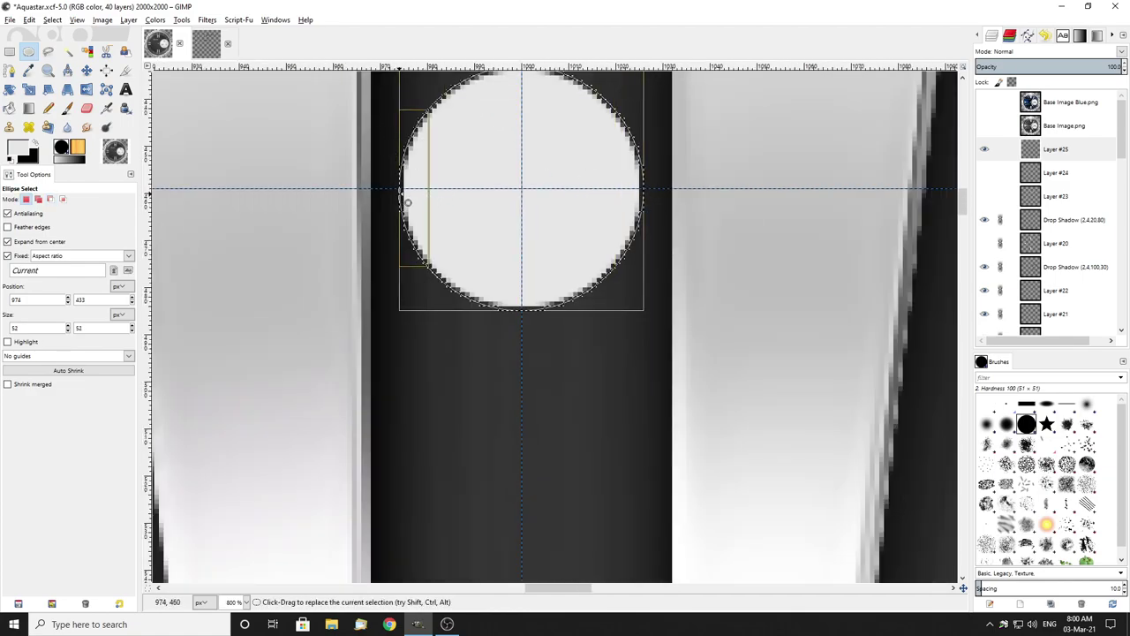
scroll(404, 197, "up", 1)
scroll(445, 181, "down", 1)
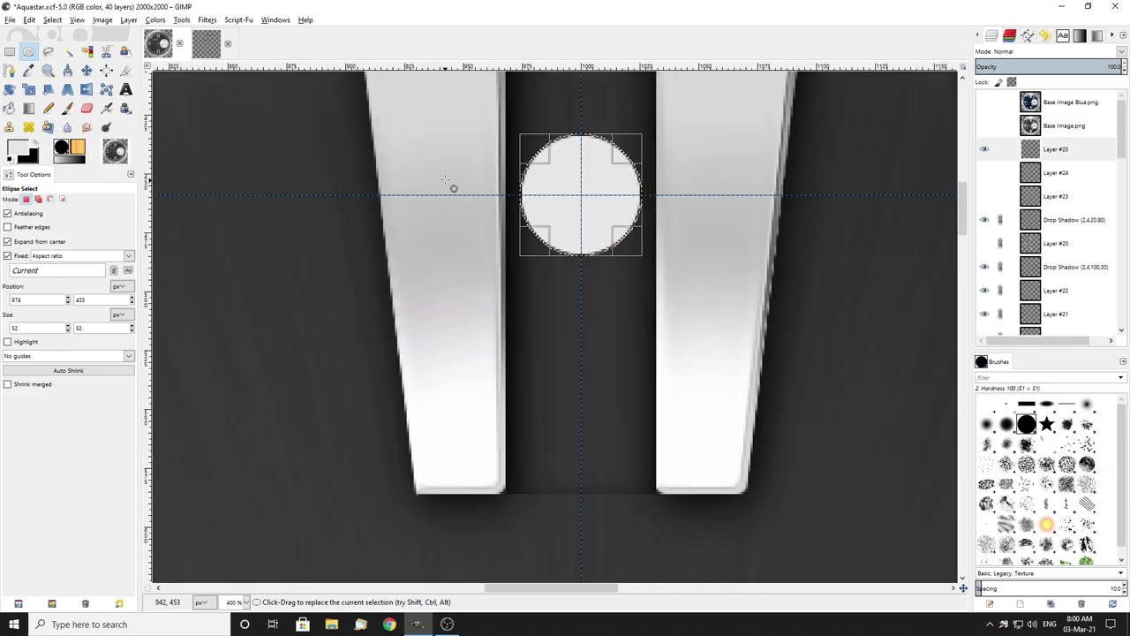
Step: Render a shaded sphere in the circular selection on Layer #25 using Sphere Designer with its solid texture and two lights
left_click(209, 21)
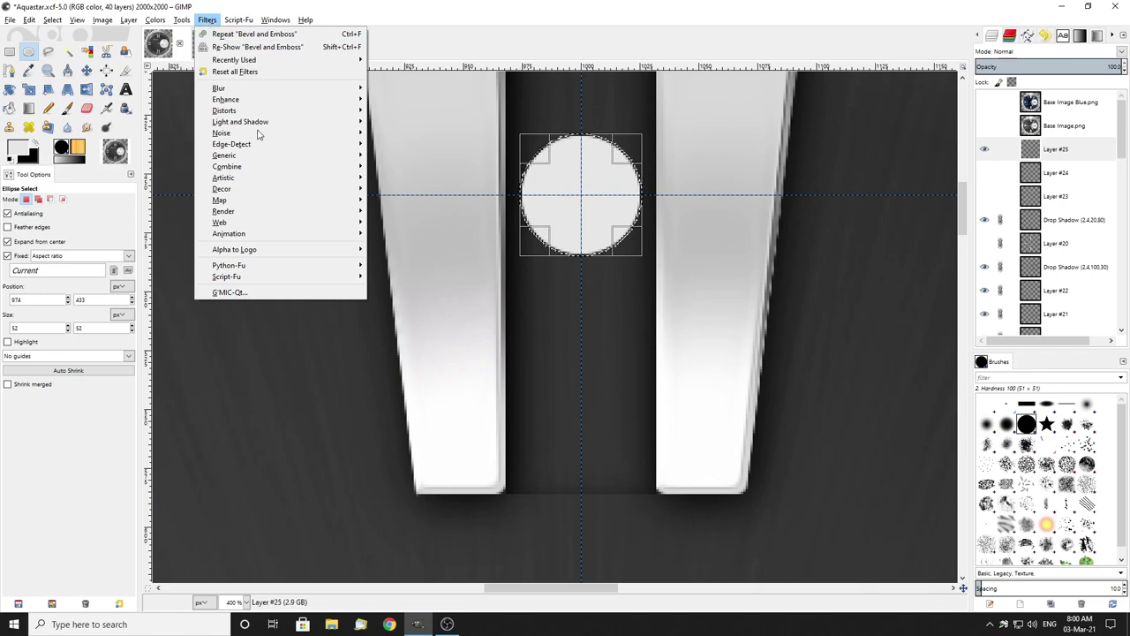
mouse_move(232, 238)
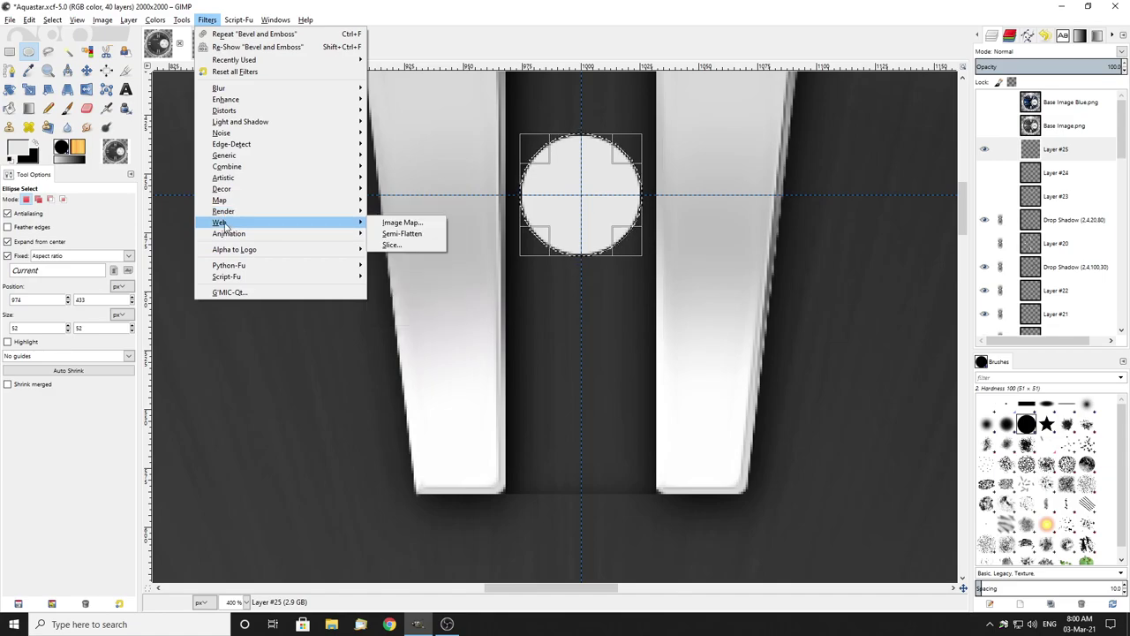
mouse_move(221, 215)
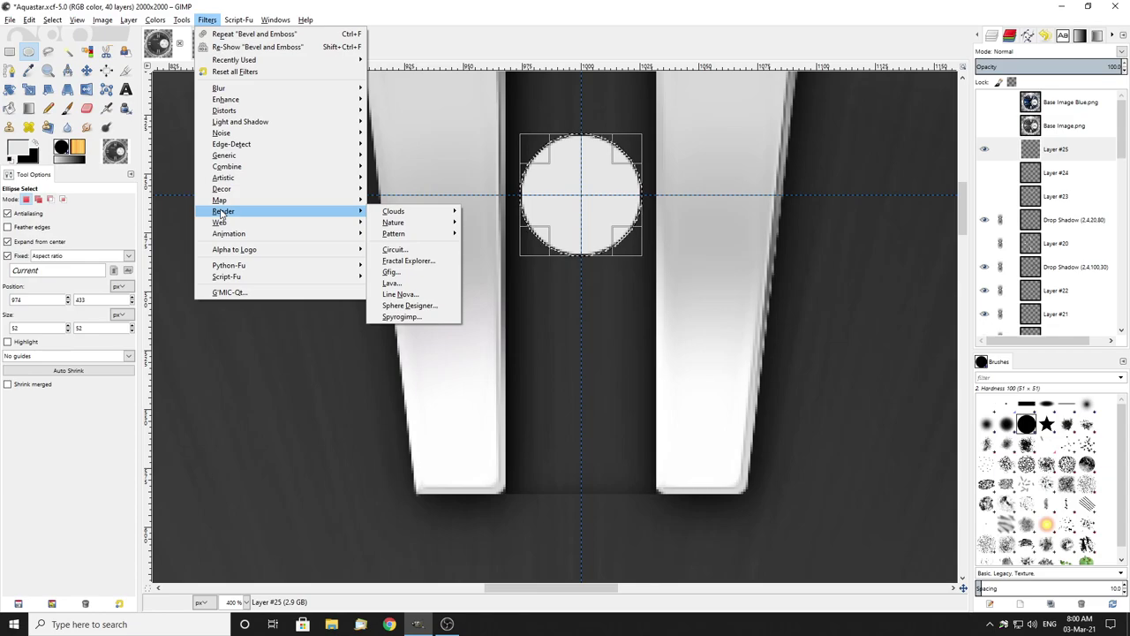
left_click(410, 305)
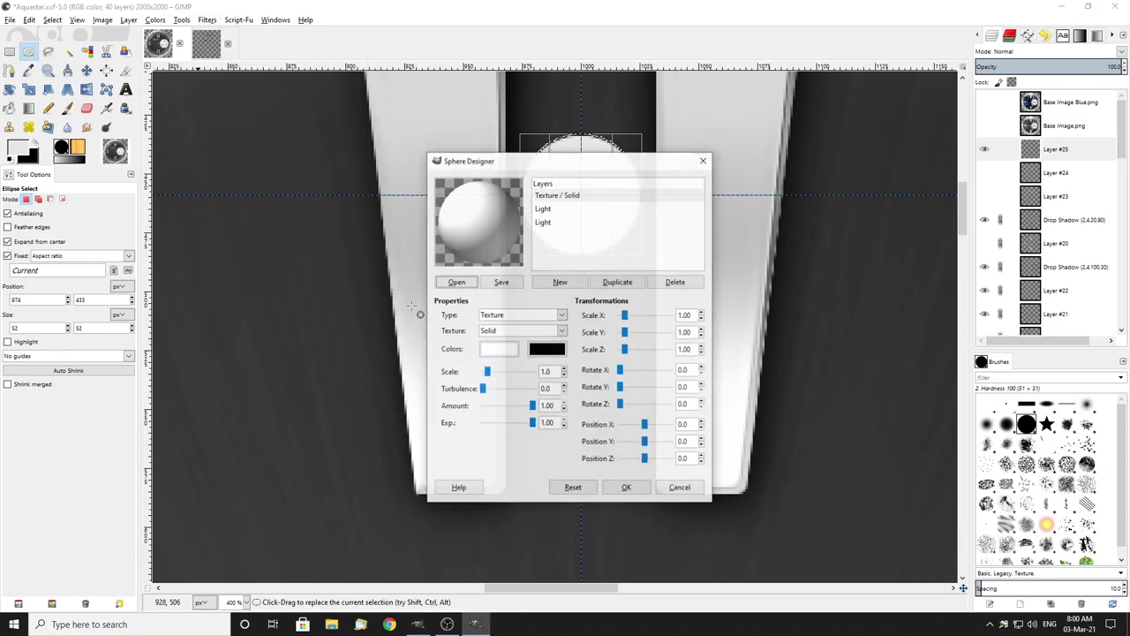
left_click(550, 210)
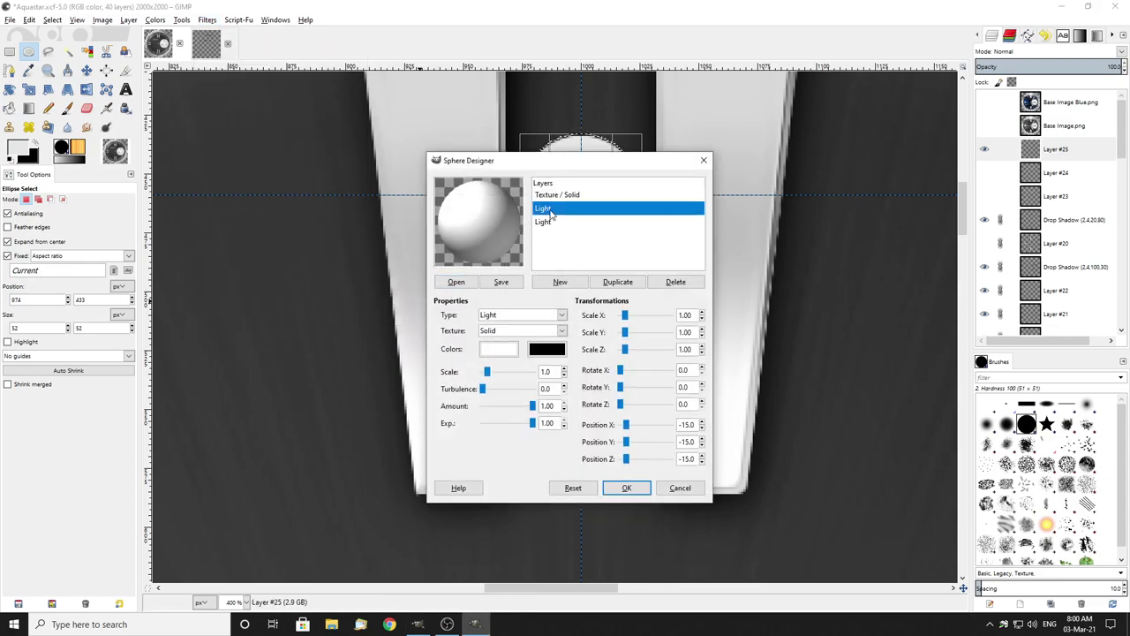
left_click(548, 222)
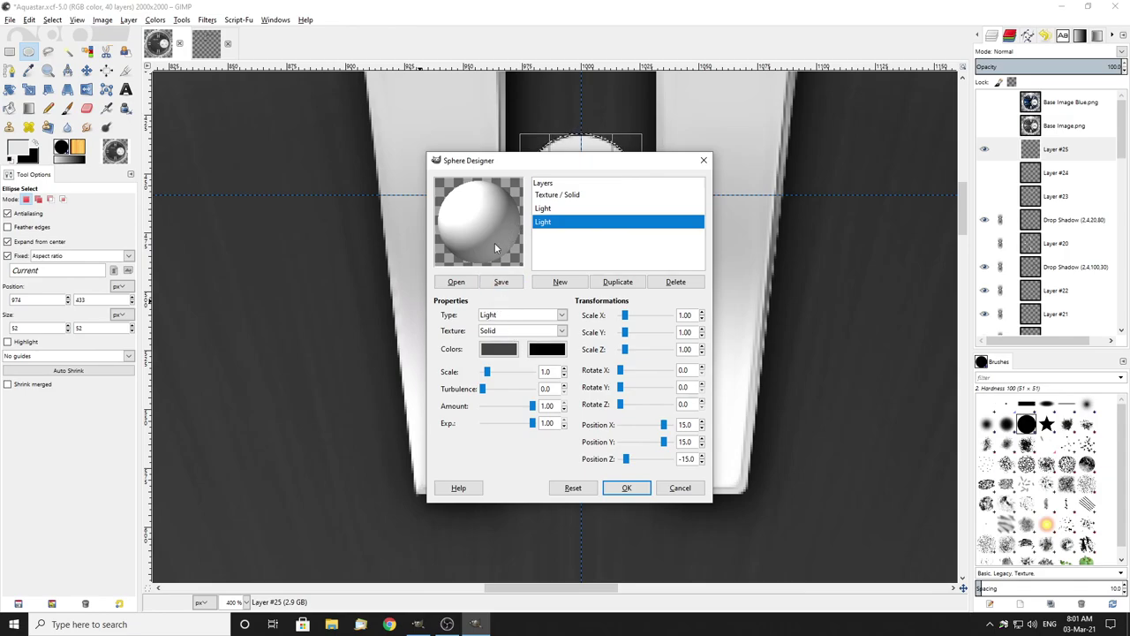
left_click(628, 488)
scroll(648, 253, "down", 3)
scroll(666, 250, "up", 4)
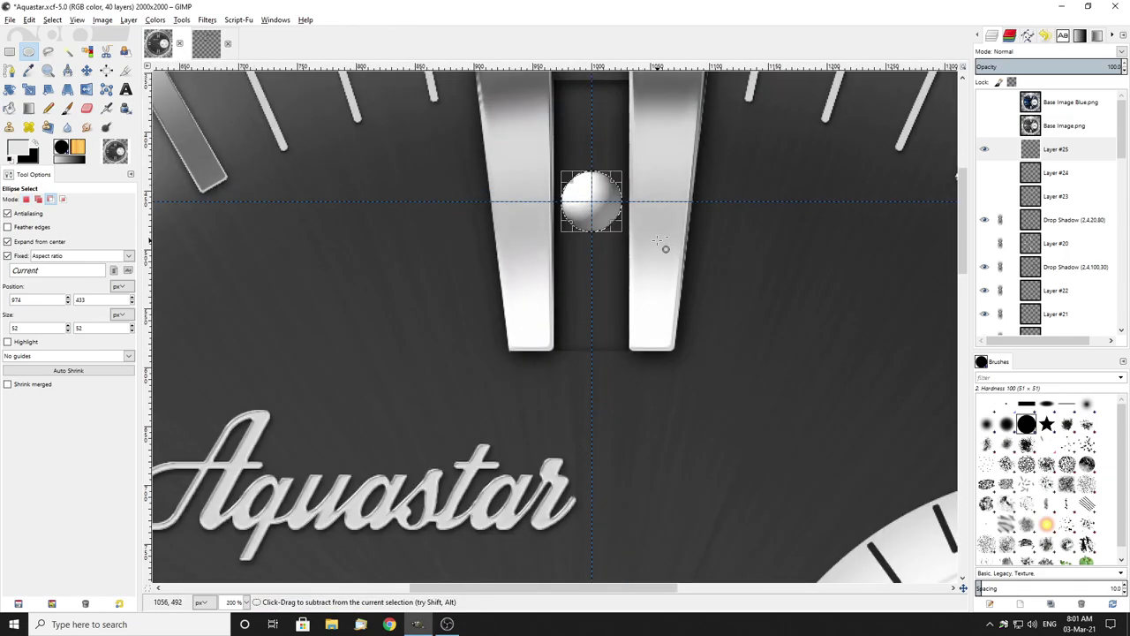
scroll(661, 244, "down", 2)
scroll(539, 157, "up", 2)
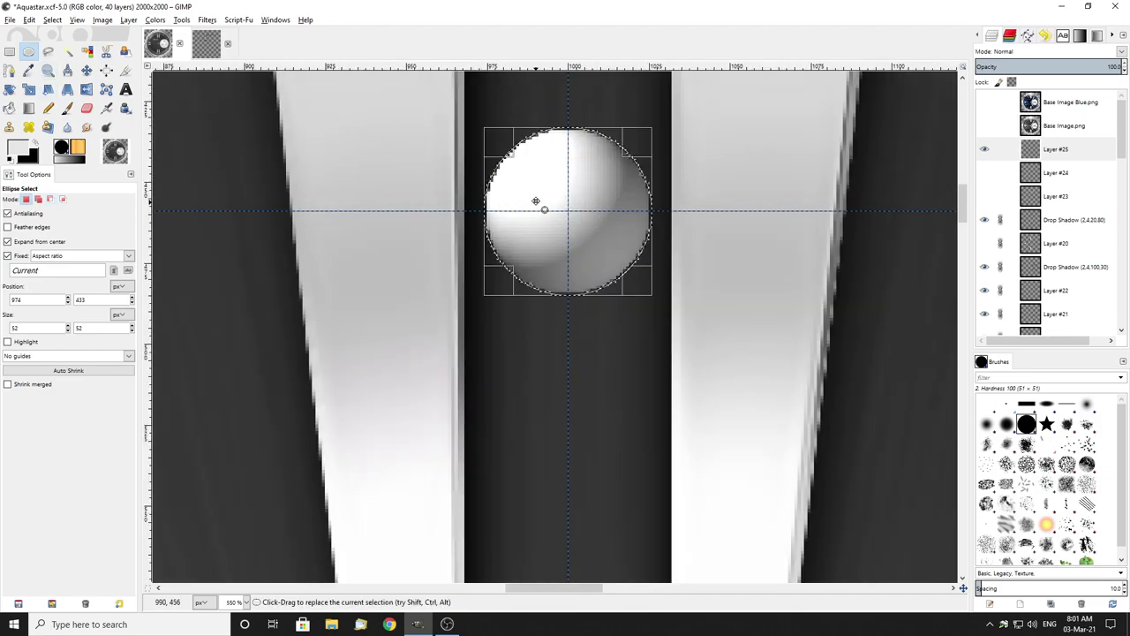
Step: Trim the sphere on Layer #25 to a 50 × 50 px circular selection at 975, 434 and clear the selection
scroll(547, 225, "up", 2)
left_click(539, 217)
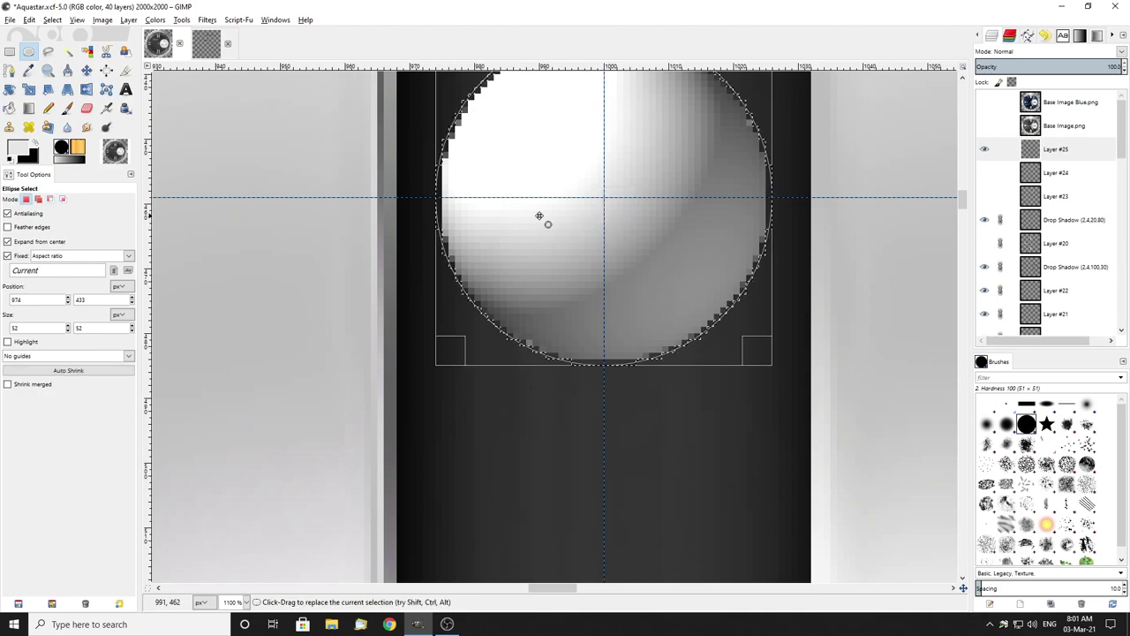
left_click_drag(451, 210, 463, 216)
scroll(512, 155, "up", 5)
scroll(618, 247, "down", 5)
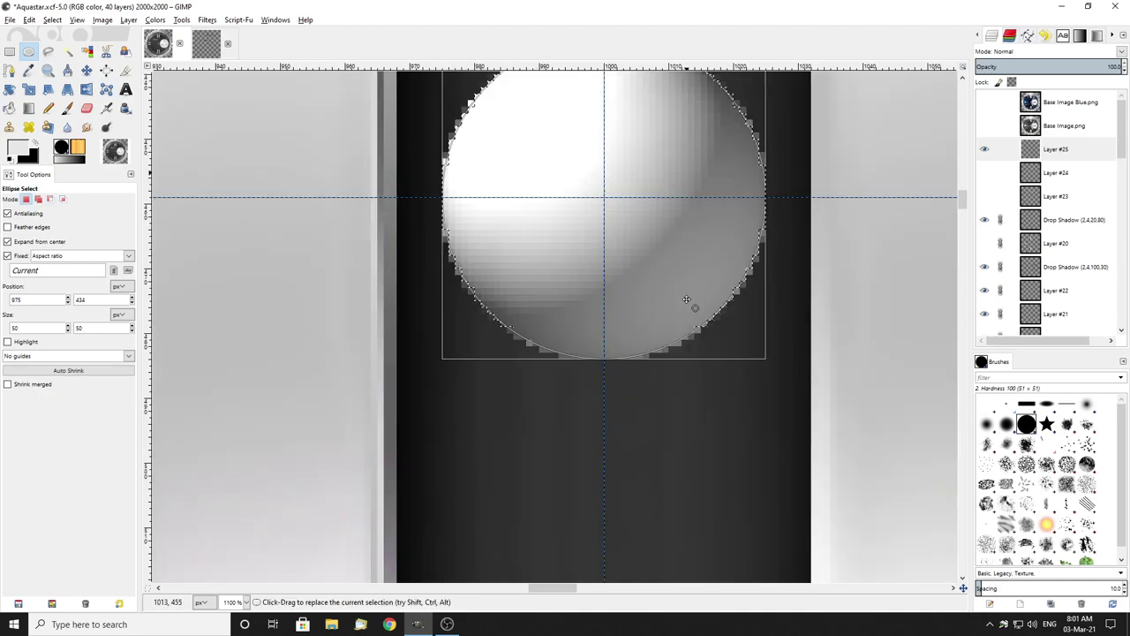
key("Return")
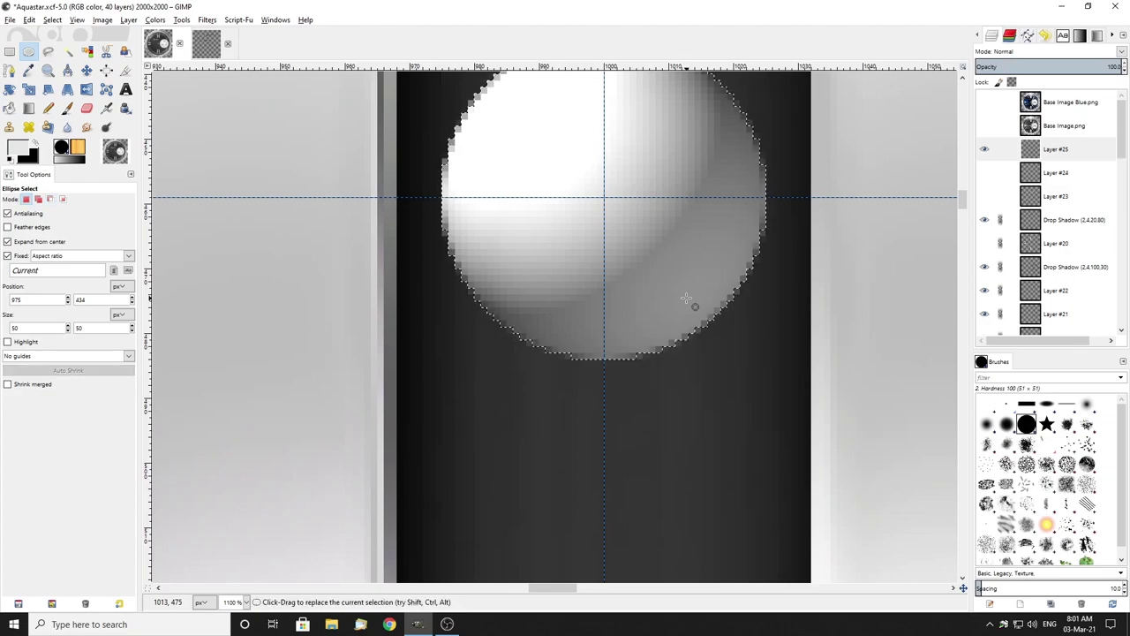
left_click(8, 52)
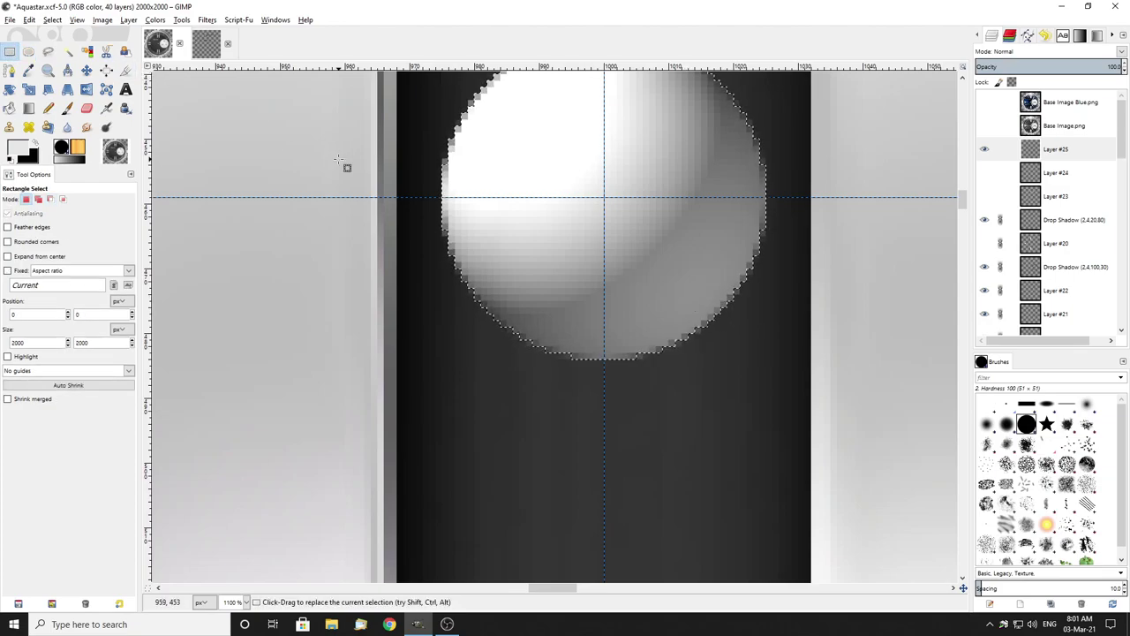
scroll(362, 189, "down", 6, "ctrl")
scroll(421, 217, "down", 4, "ctrl")
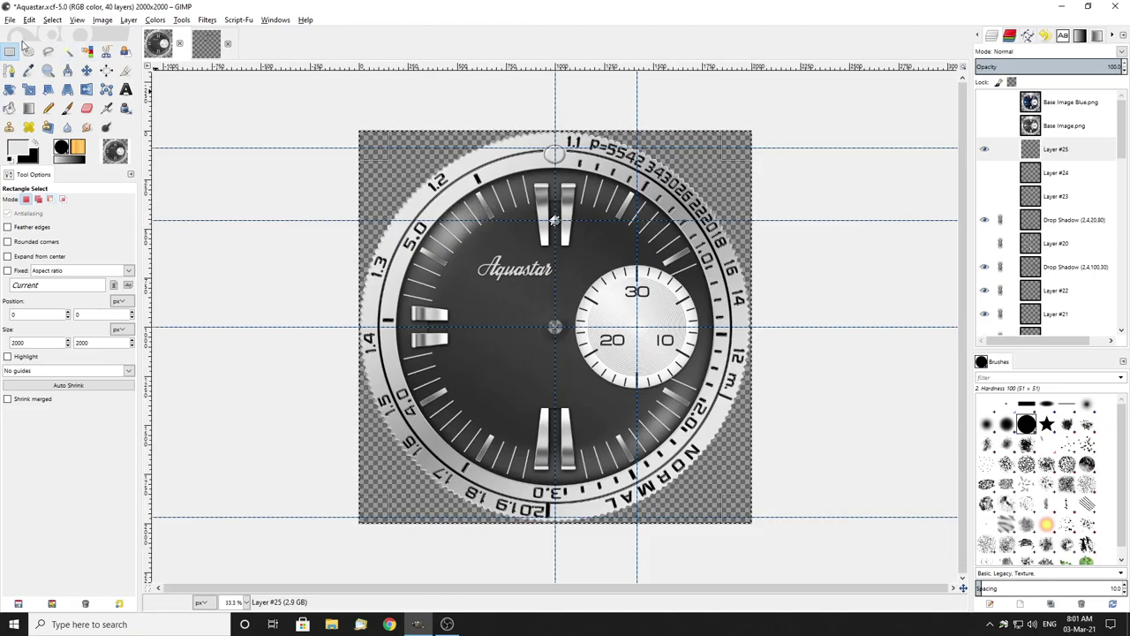
left_click(241, 174)
Step: Show the bevelled rings of Layer #24 around the sphere and make Layer #23 the active layer
scroll(554, 218, "up", 2, "ctrl")
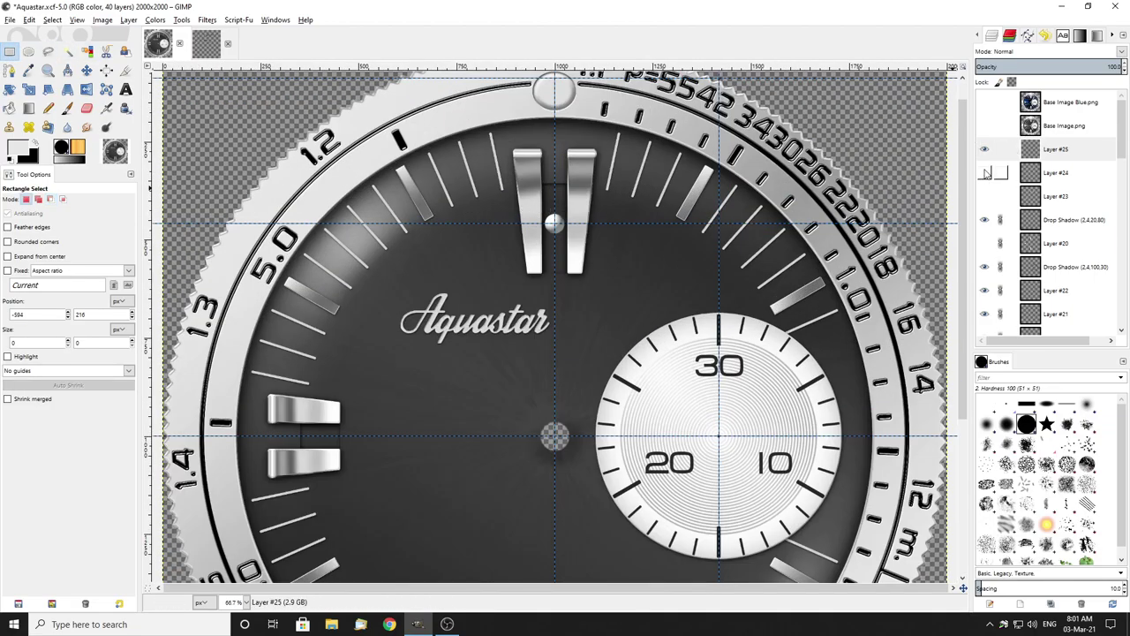
key("Page_Down")
key("Page_Down")
scroll(583, 210, "up", 4, "ctrl")
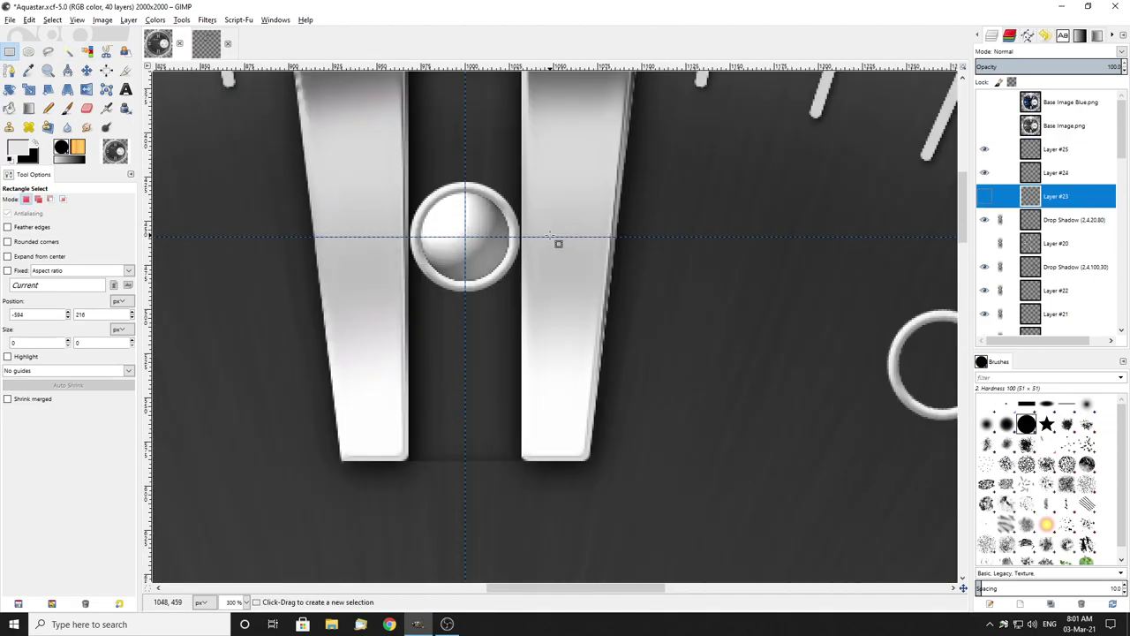
scroll(553, 224, "down", 2, "ctrl")
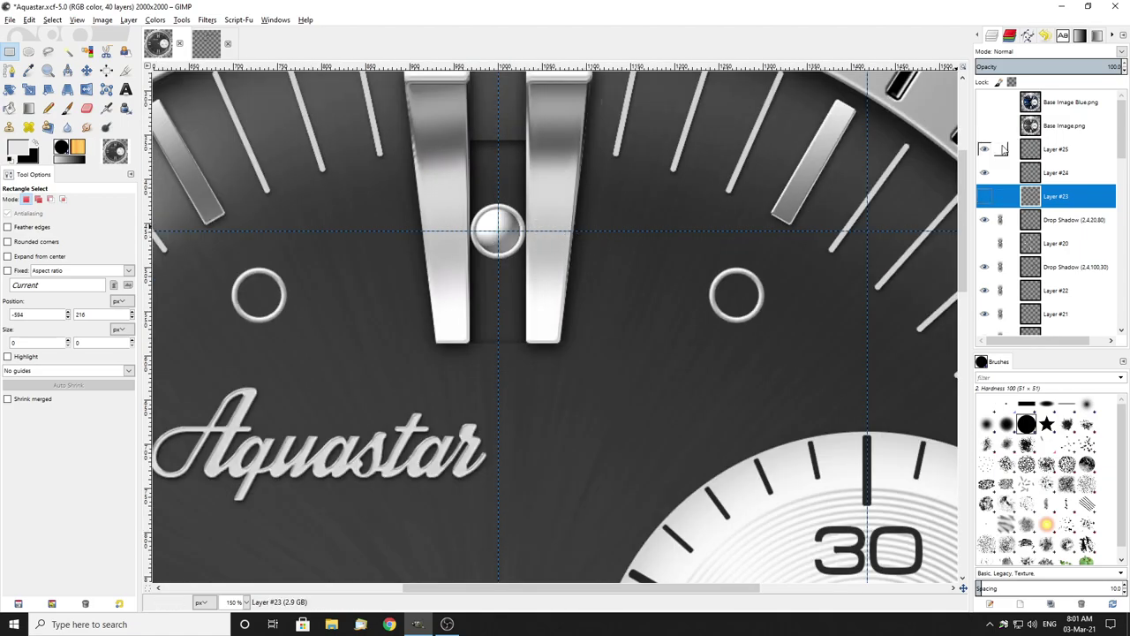
Step: Compare the ringed sphere with and without the solid circles of Layer #23, leaving that layer shown
left_click(984, 196)
left_click(985, 196)
scroll(498, 241, "up", 5, "ctrl")
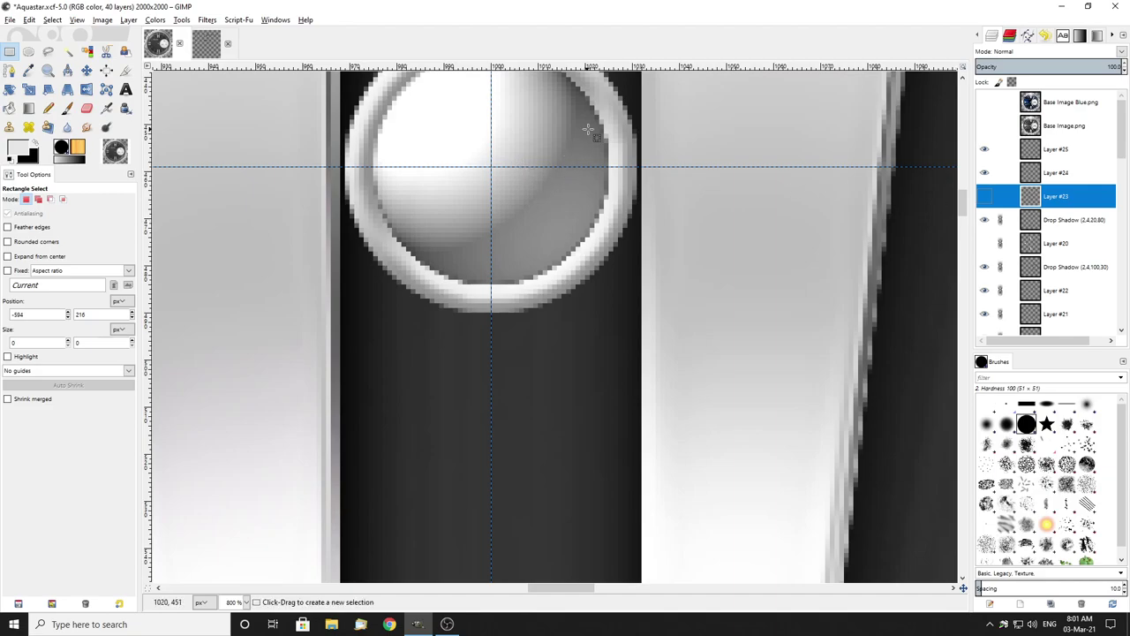
left_click(985, 196)
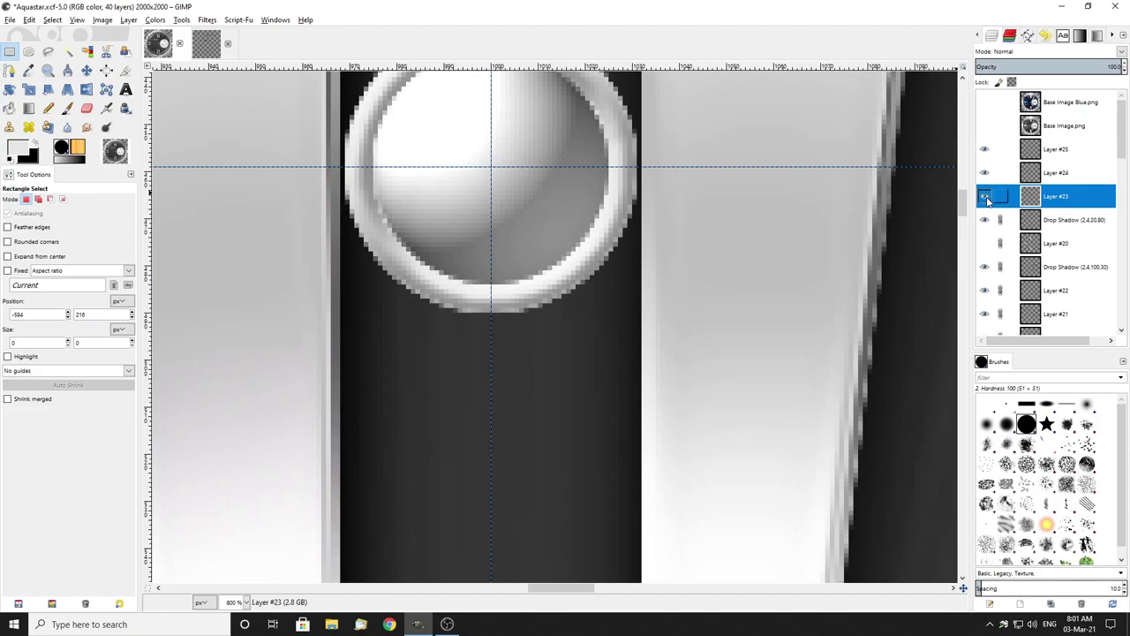
scroll(481, 279, "down", 3, "ctrl")
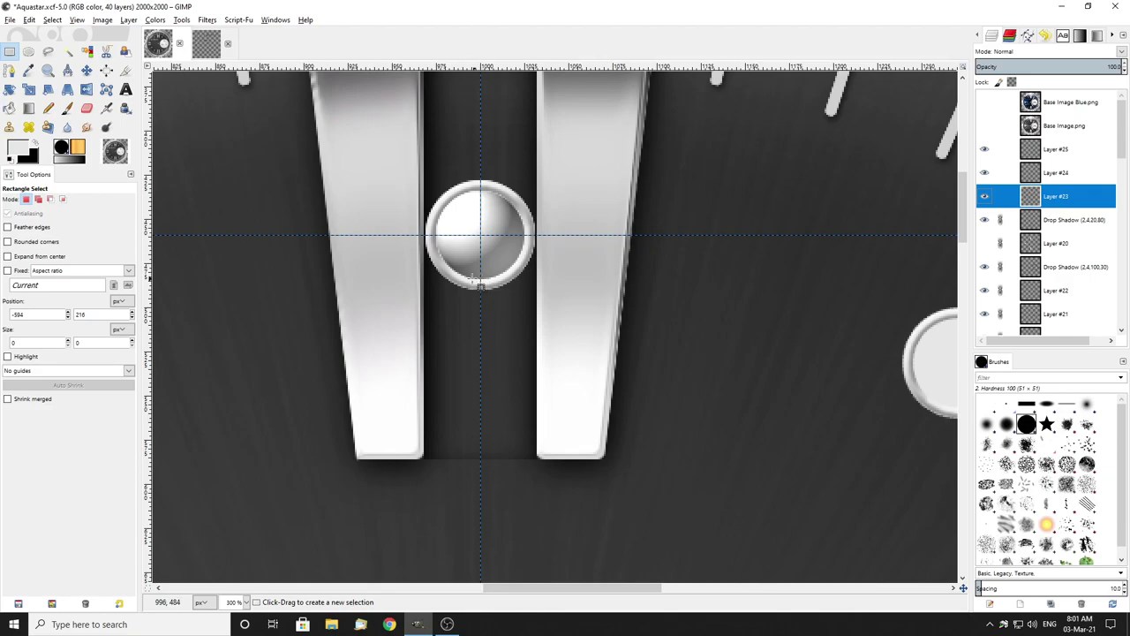
Step: Make Layer #25 the active layer and compare its ringed sphere at 12 o'clock with the plain round markers nearby
scroll(480, 285, "down", 2, "ctrl")
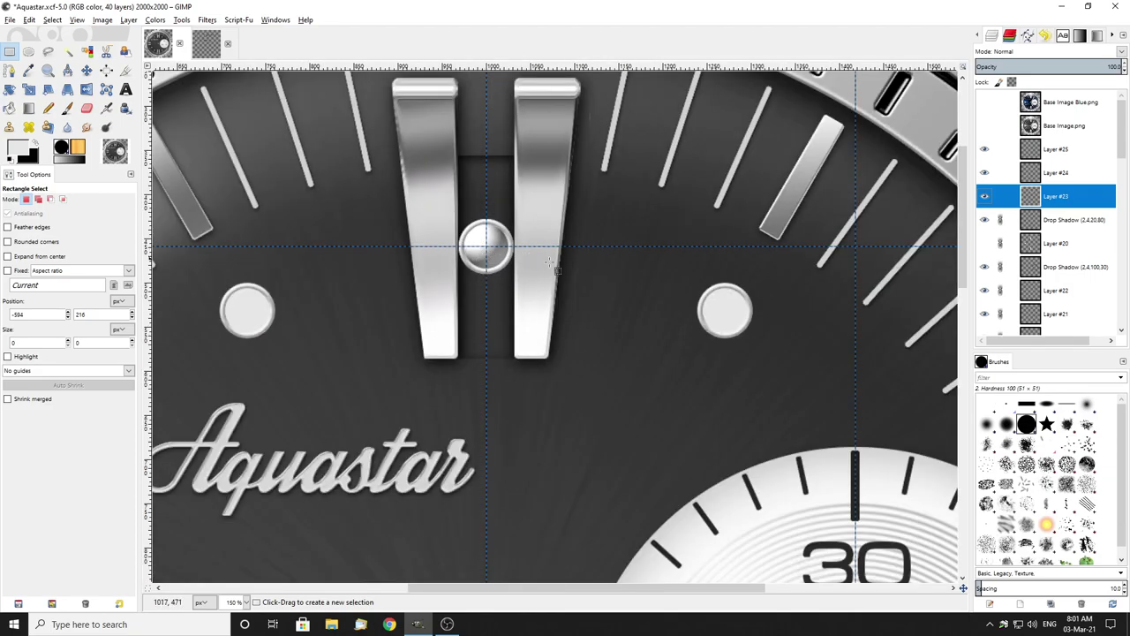
left_click(1033, 150)
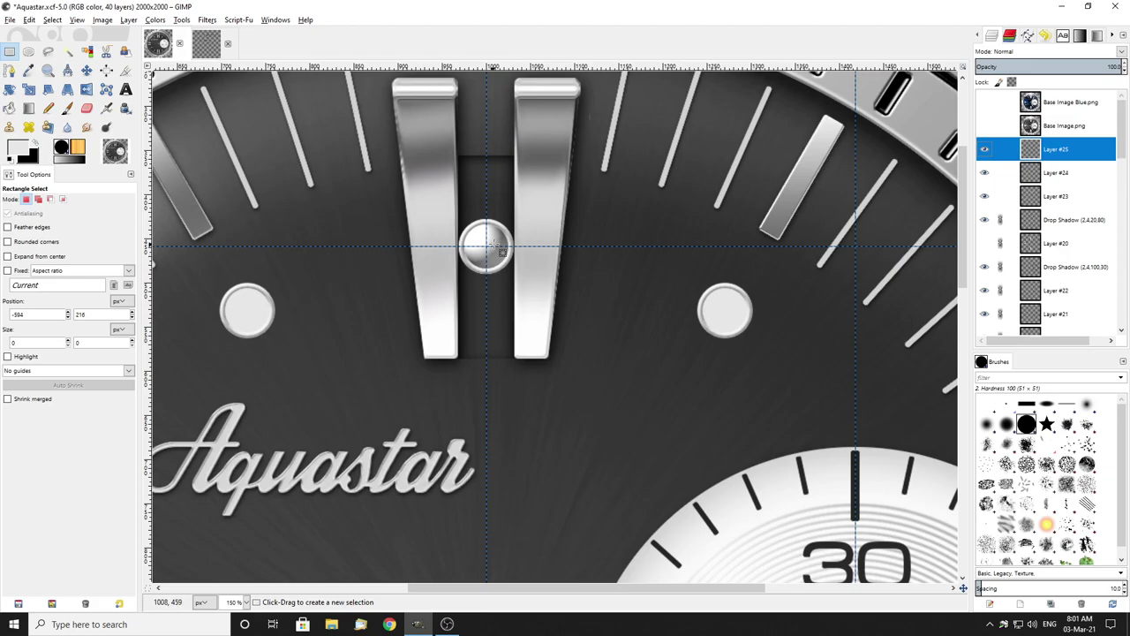
scroll(547, 293, "down", 2, "ctrl")
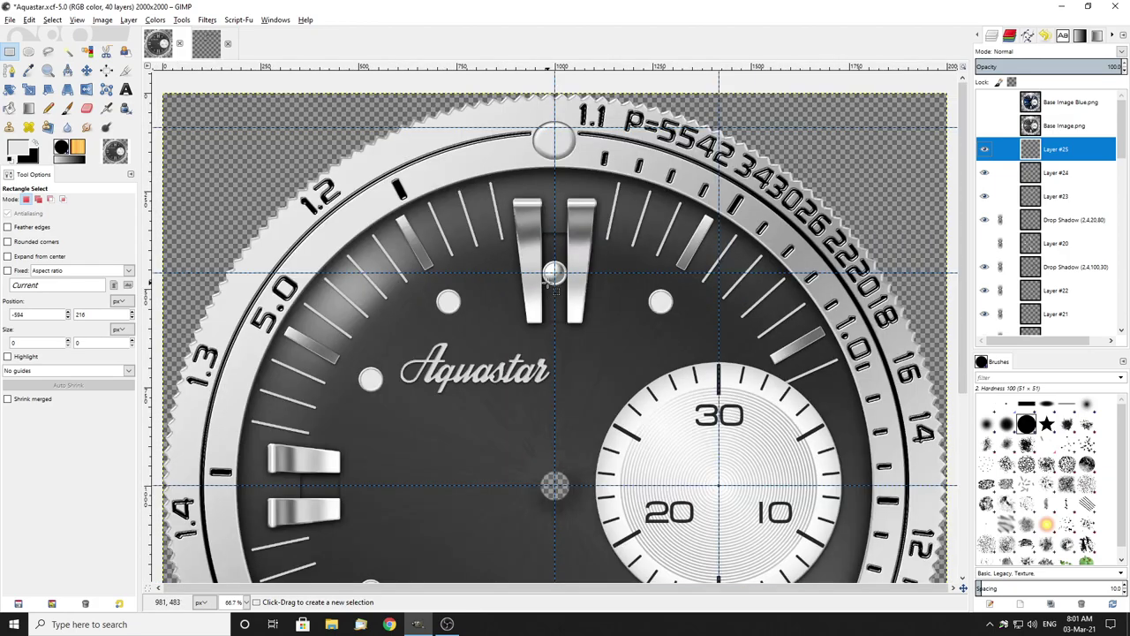
scroll(484, 232, "up", 5, "ctrl")
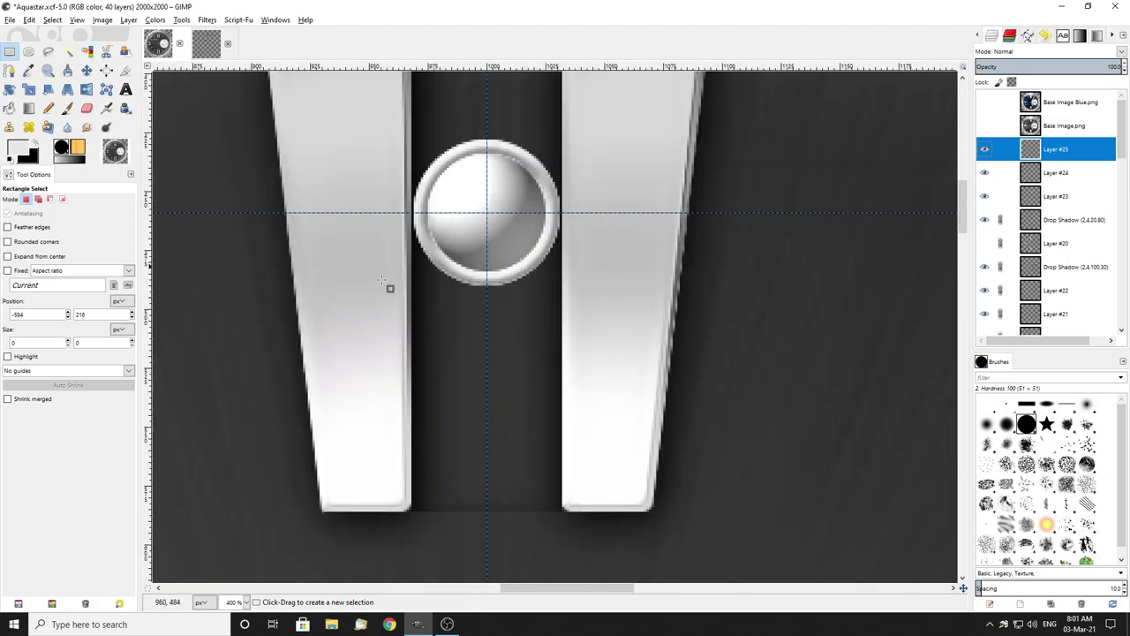
scroll(460, 291, "down", 3, "ctrl")
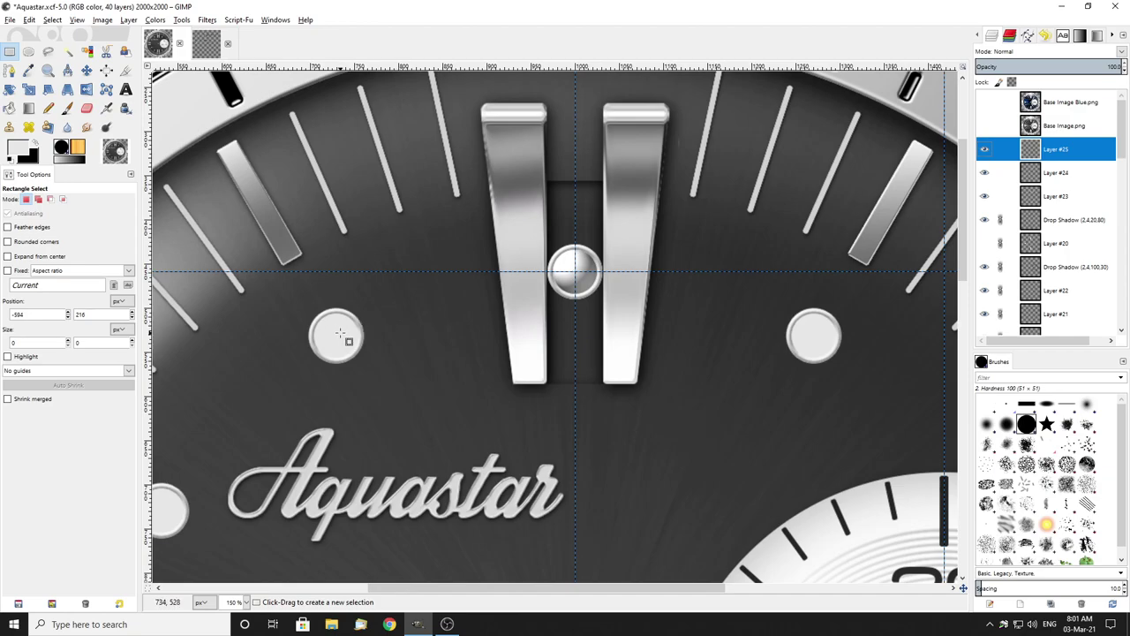
scroll(593, 245, "up", 2, "ctrl")
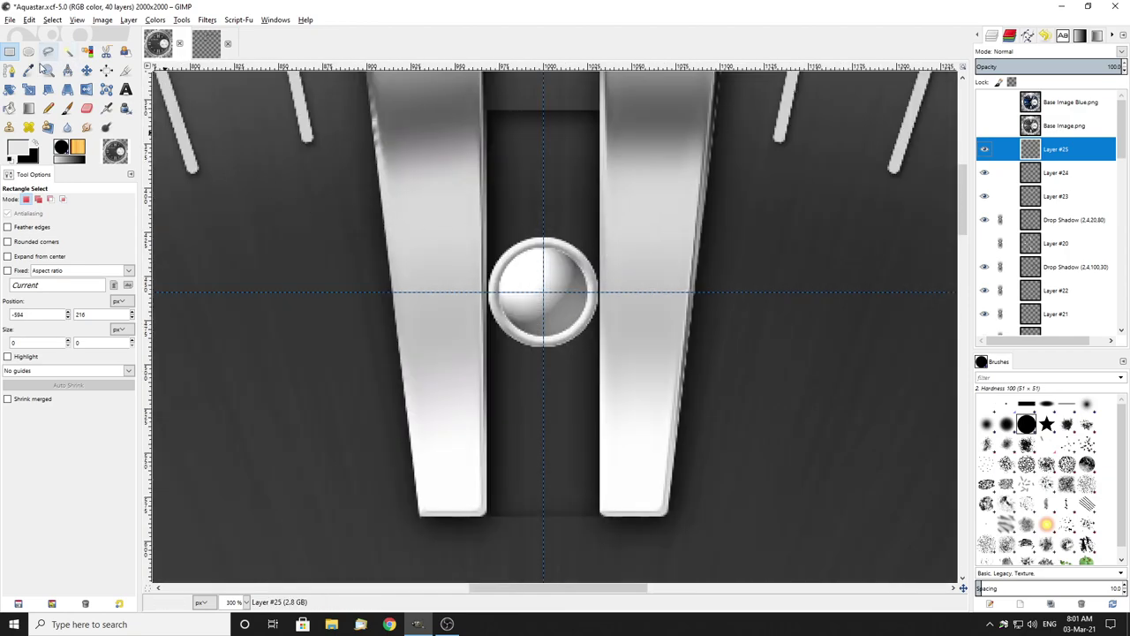
Step: Move the sphere on Layer #25 from the 12 o'clock marker to the centre of the ring at 11 o'clock
key("shift+m")
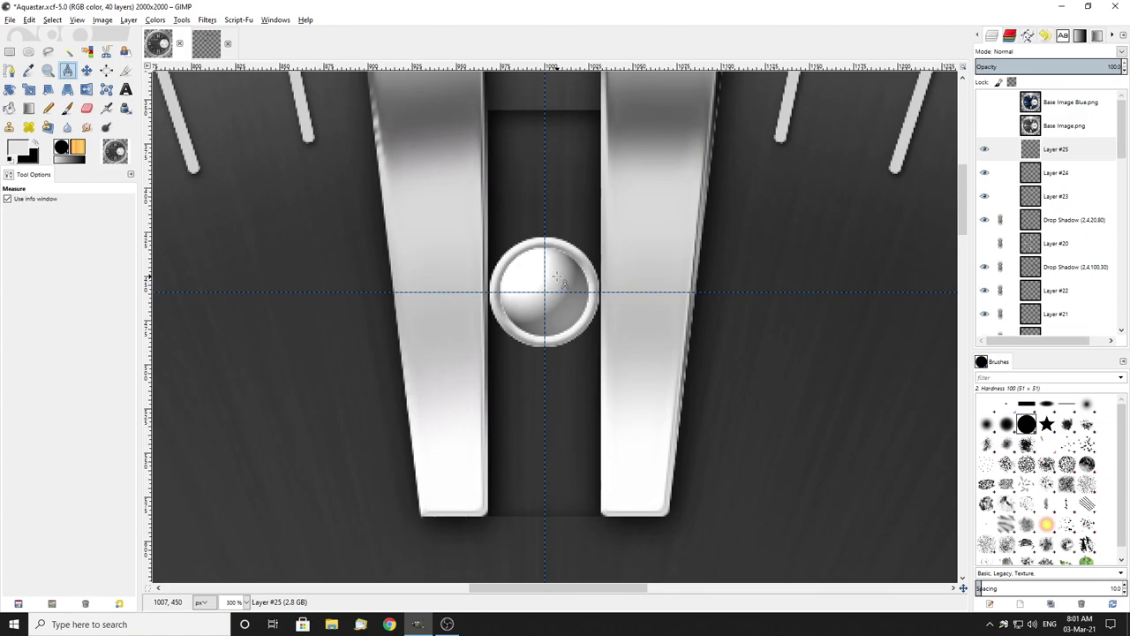
scroll(558, 279, "down", 2, "ctrl")
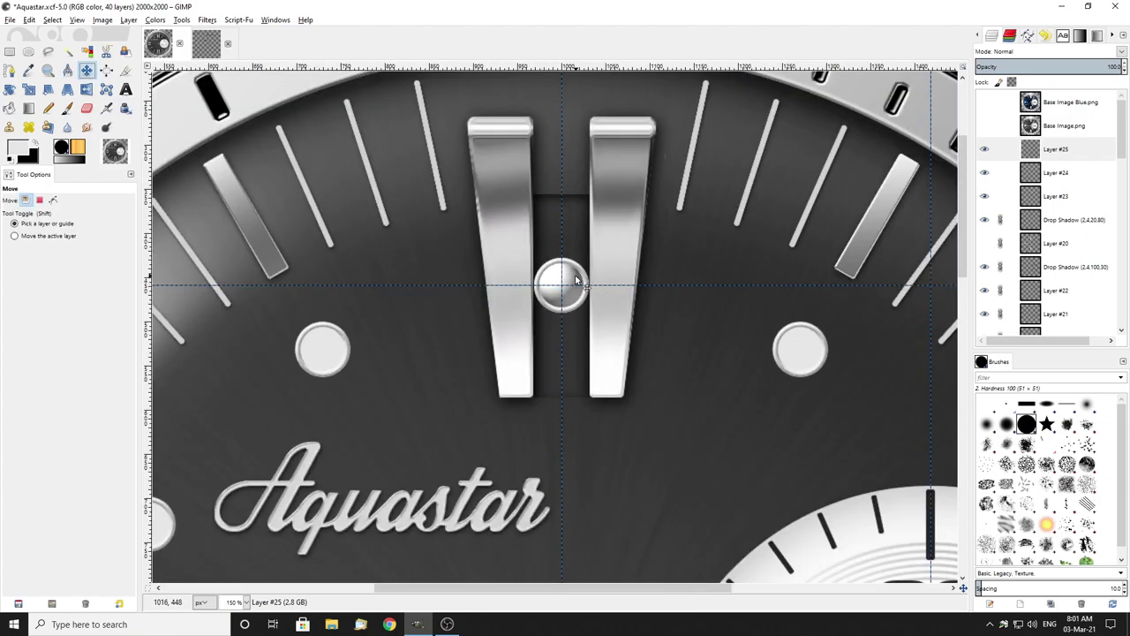
left_click_drag(595, 287, 364, 343)
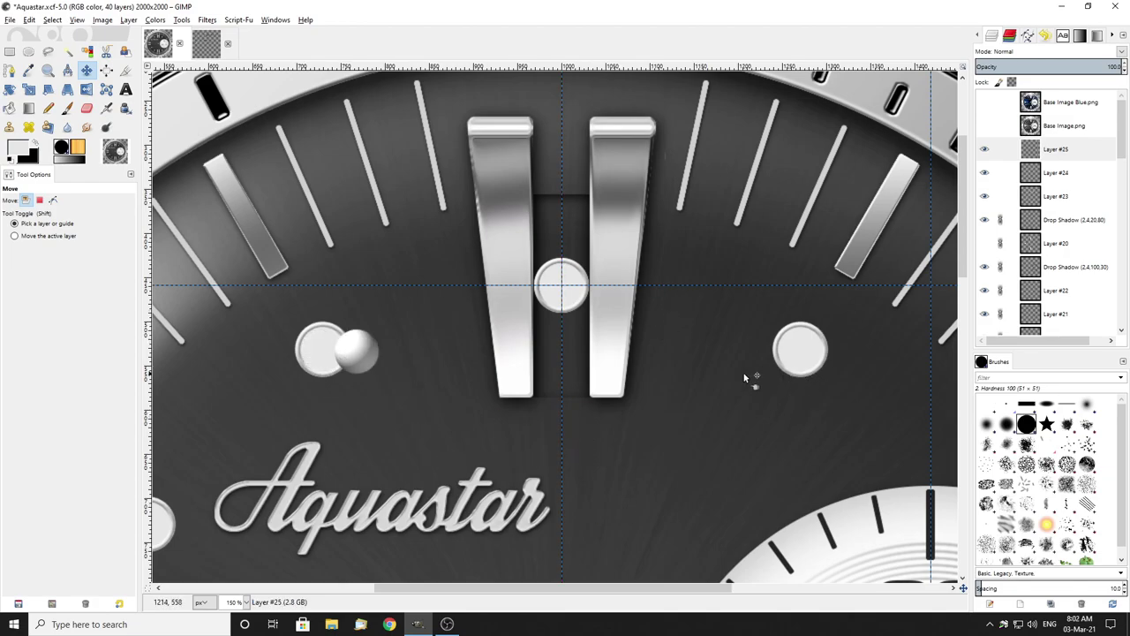
scroll(325, 362, "up", 3, "ctrl")
left_click_drag(446, 355, 356, 350)
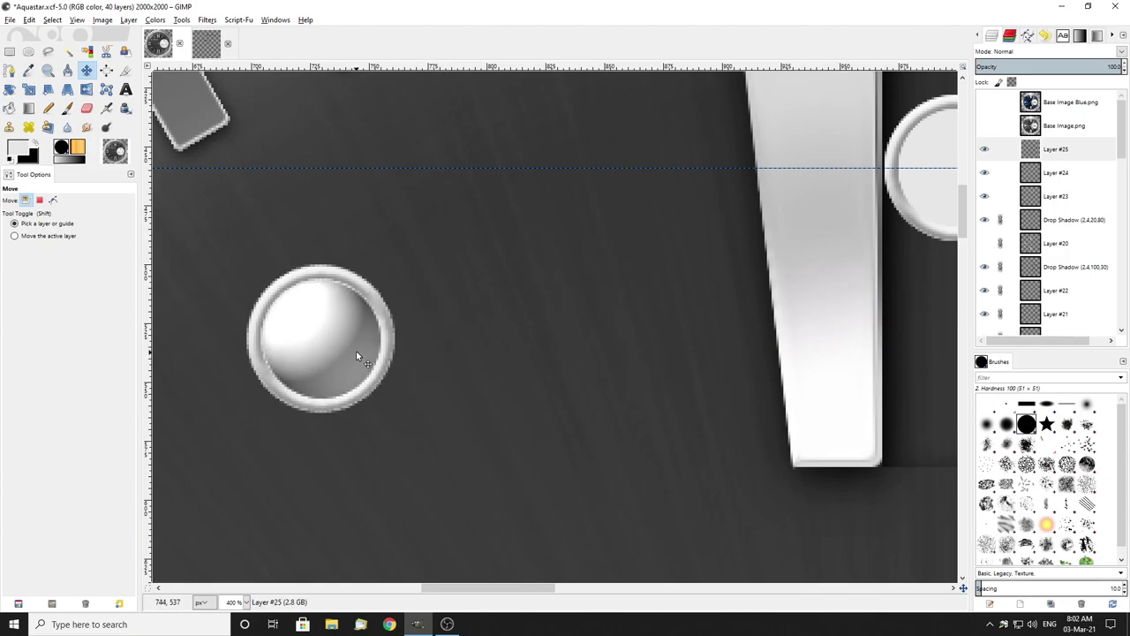
scroll(656, 366, "down", 2, "ctrl")
scroll(578, 309, "down", 1, "ctrl")
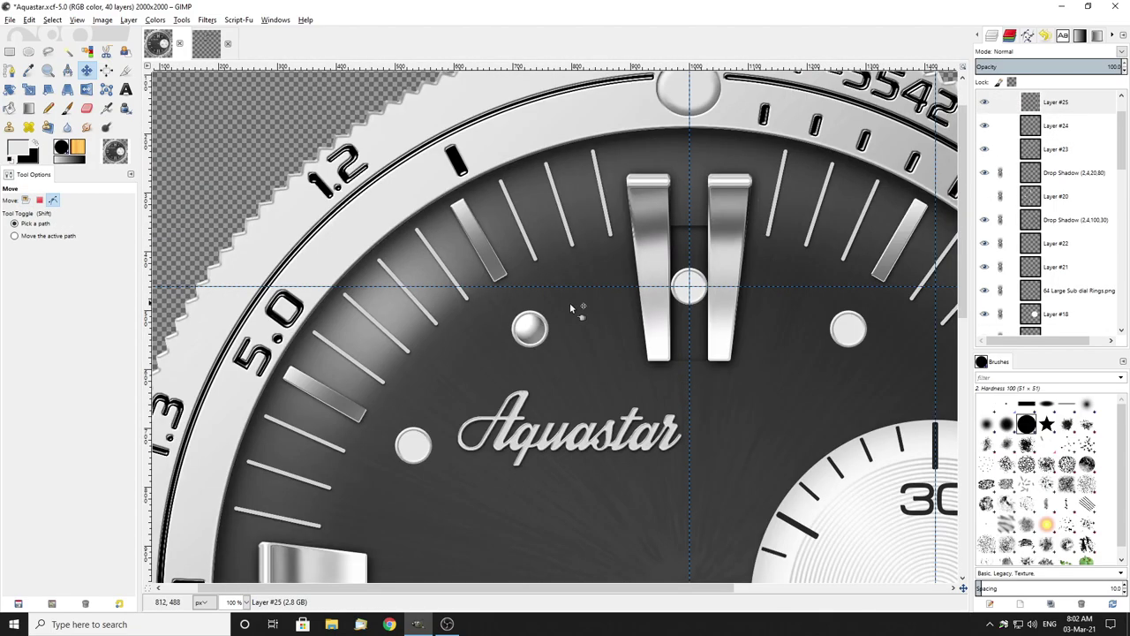
scroll(601, 337, "down", 2, "ctrl")
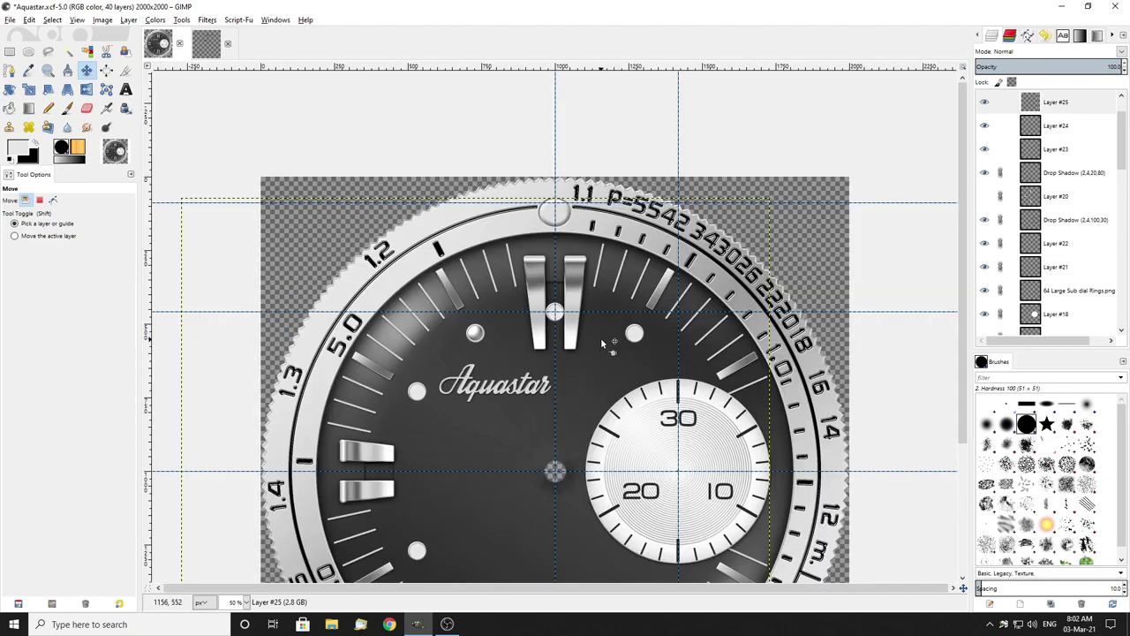
scroll(506, 332, "down", 3)
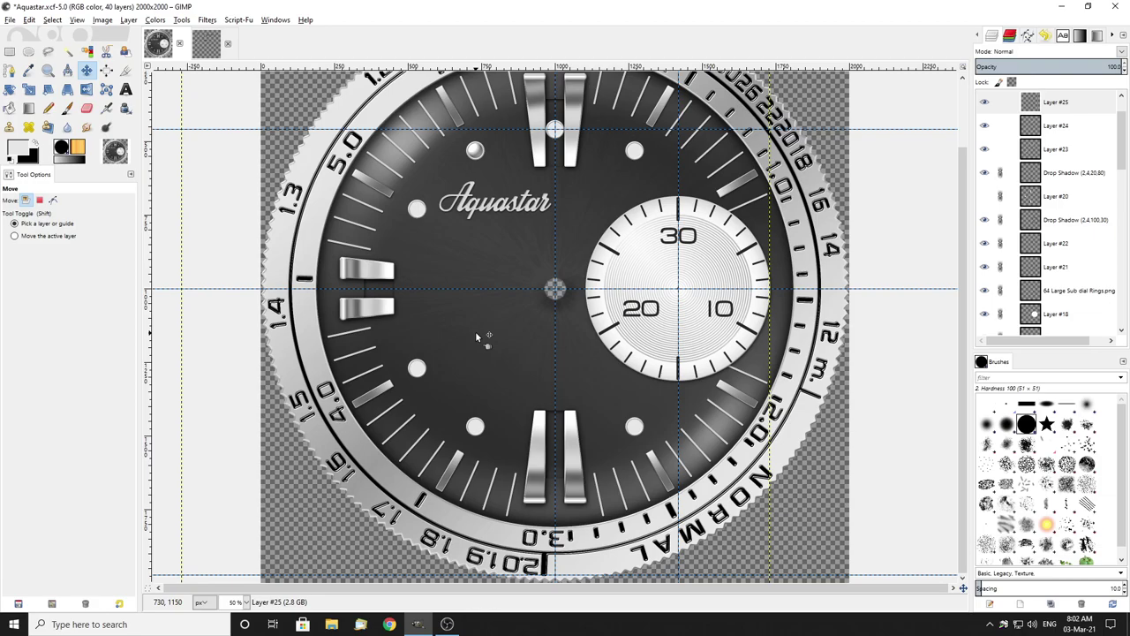
key("alt")
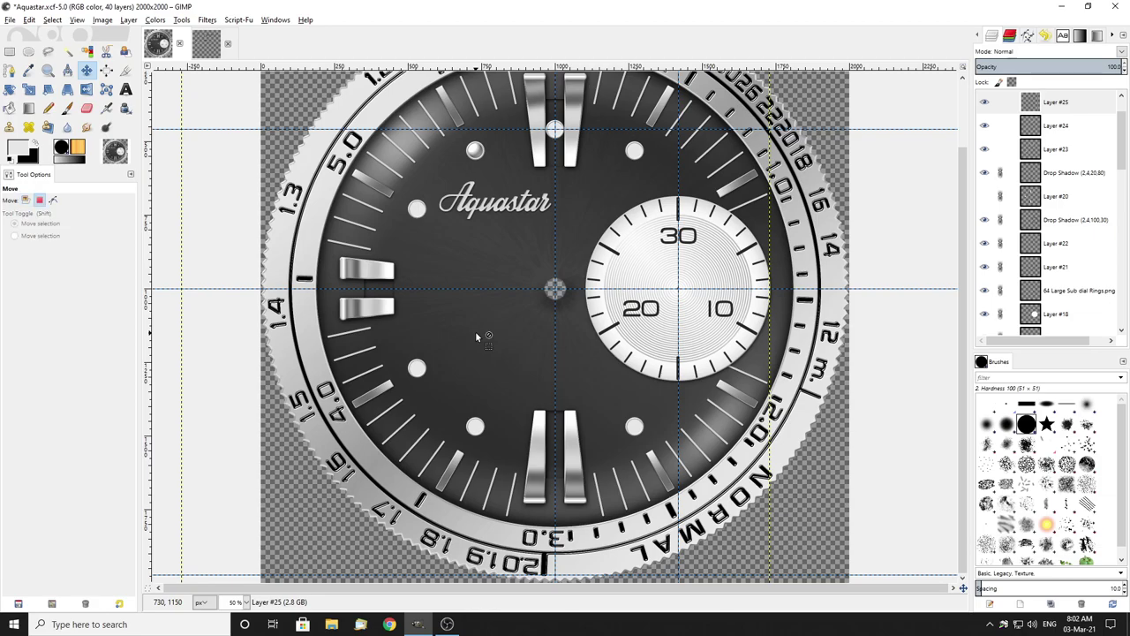